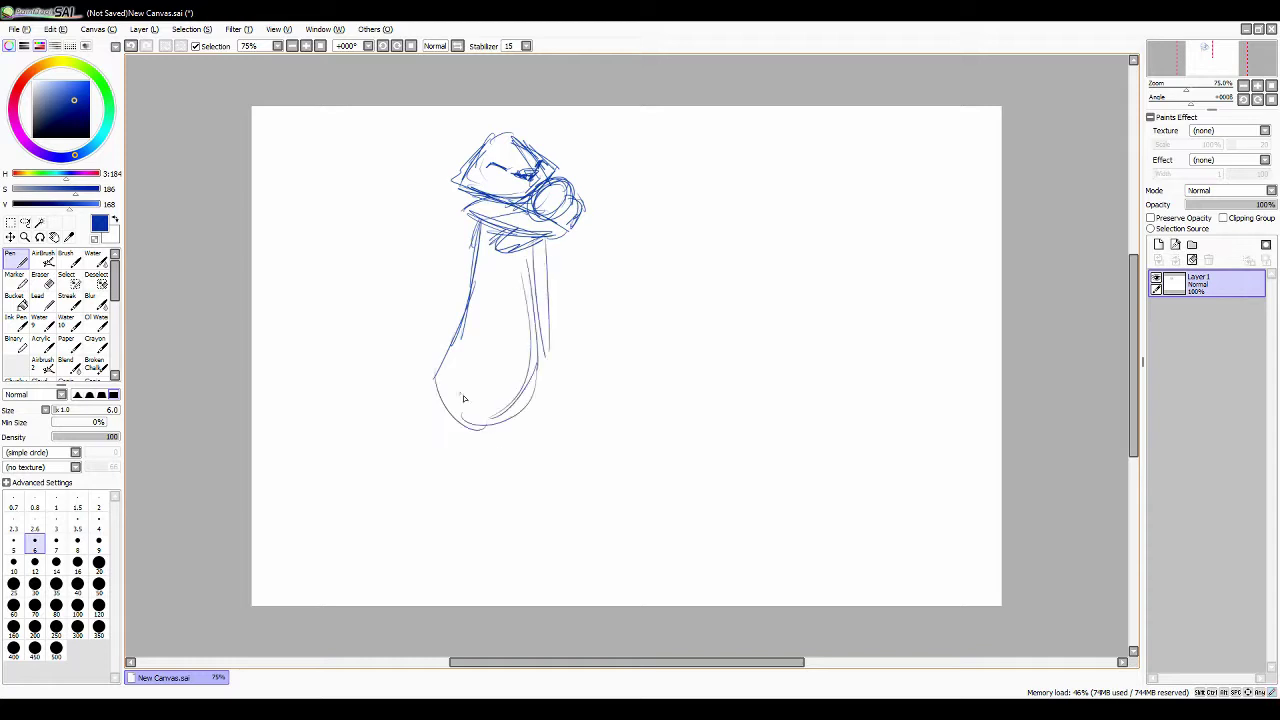
Clear the old body sketch and rework the creature's head and muzzle lower on the canvas.
key(ctrl+t)
key(Delete)
drag(500, 222, 545, 252)
mouse_move(463, 251)
mouse_down()
mouse_move(550, 262)
mouse_move(550, 301)
mouse_up()
Try a round, squat body with side limbs and feet beneath the head.
mouse_move(565, 258)
mouse_down()
mouse_move(576, 305)
mouse_move(500, 318)
mouse_move(466, 294)
mouse_move(540, 365)
mouse_up()
key(ctrl+z)
key(ctrl+z)
key(ctrl+z)
key(ctrl+z)
mouse_move(537, 316)
mouse_down()
mouse_move(577, 334)
mouse_move(591, 320)
mouse_move(420, 380)
mouse_move(480, 408)
mouse_move(609, 417)
mouse_up()
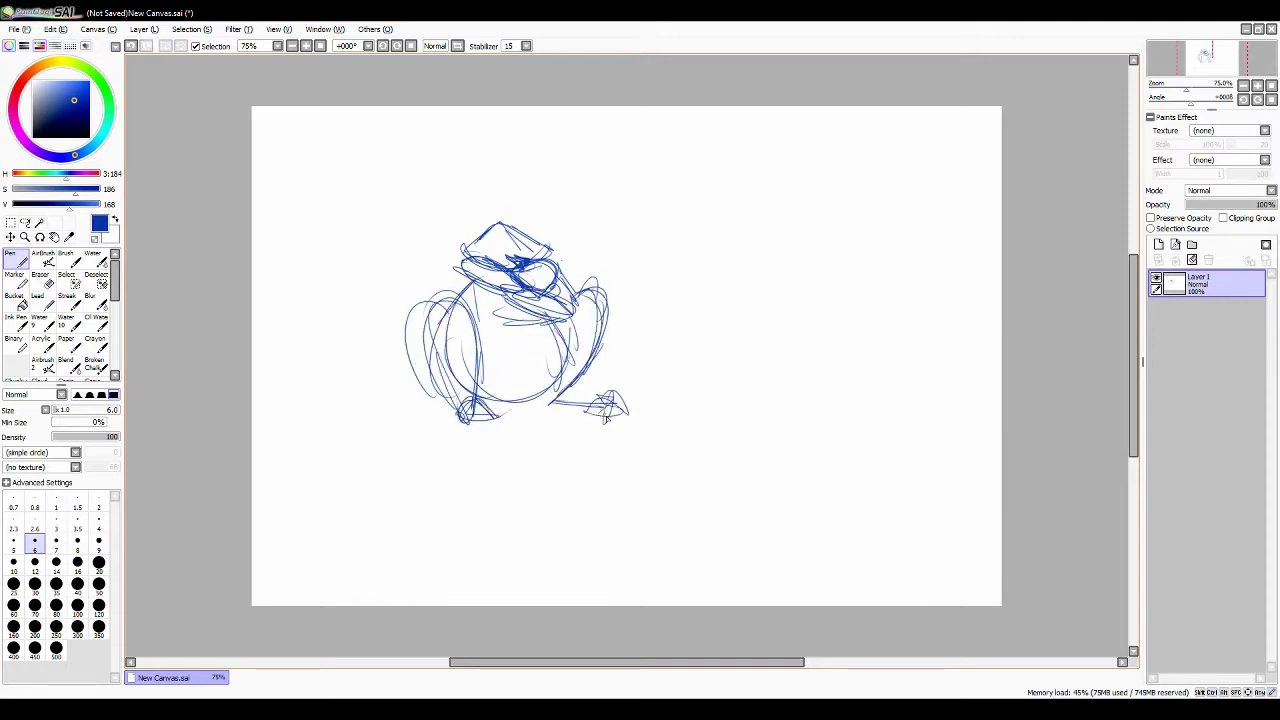
key(ctrl+z)
key(ctrl+z)
key(ctrl+z)
key(ctrl+z)
mouse_move(430, 280)
mouse_down()
mouse_move(498, 298)
mouse_move(470, 390)
mouse_move(388, 372)
mouse_move(440, 236)
mouse_move(478, 396)
mouse_up()
key(ctrl+z)
key(ctrl+z)
key(ctrl+z)
key(ctrl+z)
Sketch a seated body with hind legs and feet, a tall curled bushy tail and pointed ears.
mouse_move(451, 346)
mouse_down()
mouse_move(509, 471)
mouse_move(470, 450)
mouse_move(566, 415)
mouse_move(575, 490)
mouse_move(470, 500)
mouse_move(637, 485)
mouse_move(334, 346)
mouse_move(325, 358)
mouse_up()
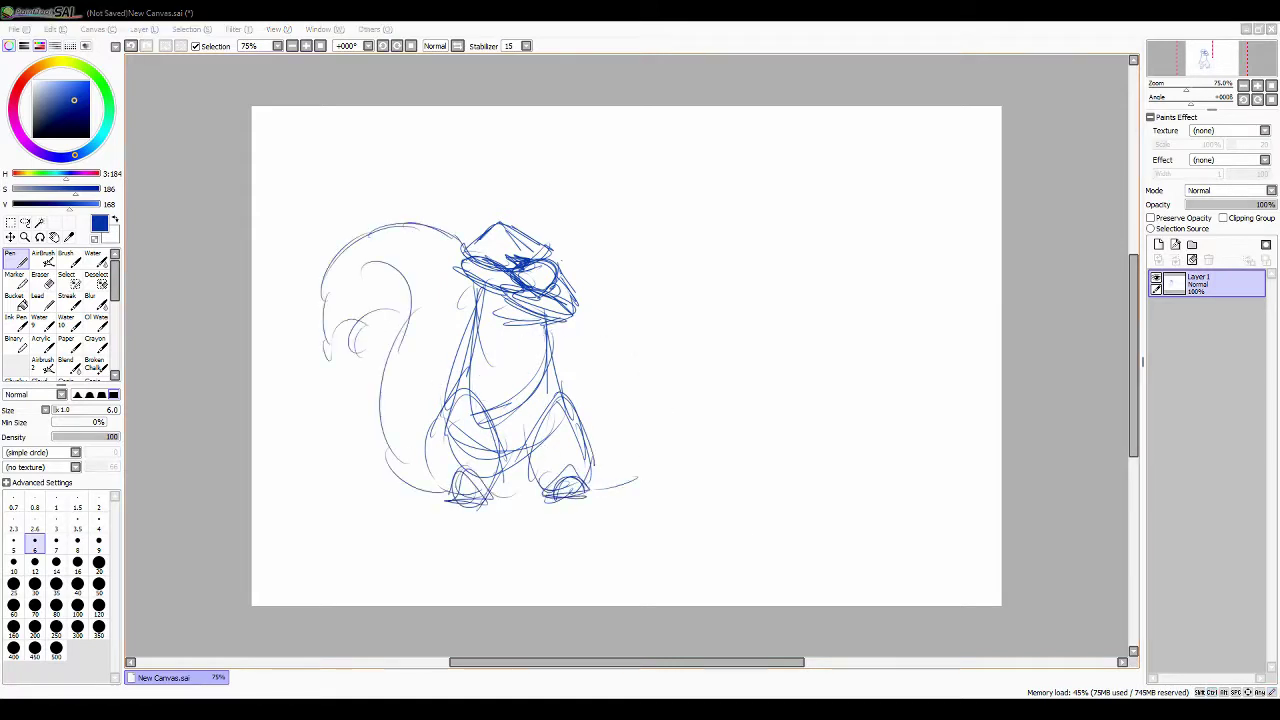
click(647, 620)
key(ctrl+z)
mouse_move(360, 232)
mouse_down()
mouse_move(495, 180)
mouse_move(355, 350)
mouse_move(530, 215)
mouse_up()
key(ctrl+z)
mouse_move(385, 270)
mouse_down()
mouse_move(404, 299)
mouse_move(385, 470)
mouse_up()
drag(450, 228, 492, 232)
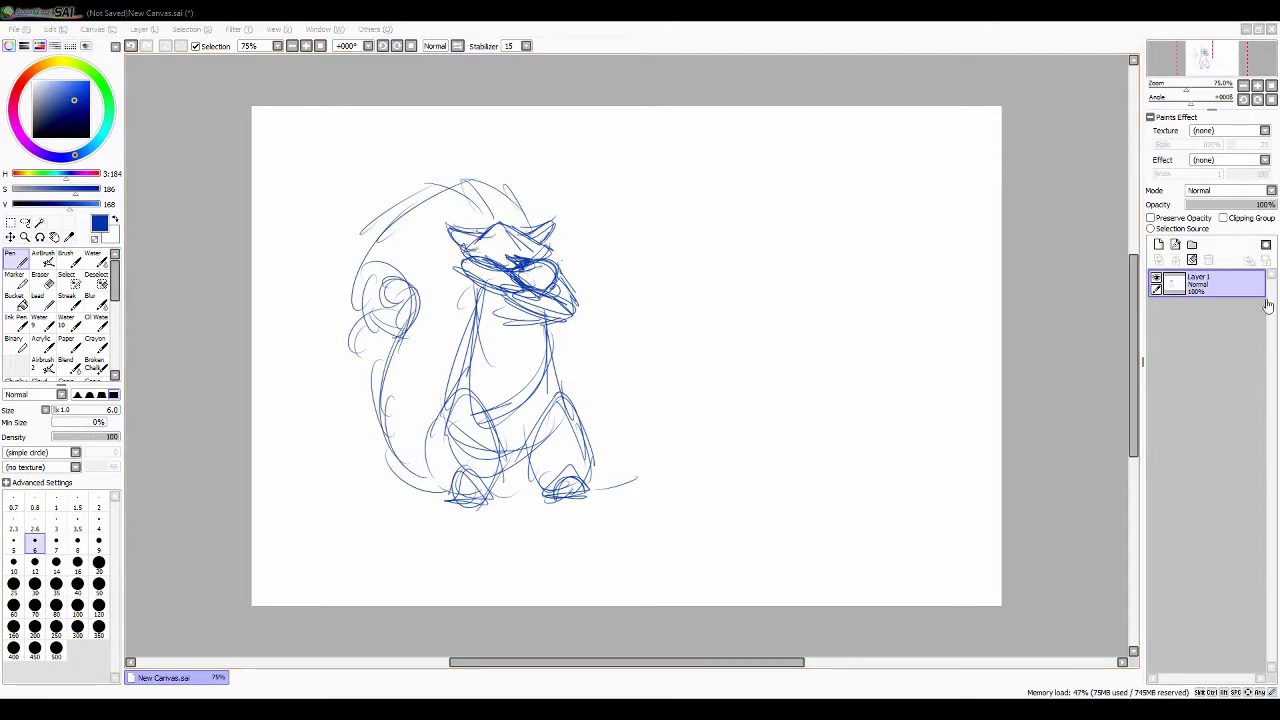
Strengthen the haunches and feet with overlapping strokes and define the edge of the torso beside them.
drag(445, 402, 500, 498)
drag(540, 400, 585, 495)
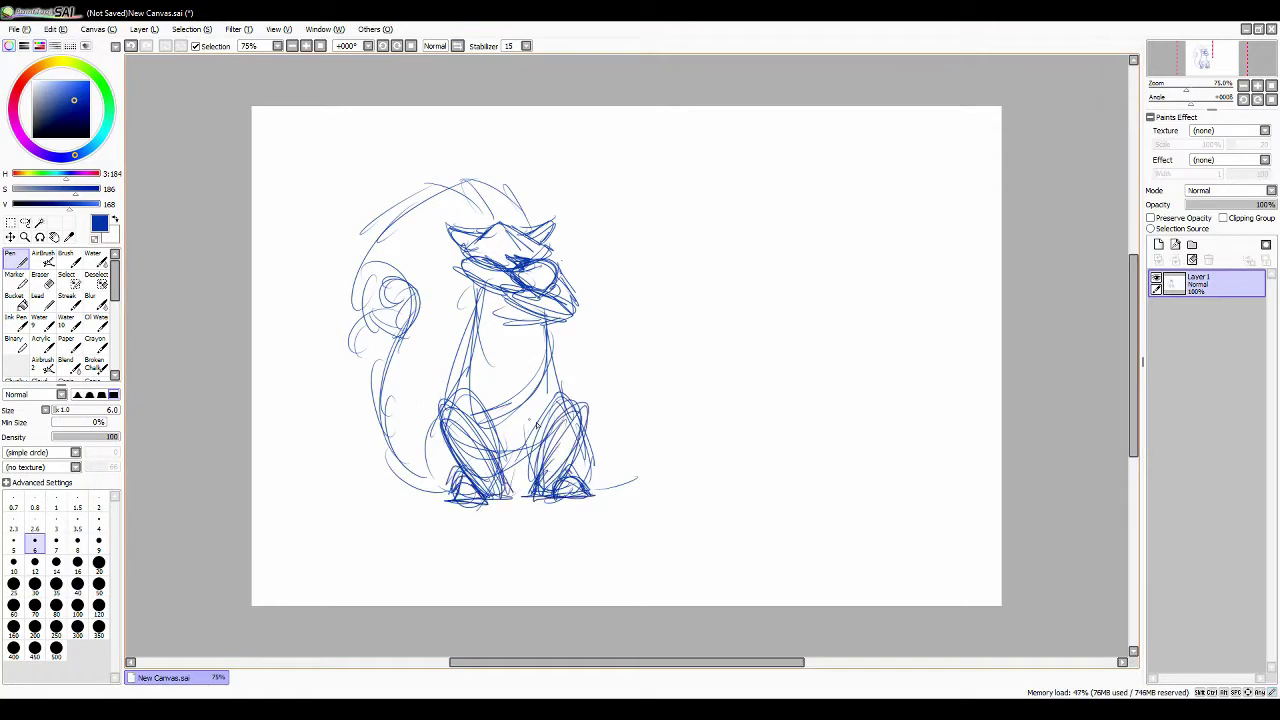
drag(446, 504, 592, 486)
mouse_move(545, 318)
mouse_down()
mouse_move(575, 414)
mouse_move(562, 418)
mouse_up()
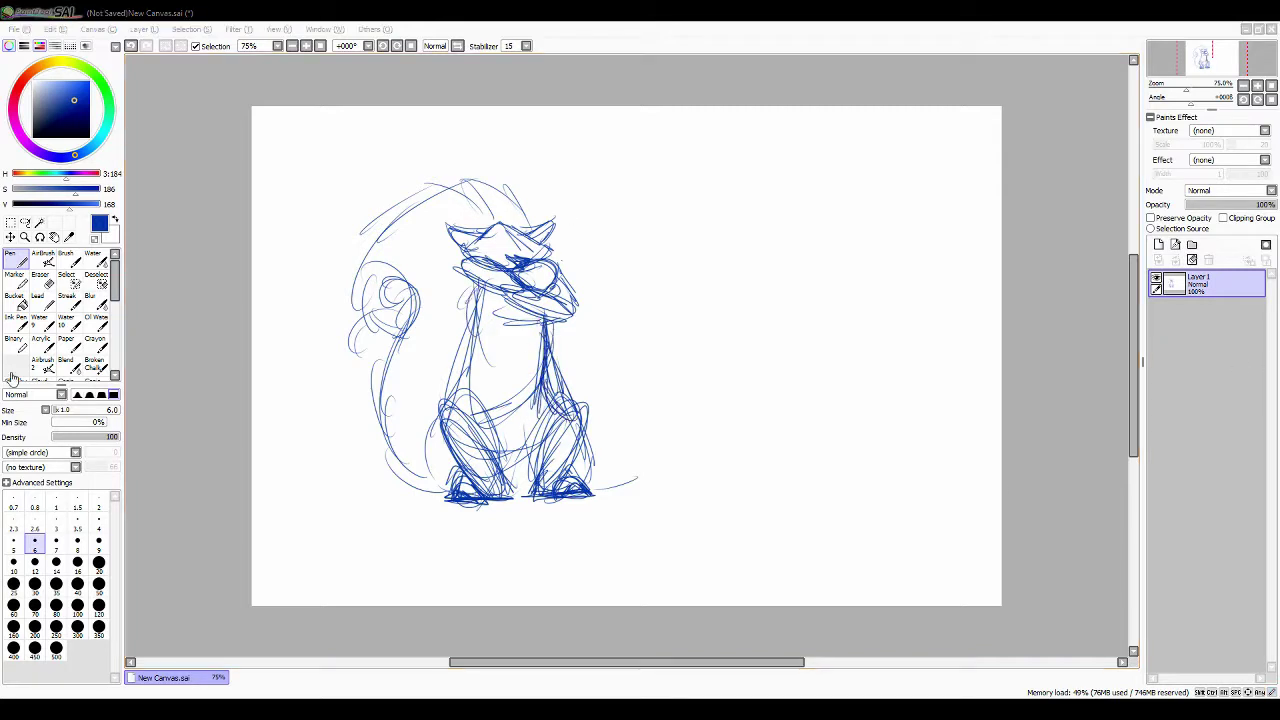
Sketch a thick fluffy ruff under the muzzle and rework the face with sad eyes and brows.
mouse_move(556, 264)
mouse_down()
mouse_move(572, 297)
mouse_move(490, 338)
mouse_up()
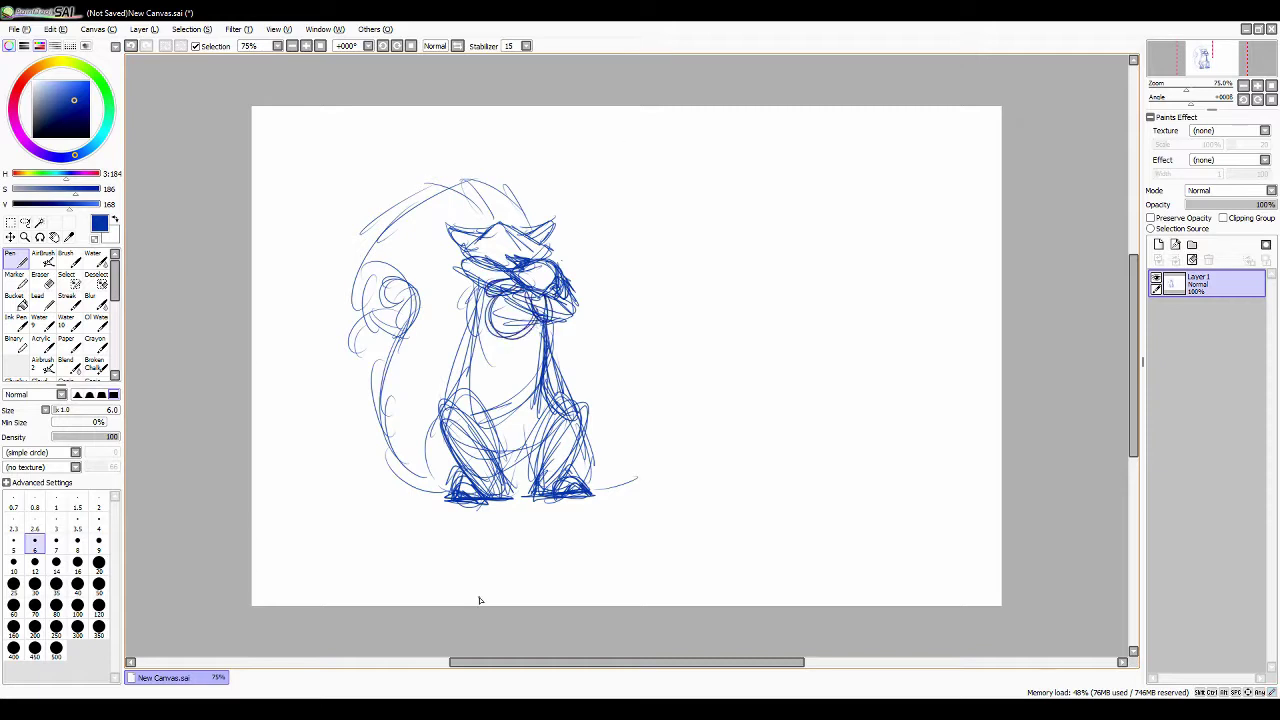
drag(478, 290, 500, 340)
drag(532, 318, 488, 355)
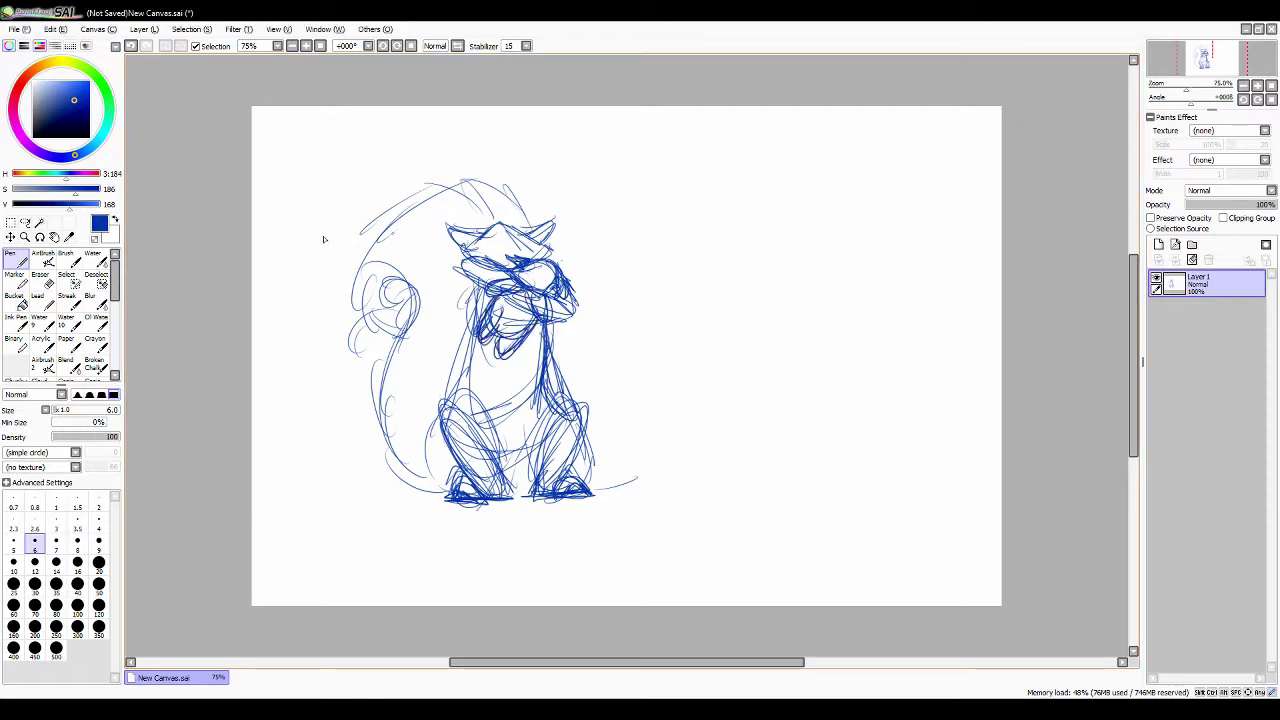
drag(554, 268, 508, 298)
drag(506, 266, 552, 302)
key(ctrl+z)
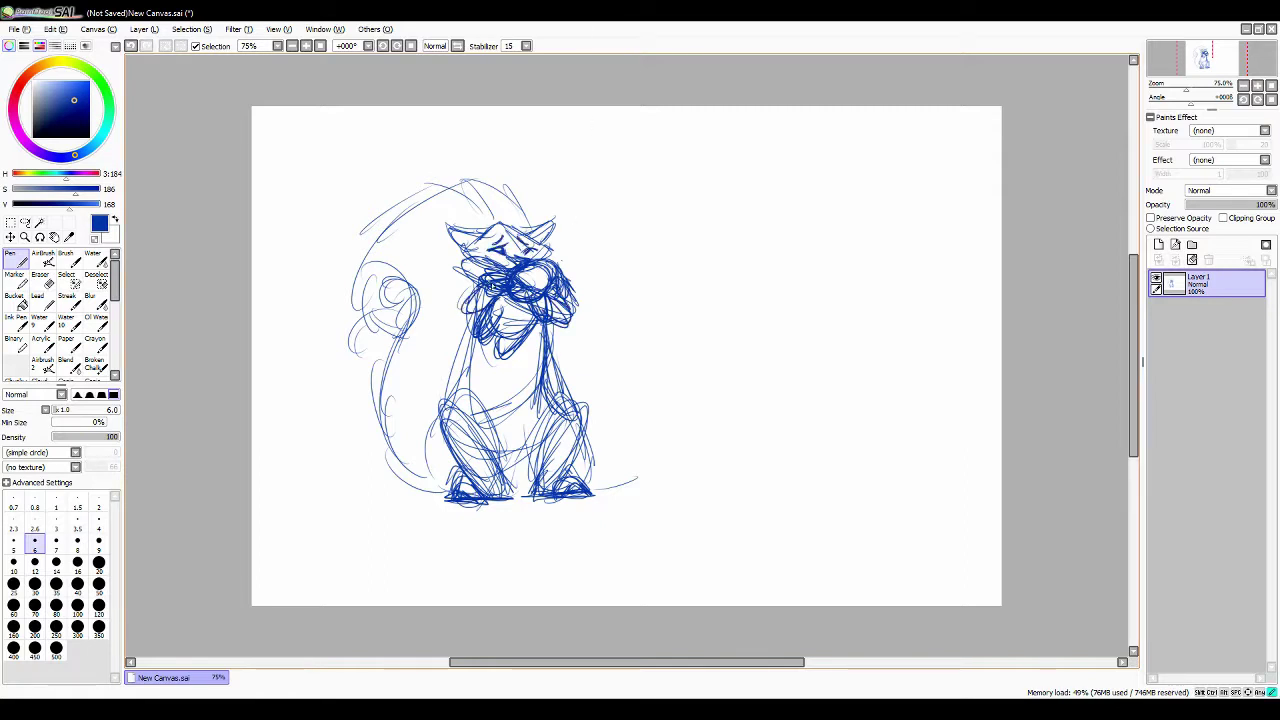
Select the upper head with its ears and enlarge it with a transform.
key(m)
drag(445, 214, 560, 266)
key(ctrl+t)
drag(437, 266, 428, 290)
key(Return)
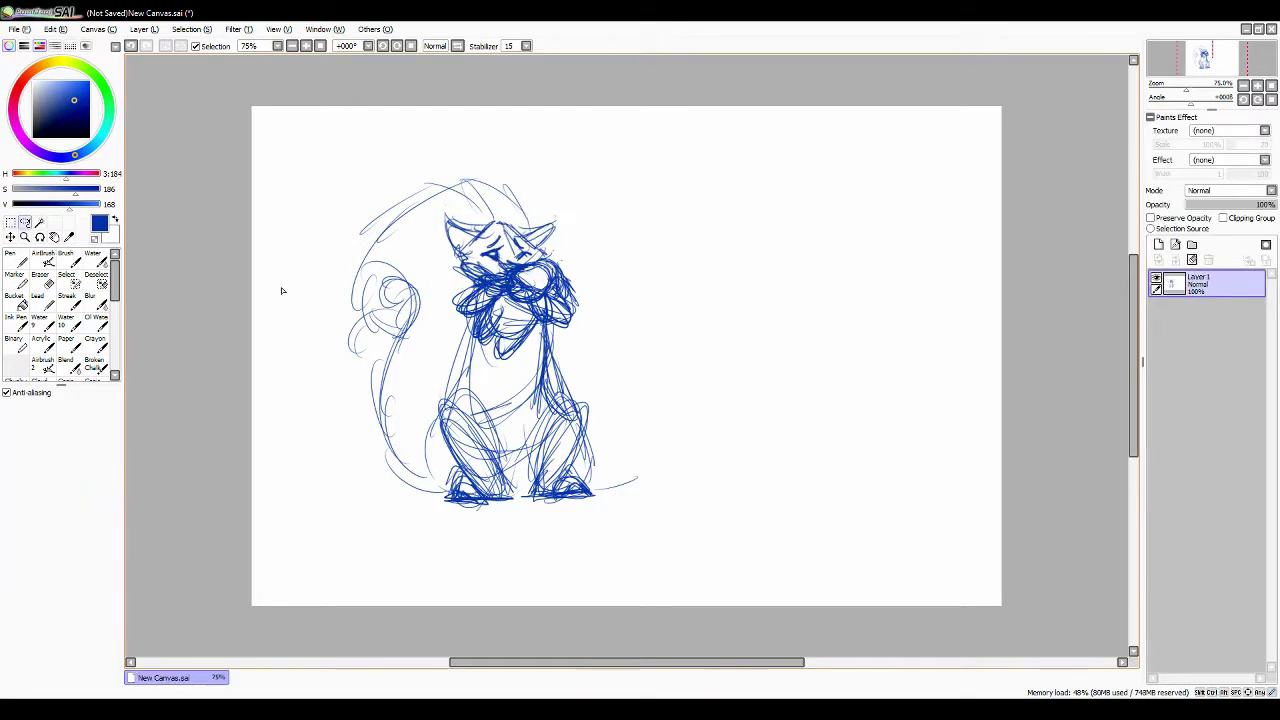
Enlarge the whole sketch so it fills nearly the full canvas height.
key(n)
key(ctrl+t)
drag(726, 574, 700, 610)
key(Return)
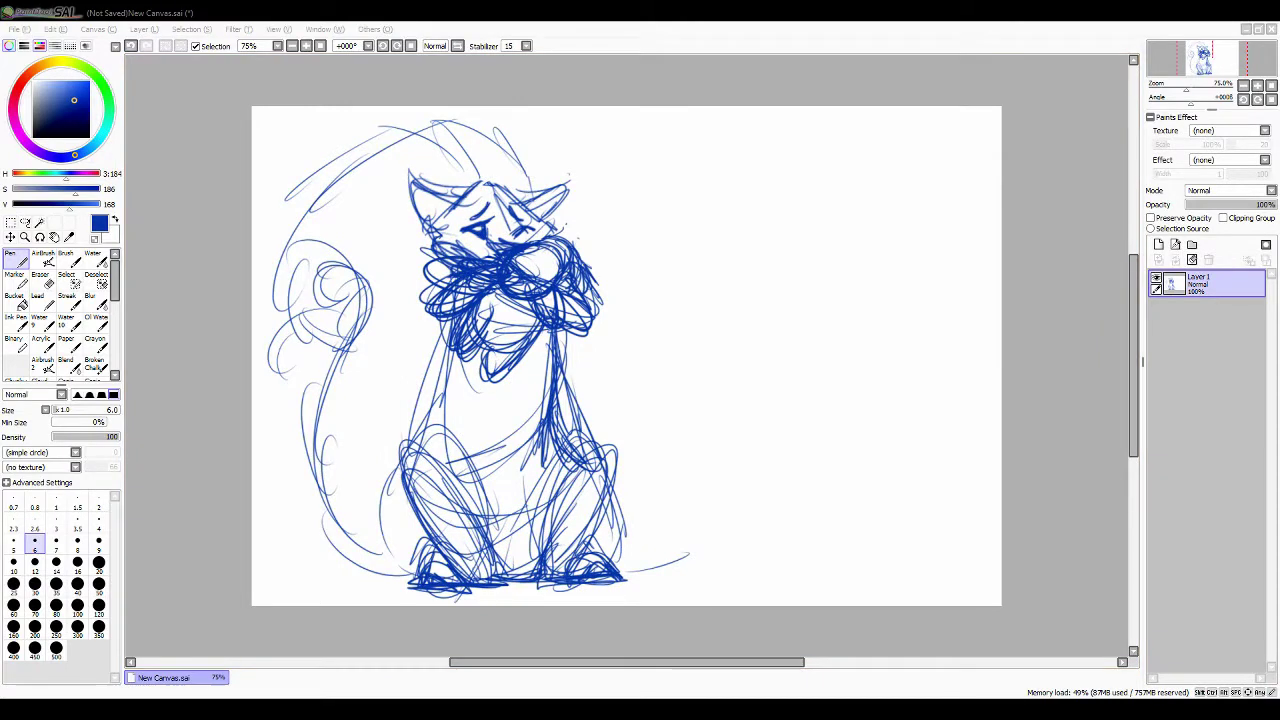
Add a new layer for line art and fade the sketch on Layer 1 to 41% opacity.
click(1158, 245)
click(1205, 312)
drag(1270, 204, 1222, 204)
scroll(597, 271, up, 3)
click(1205, 283)
Outline a small lamb's round head over the muzzle in dark red, with half-closed eyes, an ear and a nose.
mouse_move(520, 298)
mouse_down()
mouse_move(585, 275)
mouse_move(525, 370)
mouse_move(604, 279)
mouse_move(548, 313)
mouse_up()
key(ctrl+z)
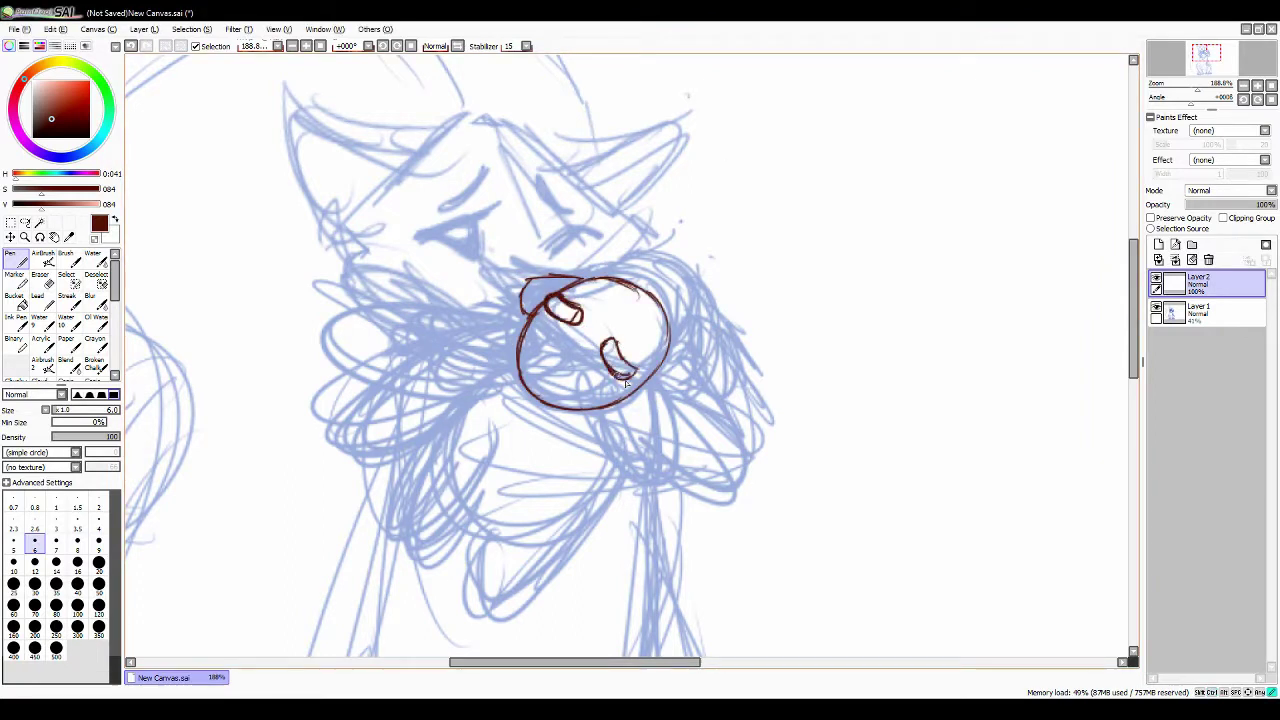
drag(668, 375, 642, 410)
drag(645, 362, 655, 415)
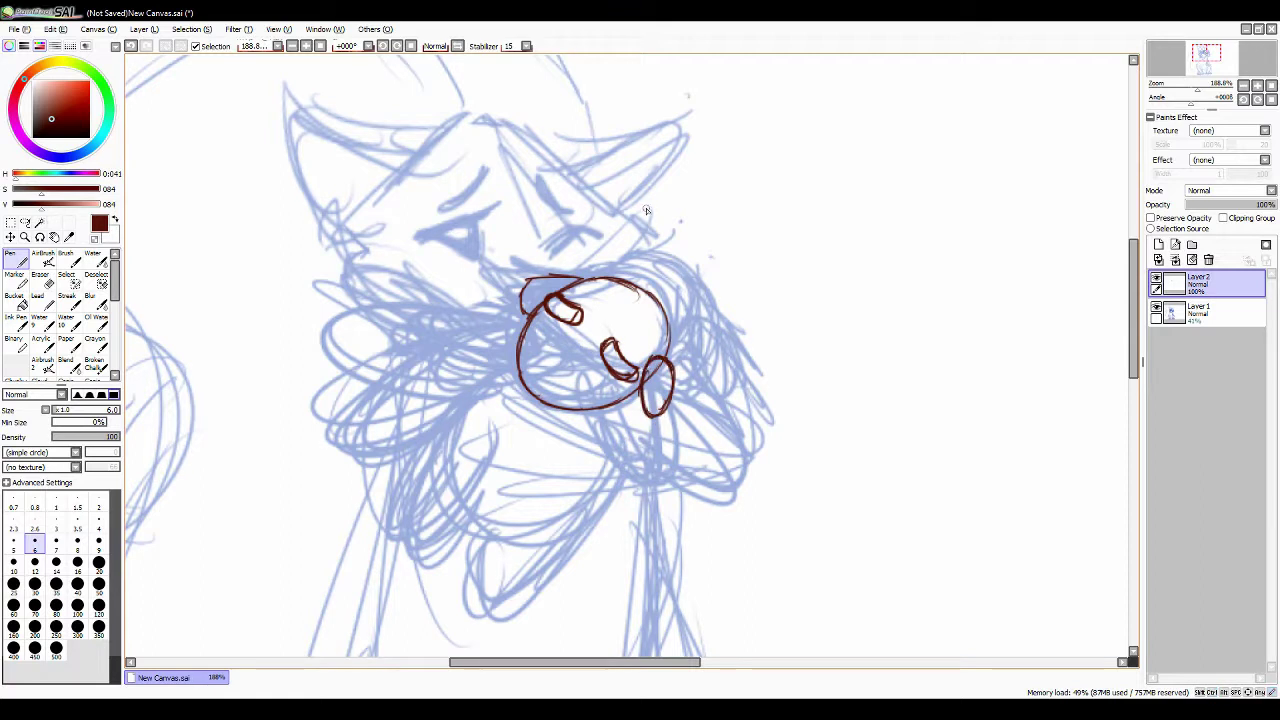
drag(537, 368, 552, 386)
Draw the lamb's woolly tuft around its head and two outstretched legs with fluffy cuffs.
mouse_move(585, 270)
mouse_down()
mouse_move(650, 245)
mouse_move(695, 360)
mouse_up()
drag(522, 320, 470, 385)
drag(673, 400, 682, 425)
mouse_move(600, 412)
mouse_down()
mouse_move(682, 464)
mouse_move(634, 480)
mouse_up()
key(ctrl+z)
Try inking the larger creature's two ears and the outline of its head on Layer 2.
drag(392, 198, 390, 207)
key(ctrl+z)
mouse_move(265, 106)
mouse_down()
mouse_move(292, 163)
mouse_move(406, 165)
mouse_move(348, 198)
mouse_move(384, 206)
mouse_up()
key(ctrl+z)
drag(640, 177, 660, 135)
key(ctrl+z)
key(ctrl+z)
drag(578, 180, 598, 195)
key(ctrl+z)
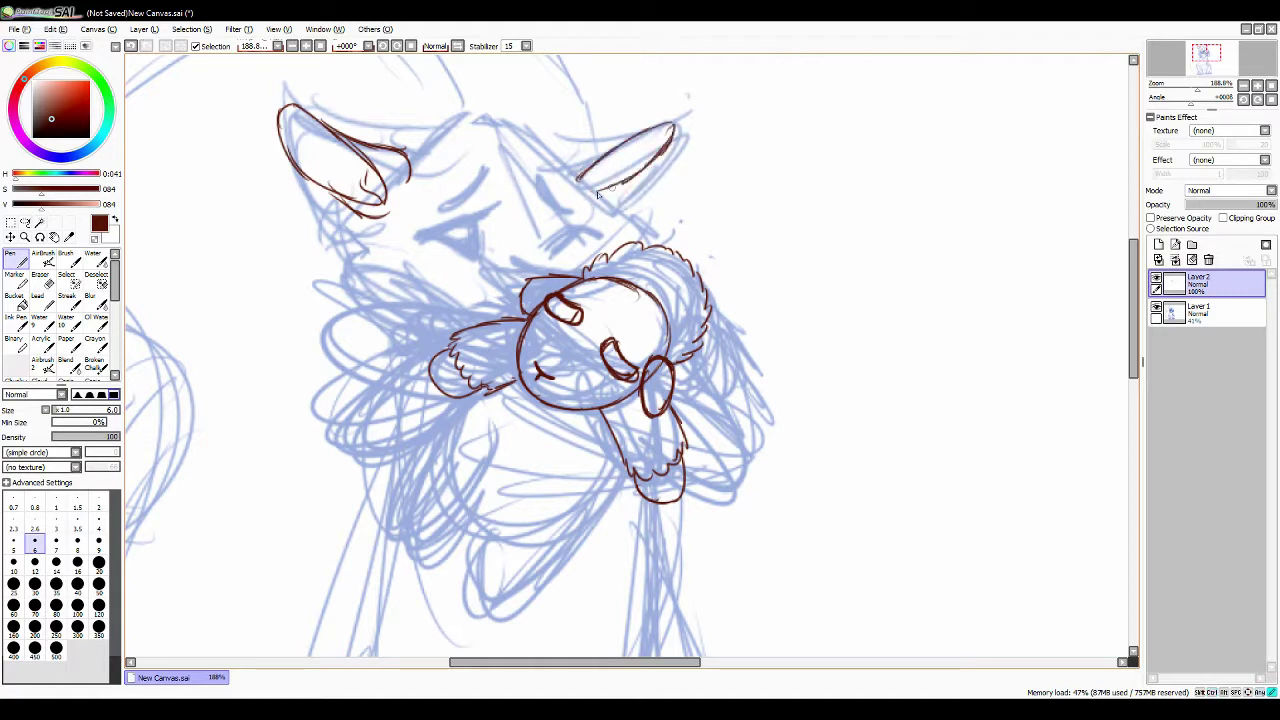
mouse_move(443, 140)
mouse_down()
mouse_move(531, 152)
mouse_move(582, 180)
mouse_move(637, 237)
mouse_up()
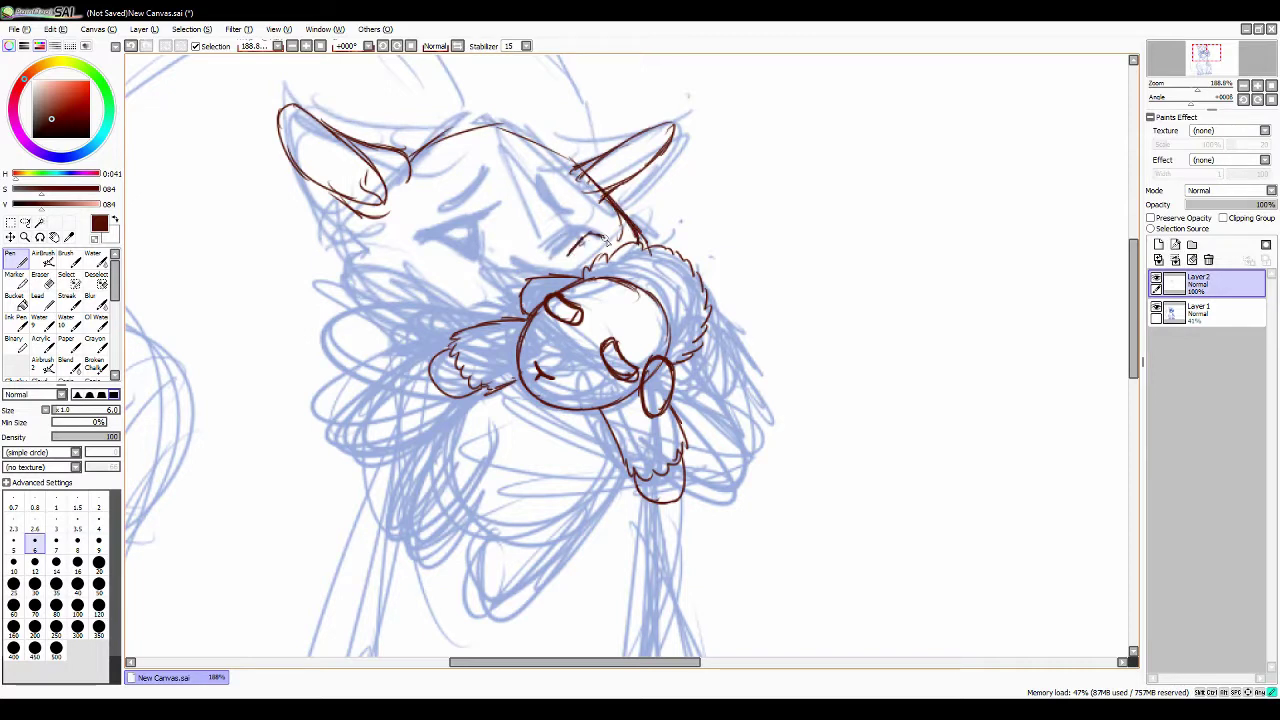
key(ctrl+z)
key(a)
key(ctrl+z)
Shift the larger creature's sketched eyes and brows on Layer 1 with a transform.
mouse_move(480, 152)
mouse_down()
mouse_move(415, 222)
mouse_move(520, 300)
mouse_move(480, 155)
mouse_up()
key(ctrl+t)
key(Return)
drag(355, 100, 345, 108)
key(ctrl+t)
mouse_move(571, 214)
mouse_down()
mouse_move(734, 240)
mouse_move(335, 160)
mouse_up()
key(Return)
key(n)
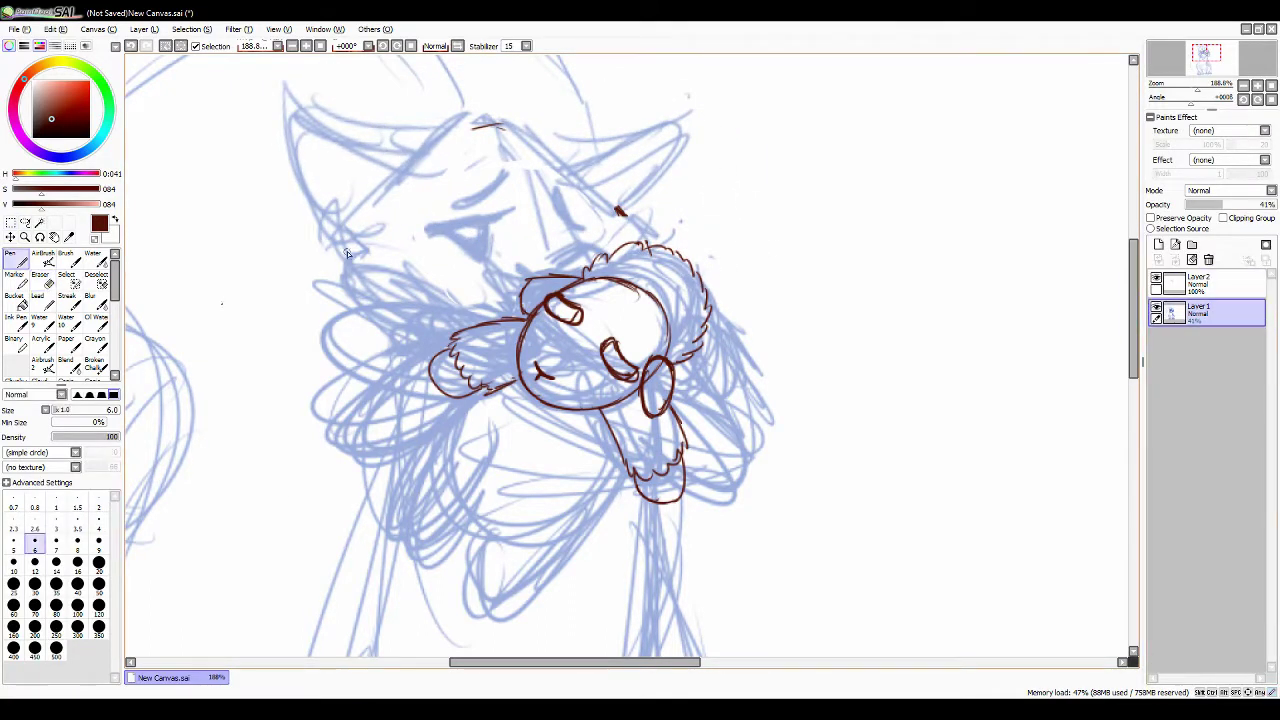
Erase the sketched head top on Layer 1 and rough in a low domed head with drooping ears.
key(e)
mouse_move(473, 120)
mouse_down()
mouse_move(380, 149)
mouse_move(643, 215)
mouse_up()
key(n)
mouse_move(390, 230)
mouse_down()
mouse_move(630, 210)
mouse_move(383, 244)
mouse_up()
mouse_move(612, 160)
mouse_down()
mouse_move(712, 210)
mouse_move(645, 248)
mouse_up()
drag(405, 150, 300, 212)
drag(400, 180, 285, 245)
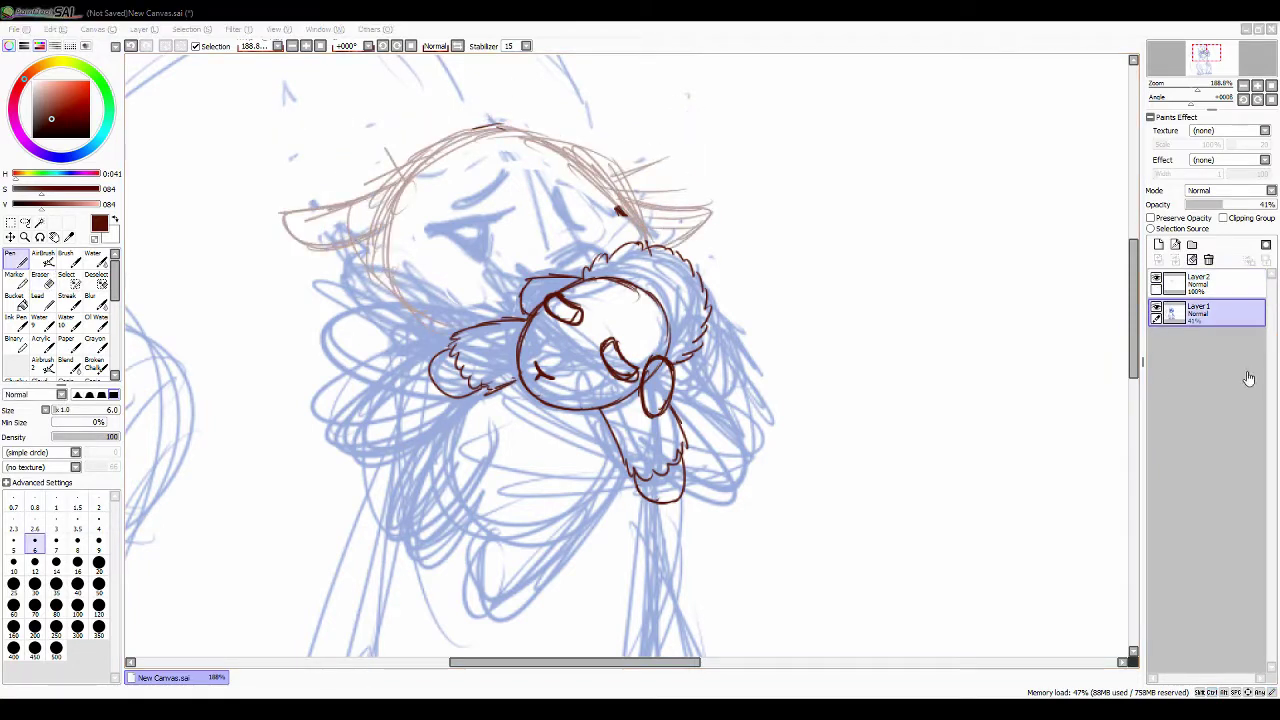
Erase the drooping ears and sketch a taller head dome with raised, leaf-shaped ears on Layer 1.
key(e)
drag(660, 210, 300, 230)
key(n)
drag(520, 110, 640, 230)
mouse_move(380, 245)
mouse_down()
mouse_move(458, 128)
mouse_move(300, 180)
mouse_up()
mouse_move(580, 145)
mouse_down()
mouse_move(688, 175)
mouse_move(695, 205)
mouse_up()
drag(615, 190, 698, 155)
mouse_move(306, 172)
mouse_down()
mouse_move(390, 178)
mouse_move(378, 193)
mouse_move(305, 178)
mouse_move(420, 210)
mouse_move(290, 185)
mouse_up()
mouse_move(420, 200)
mouse_down()
mouse_move(303, 186)
mouse_move(425, 205)
mouse_up()
drag(428, 180, 322, 171)
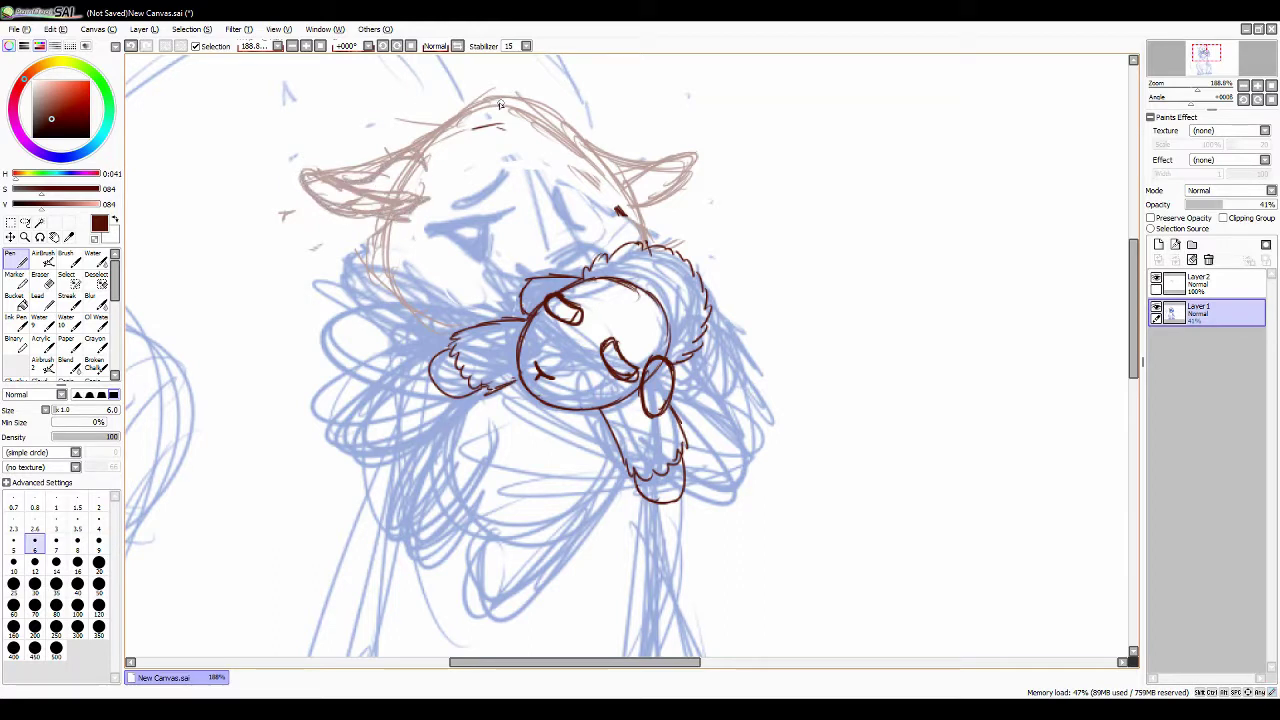
Transform the selected ear on the far side from the lamb, moving it slightly outward.
key(ctrl+t)
drag(443, 165, 410, 155)
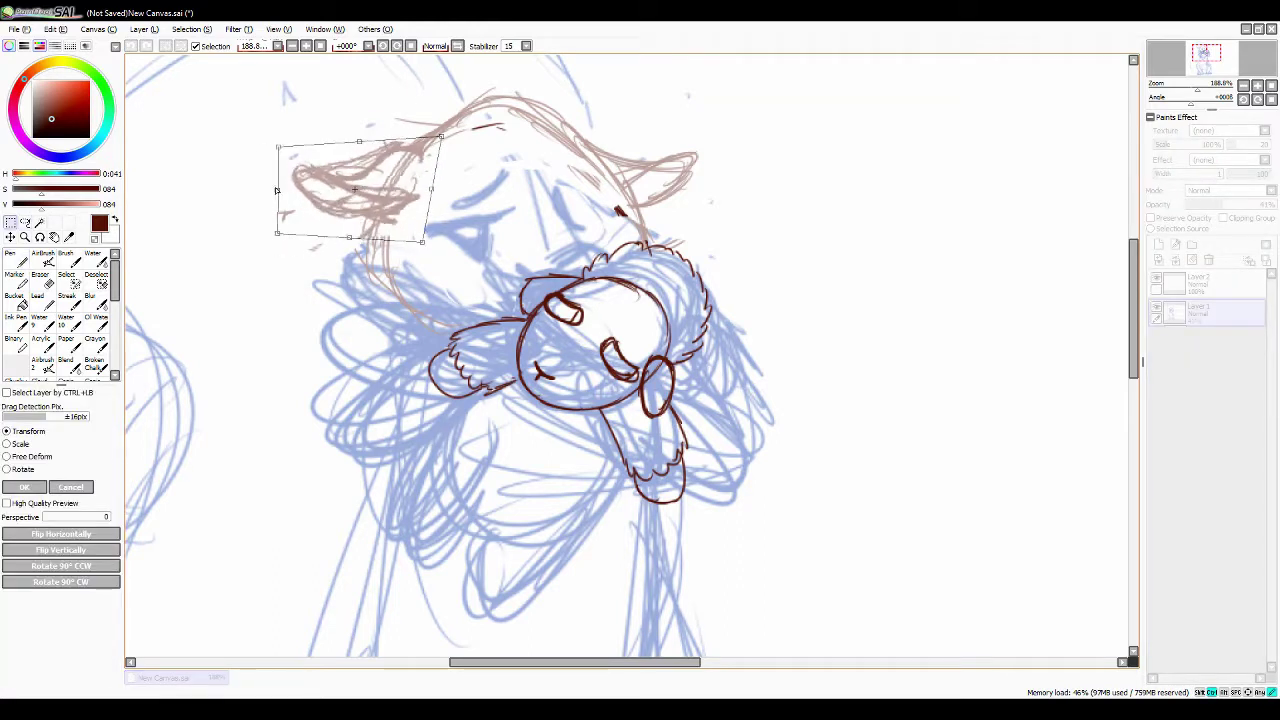
key(Return)
key(ctrl+z)
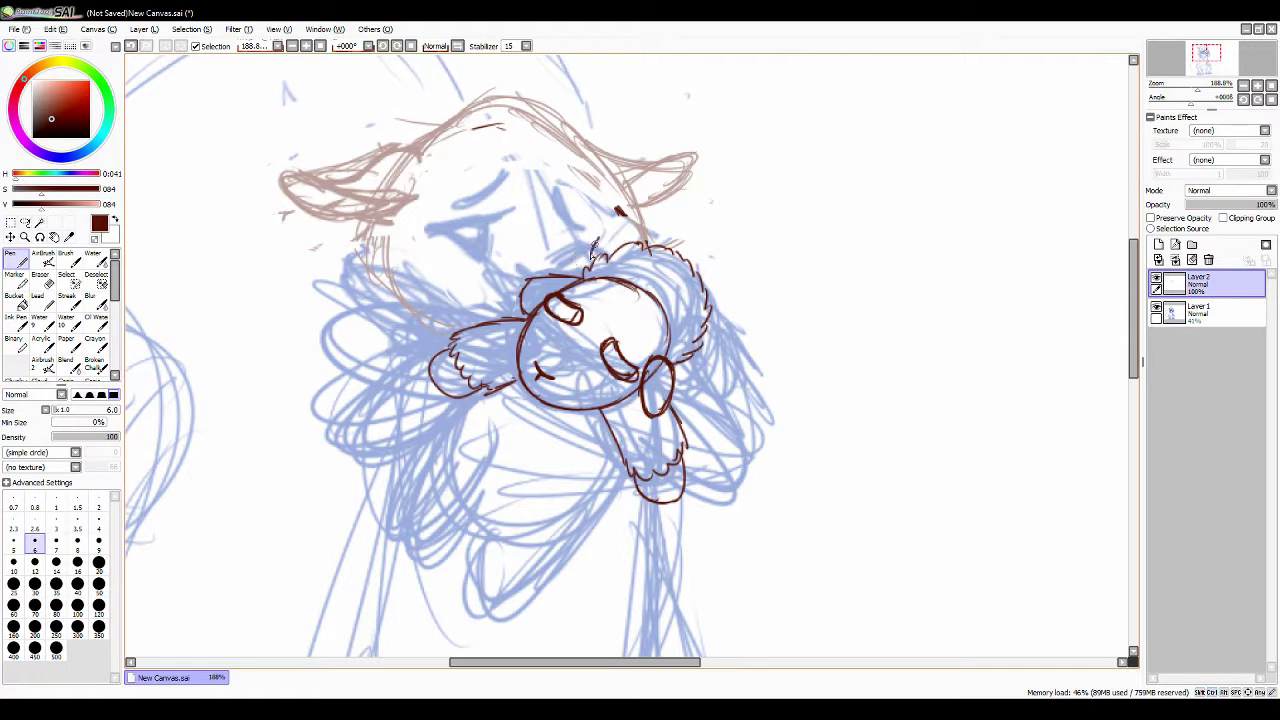
Try inking the larger creature's eyes, brow spot and cheek line on Layer 2.
mouse_move(628, 250)
mouse_down()
mouse_move(590, 240)
mouse_move(615, 248)
mouse_up()
key(ctrl+z)
key(ctrl+y)
mouse_move(585, 237)
mouse_down()
mouse_move(560, 192)
mouse_move(570, 198)
mouse_up()
key(ctrl+z)
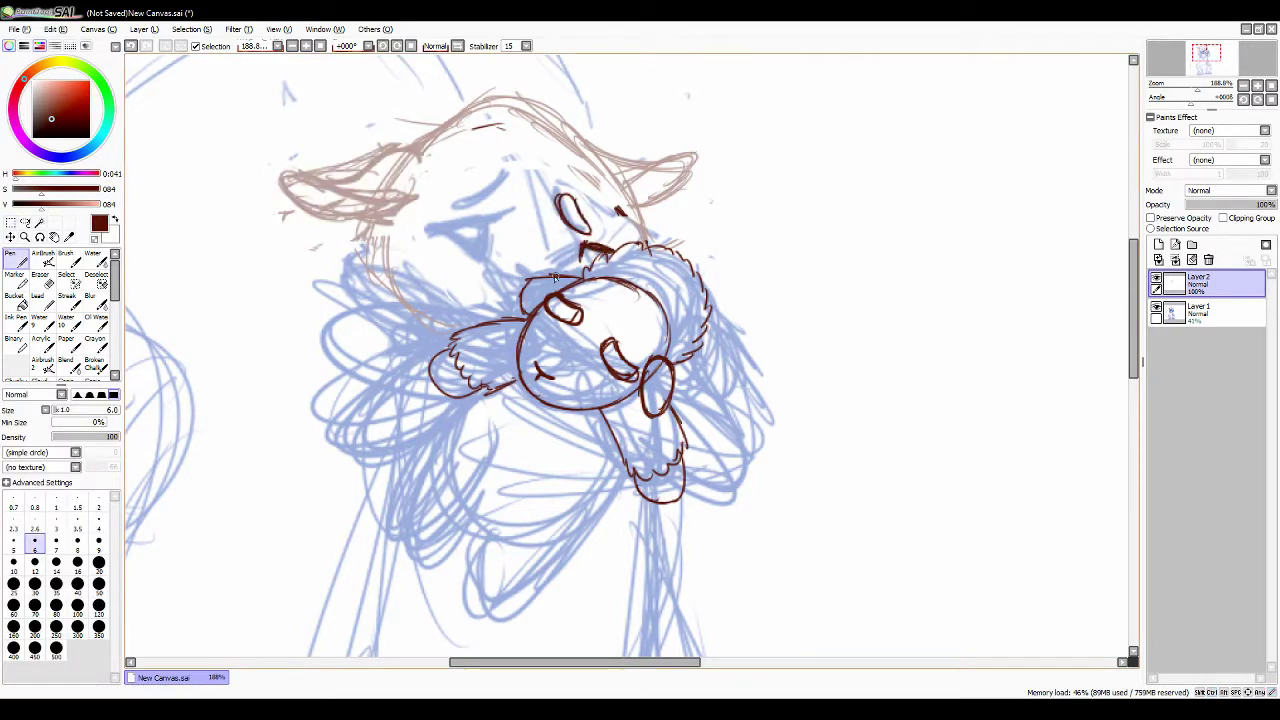
drag(510, 318, 460, 290)
key(ctrl+z)
drag(516, 322, 465, 295)
drag(499, 233, 443, 241)
key(ctrl+z)
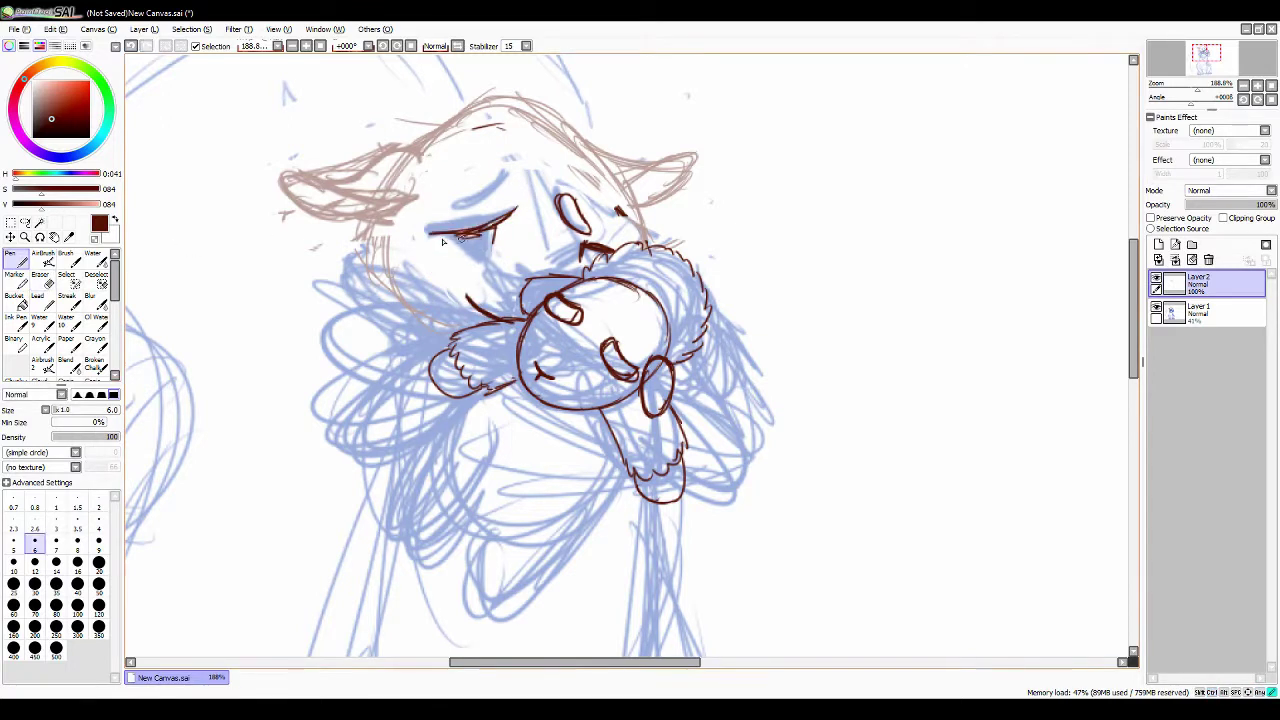
mouse_move(562, 270)
mouse_down()
mouse_move(605, 243)
mouse_move(585, 265)
mouse_up()
key(ctrl+z)
Erase the inked facial features on Layer 2 and the larger creature's sketched head on Layer 1.
key(e)
drag(505, 232, 440, 240)
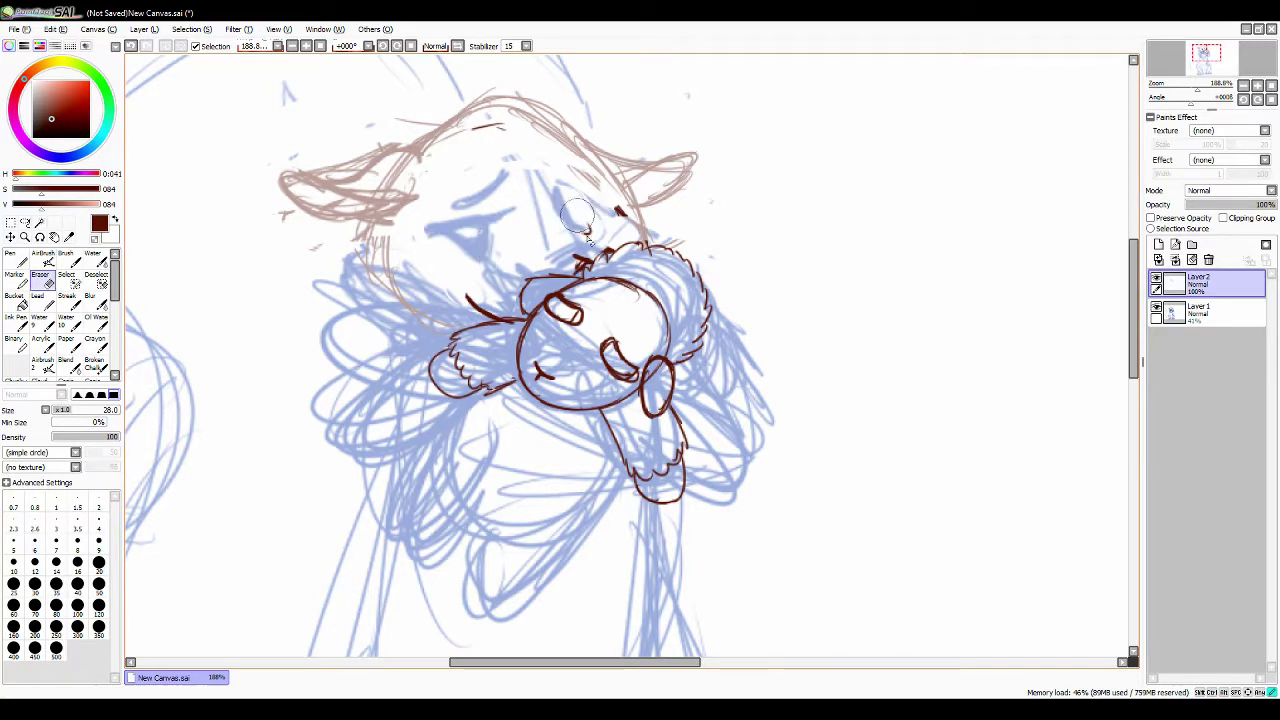
click(1205, 312)
mouse_move(690, 170)
mouse_down()
mouse_move(420, 160)
mouse_move(560, 230)
mouse_up()
Sketch a tilted round head with crossing guidelines above the lamb on Layer 1.
key(minus)
key(n)
mouse_move(550, 300)
mouse_down()
mouse_move(600, 232)
mouse_move(620, 315)
mouse_move(610, 282)
mouse_up()
key(ctrl+z)
key(minus)
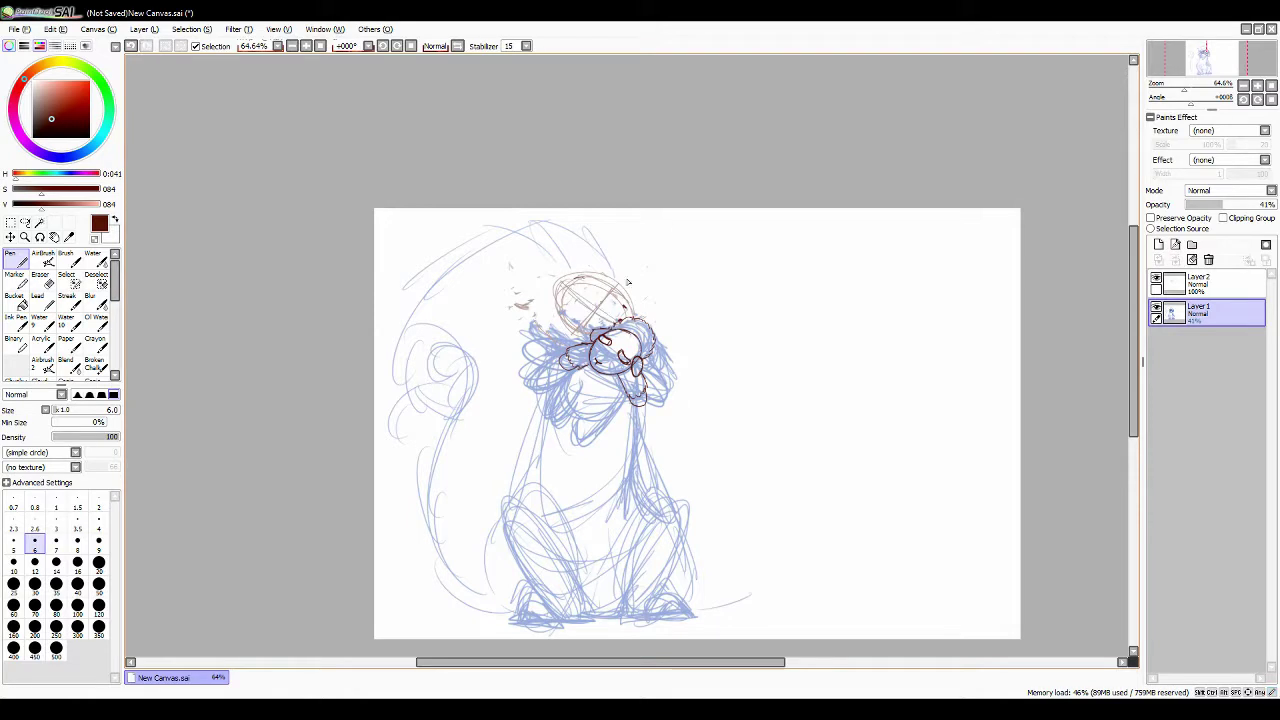
key(plus)
drag(516, 284, 546, 266)
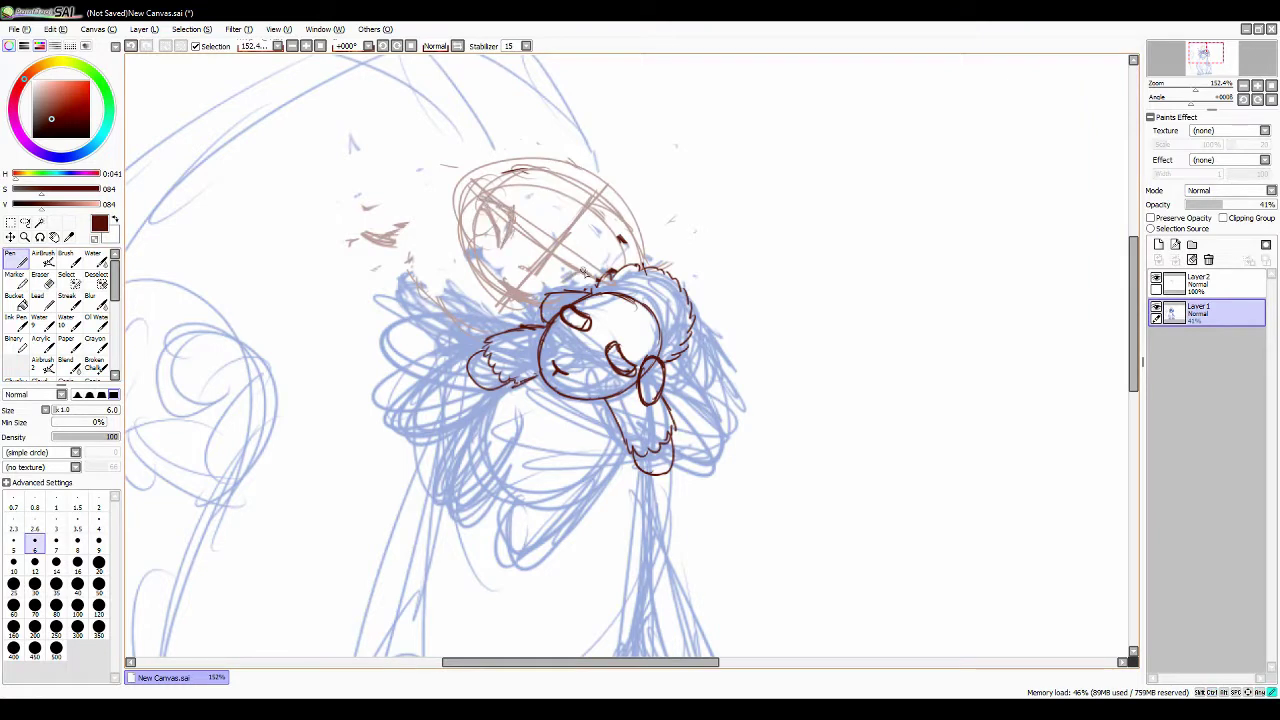
Sketch two ears, cheek contours, oval brow spots and a downcast eye on the tilted head.
mouse_move(474, 212)
mouse_down()
mouse_move(458, 300)
mouse_move(490, 168)
mouse_move(577, 177)
mouse_up()
drag(470, 172, 452, 153)
mouse_move(653, 259)
mouse_down()
mouse_move(700, 224)
mouse_move(690, 272)
mouse_move(648, 264)
mouse_up()
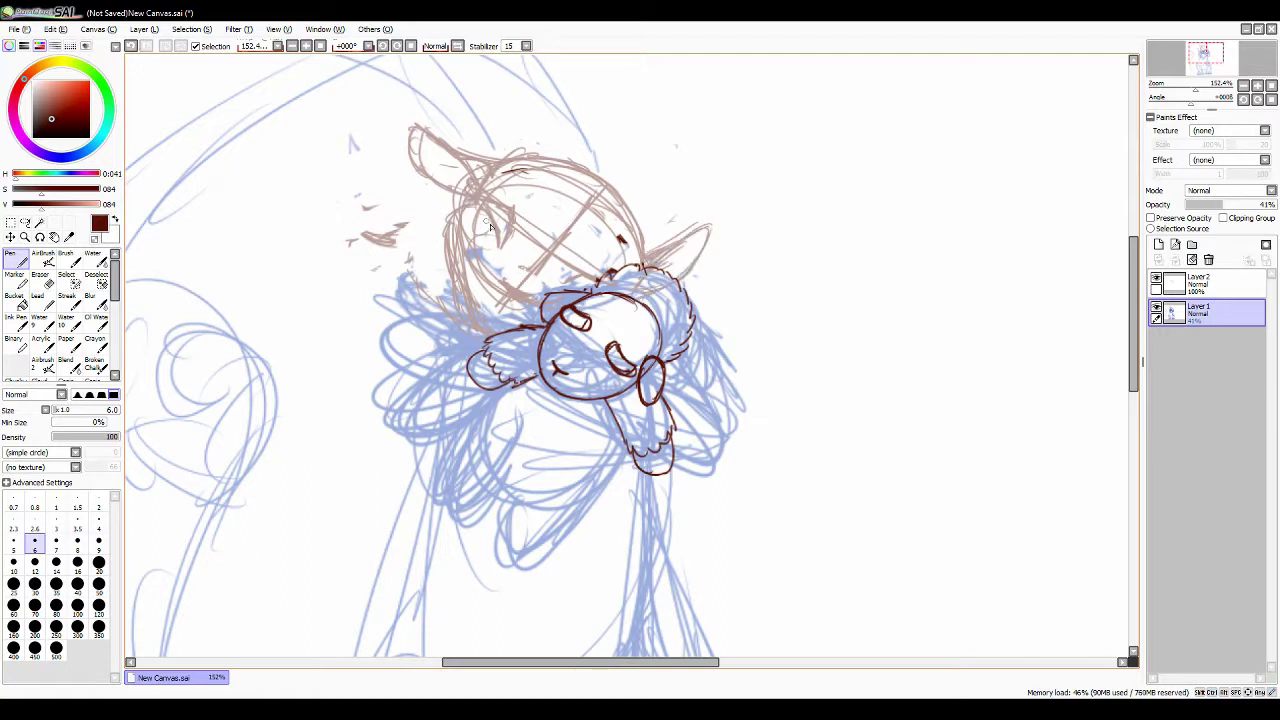
drag(452, 224, 446, 266)
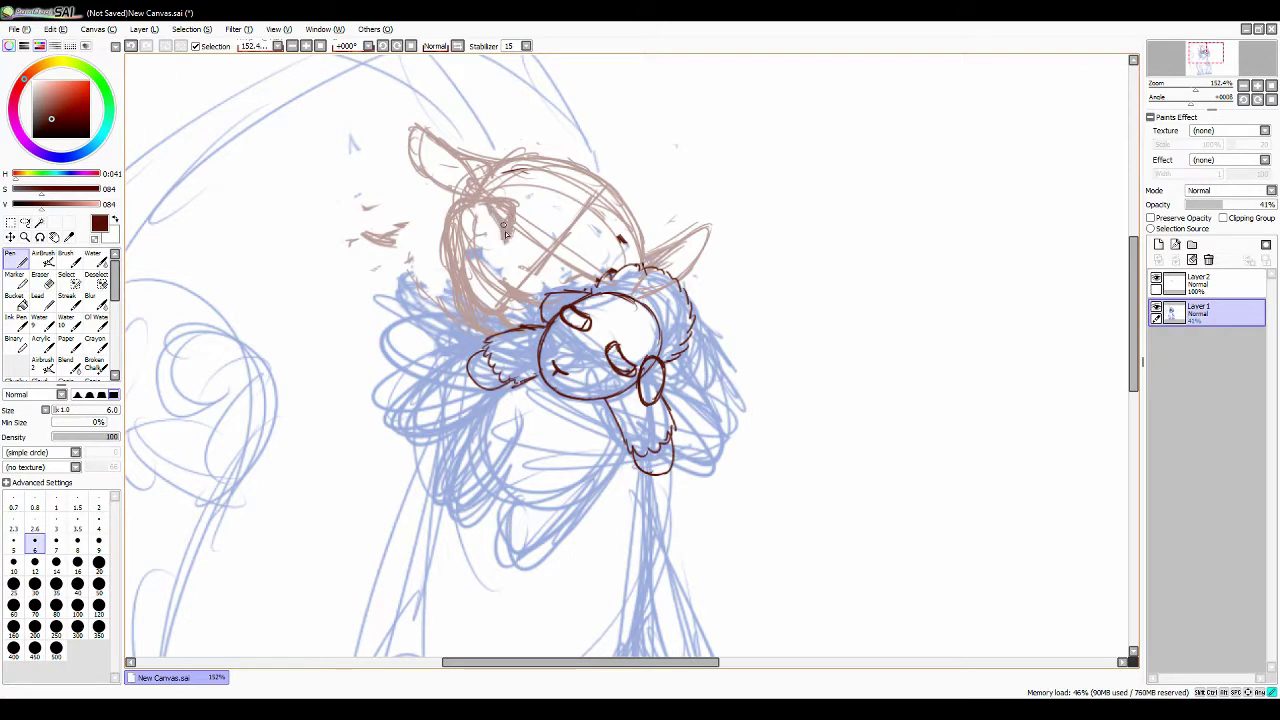
drag(604, 229, 600, 232)
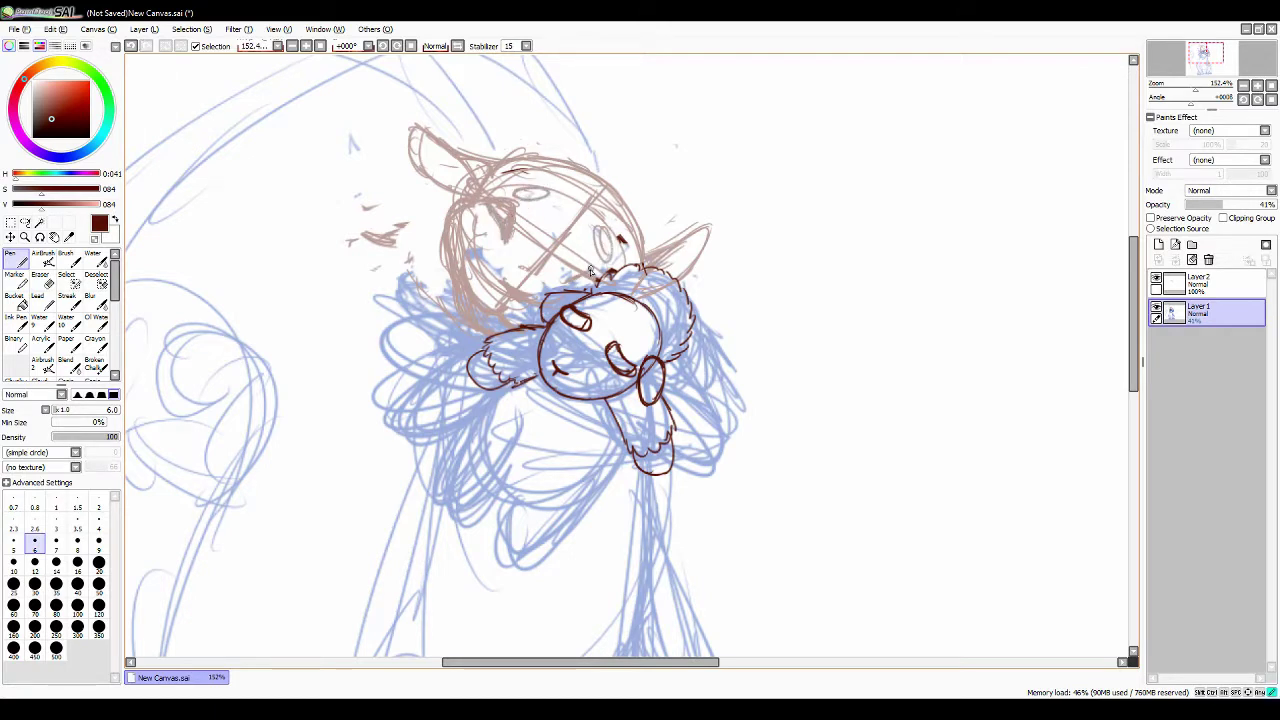
mouse_move(529, 207)
mouse_down()
mouse_move(515, 240)
mouse_move(492, 226)
mouse_up()
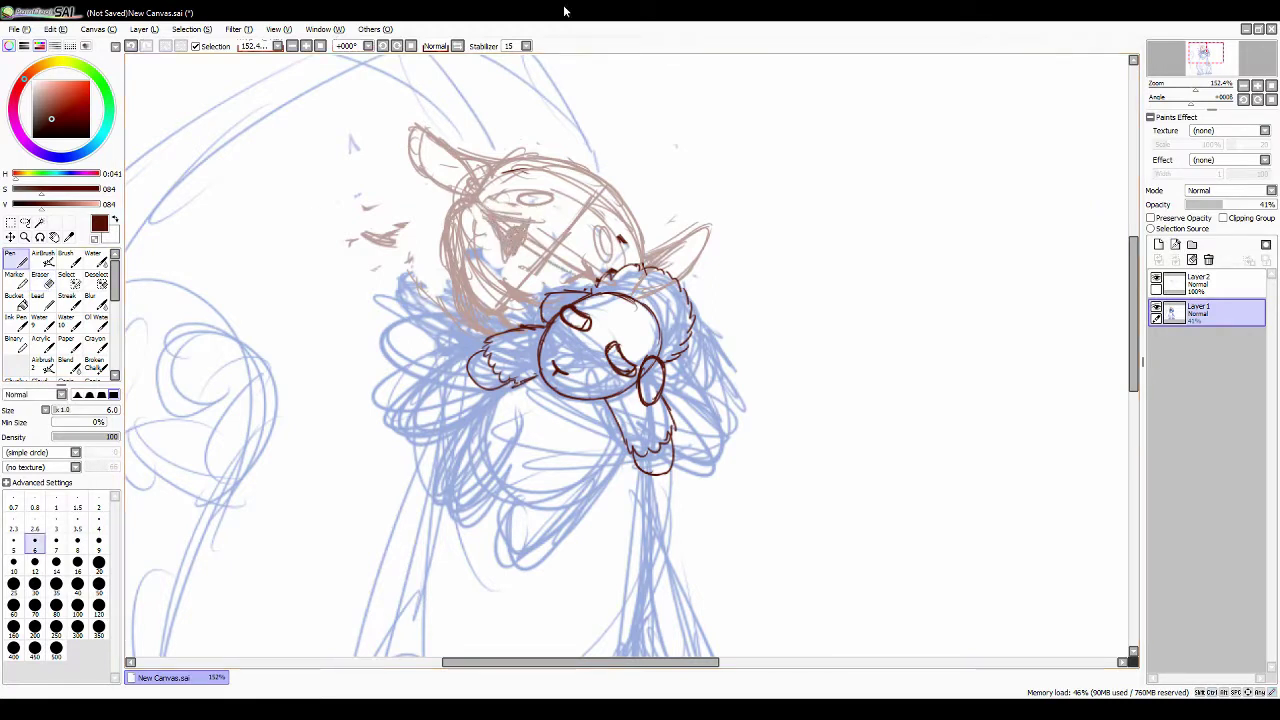
On Layer 2, ink the larger creature's eyes, oval brow spots and nose with the canvas rotated to -36°.
click(1205, 283)
scroll(630, 360, up, 1)
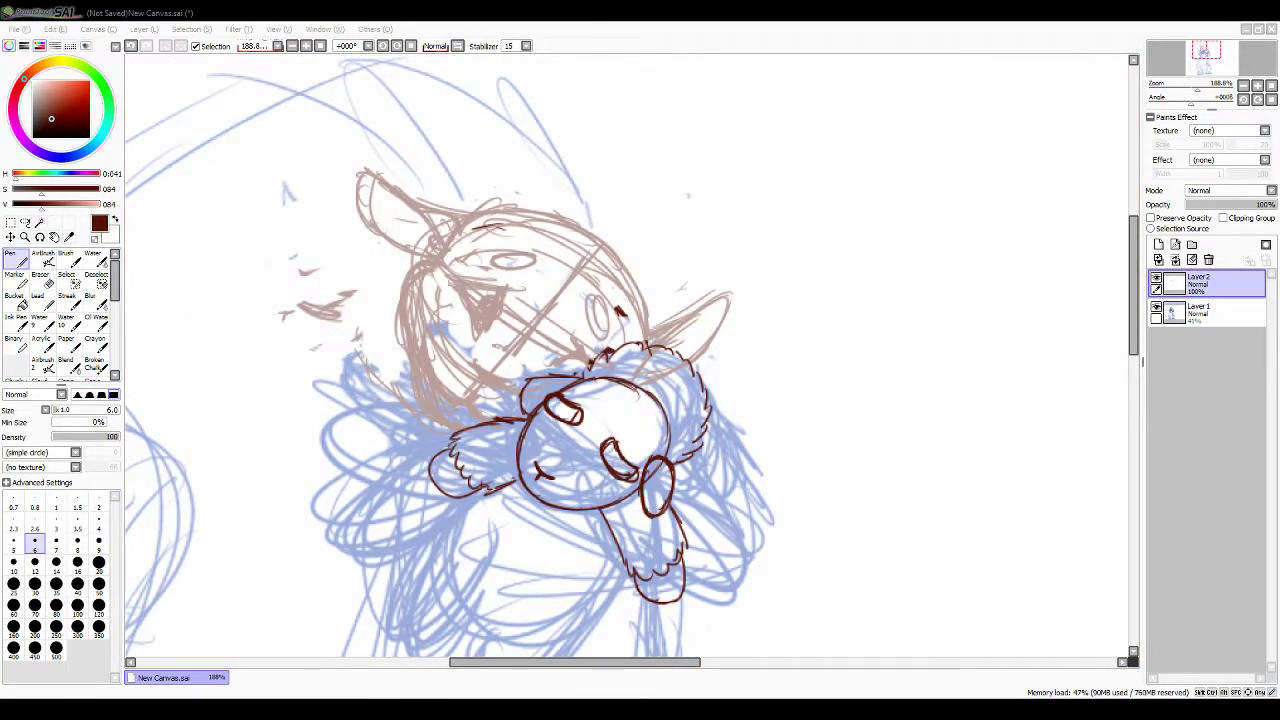
mouse_move(492, 226)
mouse_down()
mouse_move(488, 297)
mouse_move(498, 292)
mouse_move(501, 325)
mouse_up()
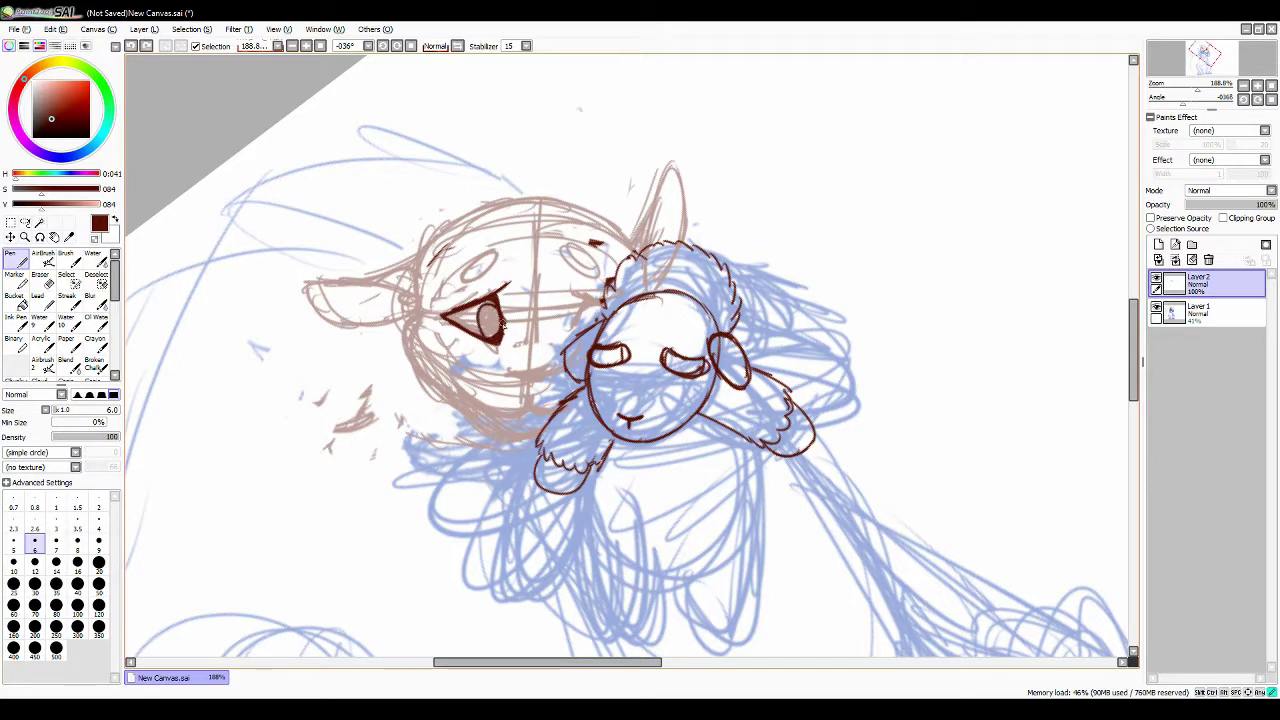
key(ctrl+z)
drag(512, 386, 546, 385)
mouse_move(578, 271)
mouse_down()
mouse_move(586, 254)
mouse_move(598, 298)
mouse_up()
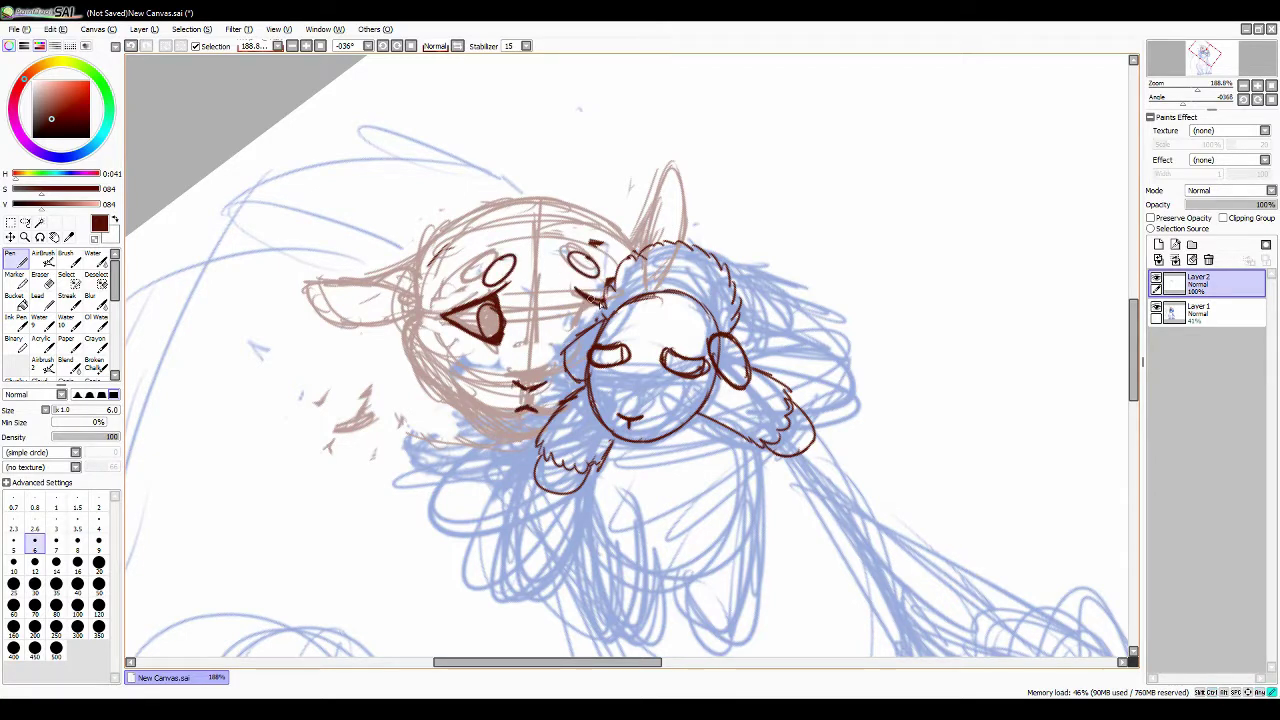
Erase and redraw the larger creature's far eye beside the lamb's head.
drag(572, 339, 590, 318)
key(e)
key(n)
key(e)
key(n)
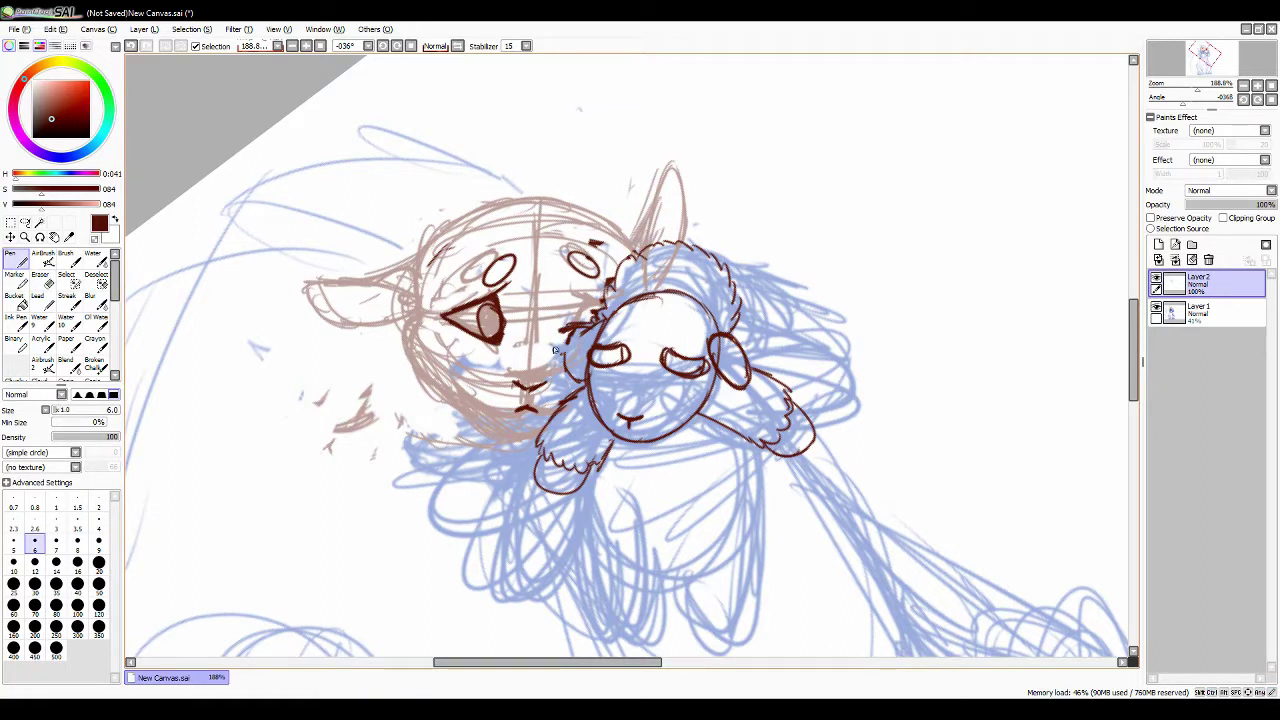
Ink the larger creature's curved muzzle line and its rounded head outline down to the cheek and chin.
drag(470, 389, 525, 410)
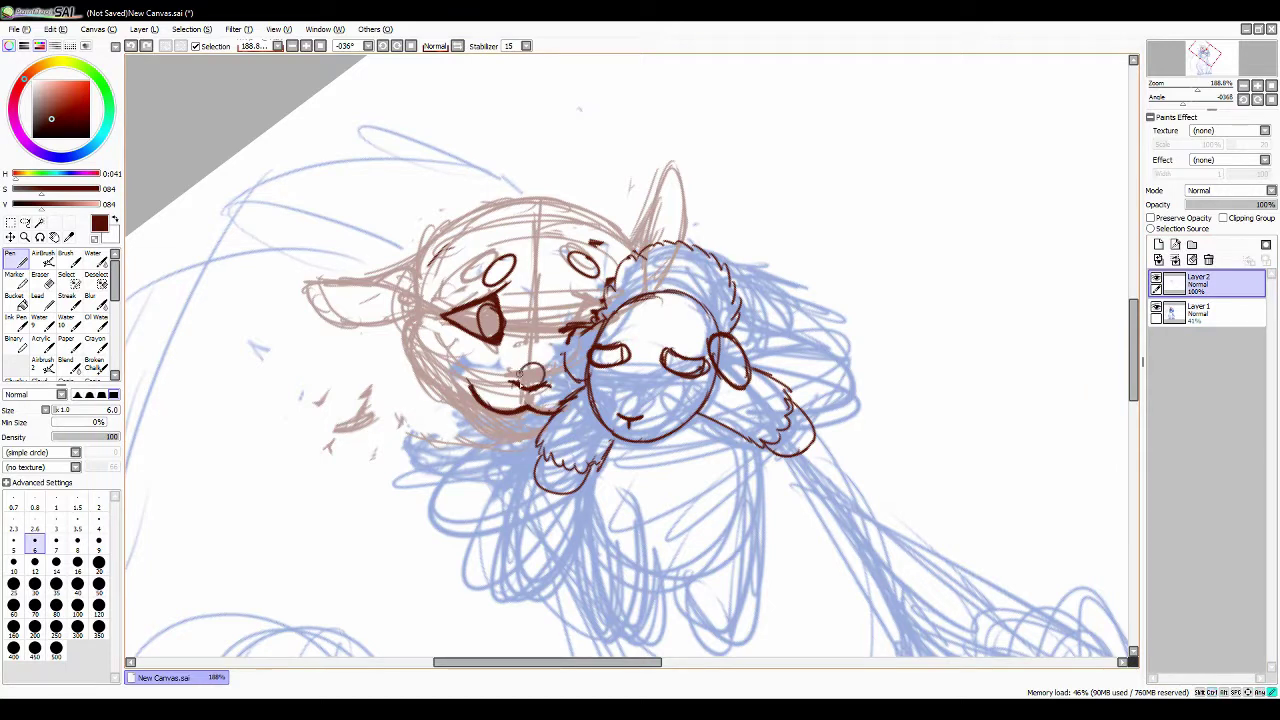
drag(521, 357, 542, 382)
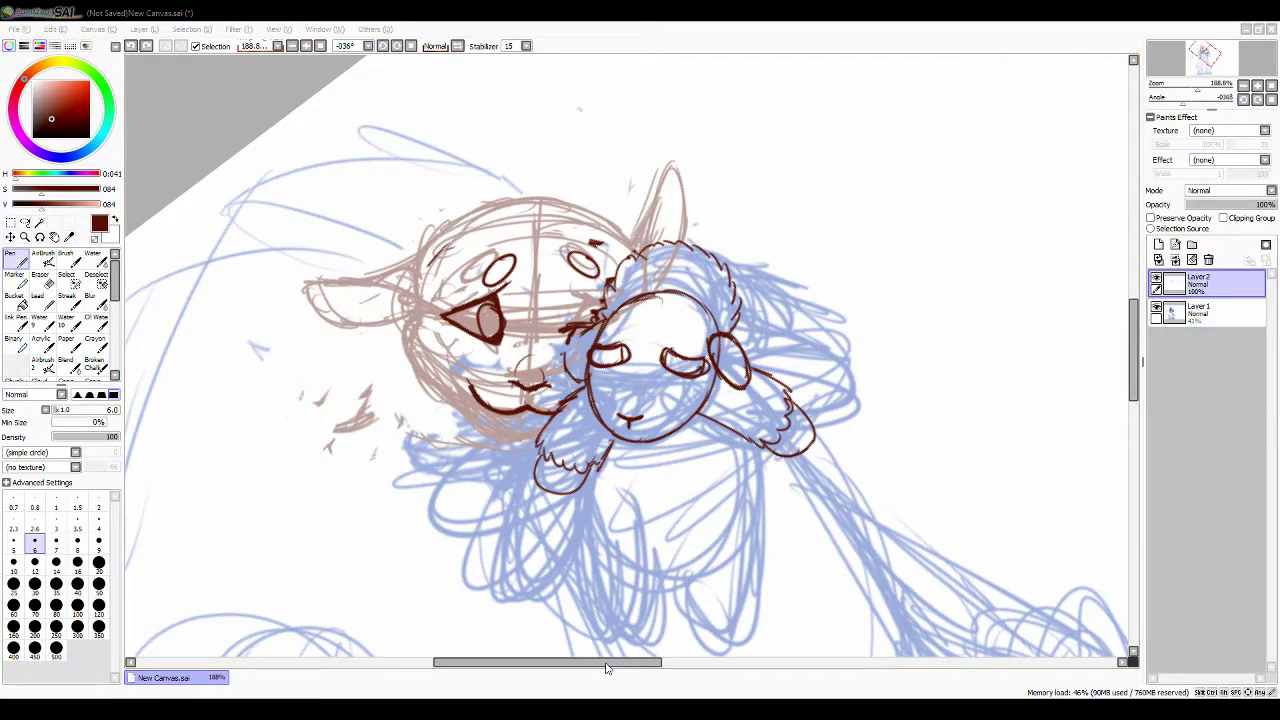
mouse_move(418, 318)
mouse_down()
mouse_move(400, 390)
mouse_move(540, 440)
mouse_move(420, 320)
mouse_move(600, 210)
mouse_up()
drag(430, 300, 620, 230)
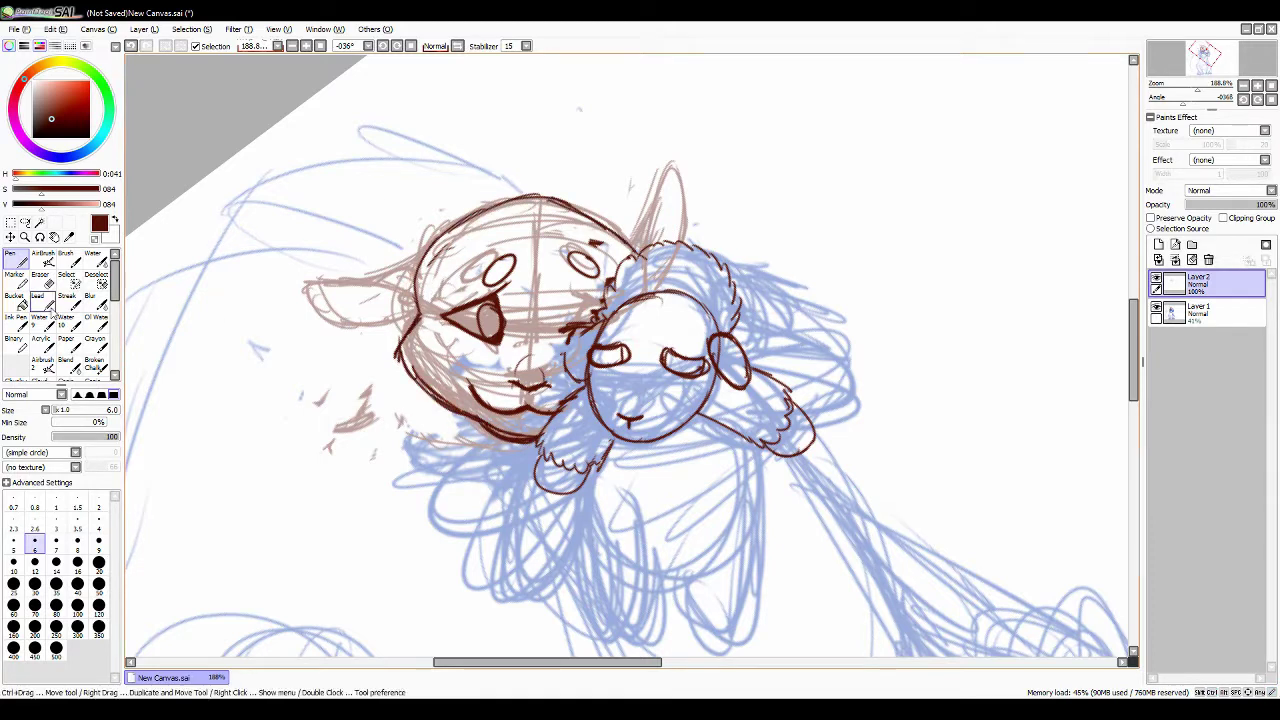
Transform the larger creature's near eye so it reaches the edge of the head outline.
key(ctrl+space)
drag(480, 270, 600, 340)
drag(869, 86, 525, 377)
key(ctrl+t)
key(Return)
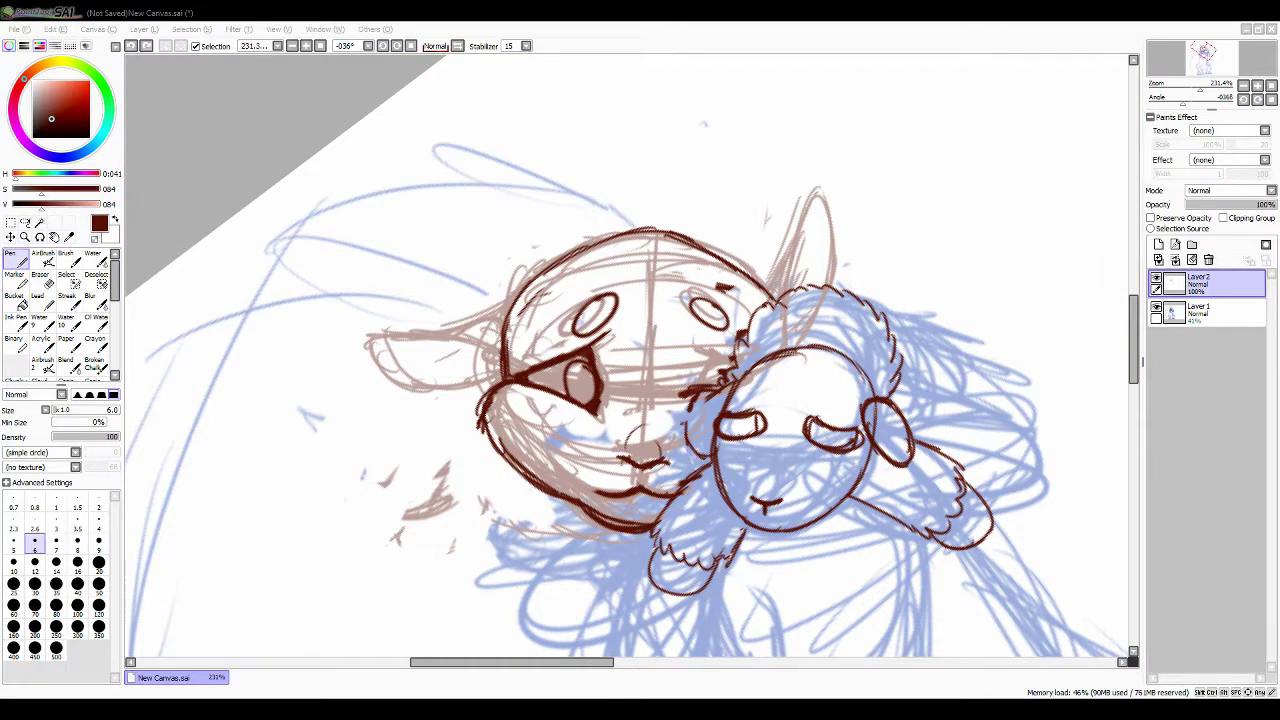
Redraw the muzzle with a small upper lip, a vertical mouth line and a curved smile under the nose.
mouse_move(620, 460)
mouse_down()
mouse_move(656, 470)
mouse_move(575, 515)
mouse_up()
key(ctrl+z)
click(48, 283)
key(n)
key(e)
drag(640, 490, 600, 515)
key(n)
mouse_move(600, 500)
mouse_down()
mouse_move(626, 521)
mouse_move(572, 488)
mouse_up()
key(e)
key(n)
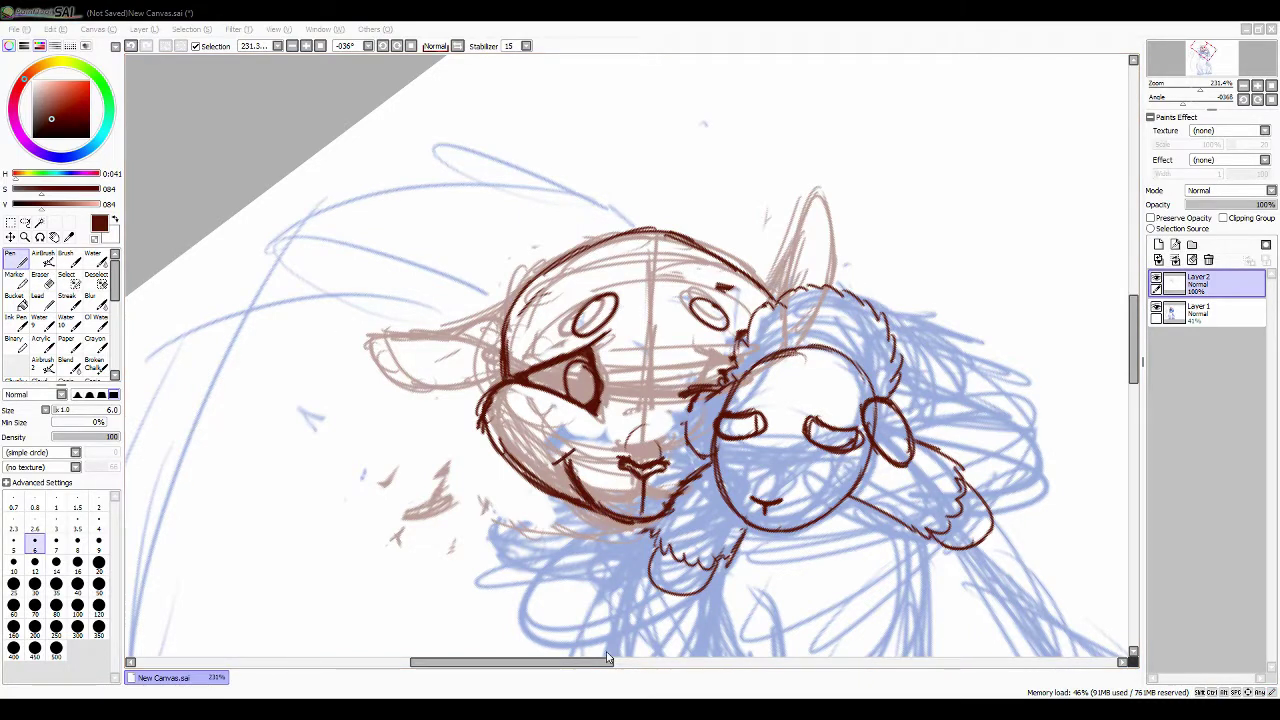
Erase and redraw the smile line as a softer muzzle curve with a separate cheek crease.
key(e)
mouse_move(600, 470)
mouse_down()
mouse_move(596, 505)
mouse_move(614, 435)
mouse_move(667, 508)
mouse_move(591, 477)
mouse_move(605, 508)
mouse_move(589, 479)
mouse_move(632, 512)
mouse_up()
key(n)
key(ctrl+z)
key(e)
key(n)
key(e)
key(n)
key(e)
key(n)
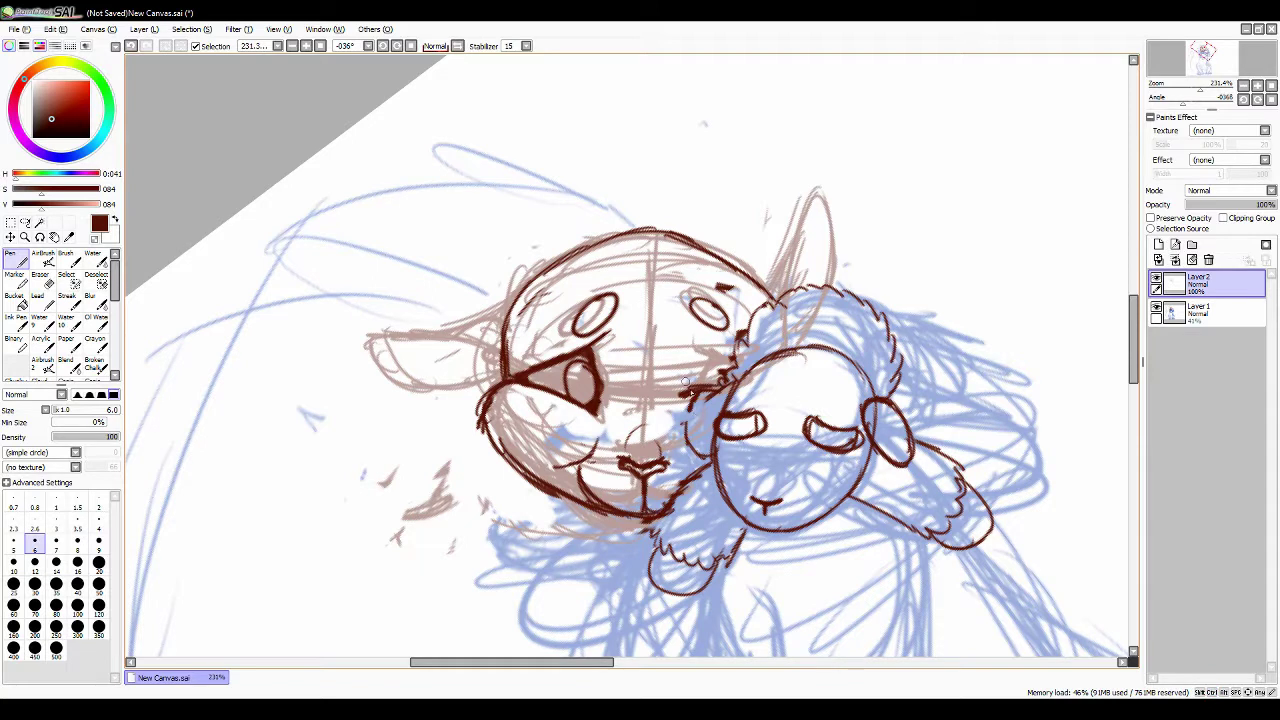
Ink the rounded nose and move the far brow spot down beside the lamb's wool.
mouse_move(646, 422)
mouse_down()
mouse_move(660, 458)
mouse_move(684, 404)
mouse_move(710, 415)
mouse_up()
key(e)
key(n)
key(e)
drag(700, 300, 720, 330)
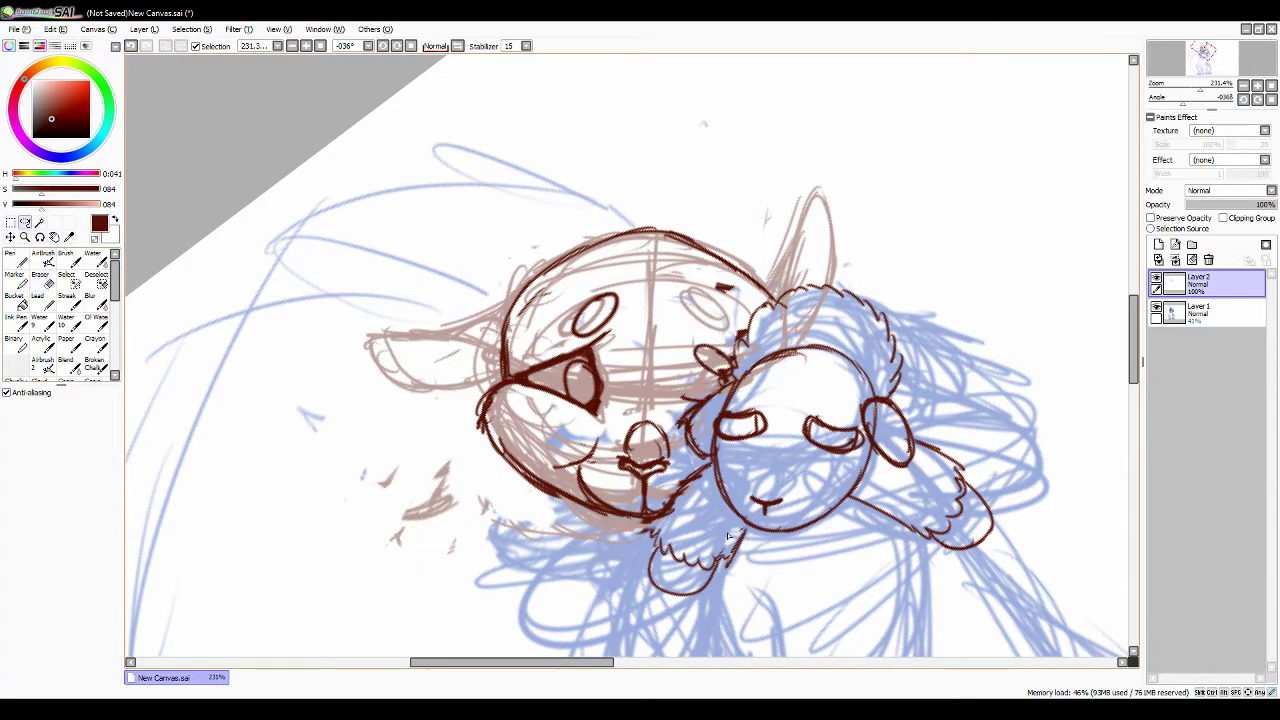
Ink both of the larger creature's ears, one extending sideways and the other rising behind the lamb.
key(n)
mouse_move(498, 352)
mouse_down()
mouse_move(474, 394)
mouse_move(481, 383)
mouse_up()
key(ctrl+z)
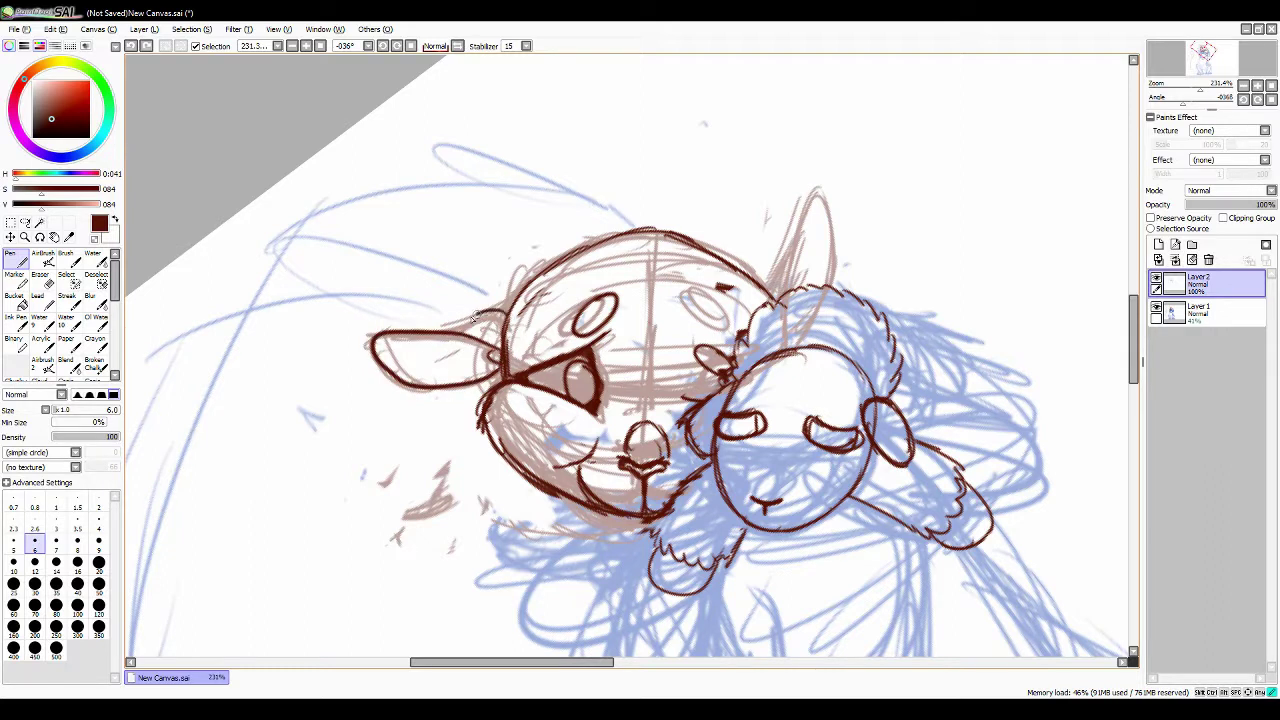
key(ctrl+z)
mouse_move(785, 285)
mouse_down()
mouse_move(830, 273)
mouse_move(834, 245)
mouse_move(787, 265)
mouse_move(814, 218)
mouse_move(833, 240)
mouse_move(770, 300)
mouse_up()
key(ctrl+z)
key(e)
key(n)
mouse_move(800, 218)
mouse_down()
mouse_move(826, 198)
mouse_move(836, 262)
mouse_up()
On Layer 1, with the canvas rotation reset, sketch the larger creature's two bent arms around the lamb.
scroll(655, 228, down, 3)
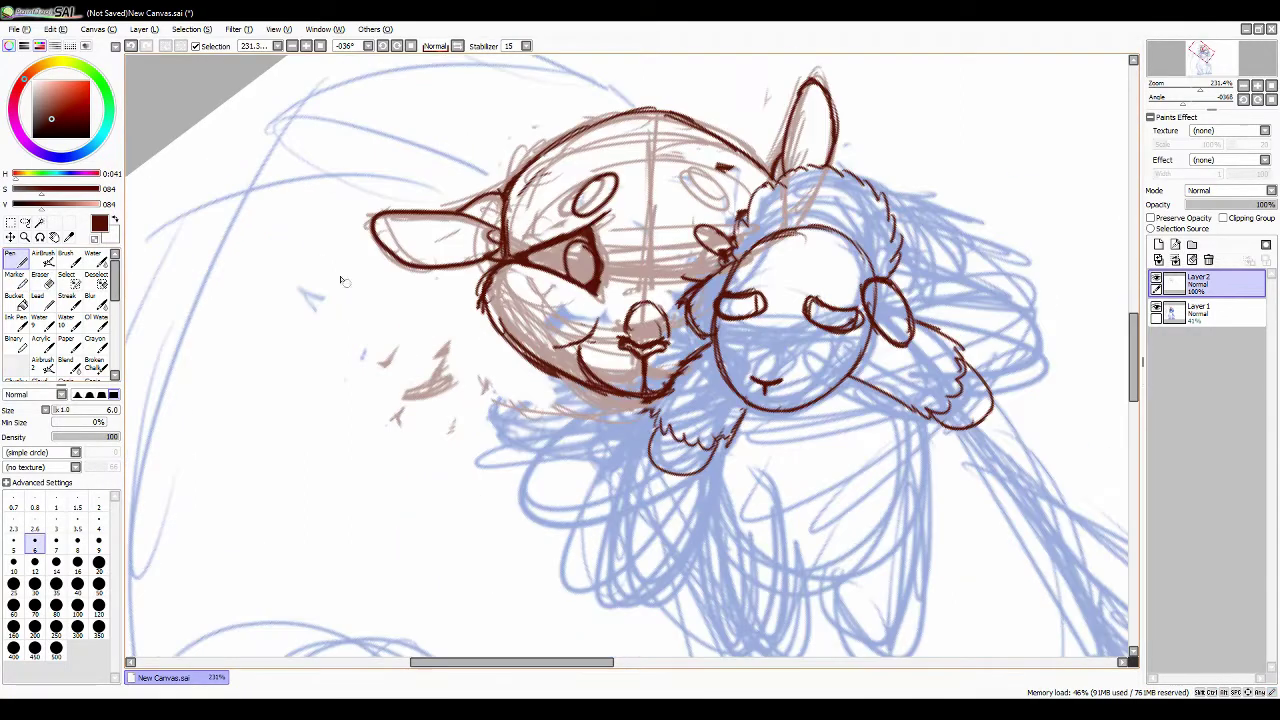
key(ctrl+minus)
key(Delete)
key(Delete)
key(Home)
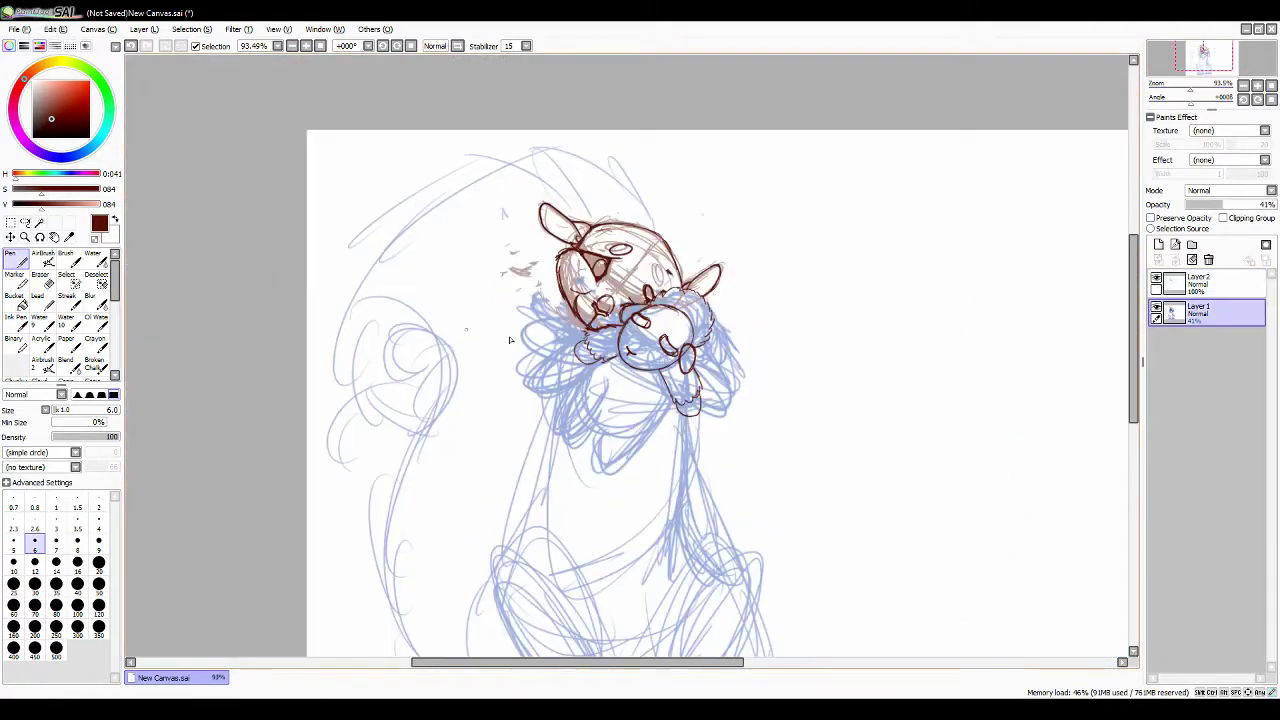
drag(578, 334, 555, 368)
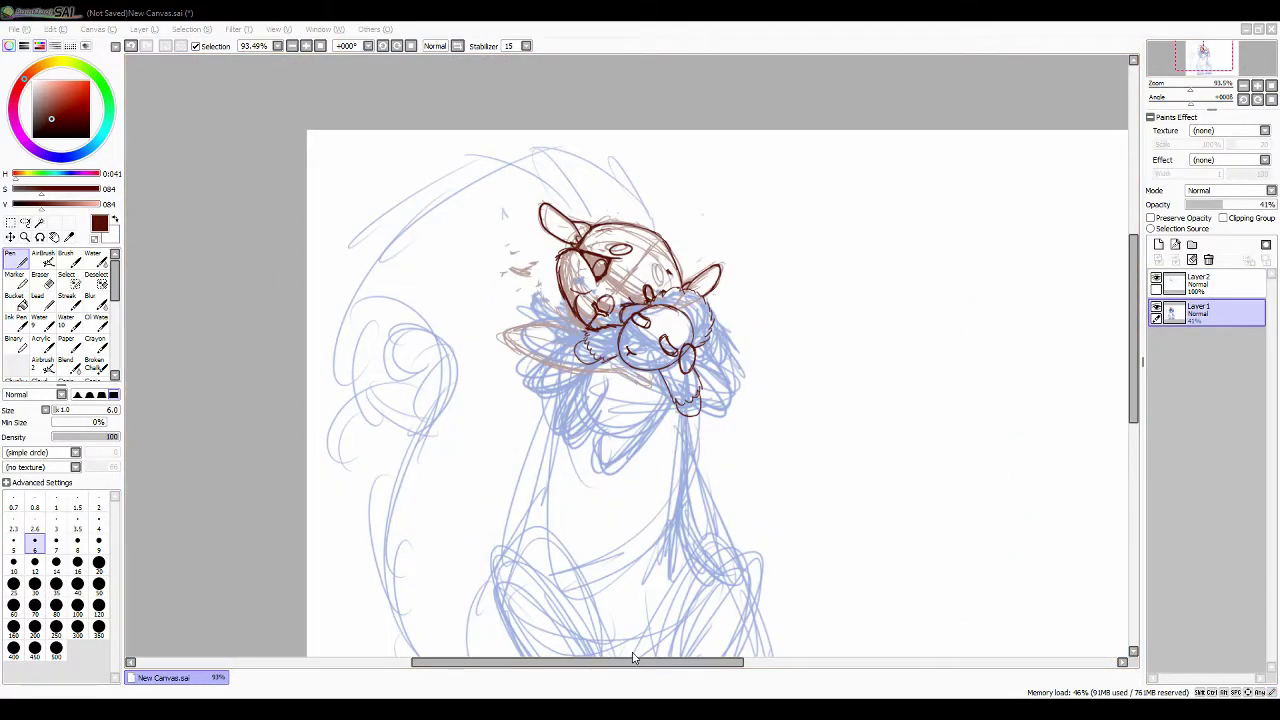
key(ctrl+plus)
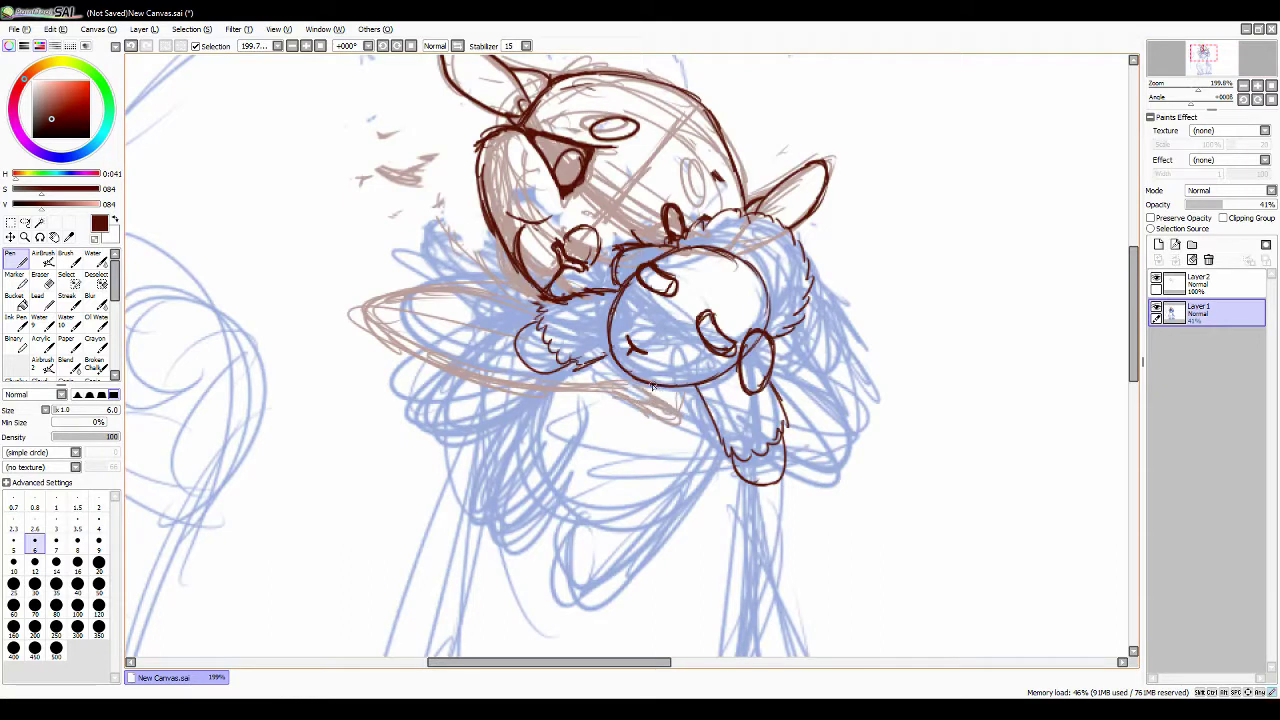
drag(648, 398, 690, 425)
drag(806, 378, 817, 466)
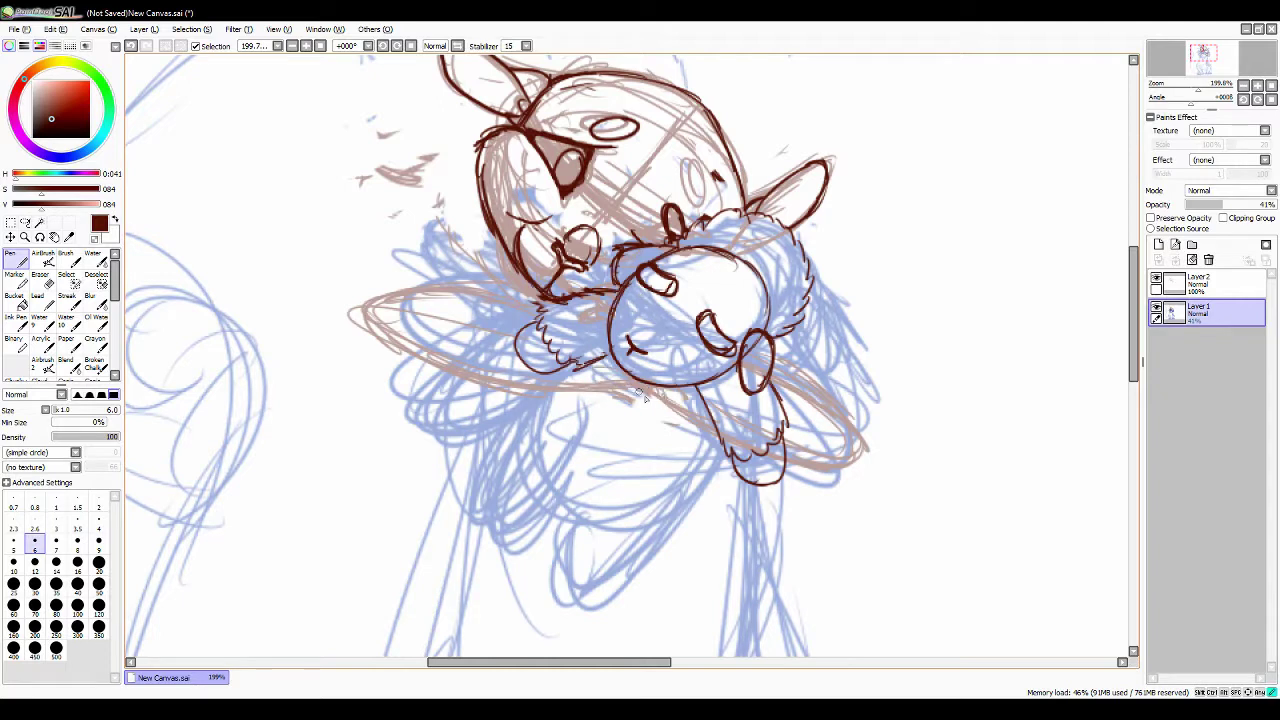
Erase part of the sketched arm under the larger creature's chin and resketch it lower beneath the lamb.
key(ctrl+minus)
key(ctrl+minus)
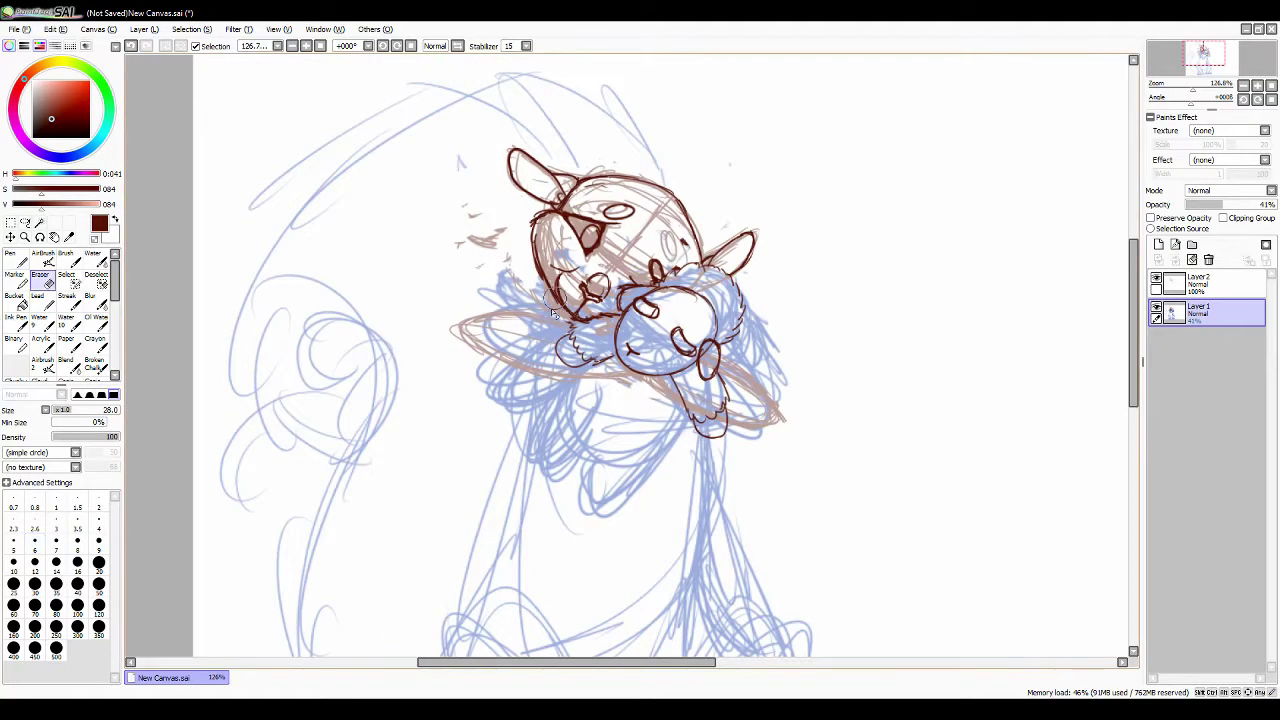
drag(473, 408, 652, 380)
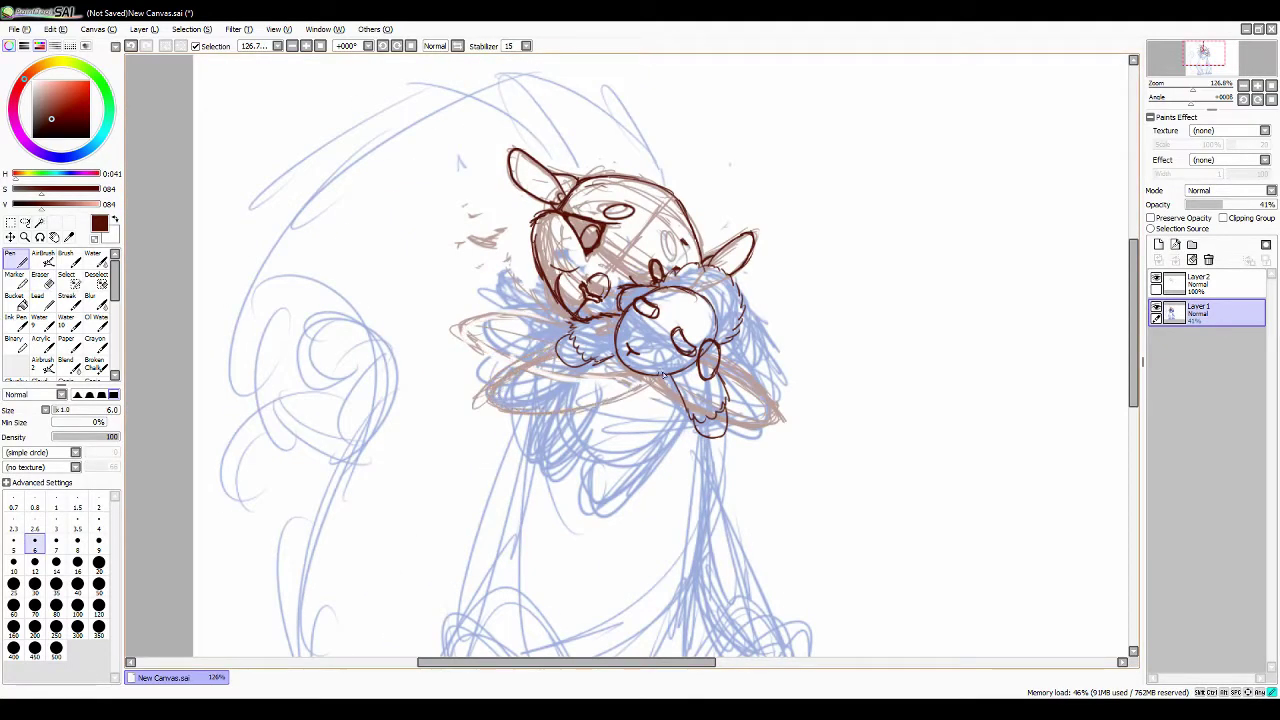
On Layer 2, ink the larger creature's bent arms and the fingers holding the lamb.
key(ctrl+plus)
key(ctrl+plus)
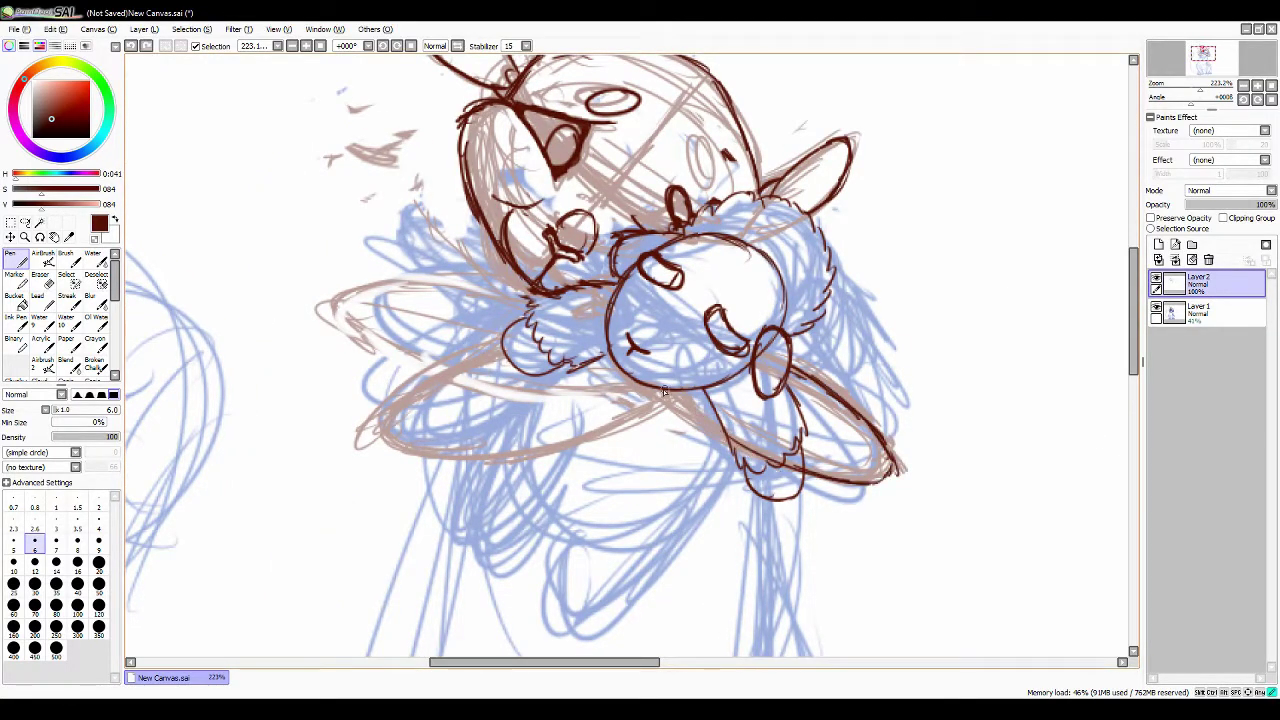
drag(797, 463, 888, 474)
drag(796, 338, 894, 468)
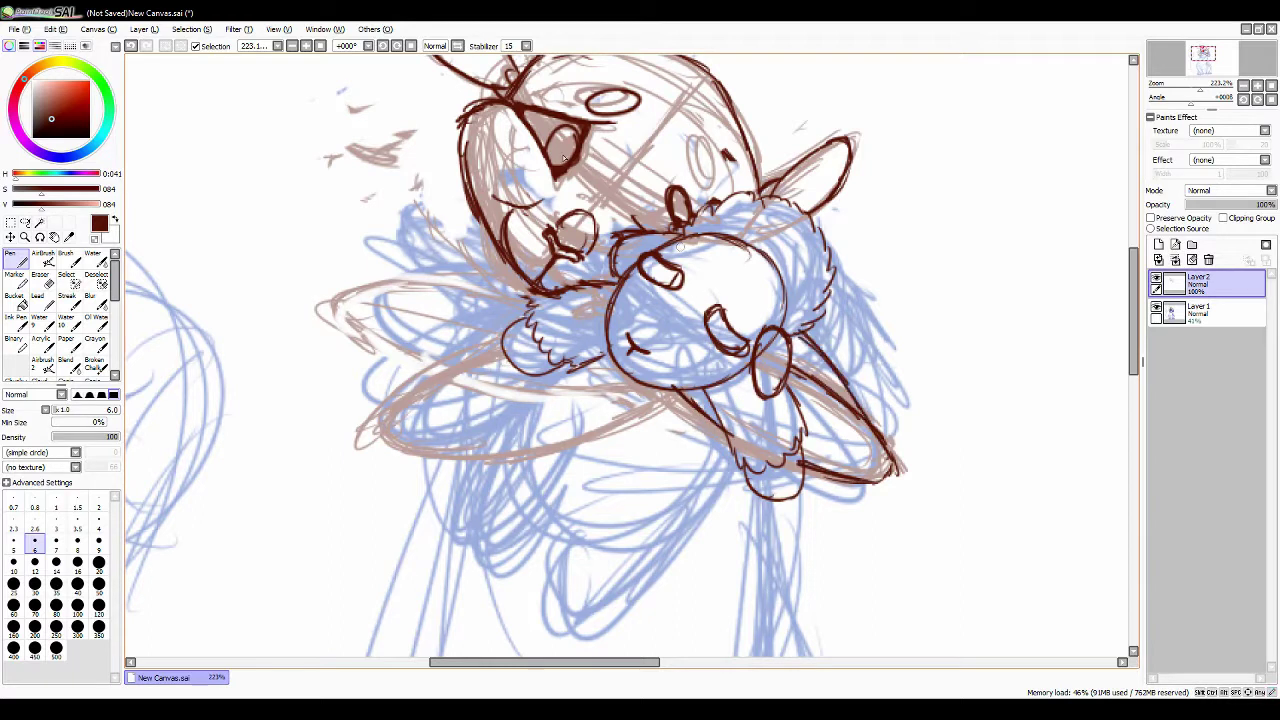
mouse_move(512, 365)
mouse_down()
mouse_move(396, 436)
mouse_move(572, 428)
mouse_up()
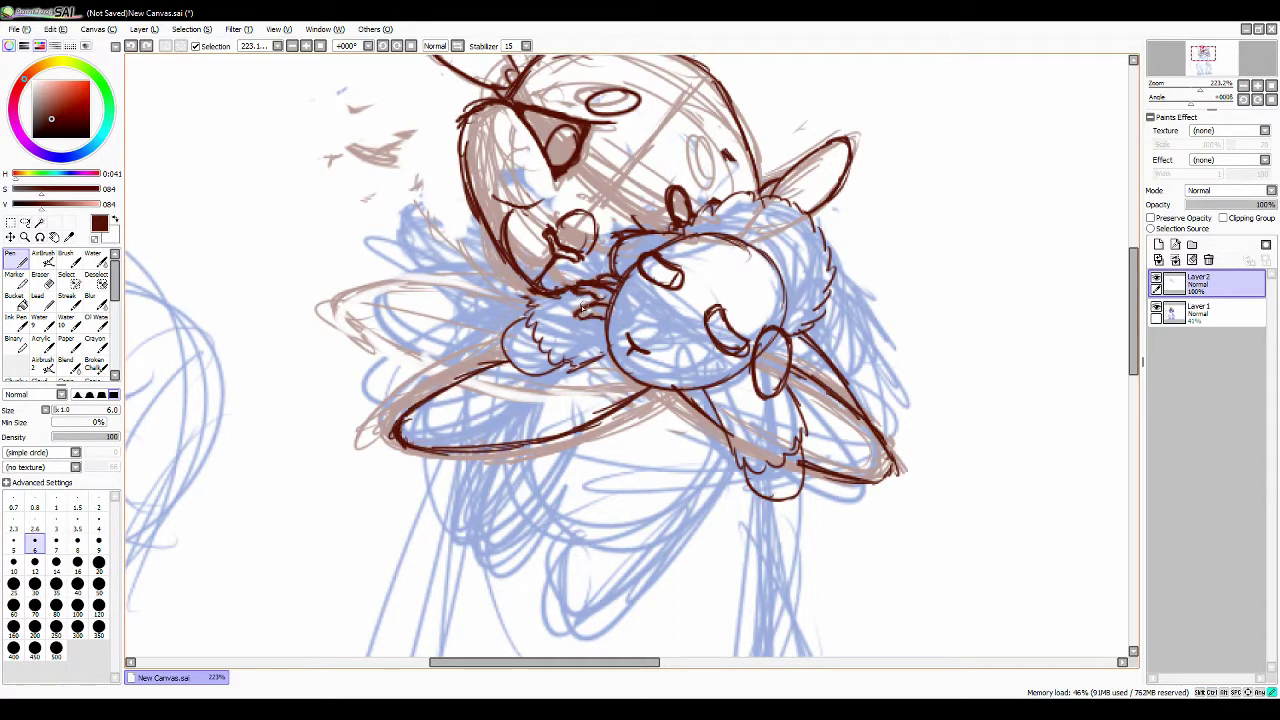
key(ctrl+z)
drag(404, 440, 512, 362)
Erase and re-ink the elbows more compactly and ink the lamb's hanging lower body.
key(ctrl+minus)
key(ctrl+minus)
key(ctrl+minus)
key(ctrl+minus)
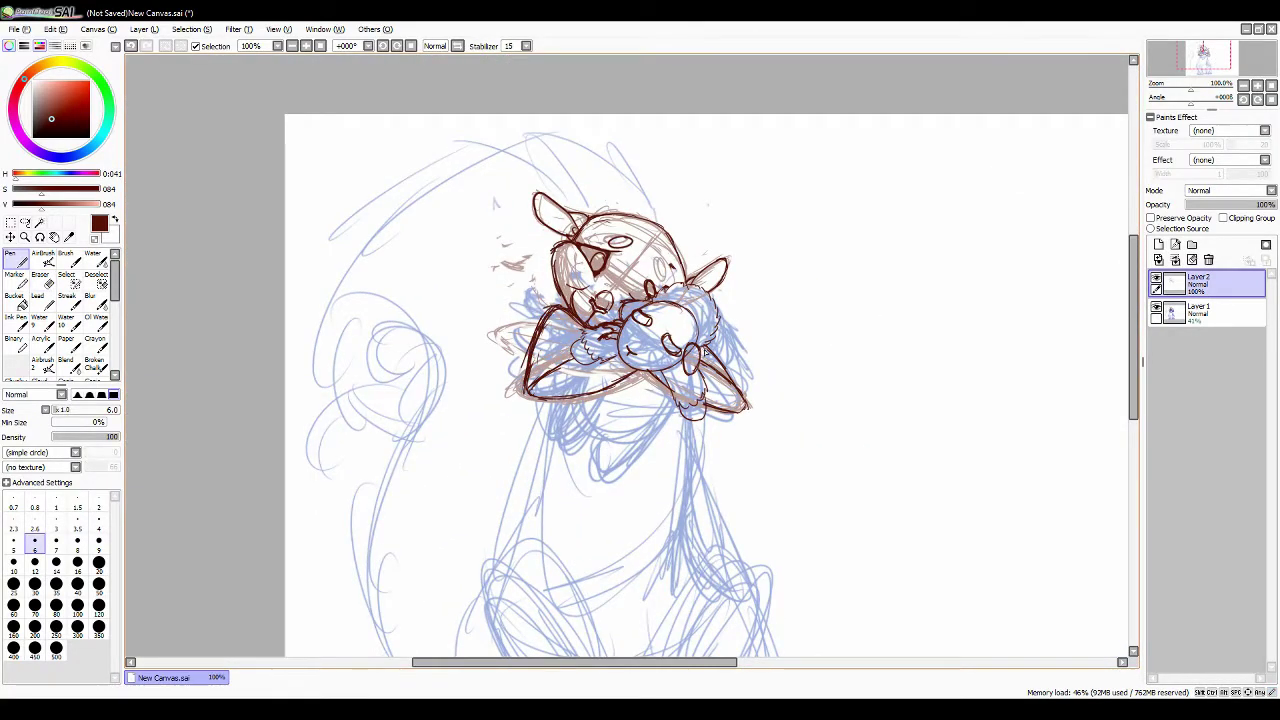
key(e)
key(n)
mouse_move(714, 358)
mouse_down()
mouse_move(720, 406)
mouse_move(714, 376)
mouse_up()
key(e)
mouse_move(540, 326)
mouse_down()
mouse_move(636, 400)
mouse_move(527, 396)
mouse_up()
key(n)
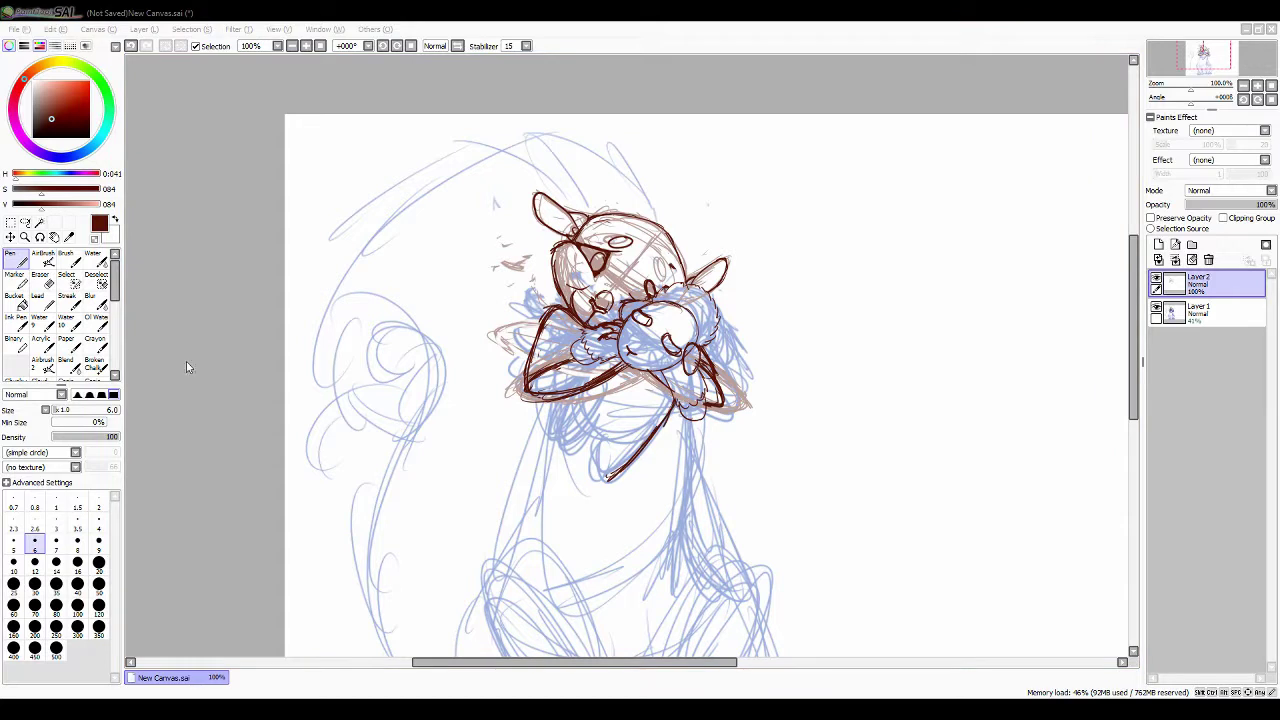
click(459, 649)
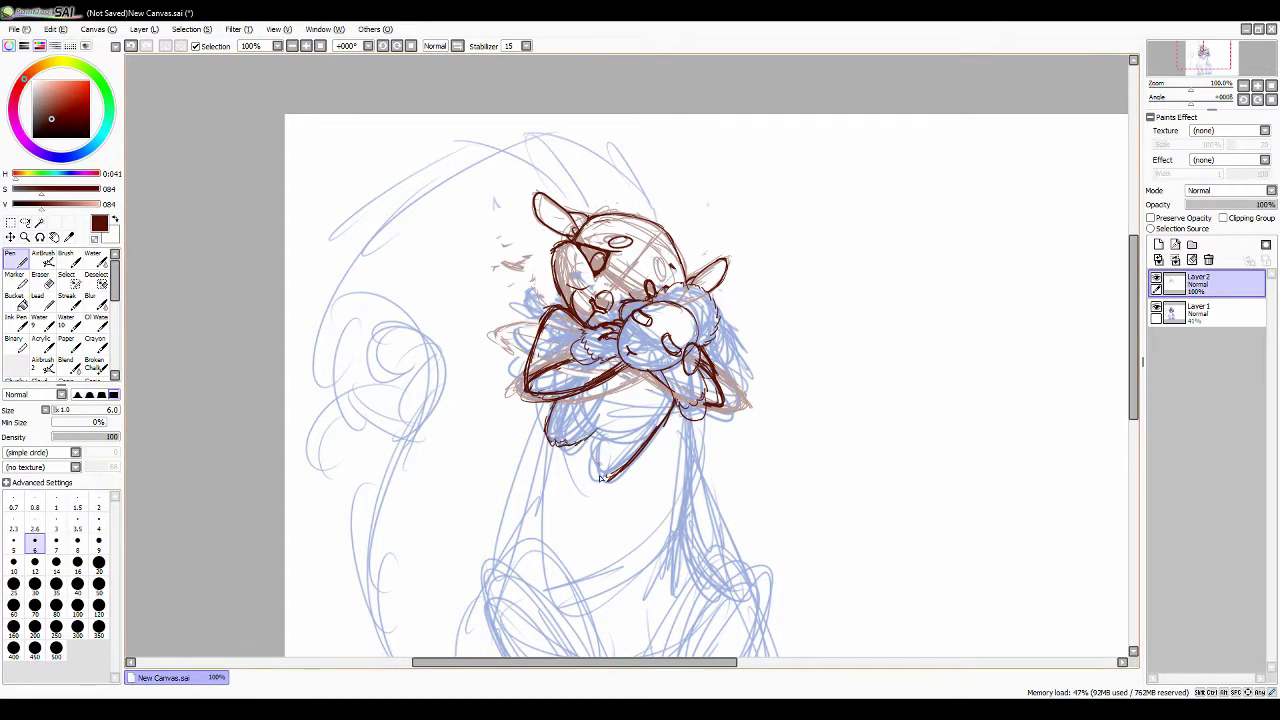
Ink the larger creature's long torso sides, rounded thighs and feet.
scroll(612, 418, down, 5)
drag(690, 275, 670, 450)
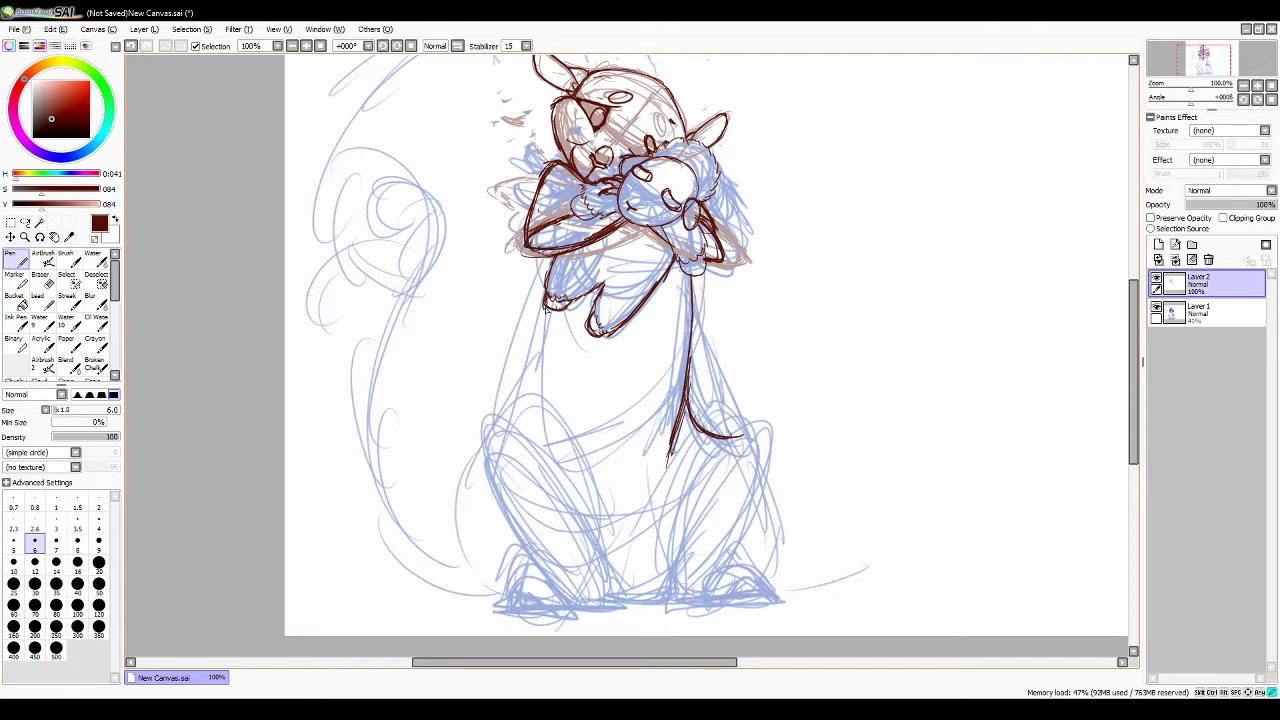
mouse_move(548, 302)
mouse_down()
mouse_move(537, 470)
mouse_move(495, 545)
mouse_move(565, 600)
mouse_up()
drag(695, 462, 760, 520)
drag(786, 465, 712, 577)
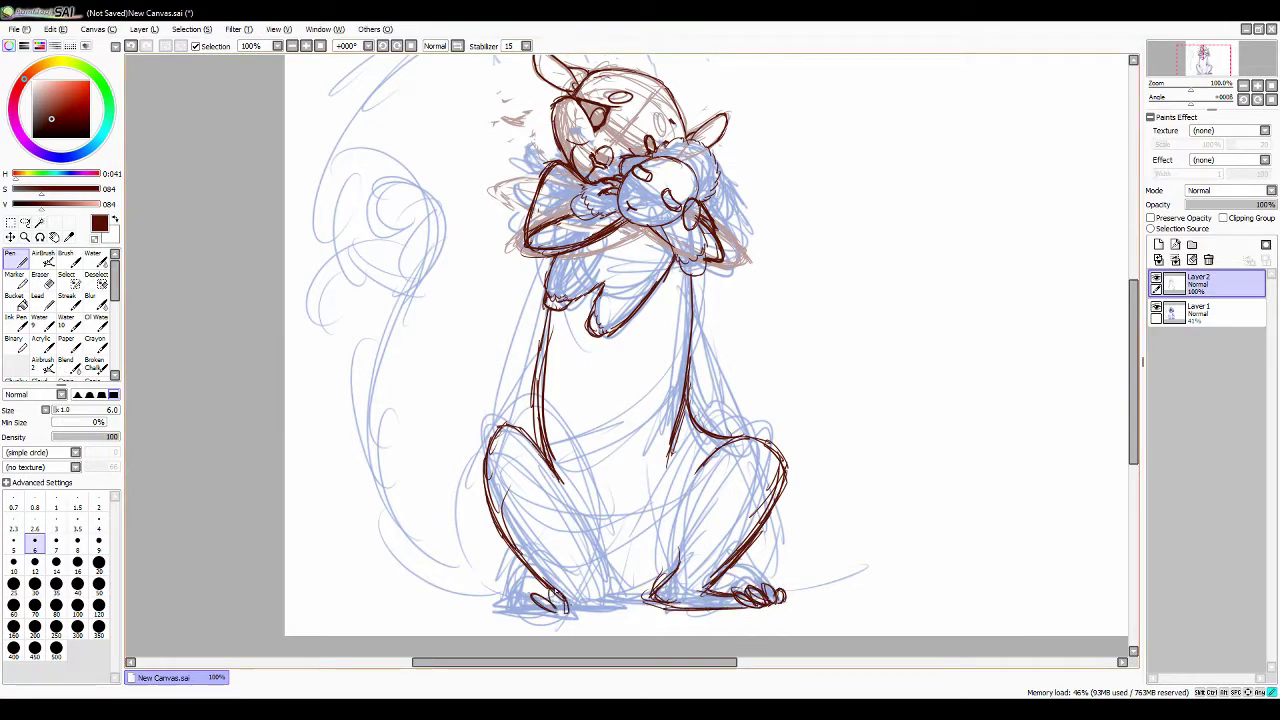
Ink the inner leg line and clean up the toes of the foot on the tail side.
key(e)
key(n)
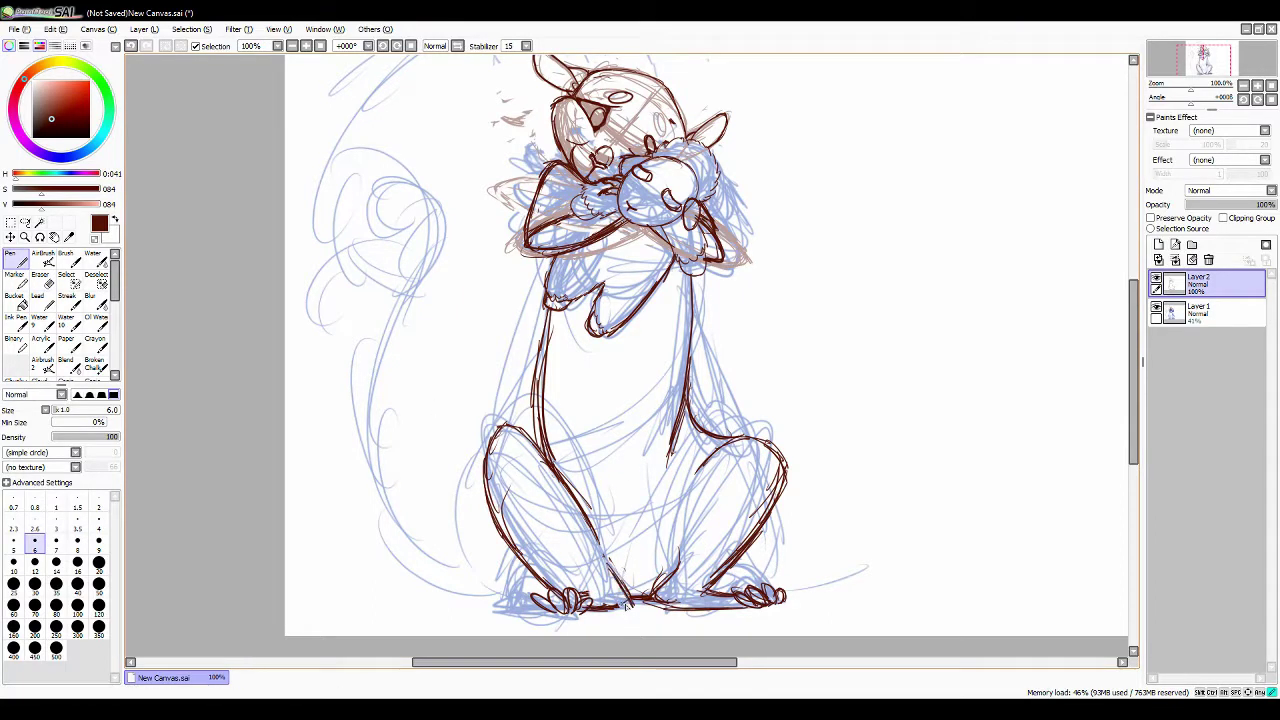
drag(548, 600, 615, 598)
key(e)
key(n)
key(ctrl+z)
Ink the large bushy tail sweeping up behind the body, with a curled tip and fur tufts.
drag(555, 602, 452, 592)
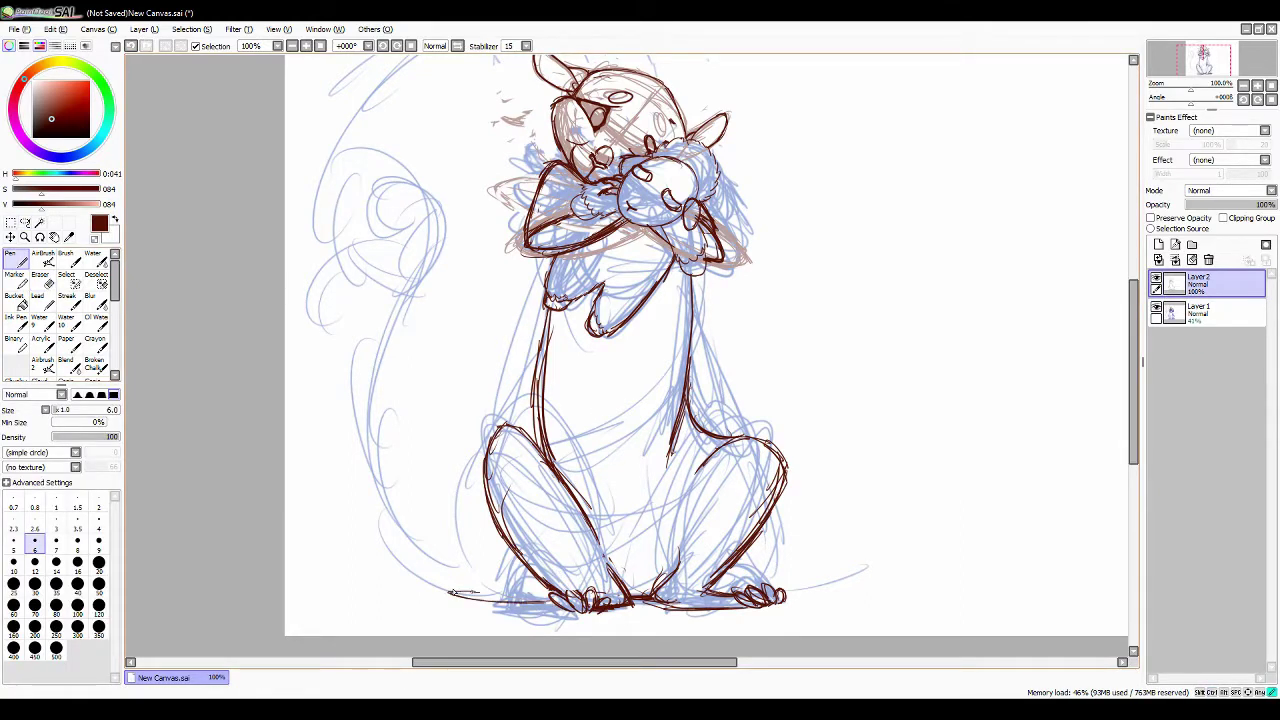
drag(360, 460, 385, 200)
scroll(385, 200, up, 3)
mouse_move(620, 160)
mouse_down()
mouse_move(353, 243)
mouse_move(388, 430)
mouse_up()
drag(328, 365, 392, 446)
Draw two small hearts beside the larger creature's head and hide Layer 1.
mouse_move(498, 244)
mouse_down()
mouse_move(526, 262)
mouse_move(508, 226)
mouse_up()
click(1156, 306)
scroll(755, 219, down, 2)
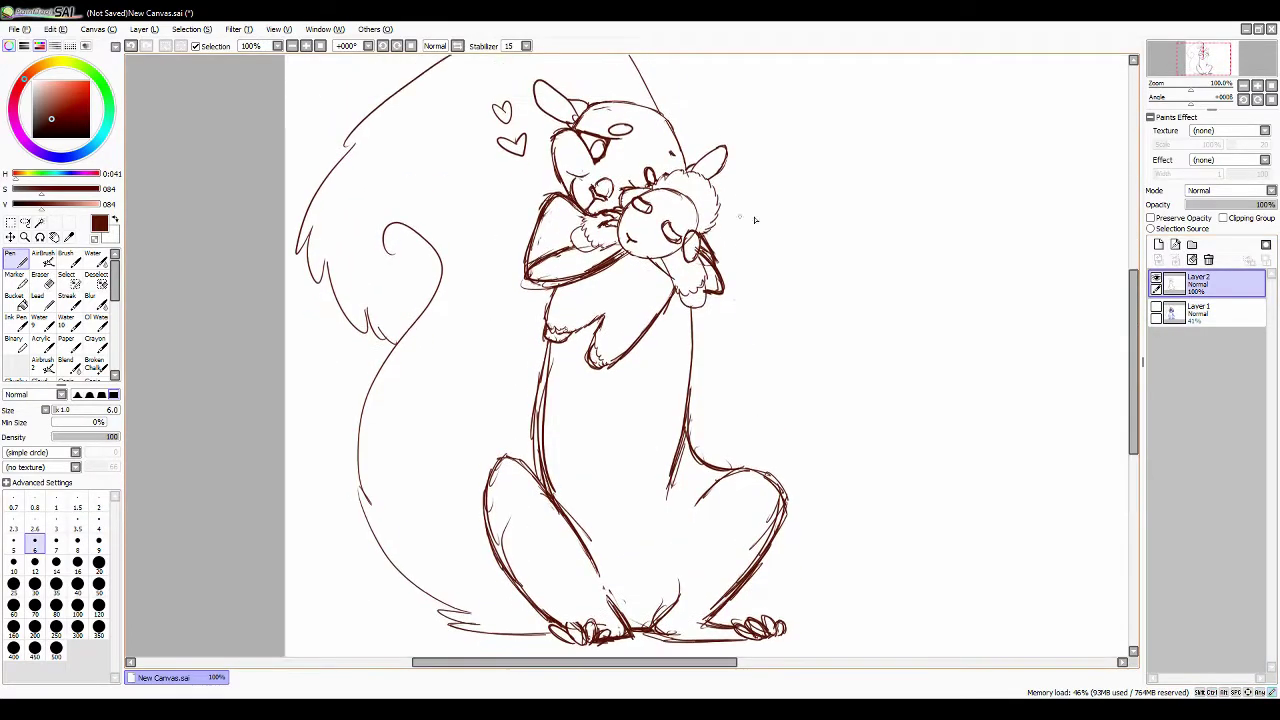
Erase and redraw the far elbow beside the lamb's ear as a smaller pointed shape.
key(e)
drag(642, 256, 715, 293)
key(n)
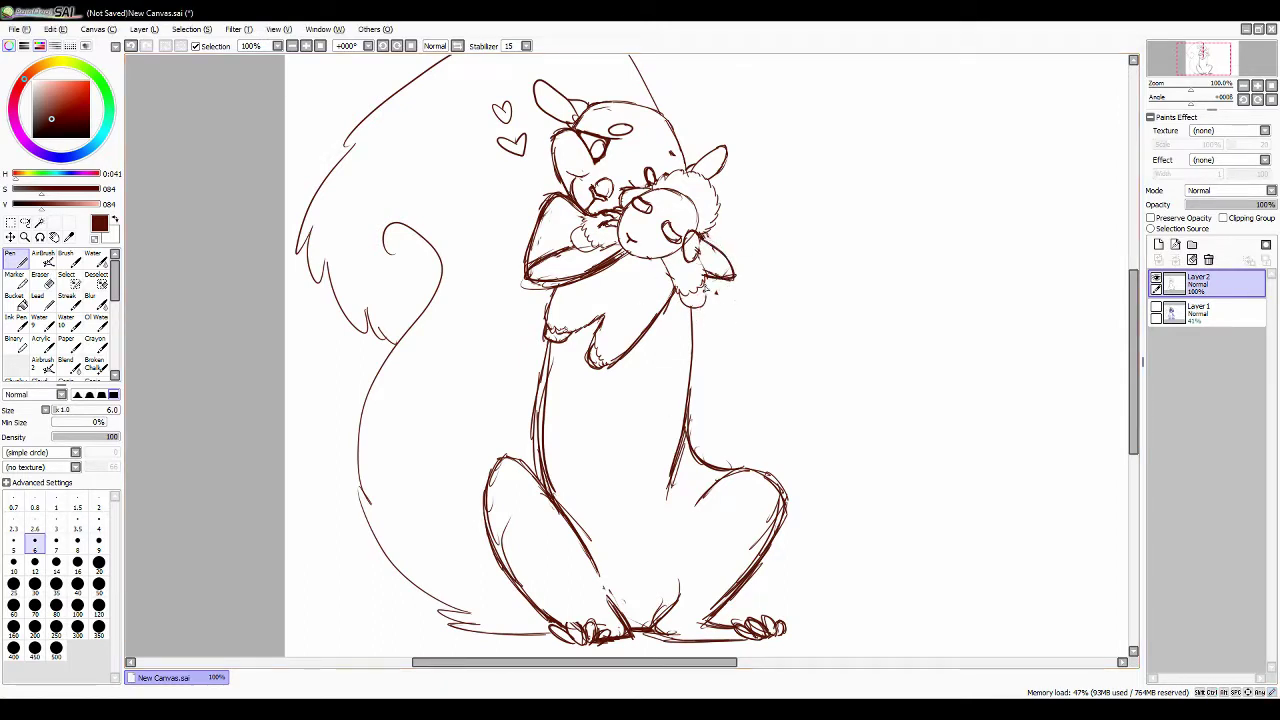
Crop the canvas around the figure and shift the larger creature's far ear down against the lamb's wool.
key(ctrl+minus)
key(ctrl)
key(ctrl+plus)
key(ctrl+t)
drag(764, 183, 806, 208)
key(Return)
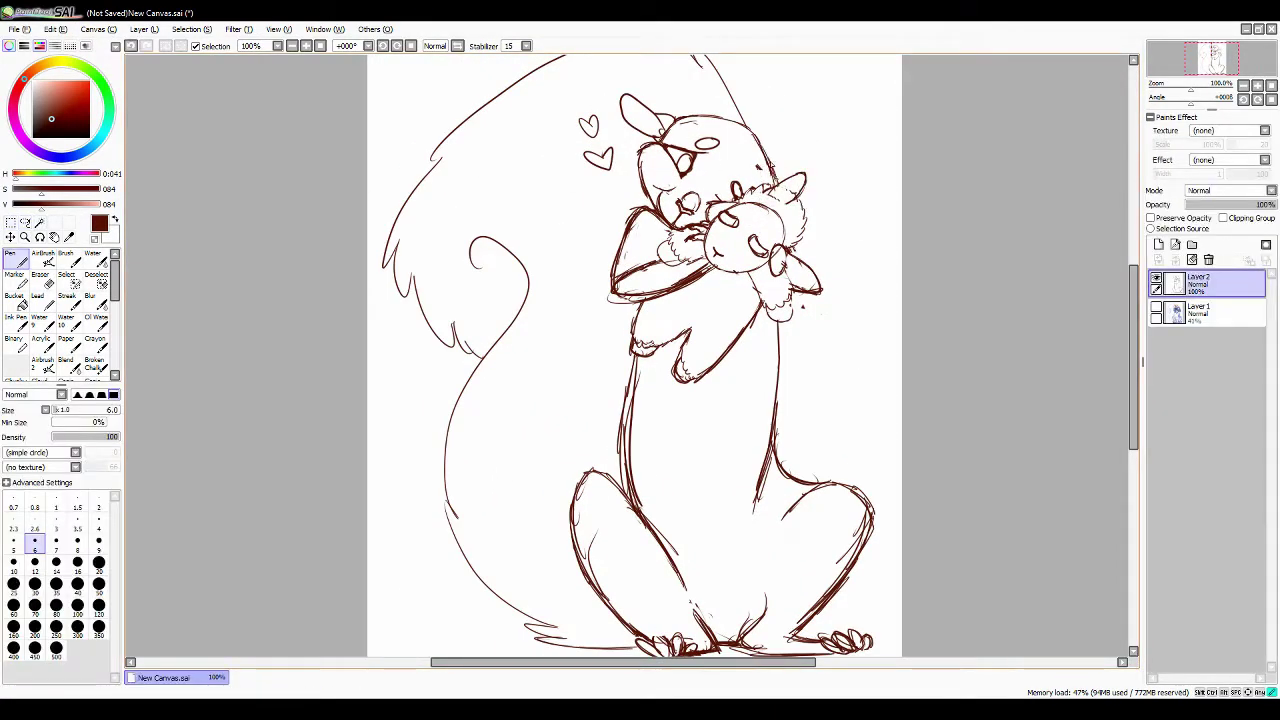
Transform a rectangular selection around the lamb's lower body and touch up the larger creature's leg lines.
click(10, 222)
mouse_move(660, 305)
mouse_down()
mouse_move(786, 386)
mouse_move(770, 347)
mouse_move(741, 376)
mouse_move(806, 392)
mouse_move(737, 494)
mouse_move(675, 390)
mouse_move(703, 335)
mouse_up()
key(ctrl+t)
key(Return)
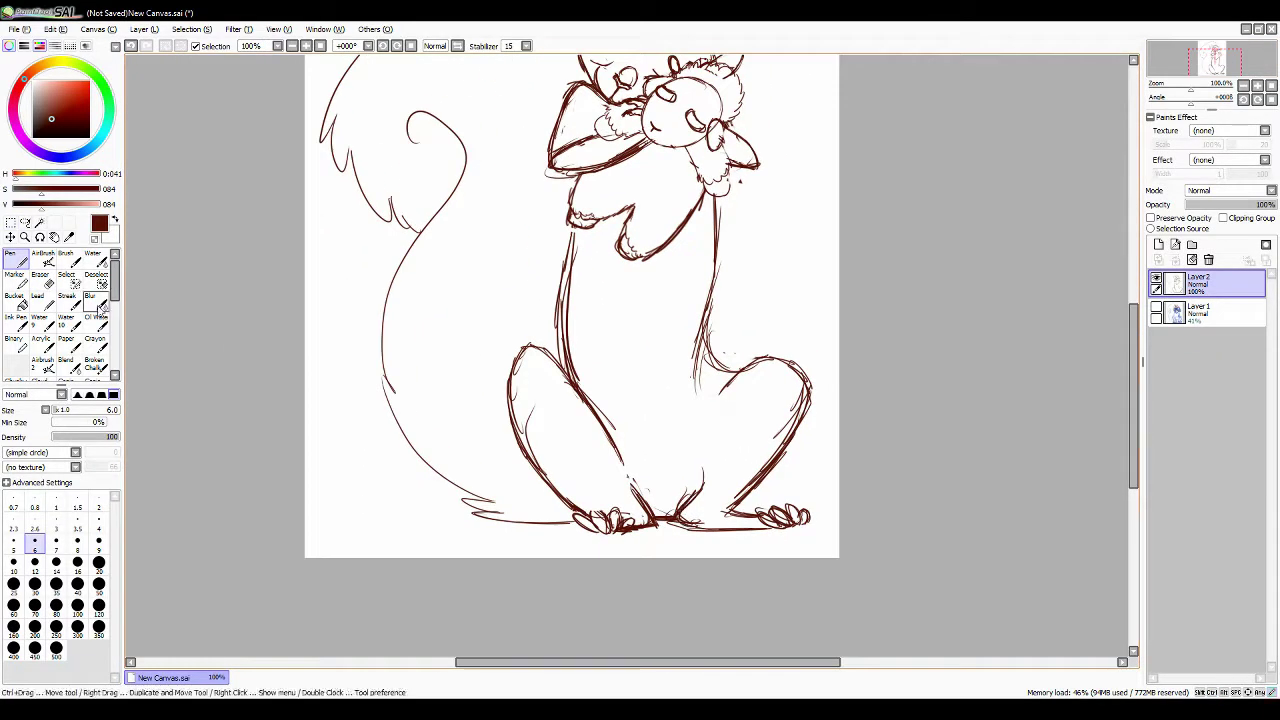
key(e)
scroll(625, 517, down, 3)
key(n)
drag(590, 462, 606, 471)
key(e)
key(n)
Add a new layer above Layer 2, lower Layer 2's opacity to 27% and make the new layer active.
click(1158, 244)
click(1215, 313)
drag(1265, 204, 1210, 204)
mouse_move(1185, 90)
mouse_down()
mouse_move(1210, 90)
mouse_move(1180, 100)
mouse_up()
click(1215, 283)
Ink clean outlines of the larger creature's nose and upper lip with a size 10 pen, canvas rotated to -50°.
mouse_move(458, 452)
mouse_down()
mouse_move(500, 470)
mouse_move(548, 440)
mouse_move(500, 470)
mouse_move(458, 452)
mouse_up()
key(ctrl+z)
key(e)
key(n)
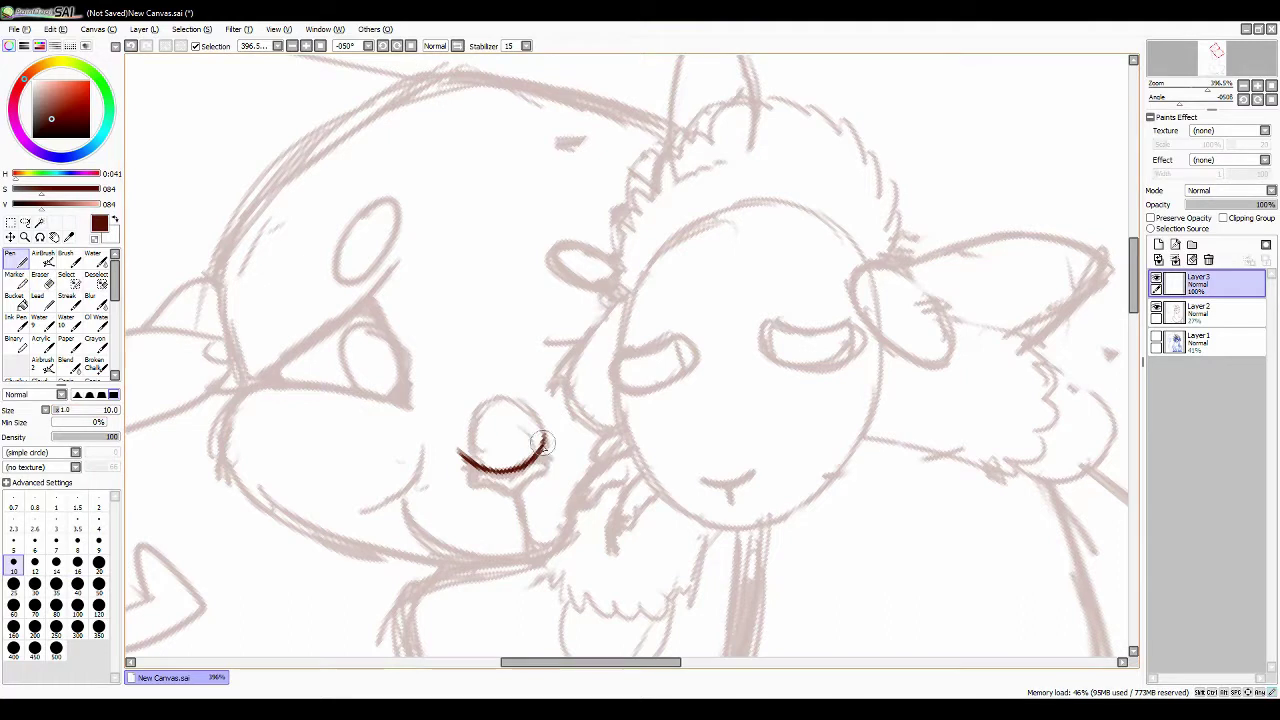
mouse_move(545, 462)
mouse_down()
mouse_move(508, 498)
mouse_move(484, 486)
mouse_move(532, 486)
mouse_move(525, 497)
mouse_move(482, 485)
mouse_move(545, 476)
mouse_up()
key(ctrl+z)
key(ctrl+z)
key(ctrl+z)
mouse_move(452, 420)
mouse_down()
mouse_move(487, 386)
mouse_move(547, 424)
mouse_up()
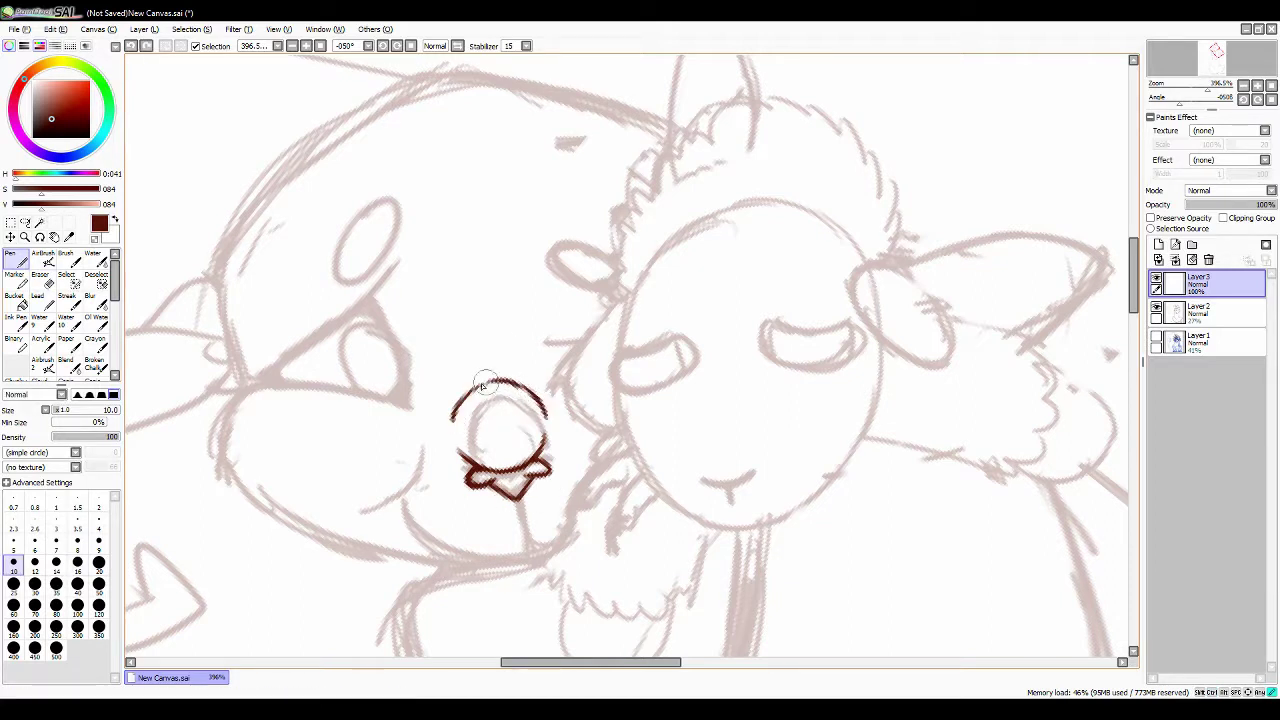
Ink the larger creature's near eye with a thick triangular lid, a rounded iris and a darkened inner corner.
mouse_move(262, 383)
mouse_down()
mouse_move(392, 270)
mouse_move(406, 368)
mouse_up()
key(ctrl+z)
drag(377, 306, 410, 400)
drag(262, 385, 412, 408)
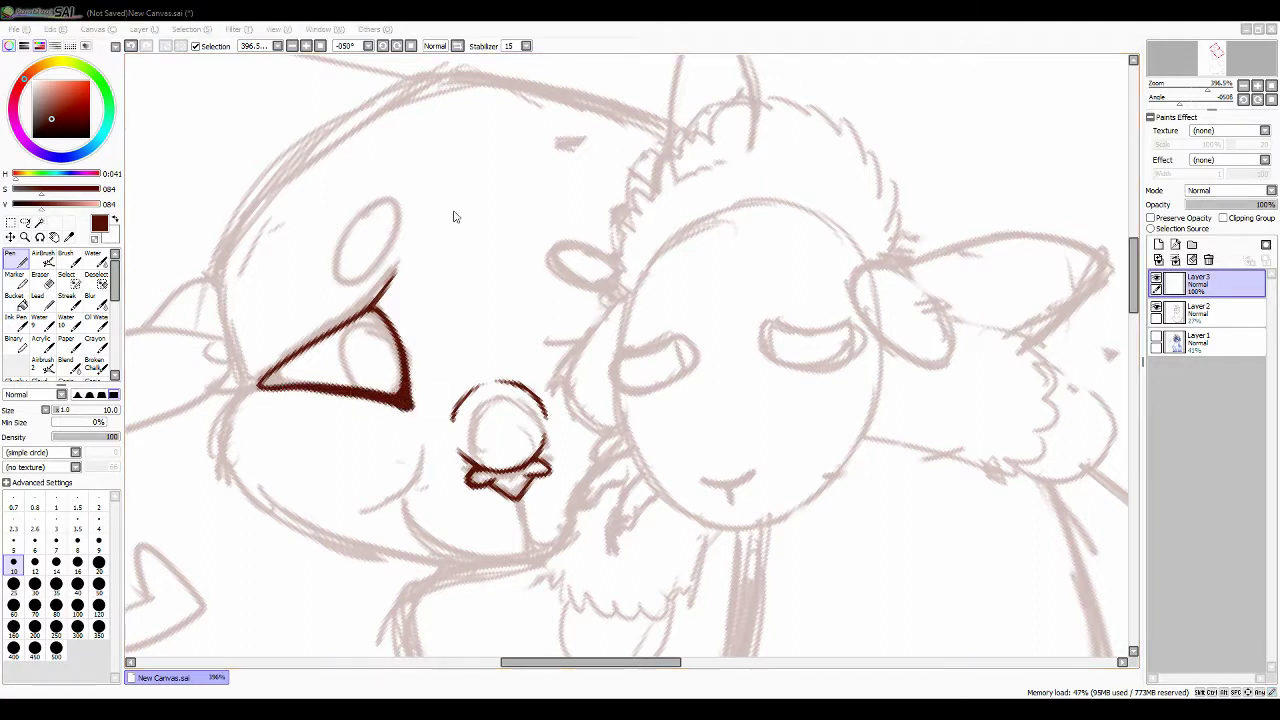
key(ctrl+z)
drag(345, 360, 392, 340)
drag(292, 368, 270, 382)
Ink the near brow spot, the cheek crease and the furry cheek and jaw outline.
drag(352, 222, 362, 280)
key(ctrl+z)
drag(350, 225, 360, 282)
key(ctrl+z)
key(ctrl+z)
drag(363, 209, 370, 205)
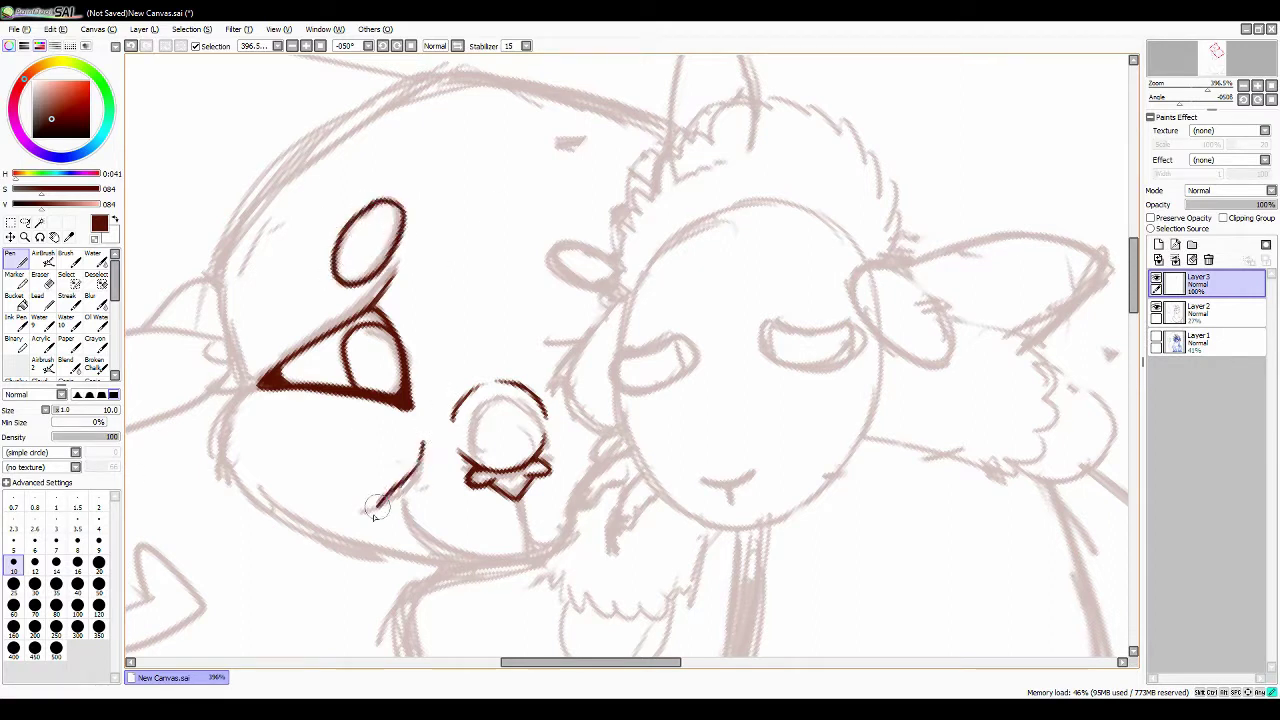
mouse_move(258, 387)
mouse_down()
mouse_move(225, 490)
mouse_move(450, 570)
mouse_up()
key(ctrl+z)
Ink one of the lamb's closed eyes, duplicate it, transform the copy into the other eye and merge it down.
drag(615, 358, 695, 352)
key(ctrl+z)
key(ctrl+c)
key(ctrl+v)
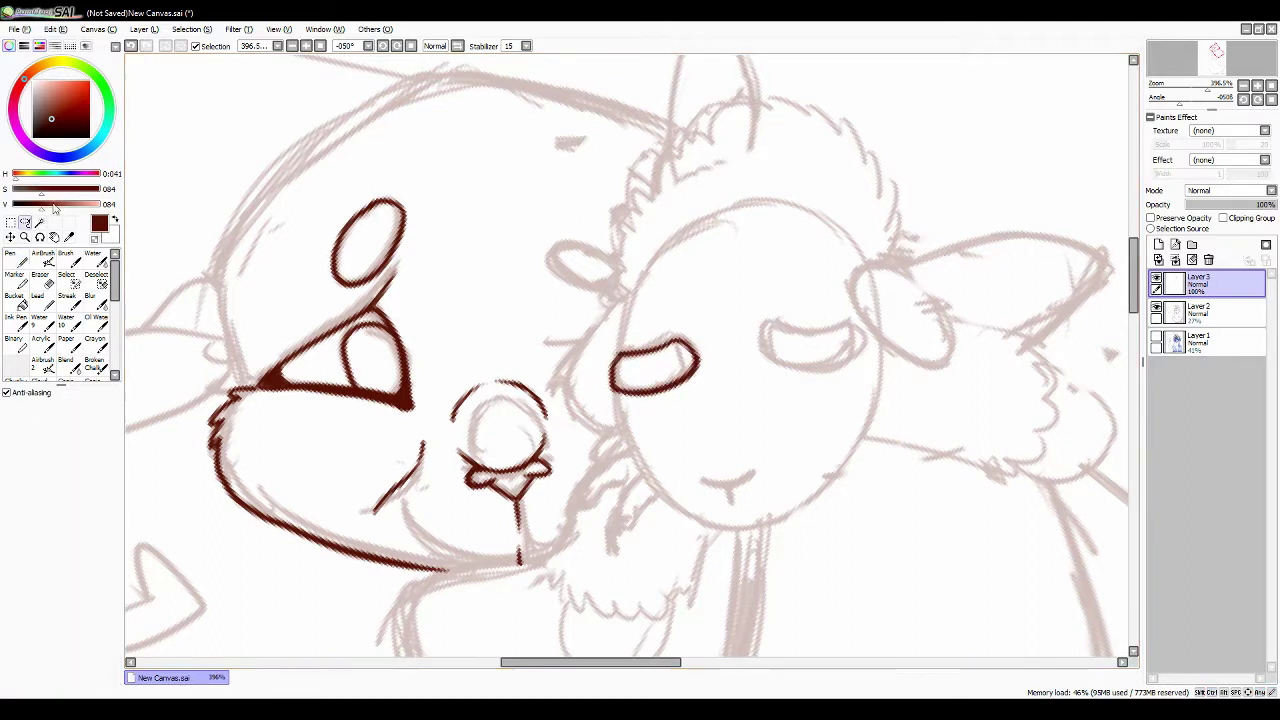
key(ctrl+t)
drag(670, 402, 828, 385)
key(Return)
key(ctrl+e)
drag(622, 355, 705, 215)
key(ctrl+z)
key(ctrl+z)
Ink the lamb's drooping ear with a rounded outer outline and a short fold line at its base.
mouse_move(887, 284)
mouse_down()
mouse_move(865, 330)
mouse_move(940, 345)
mouse_move(888, 272)
mouse_move(900, 250)
mouse_move(955, 330)
mouse_move(940, 270)
mouse_move(955, 298)
mouse_up()
key(ctrl+z)
key(ctrl+z)
key(ctrl+z)
key(ctrl+z)
key(ctrl+z)
key(ctrl+z)
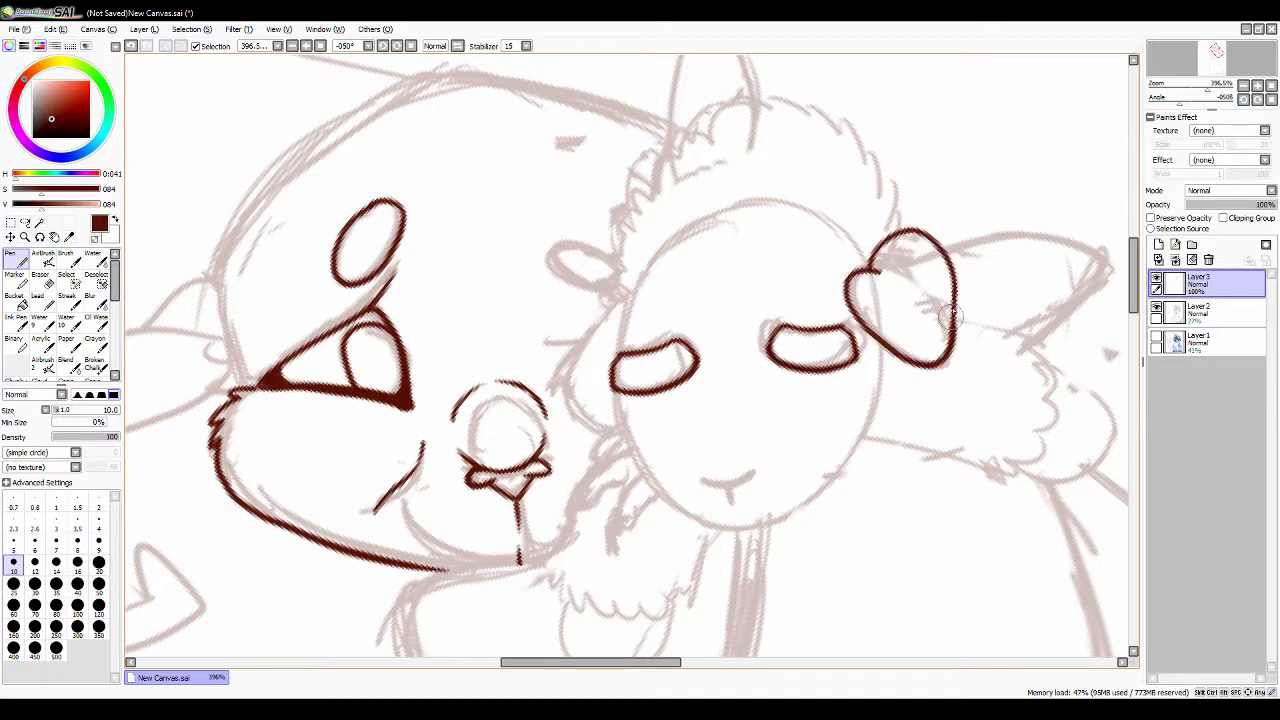
drag(873, 268, 910, 257)
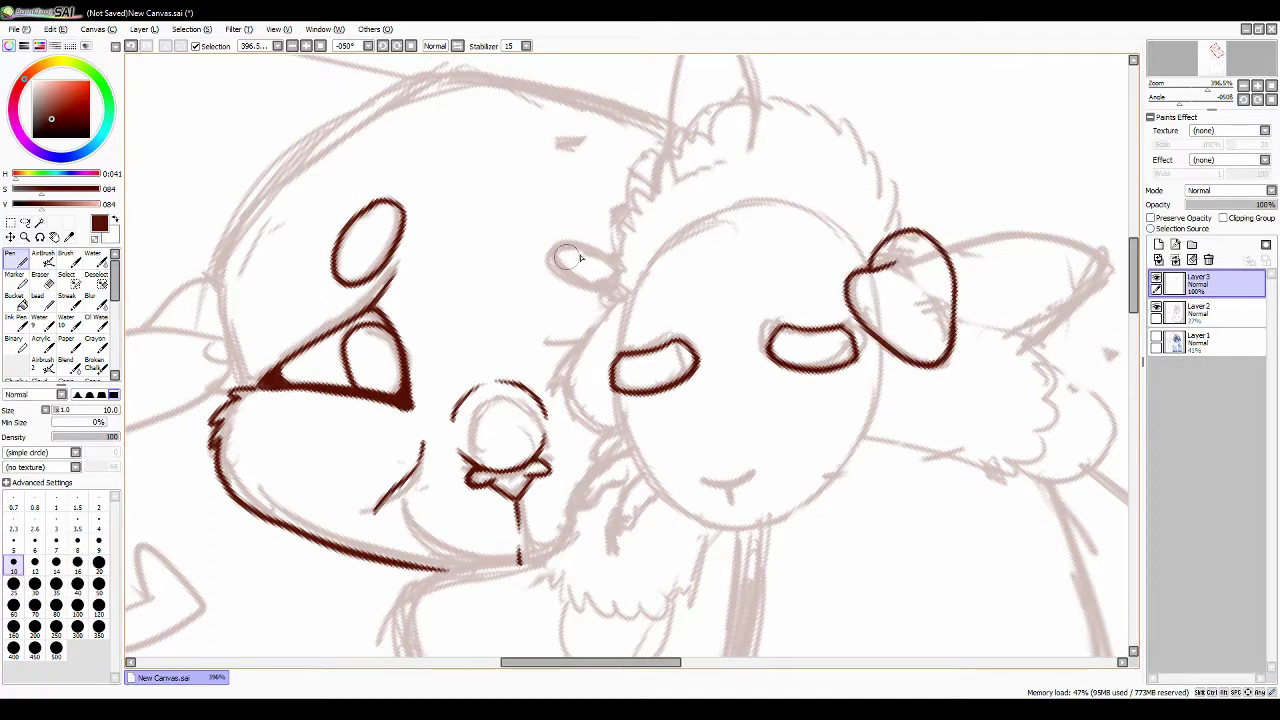
Ink the lamb's face outline as one large, smooth oval passing behind the drooping ear.
drag(612, 362, 705, 213)
key(ctrl+z)
mouse_move(614, 360)
mouse_down()
mouse_move(662, 230)
mouse_move(865, 258)
mouse_move(637, 325)
mouse_up()
key(ctrl+z)
key(ctrl+z)
drag(617, 400, 878, 372)
key(ctrl+z)
mouse_move(886, 350)
mouse_down()
mouse_move(850, 470)
mouse_move(612, 392)
mouse_up()
drag(758, 478, 700, 480)
key(ctrl+z)
key(ctrl+z)
mouse_move(612, 392)
mouse_down()
mouse_move(880, 355)
mouse_move(790, 520)
mouse_move(612, 392)
mouse_up()
key(ctrl+z)
key(ctrl+z)
key(ctrl+z)
Erase the outer edge of the lamb's drooping ear and redraw it with a fuller curve.
key(e)
key(n)
key(e)
drag(950, 260, 955, 320)
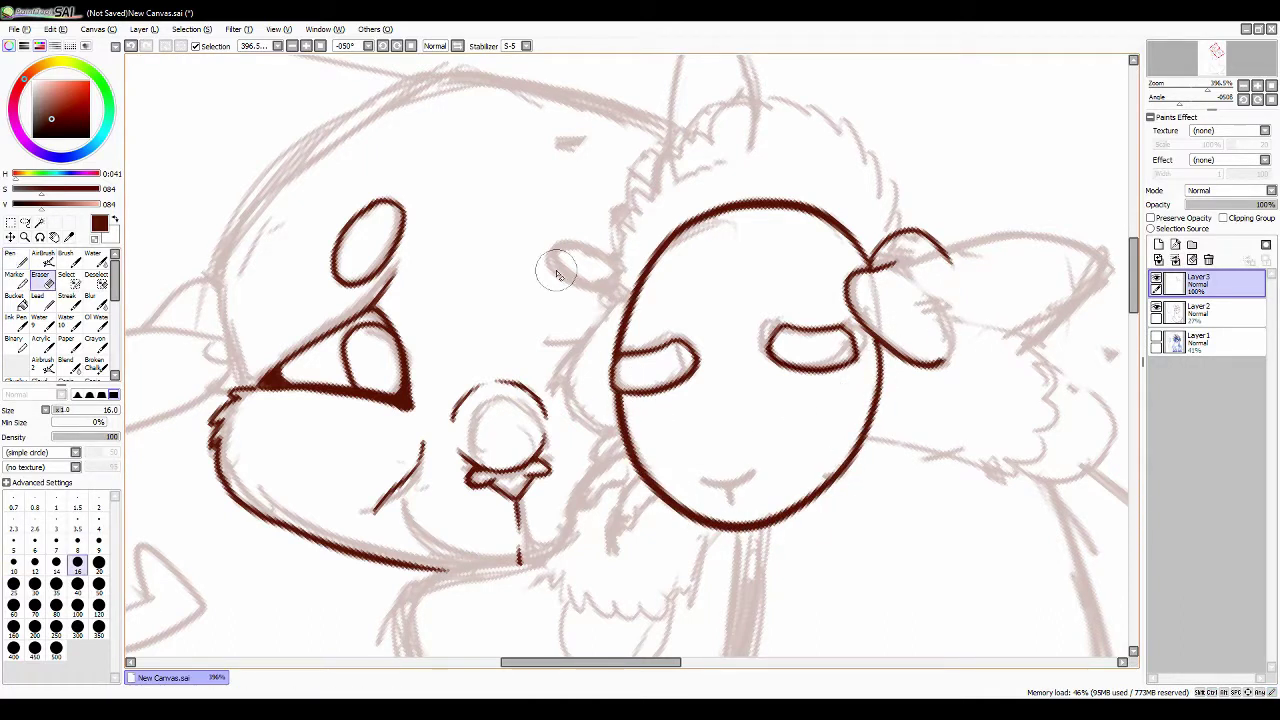
key(n)
drag(928, 234, 945, 365)
Ink the lamb's far ear against its face and the scalloped wool over the top of its head.
drag(620, 292, 605, 418)
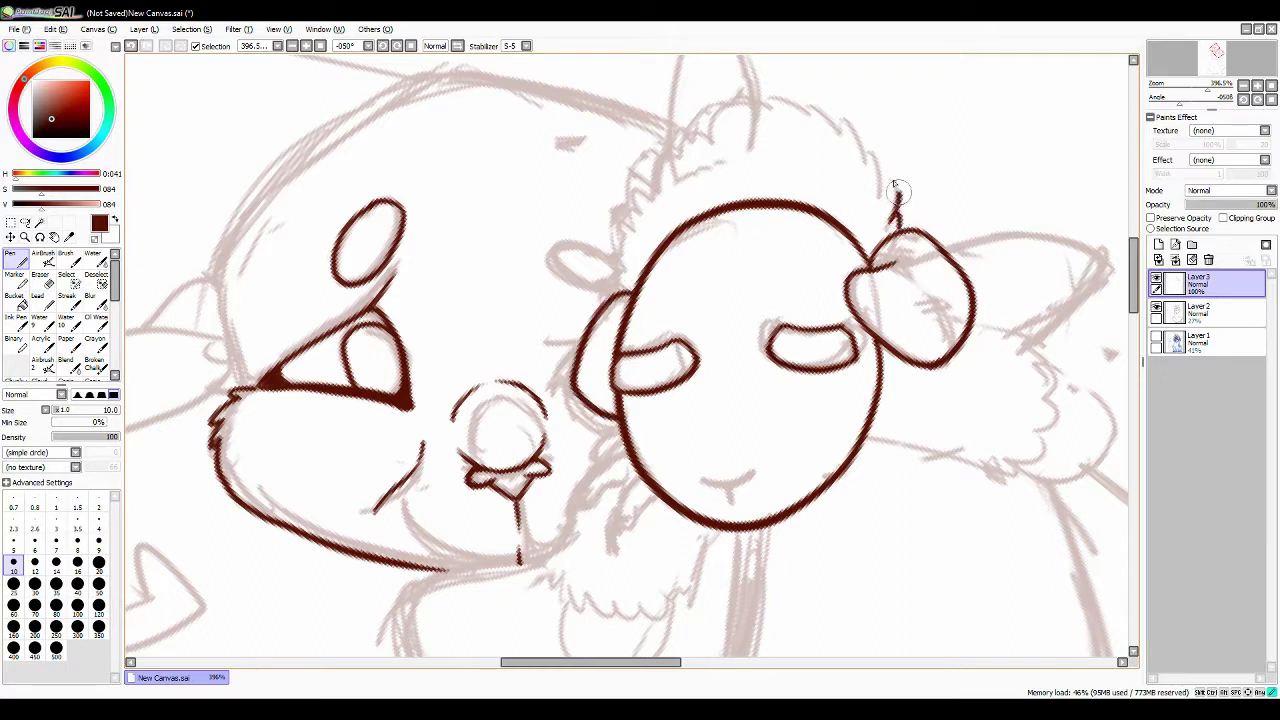
drag(836, 127, 685, 125)
drag(622, 300, 660, 150)
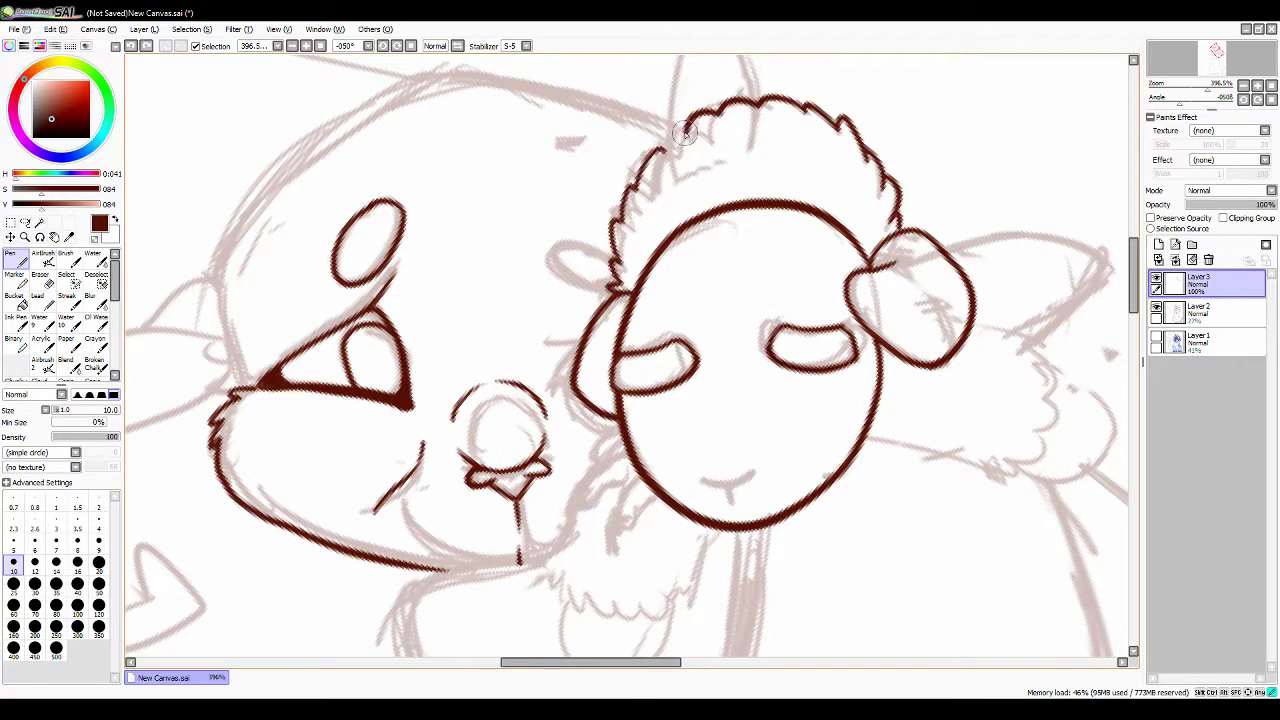
drag(618, 288, 614, 248)
key(ctrl+z)
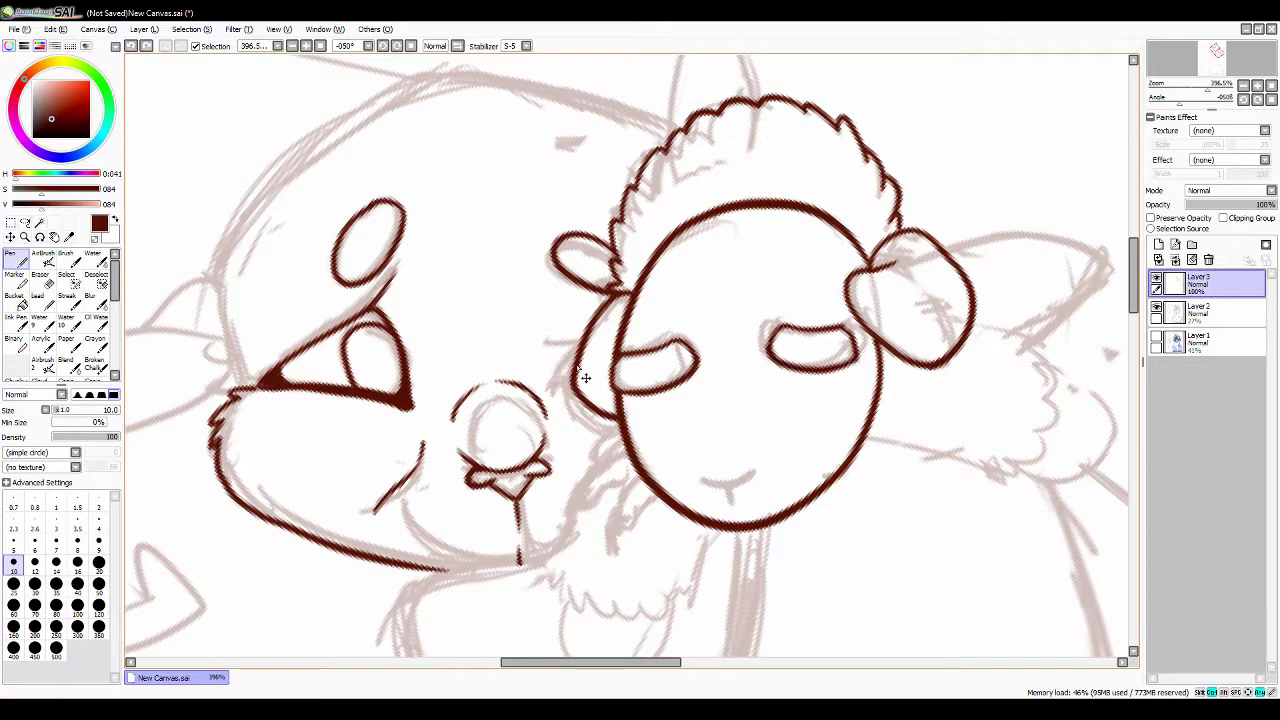
Ink the far eye's spiky lashes beside the lamb's face and the dark wool tufts under the lamb's cheek.
drag(546, 351, 553, 387)
scroll(426, 487, down, 3)
drag(640, 330, 610, 395)
key(ctrl+z)
key(ctrl+z)
key(ctrl+z)
mouse_move(640, 300)
mouse_down()
mouse_move(579, 336)
mouse_move(568, 378)
mouse_up()
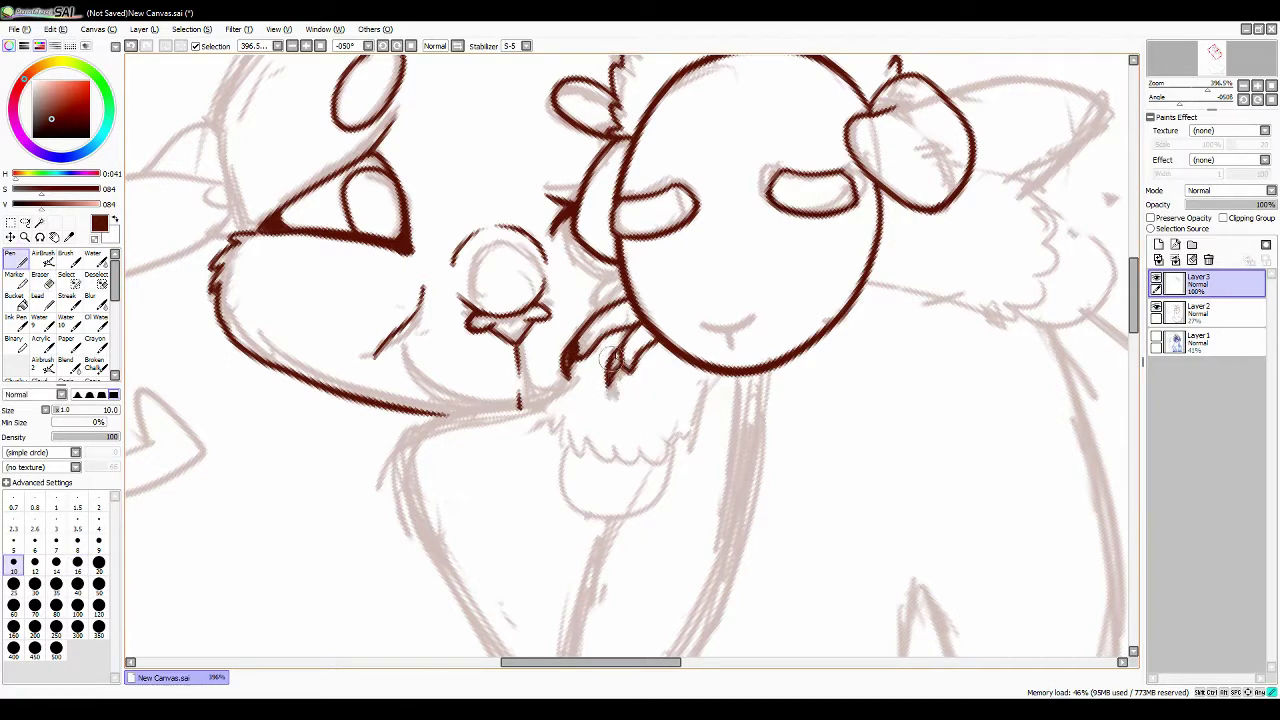
Ink the lamb's raised foreleg with a jagged wool cuff and a rounded hoof.
drag(548, 378, 588, 458)
drag(680, 375, 712, 445)
key(ctrl+z)
drag(640, 368, 722, 460)
drag(565, 430, 680, 520)
Ink the inner and far edges of the creature's hugging arm with small fur notches and trim the stray line.
drag(510, 370, 530, 392)
click(1214, 58)
click(1212, 53)
drag(560, 268, 690, 275)
key(ctrl+z)
drag(572, 418, 672, 268)
mouse_move(736, 377)
mouse_down()
mouse_move(745, 598)
mouse_move(800, 548)
mouse_up()
mouse_move(882, 215)
mouse_down()
mouse_move(868, 340)
mouse_move(800, 558)
mouse_up()
key(e)
mouse_move(830, 470)
mouse_down()
mouse_move(871, 414)
mouse_move(868, 340)
mouse_move(856, 430)
mouse_move(858, 330)
mouse_move(805, 505)
mouse_up()
Ink the outer edge of the hugging arm from the chin down to the pointed elbow.
key(n)
scroll(856, 430, down, 5)
scroll(856, 430, up, 5)
key(e)
key(n)
drag(560, 395, 688, 572)
Ink the creature's chin line below the mouth, erasing the excess strokes around it.
drag(540, 213, 645, 256)
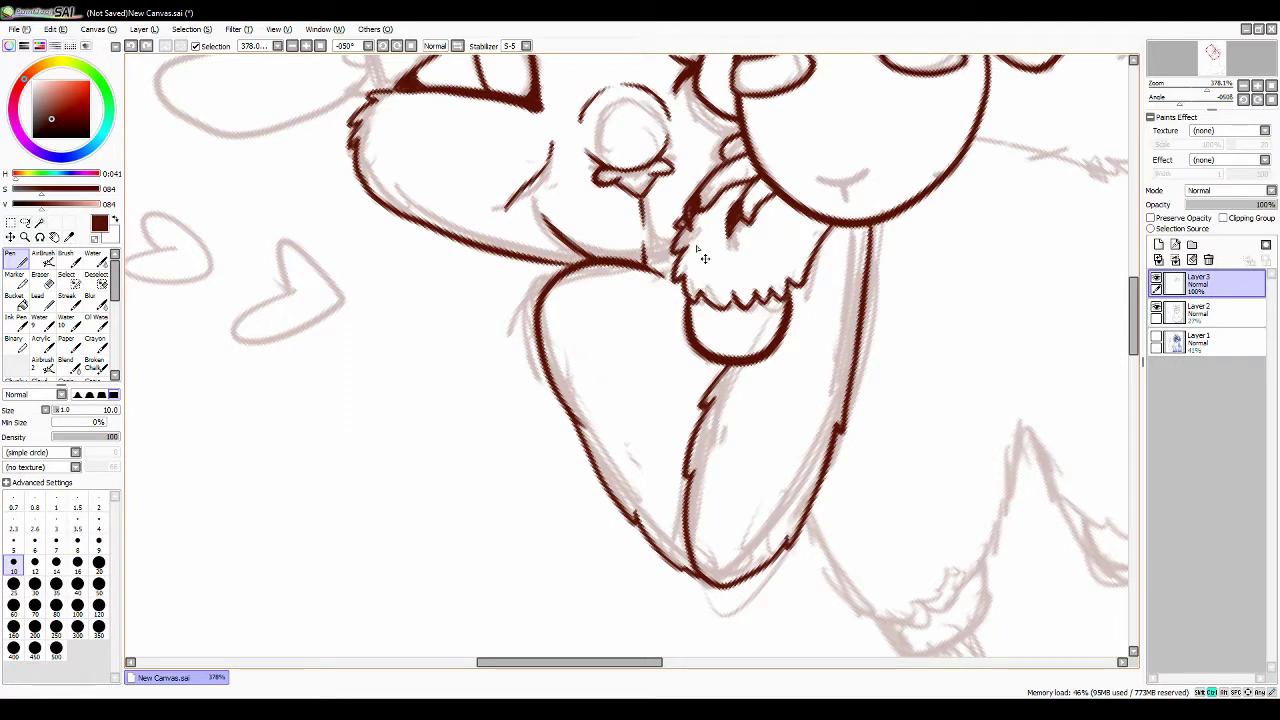
key(e)
drag(650, 205, 640, 262)
key(n)
drag(553, 219, 598, 258)
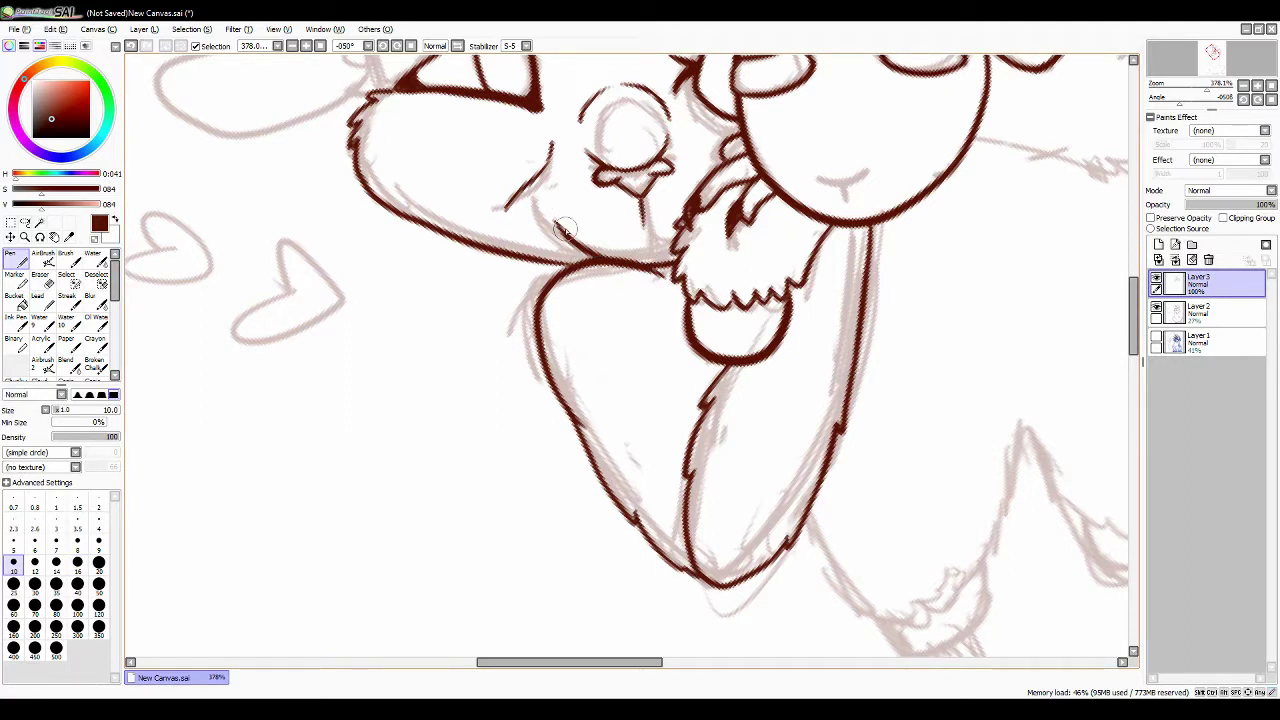
Erase the straight cheek crease and redraw it as a longer, rounded curve.
scroll(620, 255, down, 2)
scroll(580, 245, down, 2)
scroll(560, 240, up, 2)
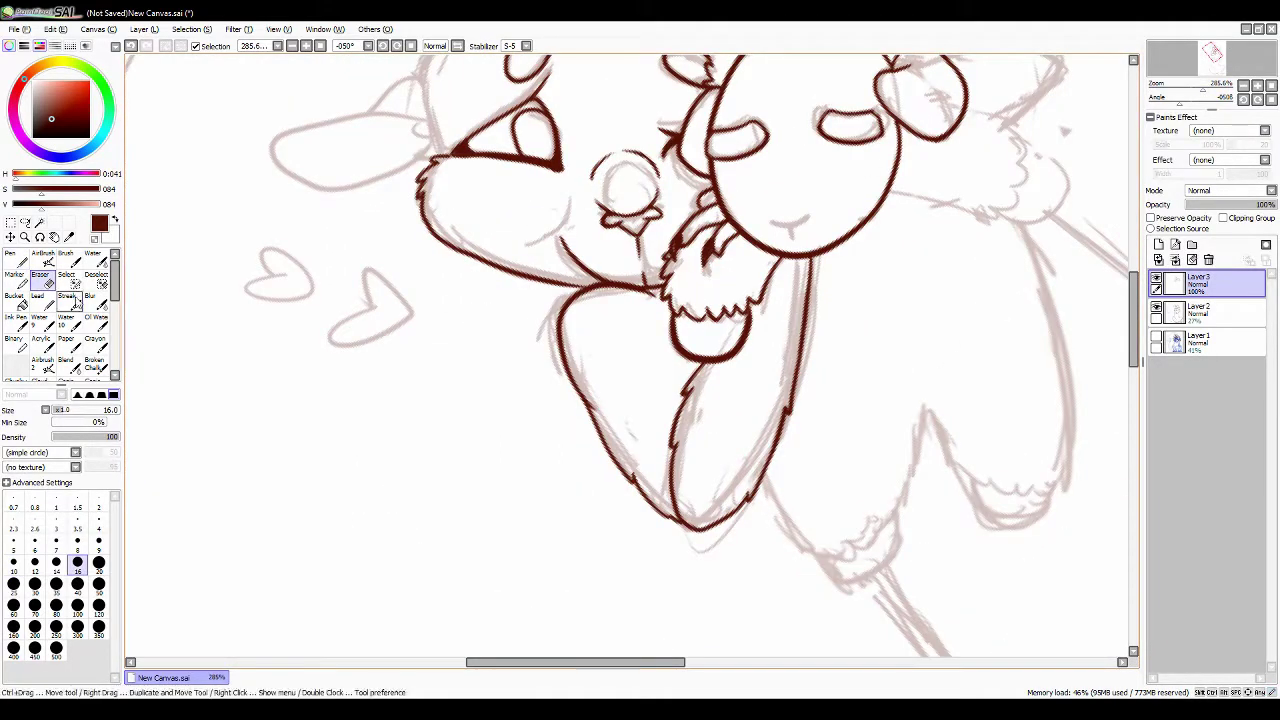
scroll(549, 240, down, 2)
scroll(460, 378, up, 3)
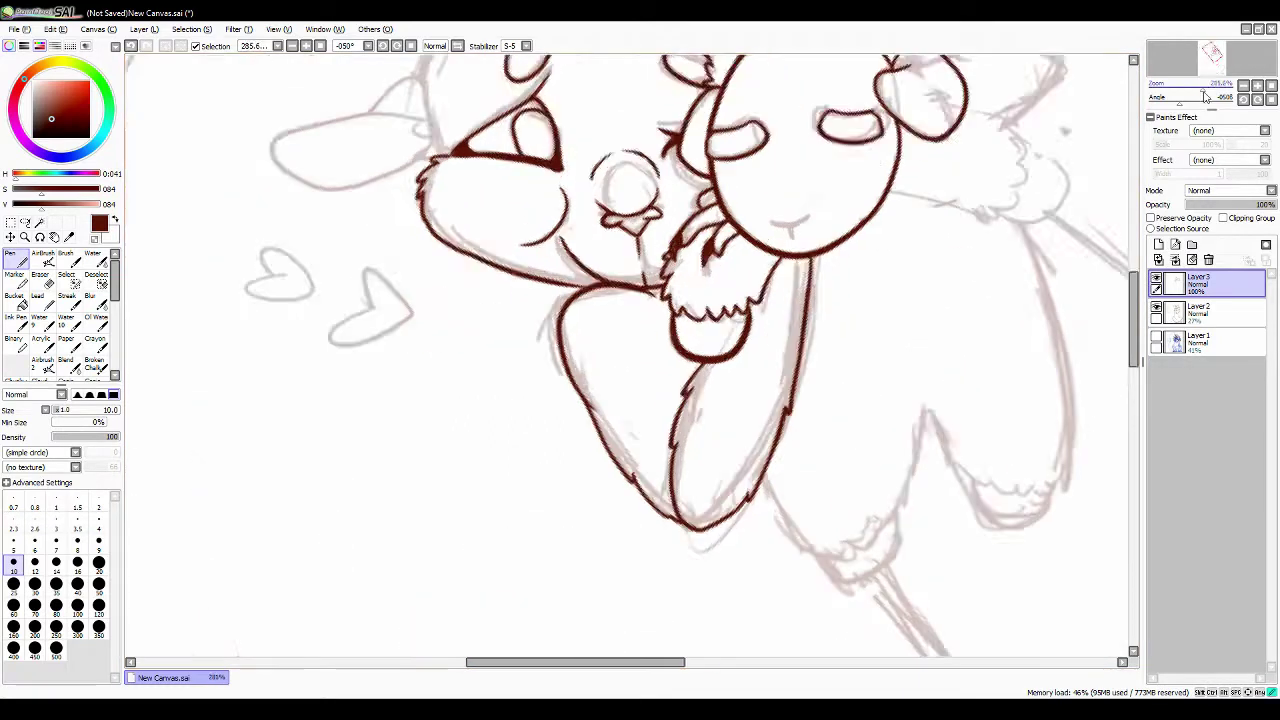
Ink the lamb's back and hind legs with scalloped wool cuffs and a rounded hoof.
mouse_move(460, 378)
mouse_down()
mouse_move(605, 440)
mouse_move(630, 305)
mouse_move(805, 392)
mouse_move(810, 350)
mouse_up()
drag(746, 93, 814, 368)
drag(692, 384, 789, 403)
drag(512, 488, 592, 450)
key(ctrl+z)
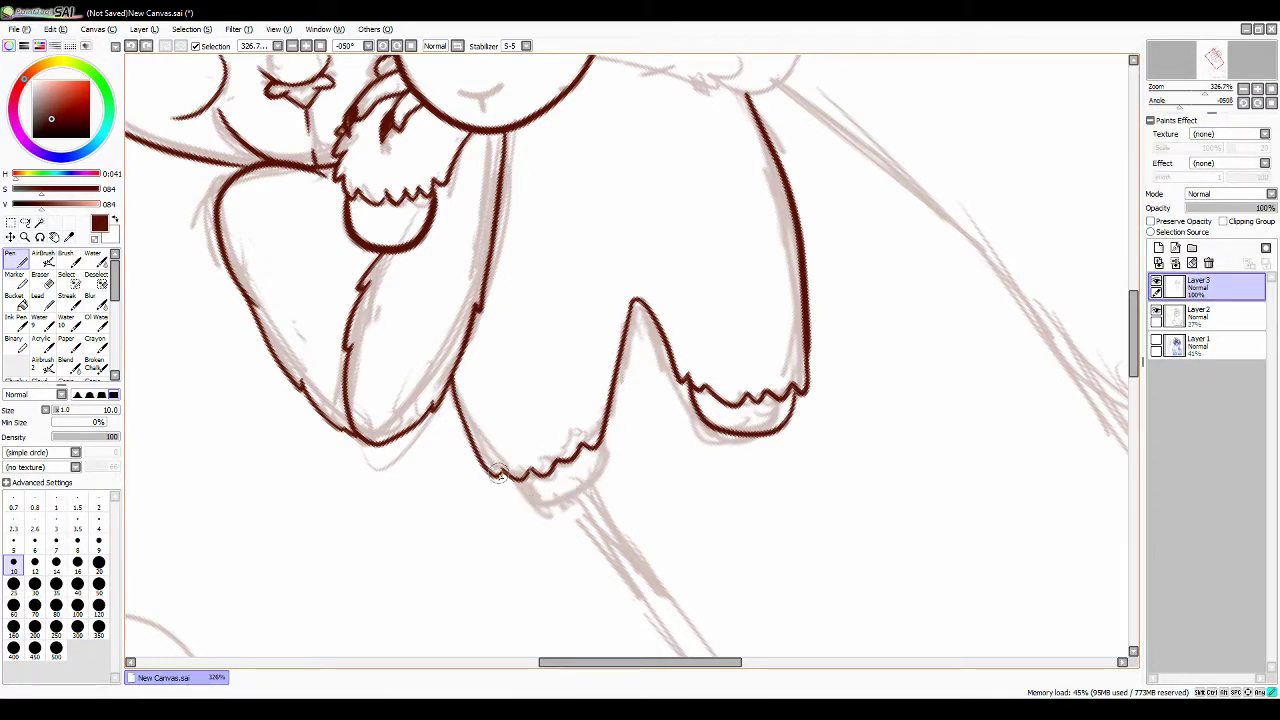
Ink the lamb's hanging foreleg below its face with a jagged wool cuff and a rounded hoof.
click(1211, 104)
scroll(660, 370, up, 1)
drag(715, 205, 742, 290)
mouse_move(570, 190)
mouse_down()
mouse_move(687, 320)
mouse_move(740, 300)
mouse_up()
mouse_move(640, 335)
mouse_down()
mouse_move(660, 370)
mouse_move(745, 325)
mouse_up()
key(ctrl+z)
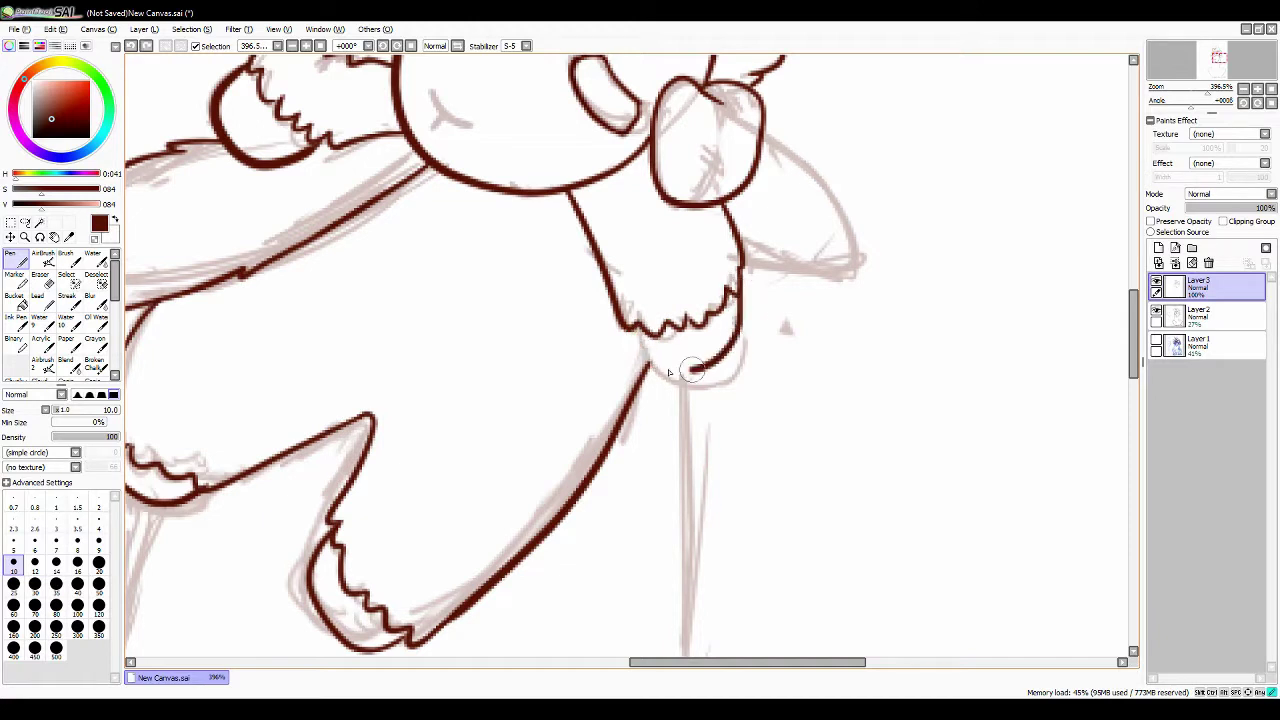
Ink the pointed shape jutting out behind the lamb's drooping ear.
drag(1135, 315, 1135, 290)
drag(763, 277, 812, 313)
drag(744, 393, 858, 422)
Ink the side of the creature's torso from the lamb's hanging hoof down to the hip, with a fur notch.
mouse_move(1215, 88)
mouse_down()
mouse_move(1190, 100)
mouse_move(1225, 88)
mouse_up()
scroll(1109, 360, up, 2)
drag(655, 150, 655, 315)
drag(618, 520, 658, 322)
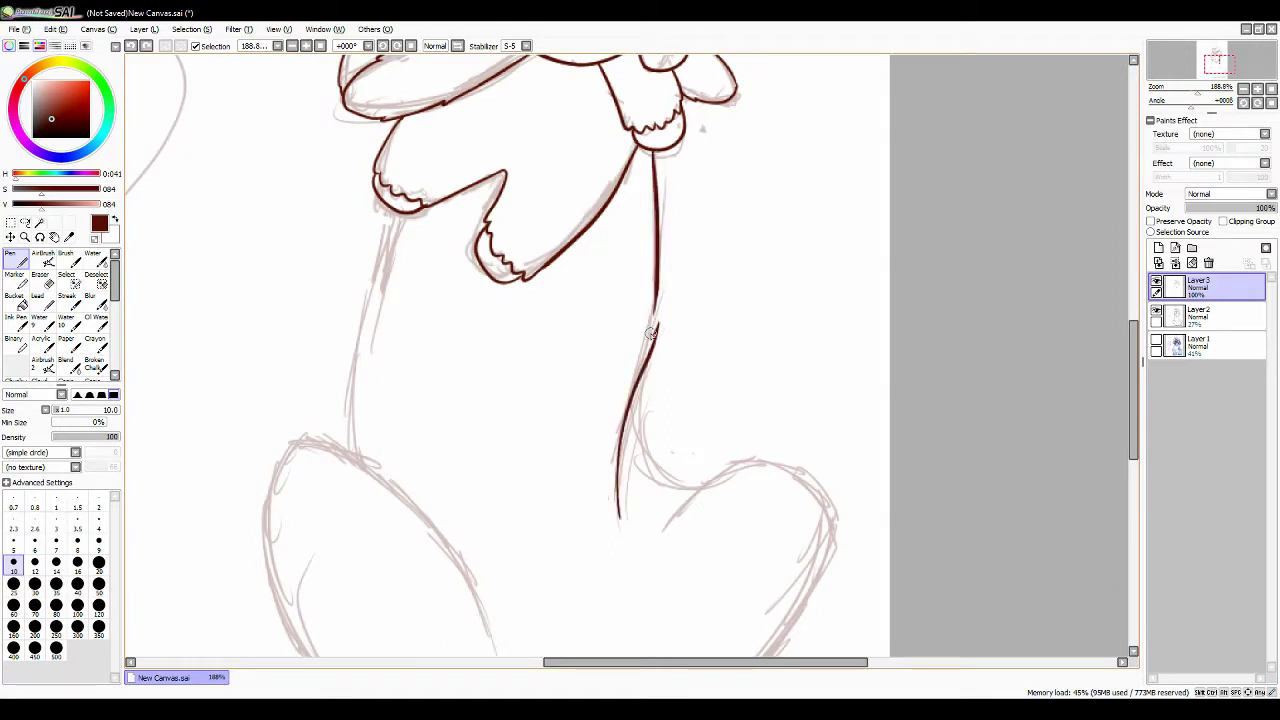
Ink both of the creature's bent hind legs with furry tufts at the knees.
scroll(1011, 466, down, 4)
scroll(1011, 466, left, 3)
mouse_move(637, 471)
mouse_down()
mouse_move(589, 312)
mouse_move(586, 360)
mouse_move(440, 236)
mouse_move(555, 568)
mouse_up()
key(ctrl+z)
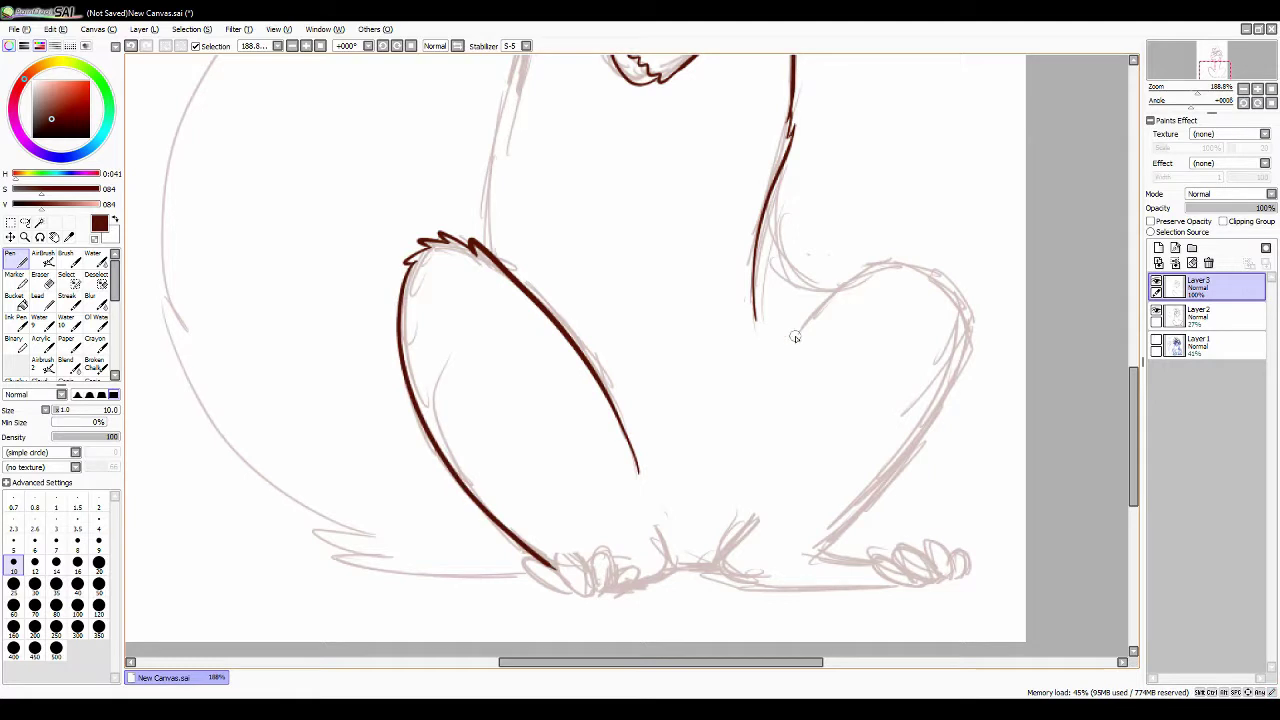
drag(963, 320, 820, 550)
Ink the other side of the torso from the lamb's hind hoof down to the near knee.
scroll(520, 180, up, 3)
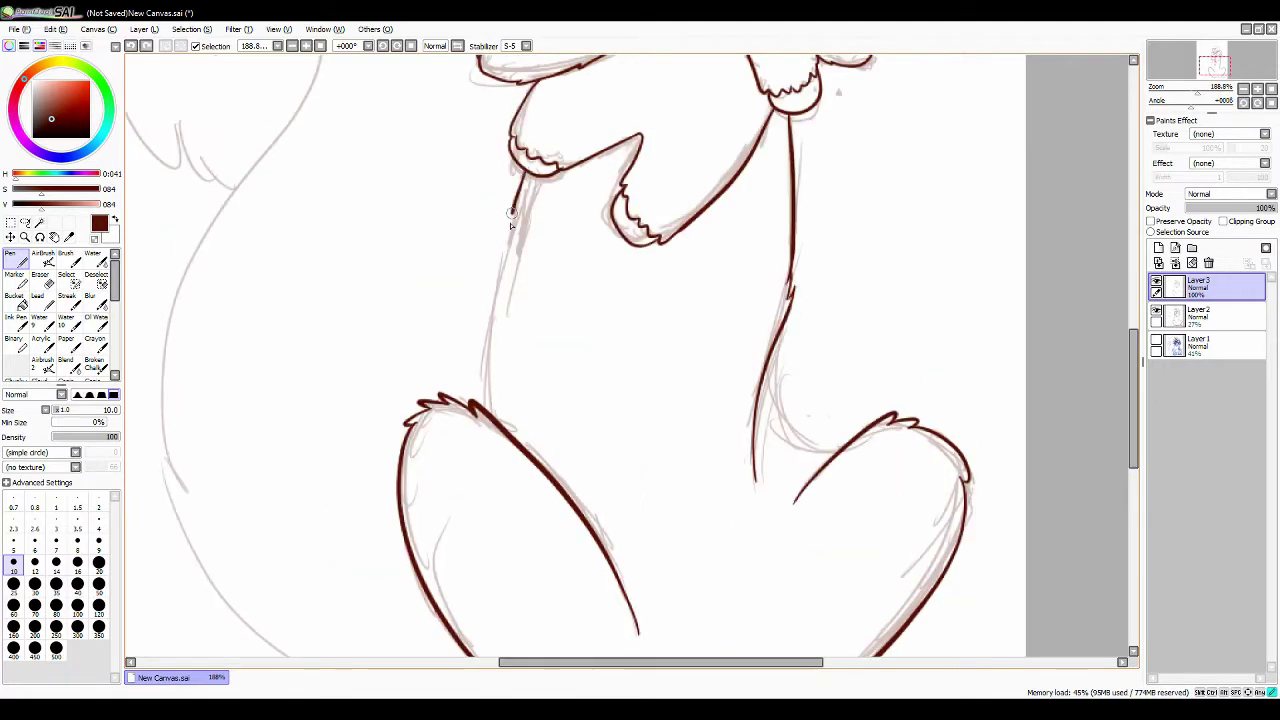
scroll(481, 345, down, 3)
scroll(481, 345, up, 3)
drag(521, 175, 485, 410)
scroll(724, 357, down, 3)
scroll(724, 357, up, 3)
Ink the curved hip line joining the torso to the far knee and trim the overshooting stroke.
drag(770, 336, 860, 440)
scroll(800, 420, down, 3)
scroll(800, 420, up, 3)
key(e)
drag(748, 422, 747, 478)
scroll(790, 500, up, 2)
scroll(621, 465, down, 2)
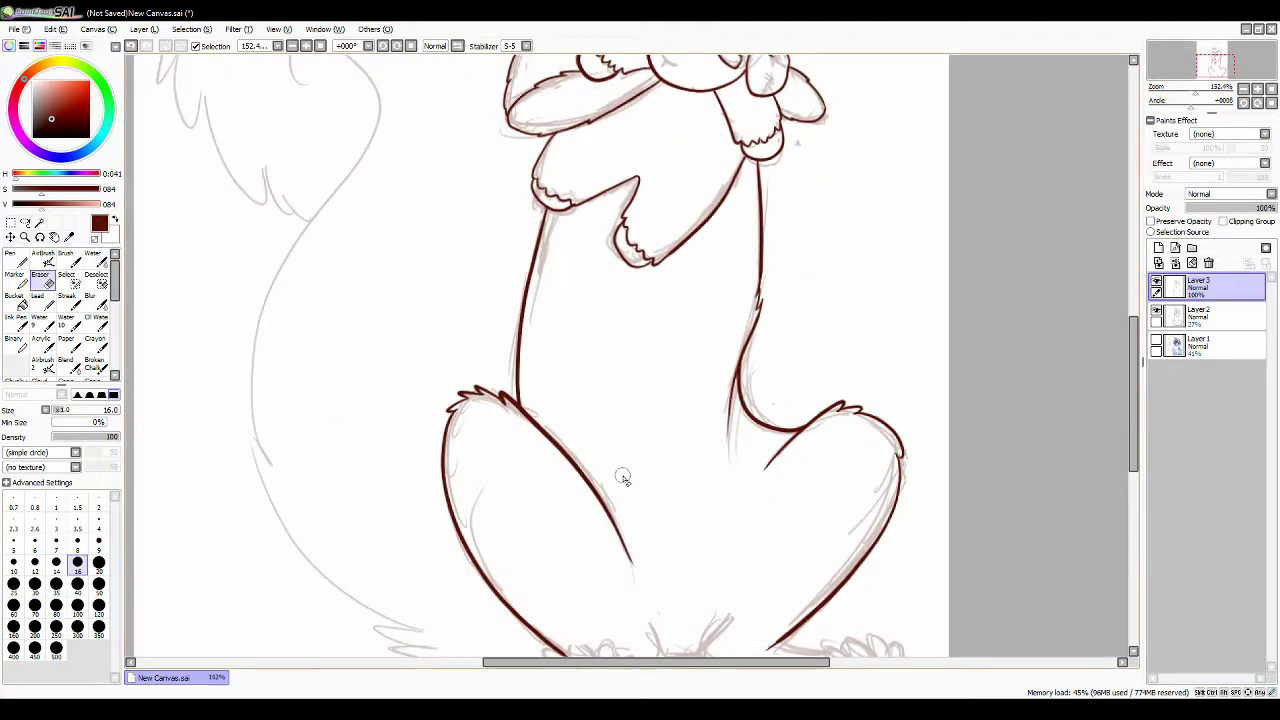
scroll(650, 630, up, 3)
scroll(1114, 480, down, 2)
Ink the near foot's rounded toes with small claws and the foot's inner edge.
key(n)
mouse_move(647, 500)
mouse_down()
mouse_move(643, 486)
mouse_move(702, 488)
mouse_up()
drag(703, 490, 712, 484)
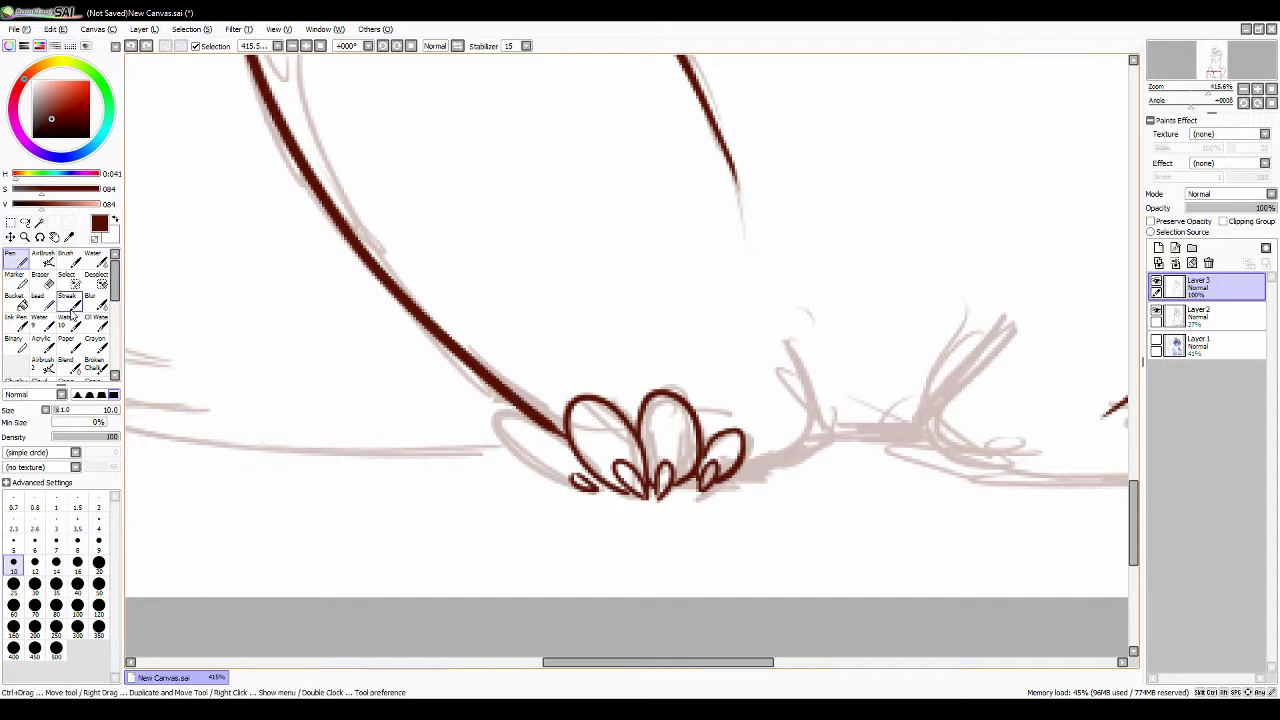
mouse_move(545, 433)
mouse_down()
mouse_move(520, 452)
mouse_move(555, 477)
mouse_up()
key(ctrl+z)
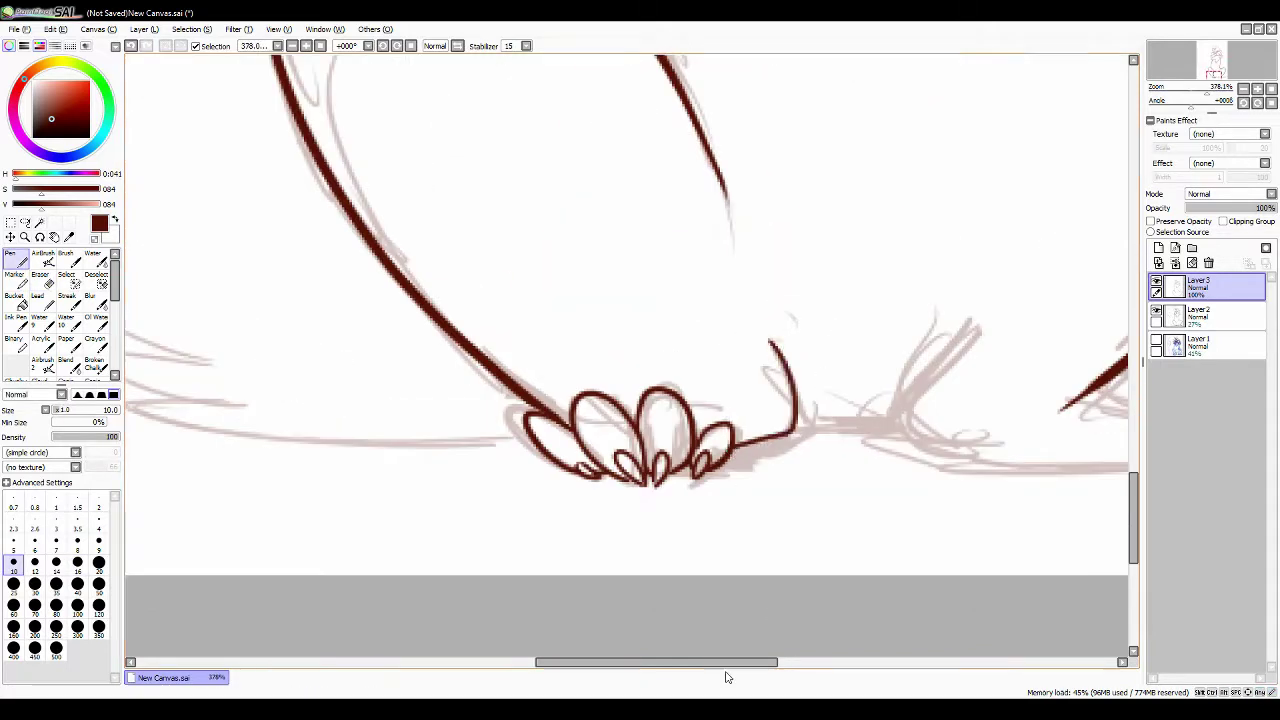
Ink the far foot's upper edge and its overlapping toes with small claws.
drag(780, 614, 609, 317)
scroll(609, 317, down, 3)
ctrl+click(668, 386)
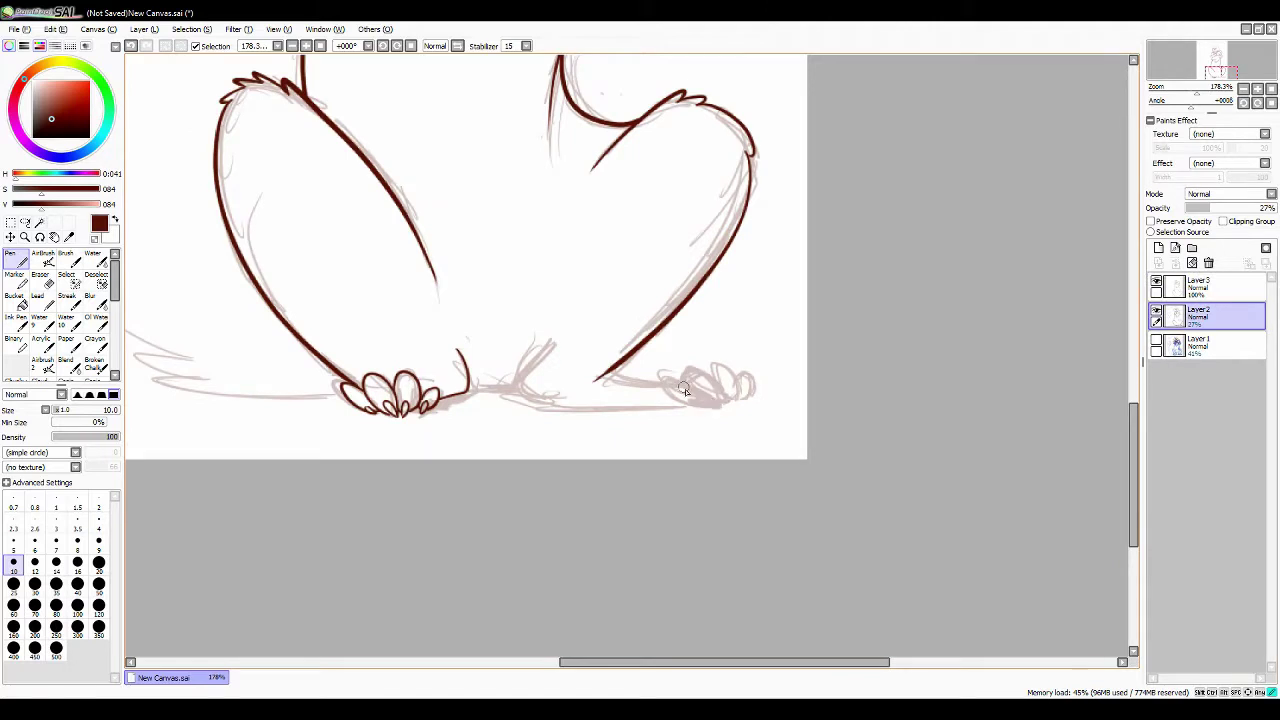
scroll(684, 390, up, 2)
ctrl+click(684, 390)
mouse_move(598, 388)
mouse_down()
mouse_move(729, 400)
mouse_move(762, 388)
mouse_move(826, 442)
mouse_up()
mouse_move(742, 392)
mouse_down()
mouse_move(734, 420)
mouse_move(790, 455)
mouse_up()
drag(765, 410, 795, 455)
mouse_move(790, 400)
mouse_down()
mouse_move(848, 442)
mouse_move(622, 460)
mouse_up()
Ink the far foot's sole and inner edge, join it to the near foot and erase the overshooting end.
mouse_move(432, 322)
mouse_down()
mouse_move(455, 455)
mouse_move(650, 460)
mouse_up()
mouse_move(1215, 88)
mouse_down()
mouse_move(1182, 95)
mouse_move(1210, 90)
mouse_up()
mouse_move(770, 436)
mouse_down()
mouse_move(466, 410)
mouse_move(515, 335)
mouse_up()
scroll(375, 404, down, 2)
scroll(600, 300, up, 1)
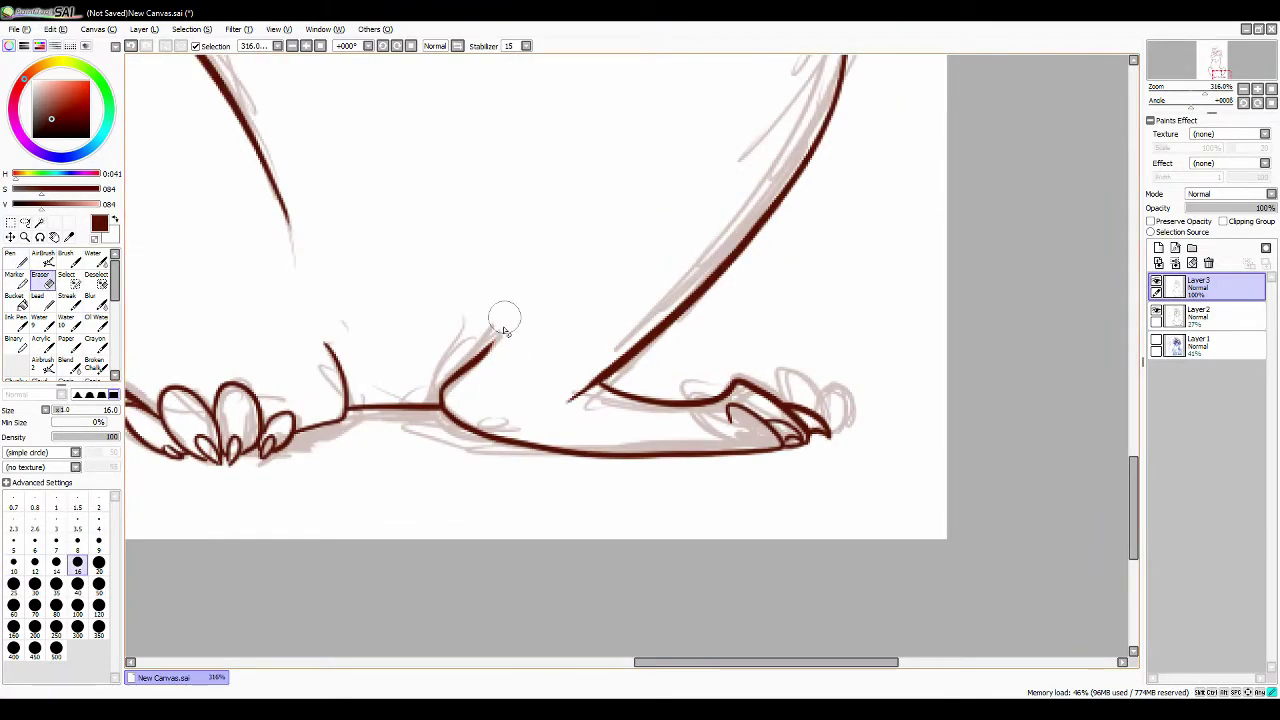
Ink the creature's near ear with its inner fold and the fur tuft at its base.
scroll(463, 247, up, 3)
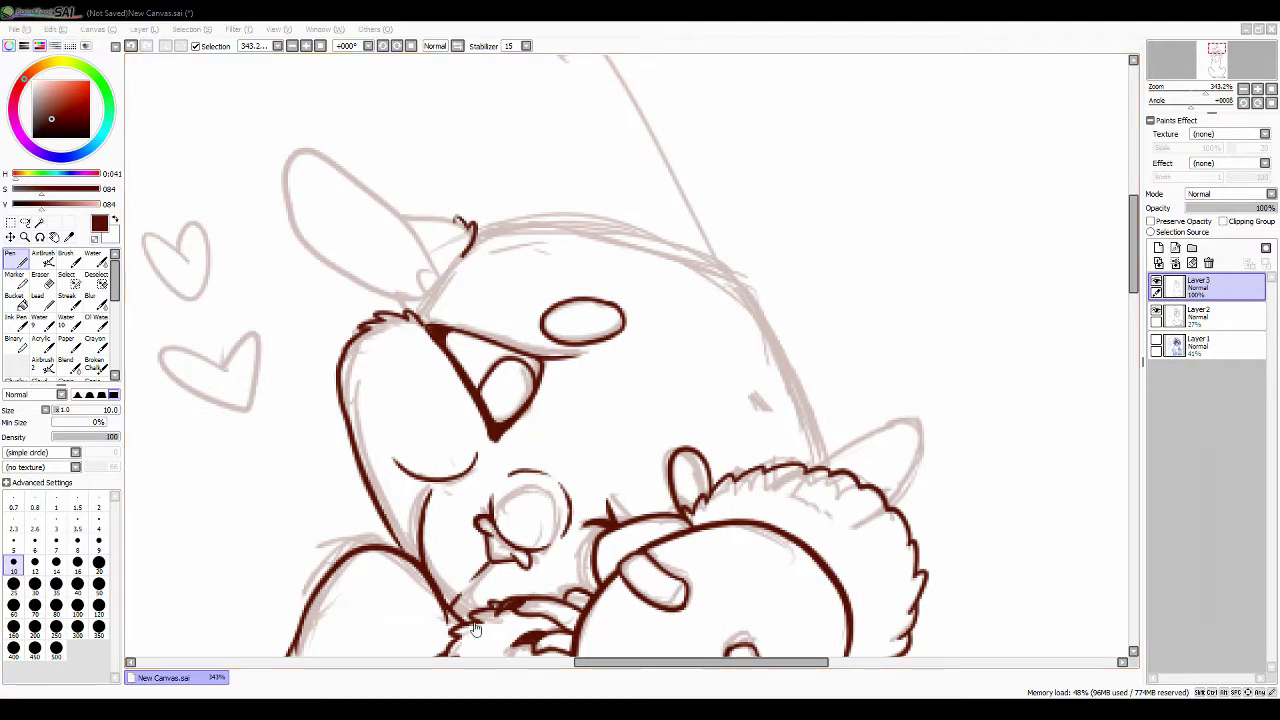
key(ctrl+z)
mouse_move(426, 283)
mouse_down()
mouse_move(384, 208)
mouse_move(429, 268)
mouse_move(289, 188)
mouse_move(400, 297)
mouse_up()
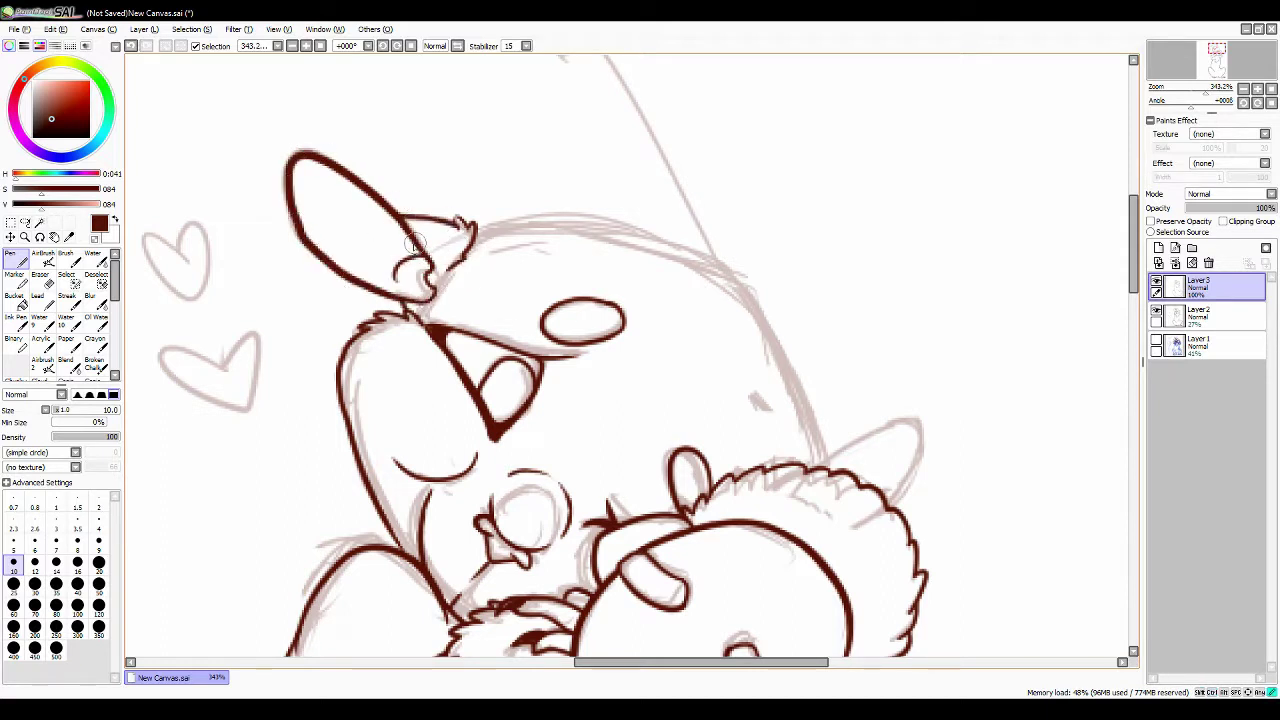
Ink the top of the creature's head as a smooth curve from the near ear down to the lamb's wool.
key(ctrl+minus)
drag(505, 258, 729, 303)
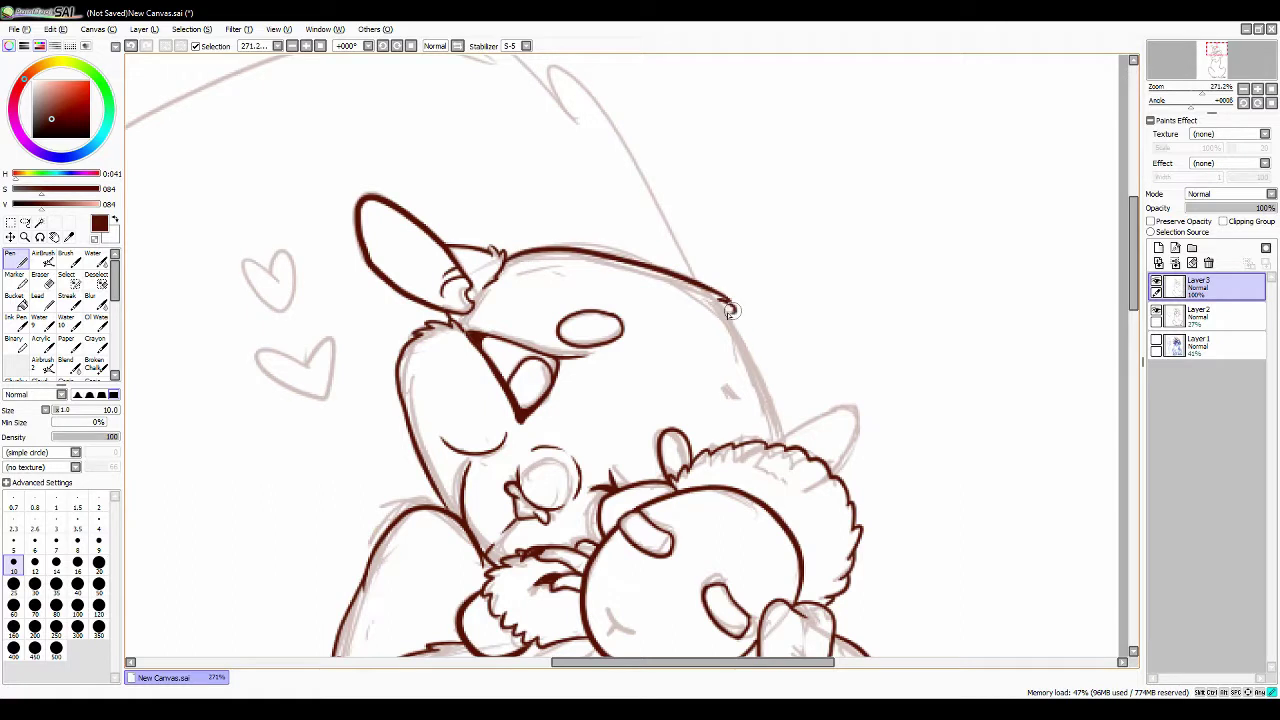
mouse_move(743, 351)
mouse_down()
mouse_move(783, 450)
mouse_move(856, 478)
mouse_up()
key(ctrl+z)
drag(776, 442, 856, 478)
mouse_move(1210, 92)
mouse_down()
mouse_move(1187, 102)
mouse_move(1208, 93)
mouse_up()
mouse_move(505, 258)
mouse_down()
mouse_move(760, 368)
mouse_move(772, 437)
mouse_up()
key(ctrl+z)
key(ctrl+z)
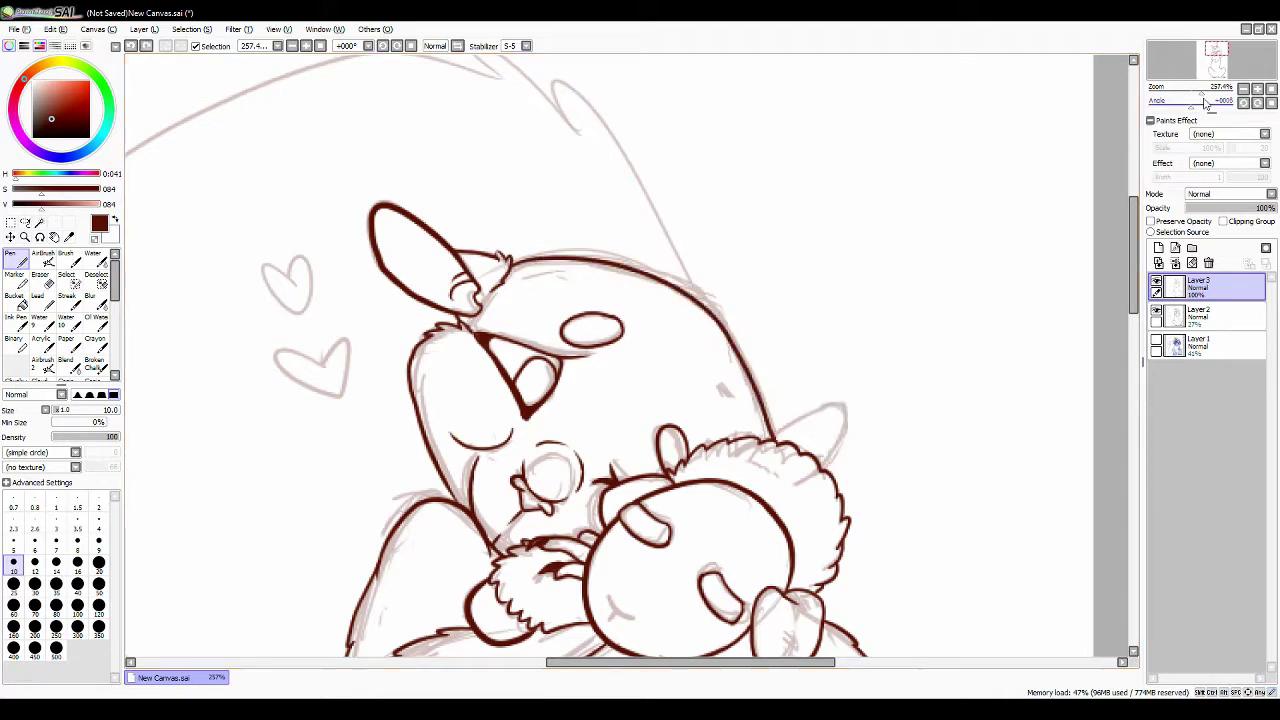
Ink the creature's far ear poking out behind the lamb's wool.
drag(1172, 110, 1200, 92)
mouse_move(600, 330)
mouse_down()
mouse_move(760, 250)
mouse_move(805, 415)
mouse_up()
mouse_move(1200, 92)
mouse_down()
mouse_move(1214, 90)
mouse_move(1175, 92)
mouse_move(1215, 103)
mouse_move(1192, 95)
mouse_up()
Ink the tail's lower edge from the near foot outward, with pointed fur tufts along it.
mouse_move(644, 445)
mouse_down()
mouse_move(592, 426)
mouse_move(613, 414)
mouse_move(420, 212)
mouse_up()
key(ctrl+z)
key(ctrl+z)
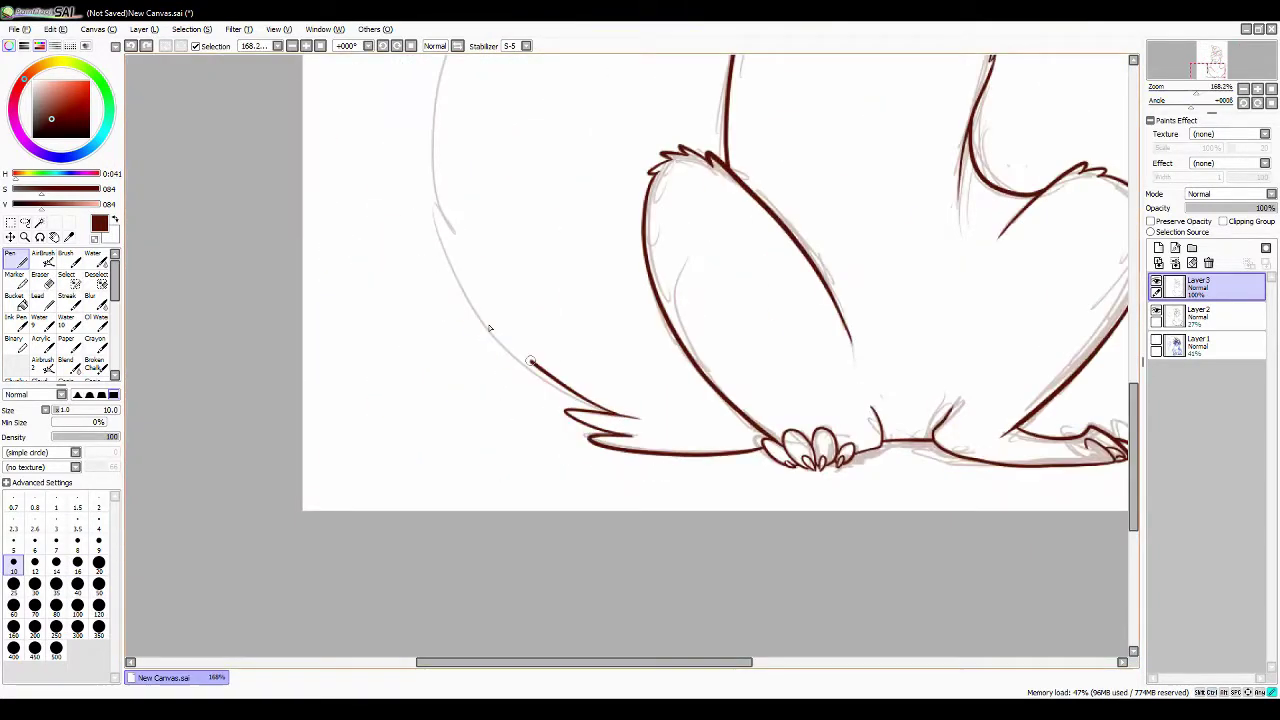
drag(600, 412, 430, 222)
scroll(430, 222, up, 2)
key(e)
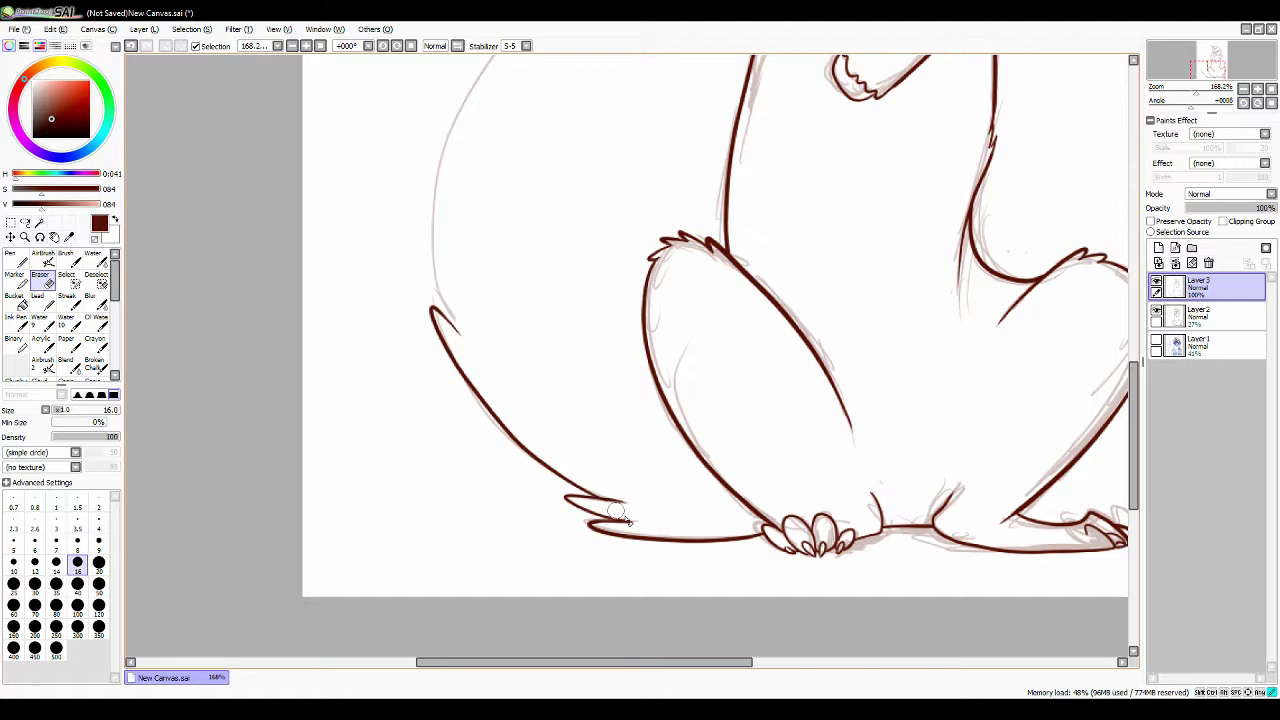
Ink the tail's inner curve up to its hooked curl.
scroll(617, 515, up, 7)
key(n)
drag(545, 190, 478, 610)
key(ctrl+z)
Ink the tail's outline from behind the head over the top and down to the spiky fur at its tip.
scroll(1005, 240, up, 7)
drag(1006, 240, 880, 68)
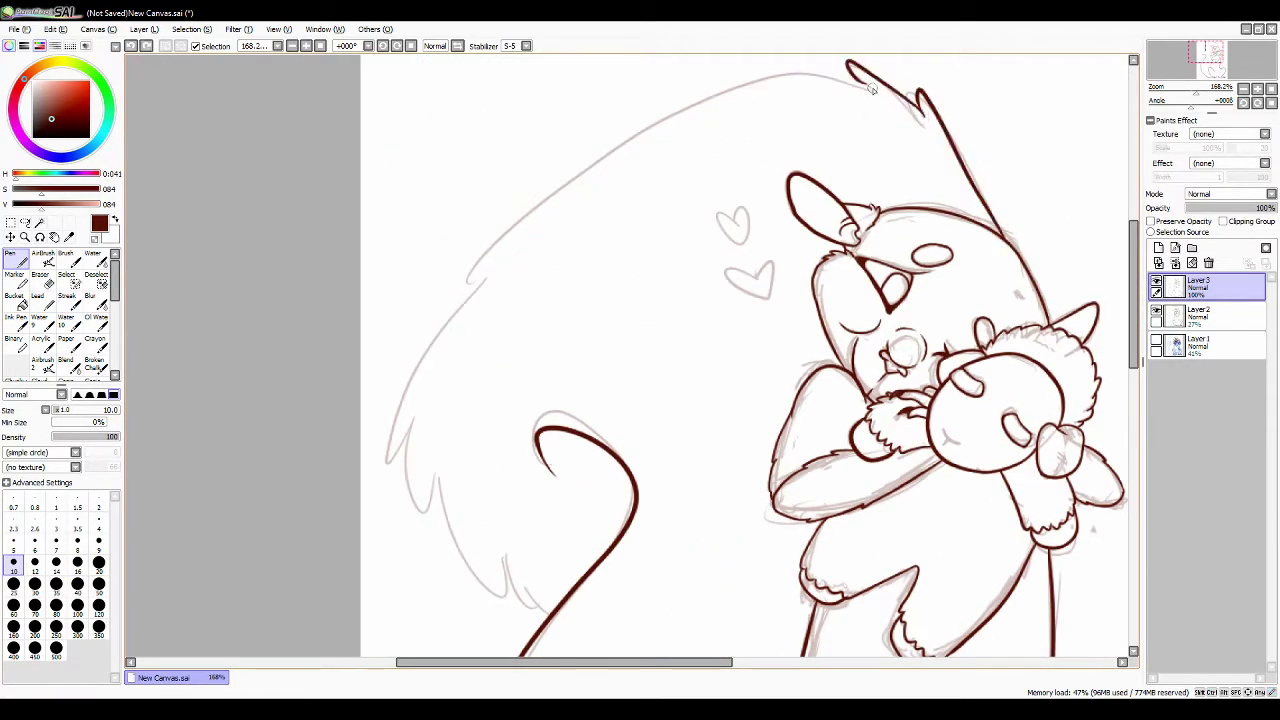
mouse_move(773, 80)
mouse_down()
mouse_move(460, 280)
mouse_move(420, 478)
mouse_move(518, 595)
mouse_up()
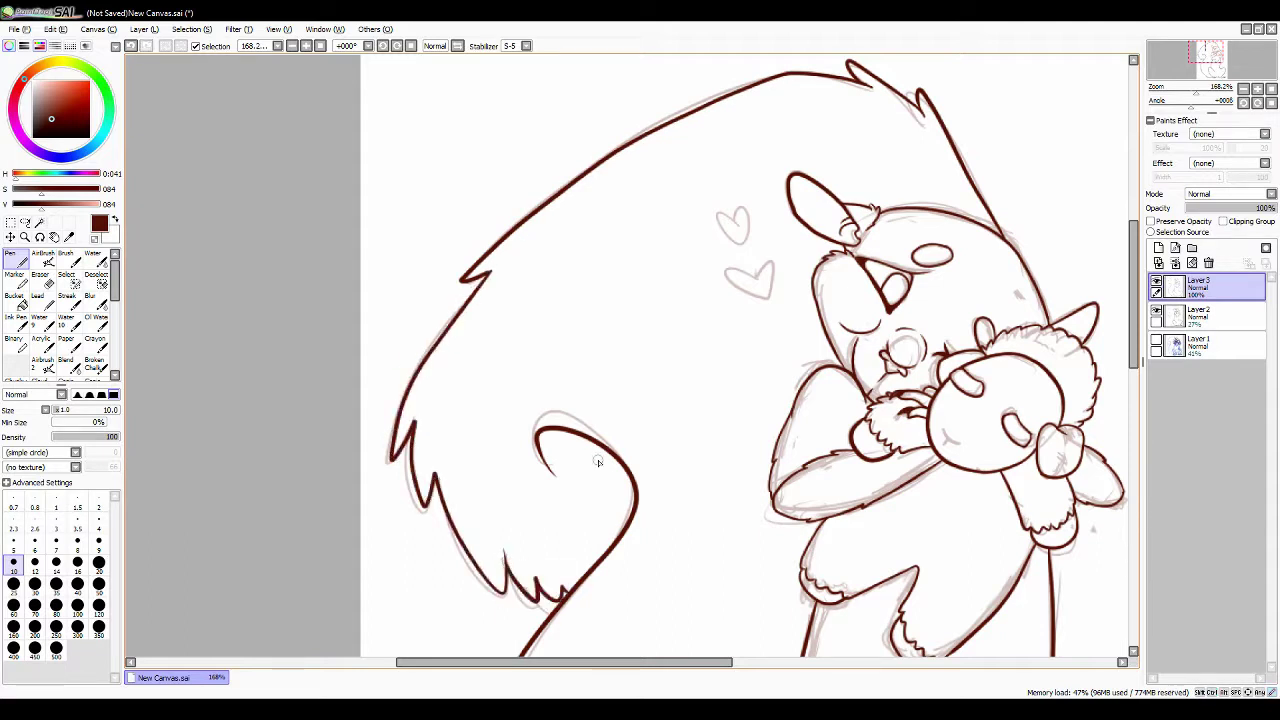
Add a new layer and ink the creature's whiskers and brow hairs plus a heart beside the lamb.
drag(1186, 90, 1188, 100)
click(1158, 248)
drag(558, 210, 592, 218)
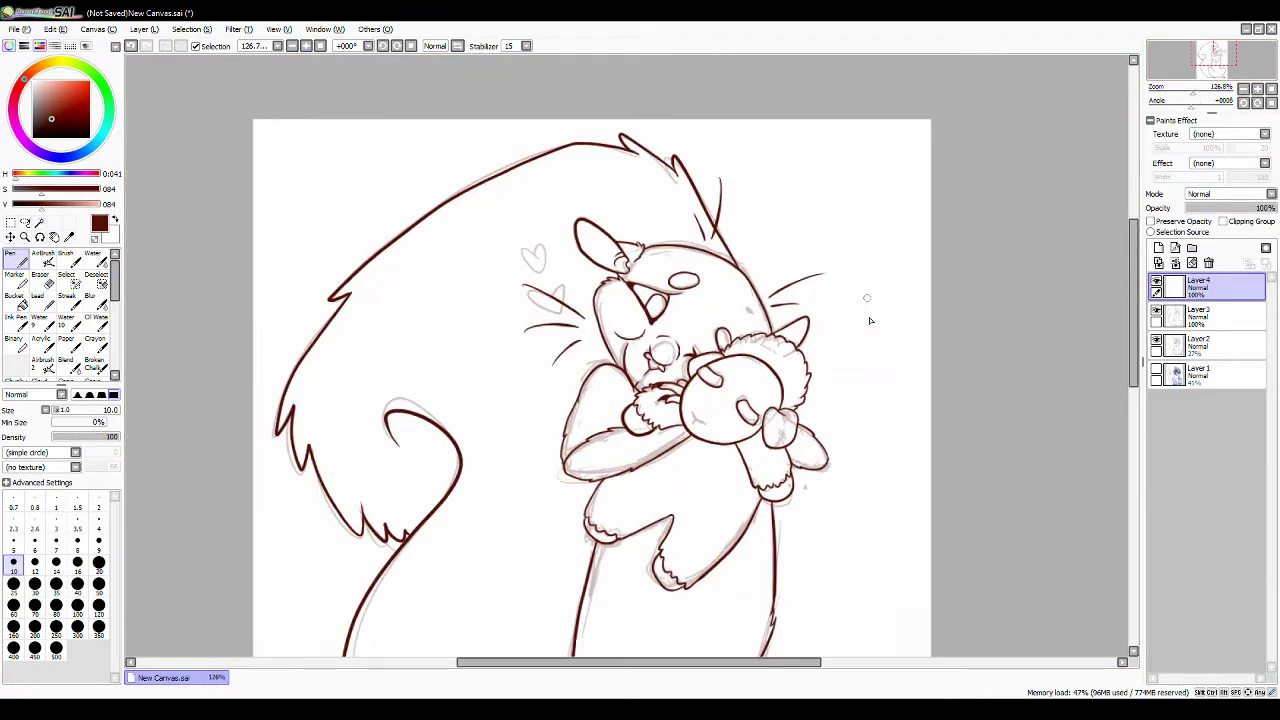
drag(850, 330, 880, 390)
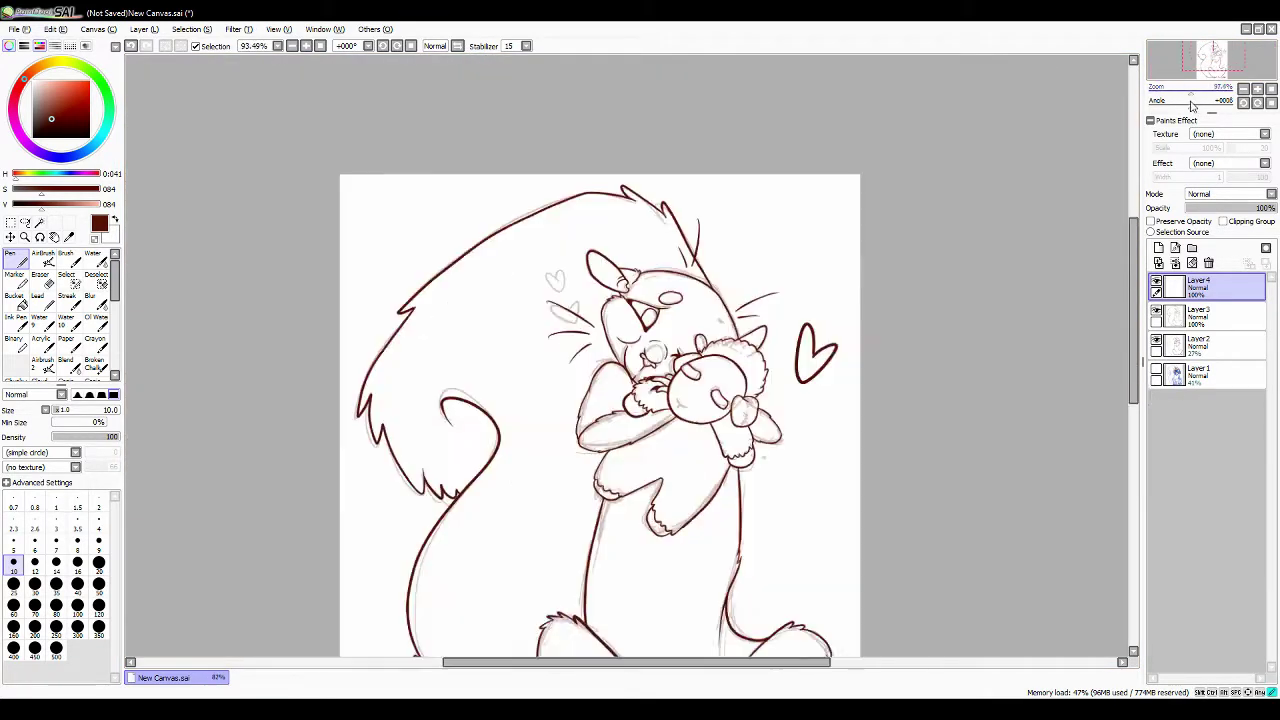
Redraw the heart beside the lamb at a smaller size and try transforming it near the creature's whiskers.
key(ctrl+z)
mouse_move(822, 348)
mouse_down()
mouse_move(828, 390)
mouse_move(778, 272)
mouse_move(822, 352)
mouse_move(858, 298)
mouse_up()
key(ctrl+z)
key(ctrl+t)
drag(830, 365, 812, 362)
key(ctrl+z)
key(ctrl+z)
key(ctrl+z)
key(ctrl+z)
key(ctrl+z)
key(ctrl+z)
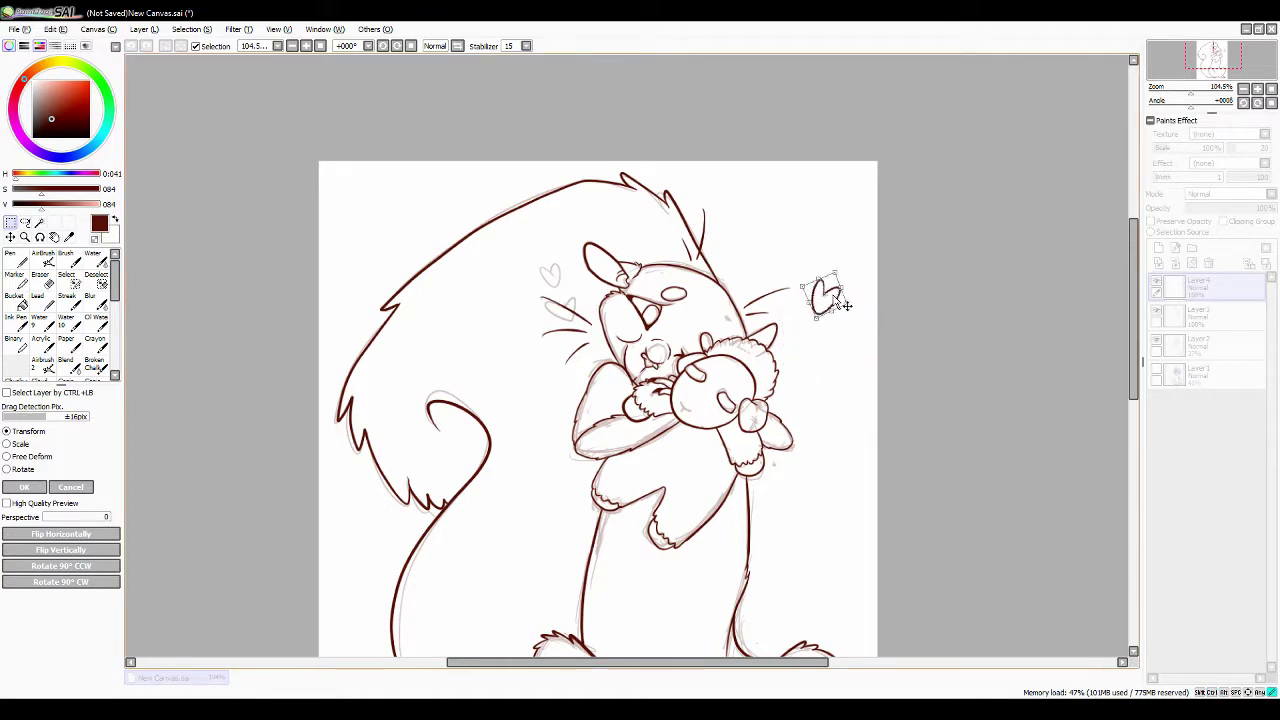
click(70, 487)
Paste copies of the heart to form a cluster of three beside the lamb, merge them into Layer4 and adjust the lowest one's position.
key(ctrl+v)
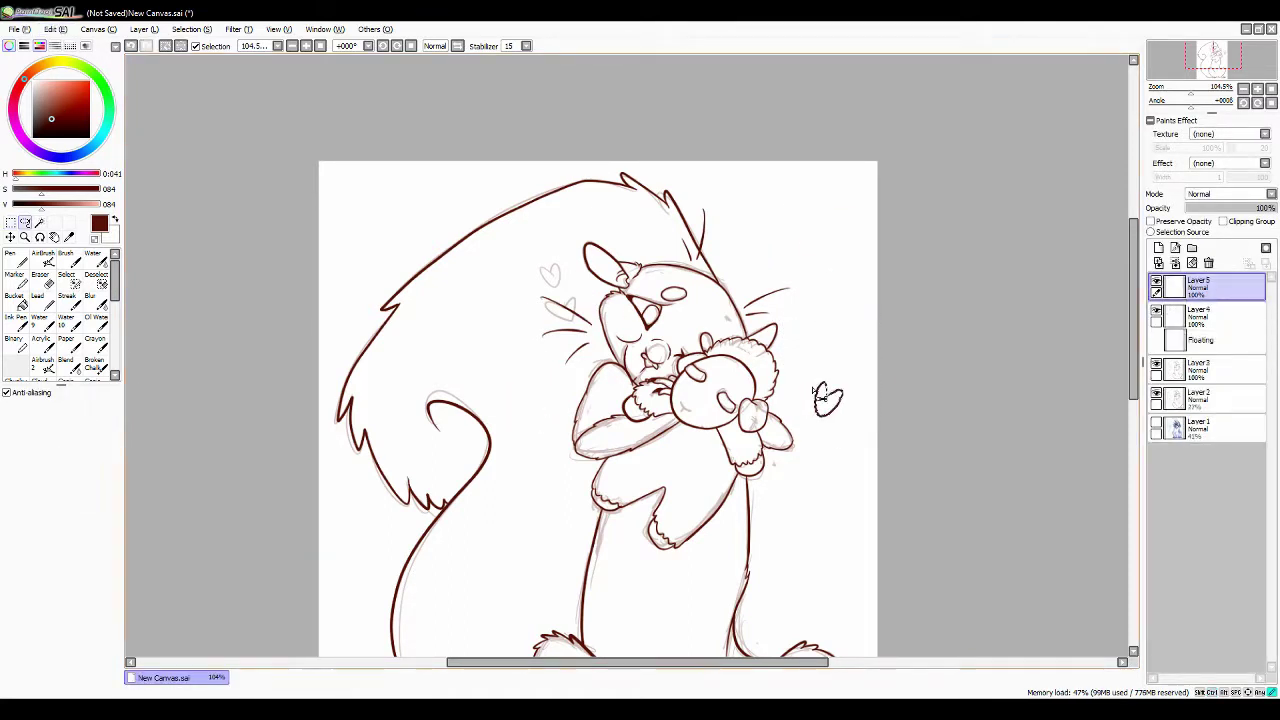
click(1175, 262)
key(ctrl+v)
scroll(971, 263, down, 2)
click(1175, 262)
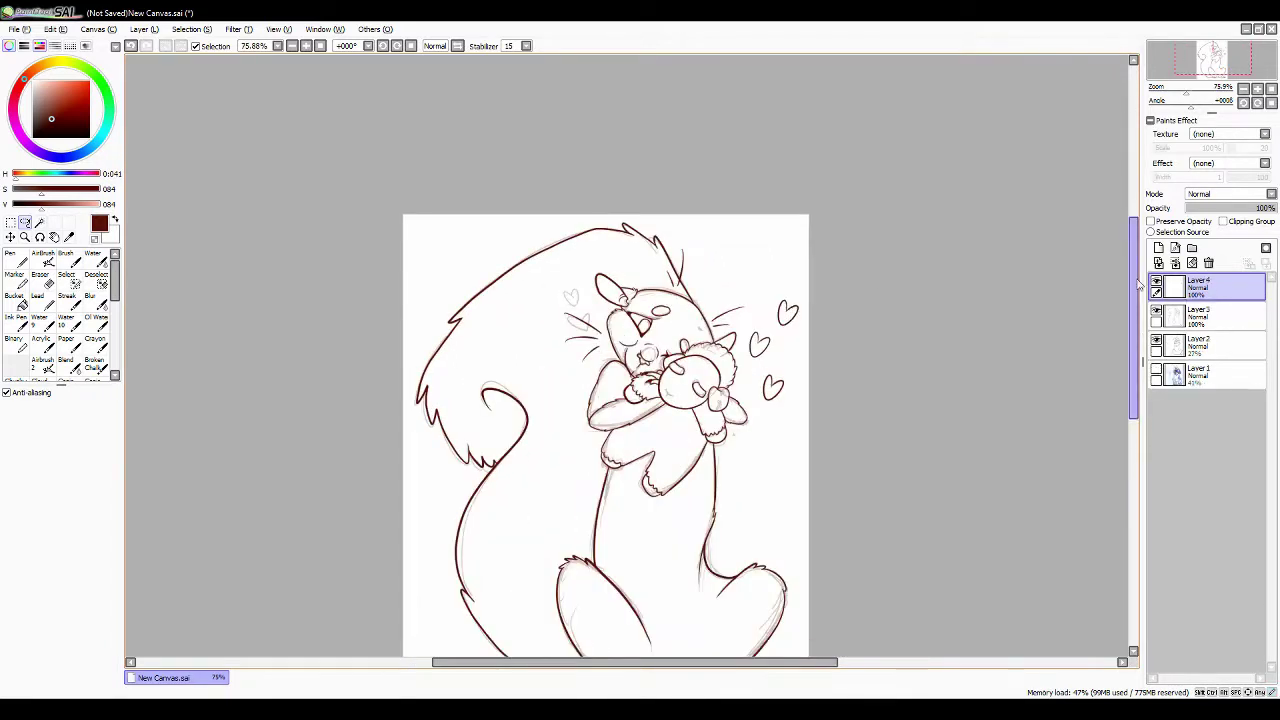
key(ctrl+t)
key(Return)
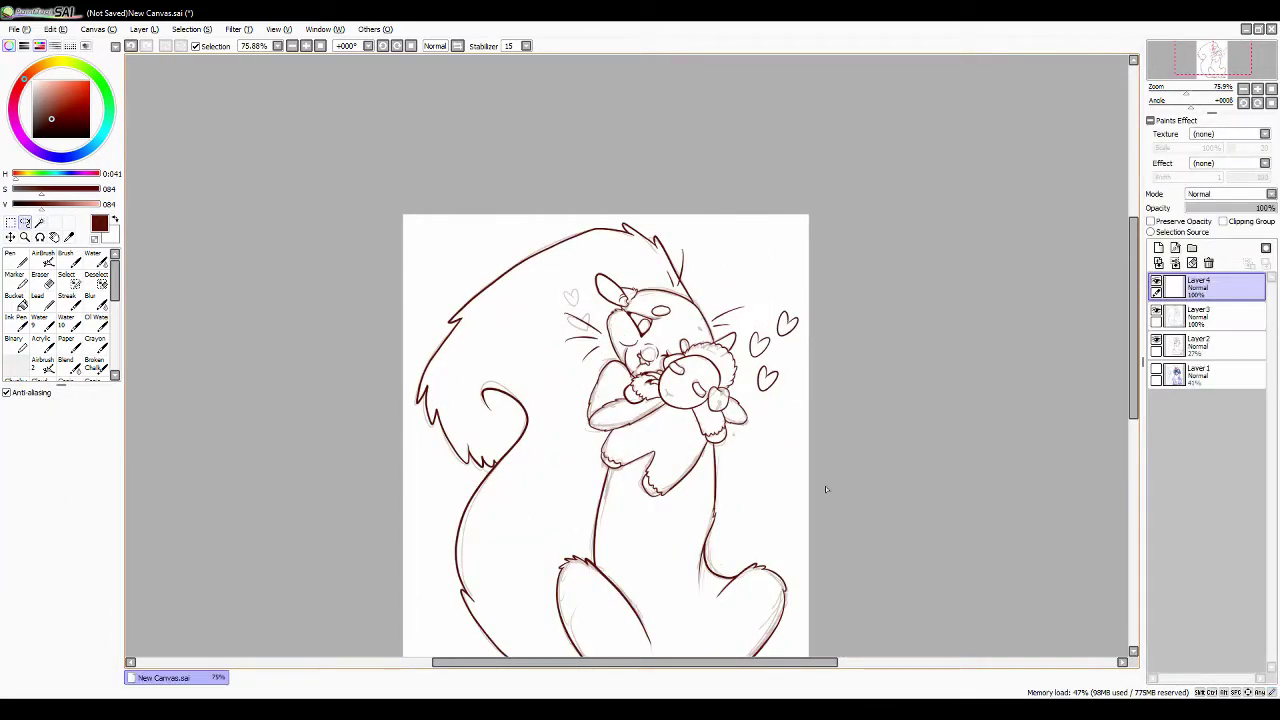
key(ctrl+t)
click(26, 487)
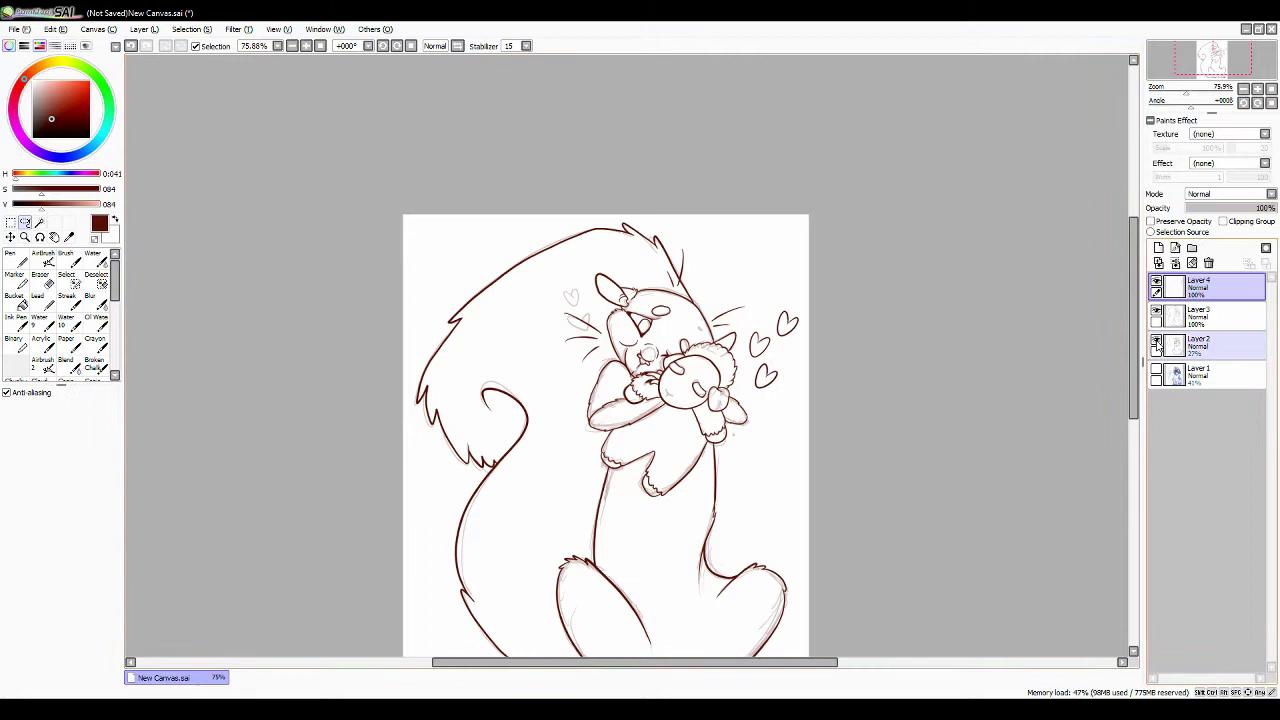
Hide the rough sketch on Layer2 and merge the whiskers and hearts layer down into the line art on Layer3.
scroll(662, 366, up, 4)
drag(644, 358, 668, 373)
click(1156, 341)
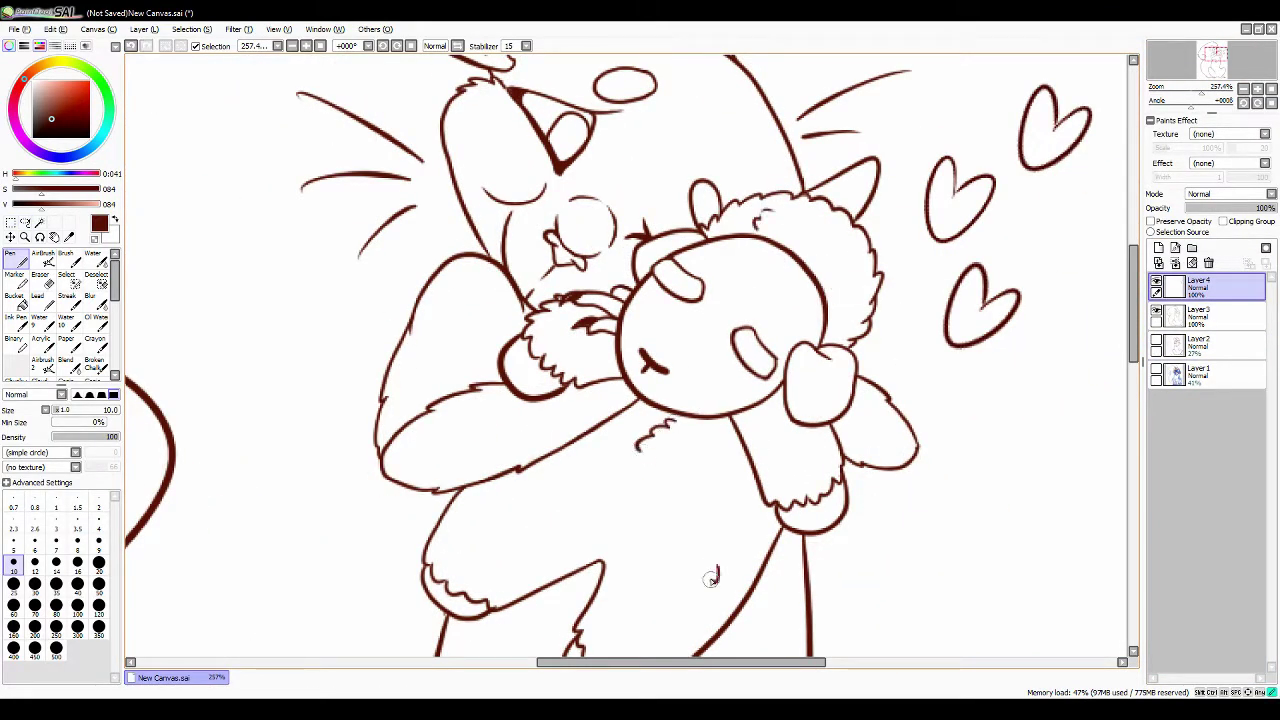
drag(1134, 271, 1134, 216)
scroll(917, 197, up, 1)
key(e)
key(ctrl+e)
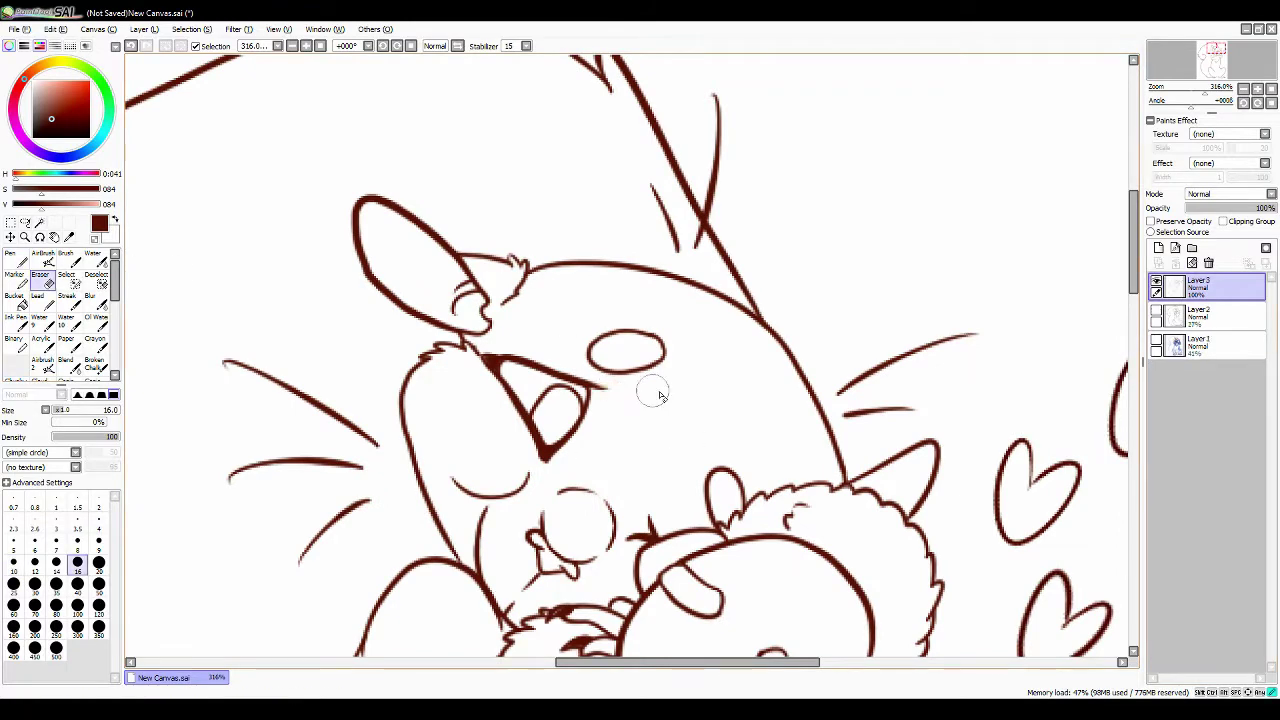
Add small fur tufts on the creature's head and body and fill its pupil with the dark line colour.
key(n)
mouse_move(1213, 62)
mouse_down()
mouse_move(1243, 80)
mouse_move(1205, 68)
mouse_move(1185, 101)
mouse_up()
scroll(487, 237, down, 3)
scroll(487, 237, up, 3)
scroll(755, 143, up, 1)
scroll(755, 143, down, 3)
scroll(700, 200, up, 3)
scroll(430, 257, down, 2)
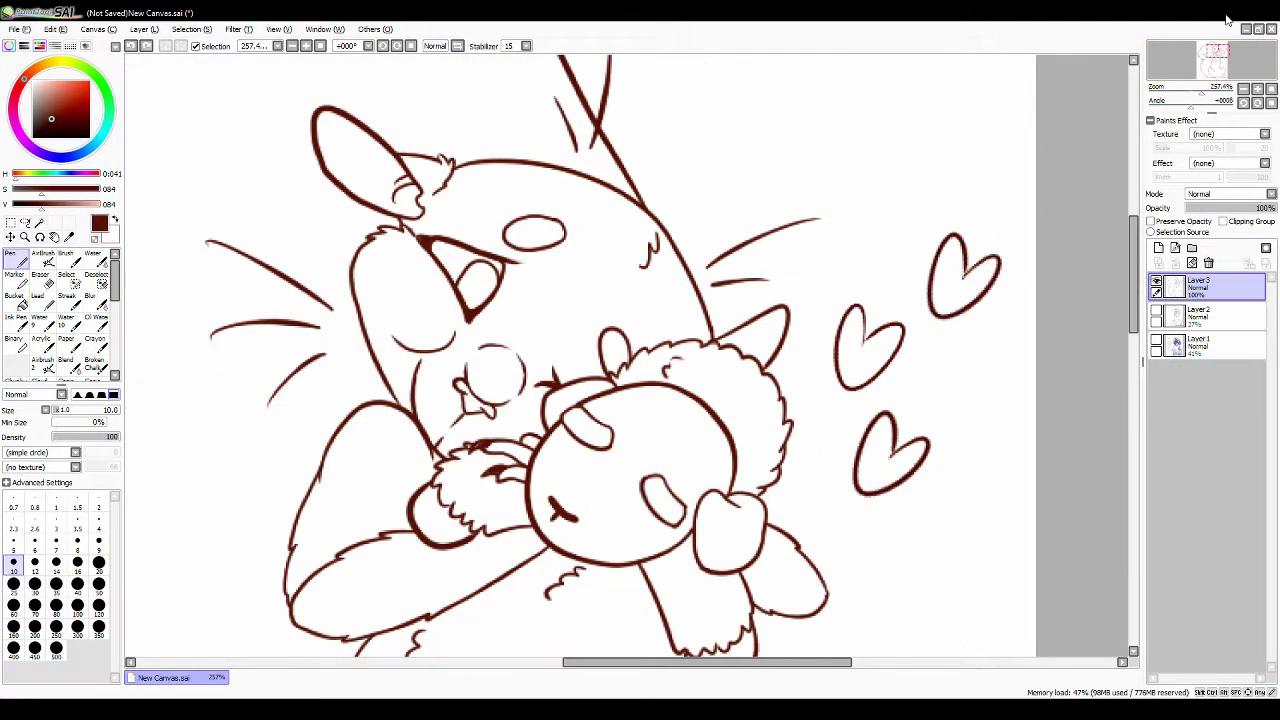
scroll(430, 257, up, 3)
scroll(425, 268, down, 3)
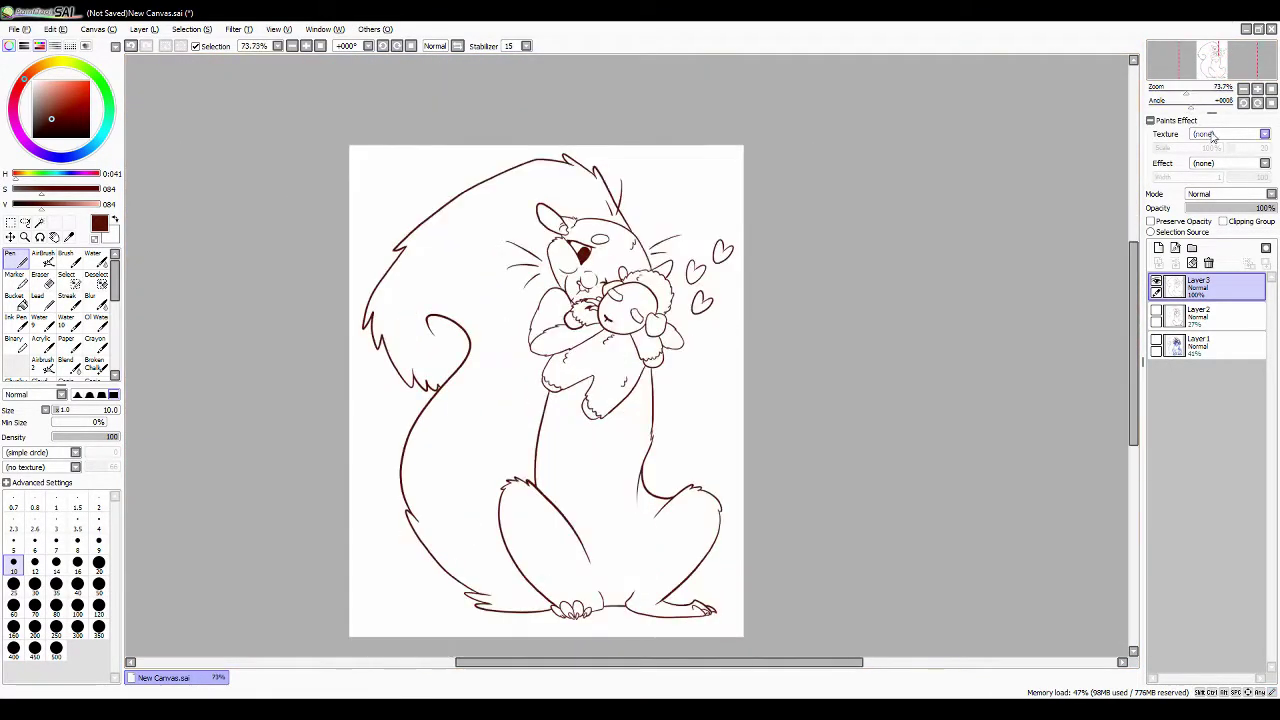
scroll(628, 226, up, 4)
scroll(628, 226, down, 4)
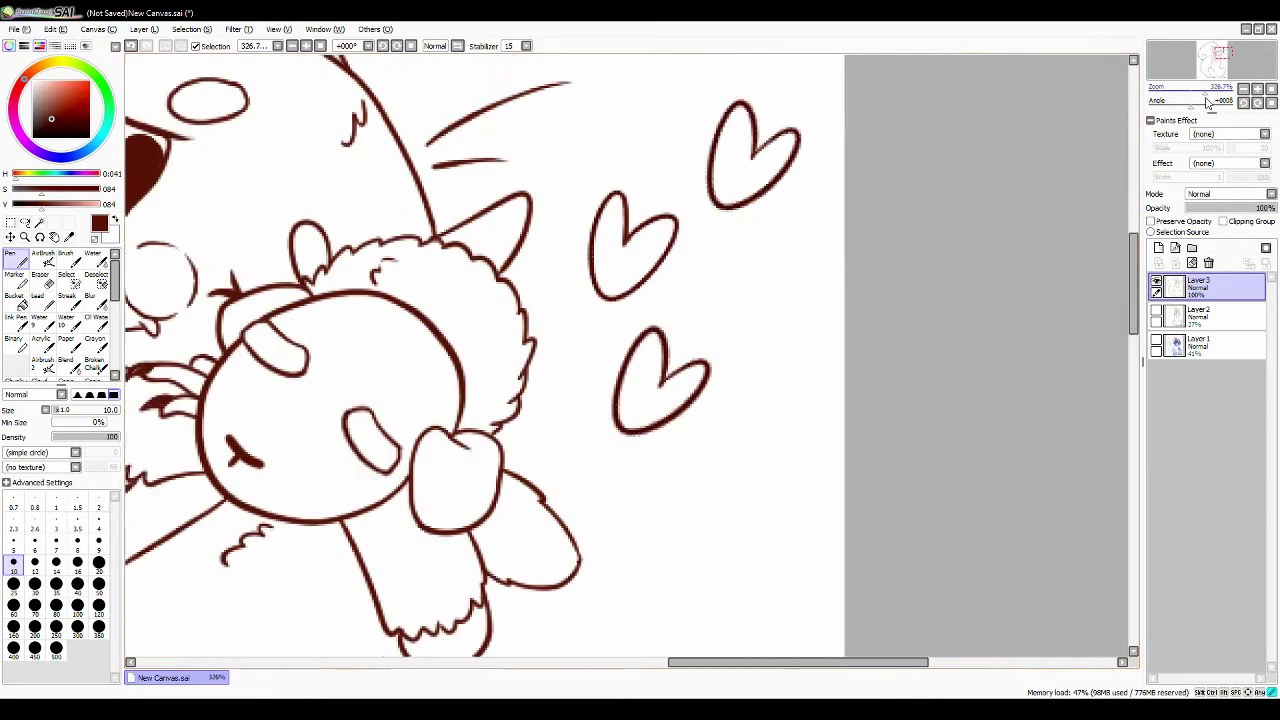
Group the line art and sketch layers in a layer set, and add a second set below it containing a new layer.
click(1191, 247)
click(357, 348)
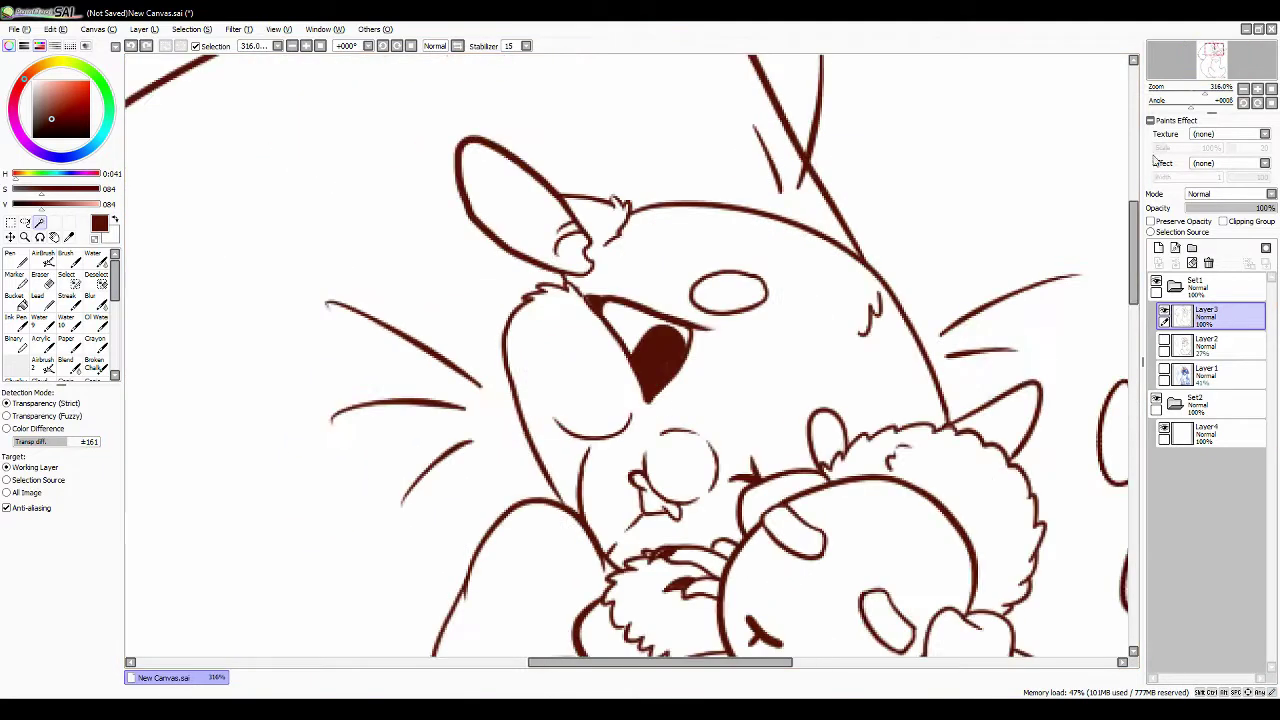
click(131, 46)
Thicken the outline along the top of the creature's head, from the ear to the pointed shape behind the lamb.
scroll(600, 190, up, 4)
key(n)
drag(614, 197, 808, 230)
key(ctrl+z)
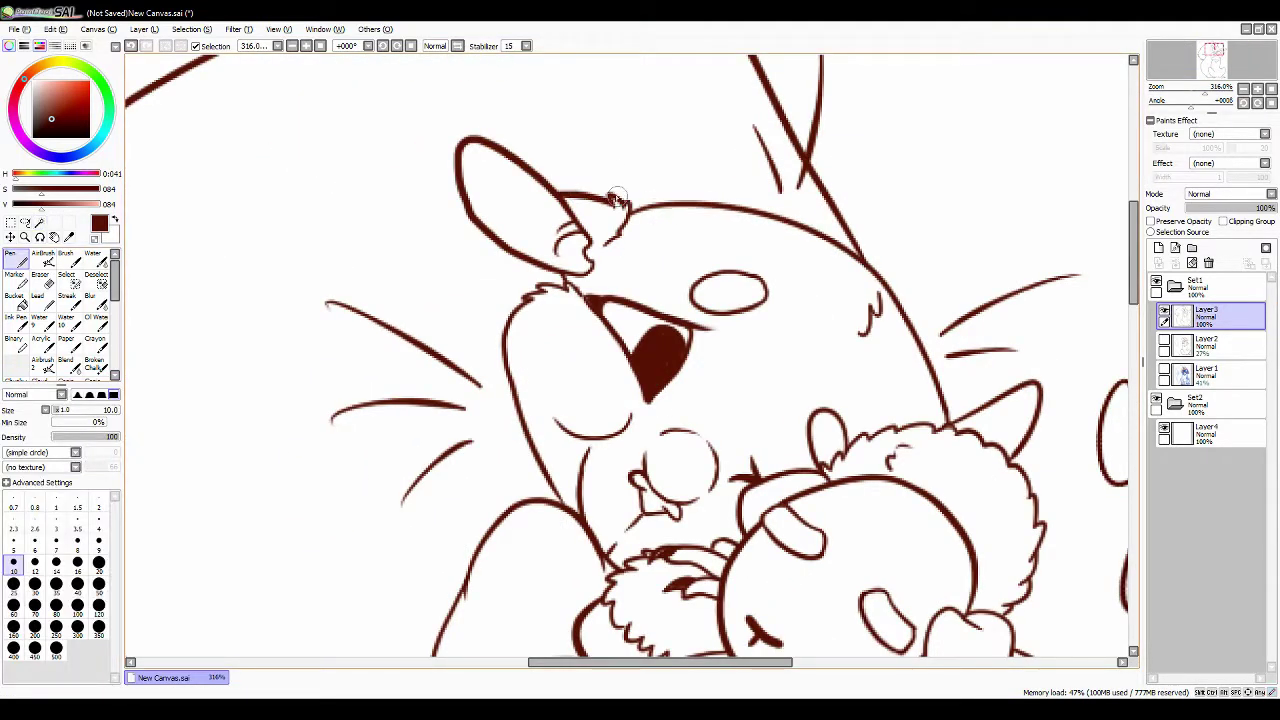
mouse_move(648, 204)
mouse_down()
mouse_move(870, 264)
mouse_move(952, 422)
mouse_move(1020, 460)
mouse_up()
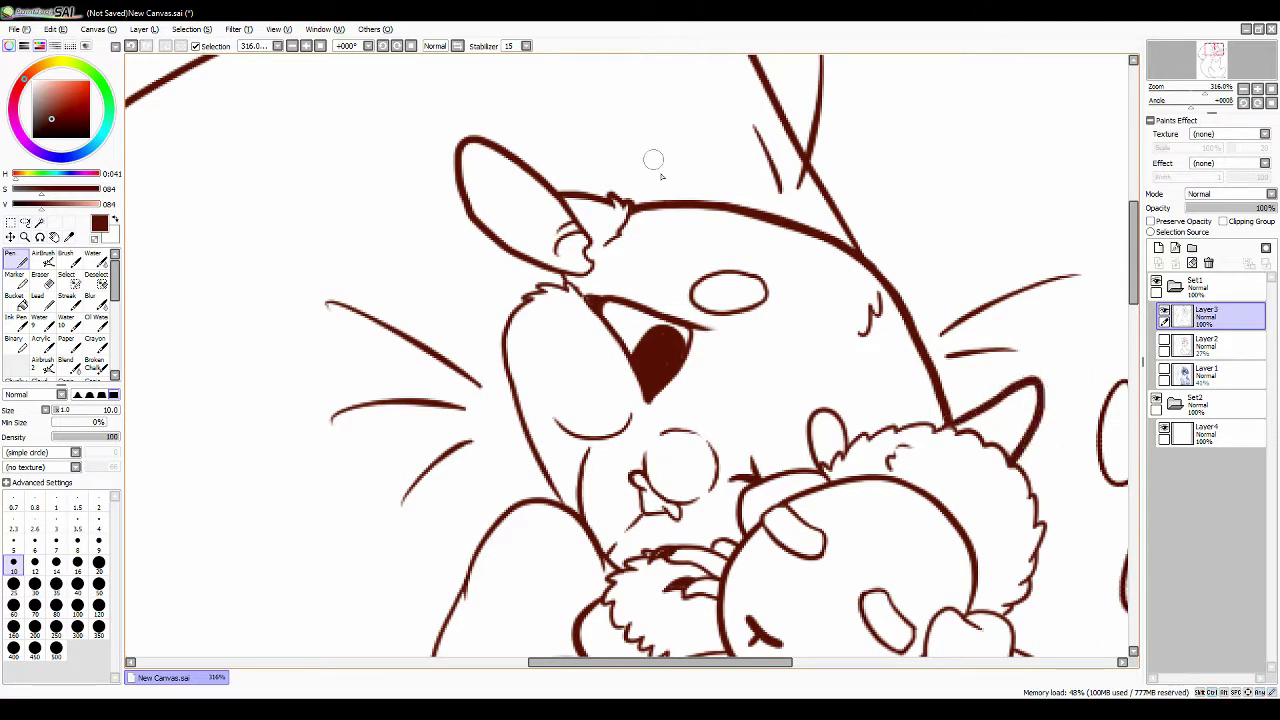
Thicken the outer contours of the creature's cheek, the arm and the side of the body down to the near knee.
drag(507, 318, 565, 505)
mouse_move(565, 505)
mouse_down()
mouse_move(833, 85)
mouse_move(773, 137)
mouse_up()
mouse_move(773, 137)
mouse_down()
mouse_move(672, 232)
mouse_move(634, 368)
mouse_up()
mouse_move(726, 432)
mouse_down()
mouse_move(700, 570)
mouse_move(722, 588)
mouse_up()
mouse_move(722, 588)
mouse_down()
mouse_move(640, 120)
mouse_move(662, 148)
mouse_move(585, 505)
mouse_up()
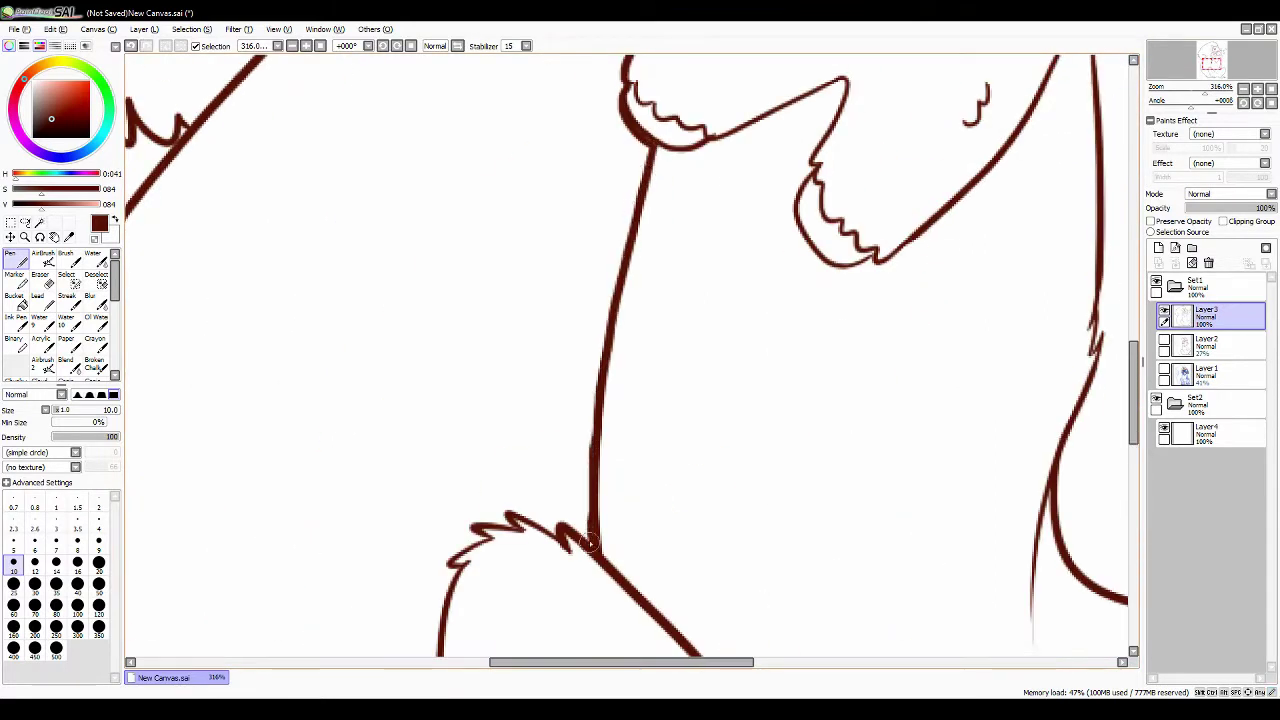
Thicken the near leg's outer edge, the underside of its toes and the base line through to the far foot's sole.
mouse_move(480, 540)
mouse_down()
mouse_move(448, 568)
mouse_move(490, 62)
mouse_up()
drag(490, 62, 482, 85)
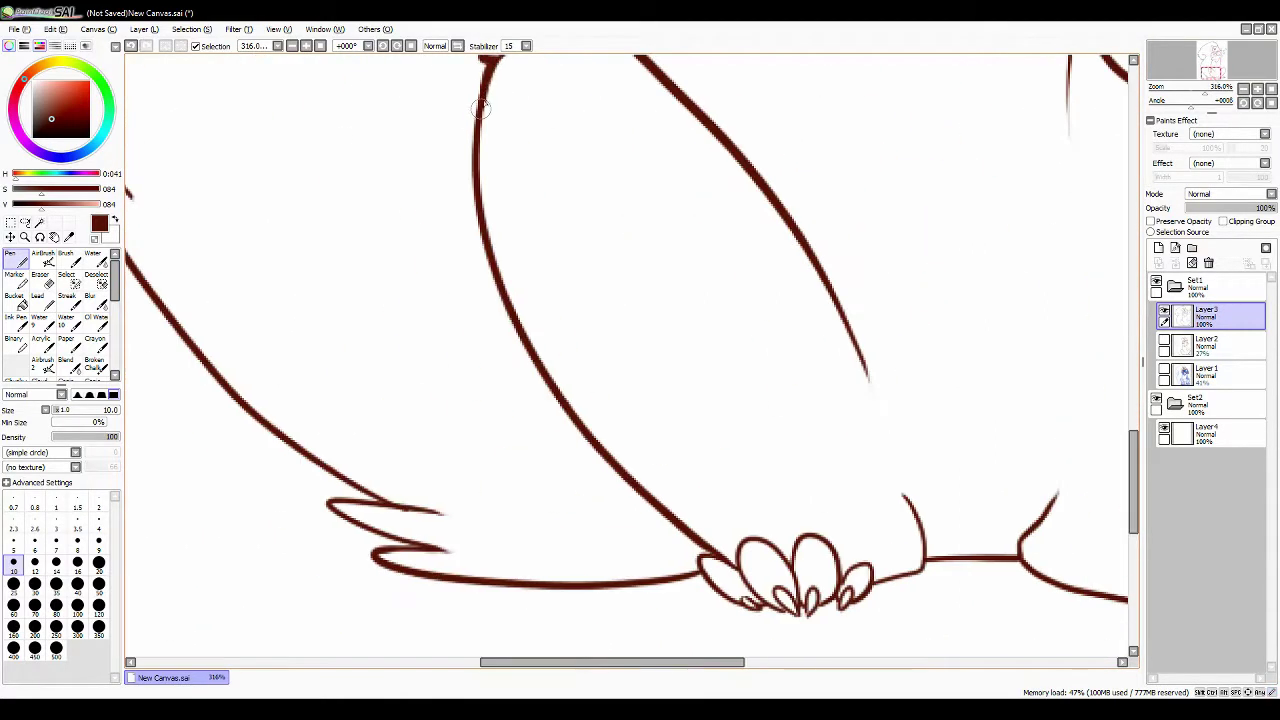
mouse_move(468, 140)
mouse_down()
mouse_move(555, 395)
mouse_move(720, 557)
mouse_up()
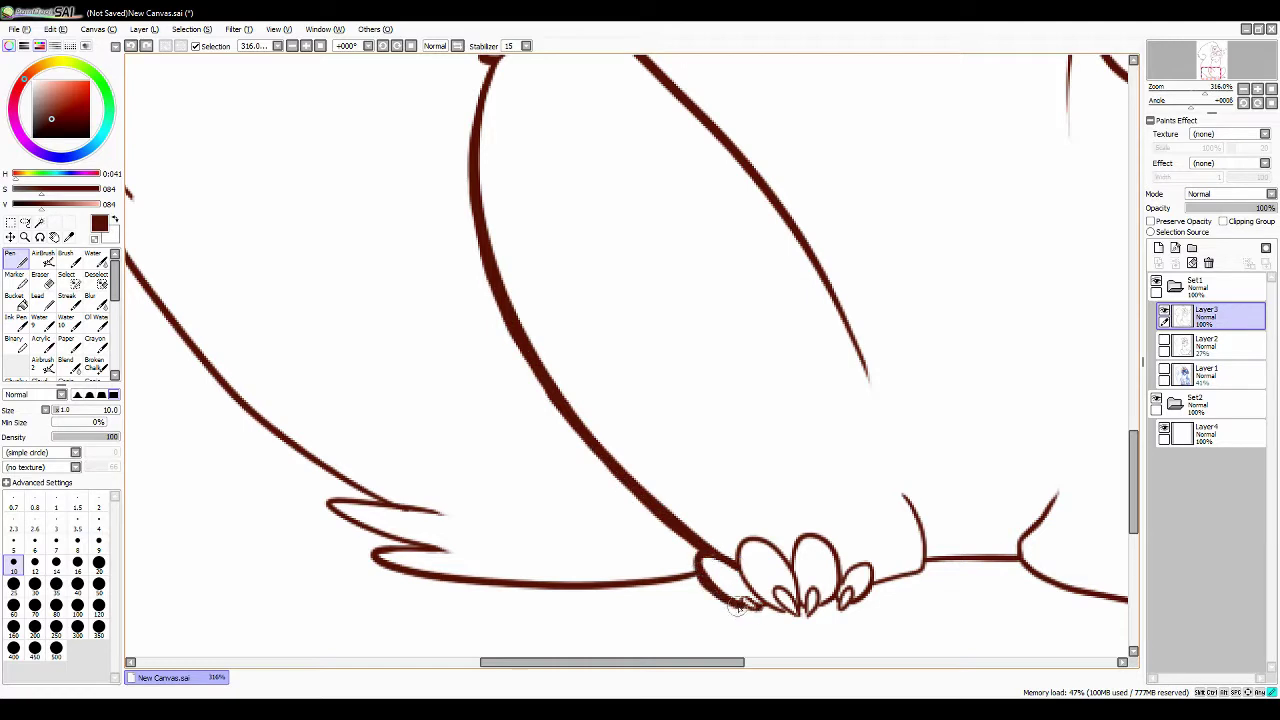
drag(939, 581, 470, 563)
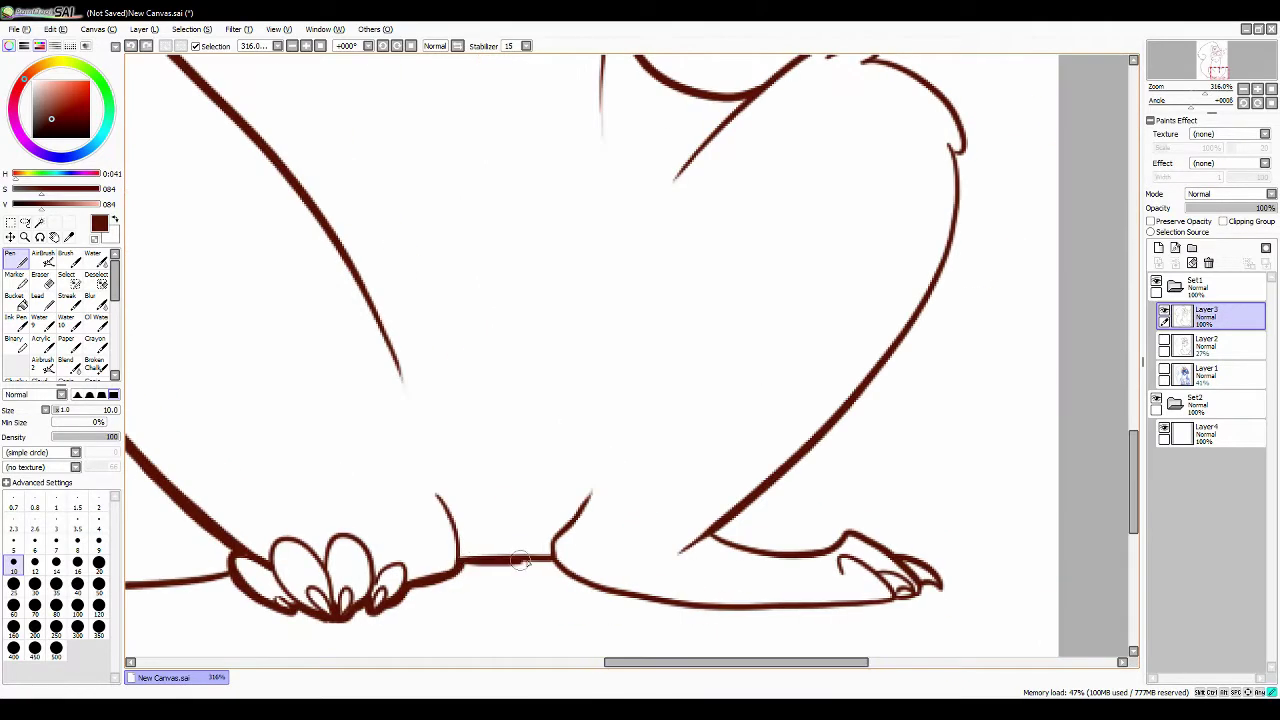
drag(596, 593, 902, 598)
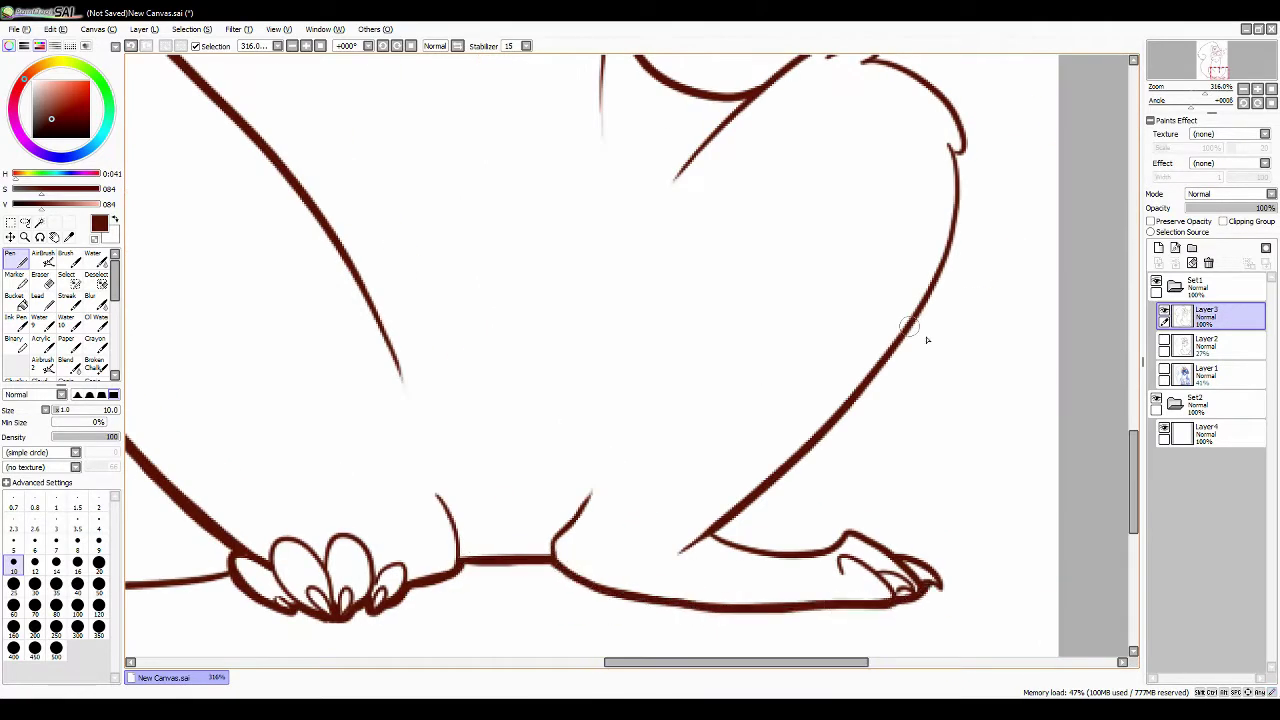
Thicken the outer edge of the far leg from the foot toward the knee.
scroll(857, 543, up, 1)
drag(848, 448, 948, 237)
key(ctrl+z)
scroll(940, 240, up, 10)
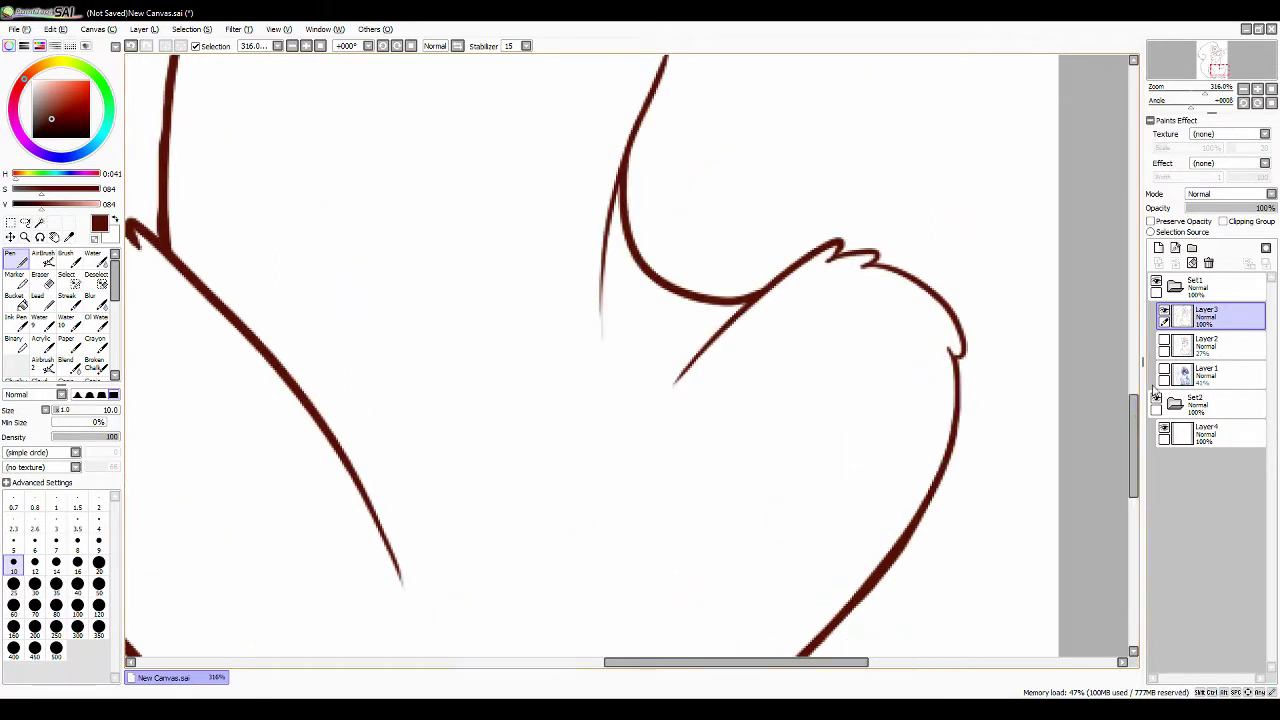
key(ctrl+z)
mouse_move(712, 476)
mouse_down()
mouse_move(805, 458)
mouse_move(715, 478)
mouse_up()
key(ctrl+z)
Thicken the outer contours around the lamb's head and limbs and the arms holding it.
drag(765, 385, 708, 475)
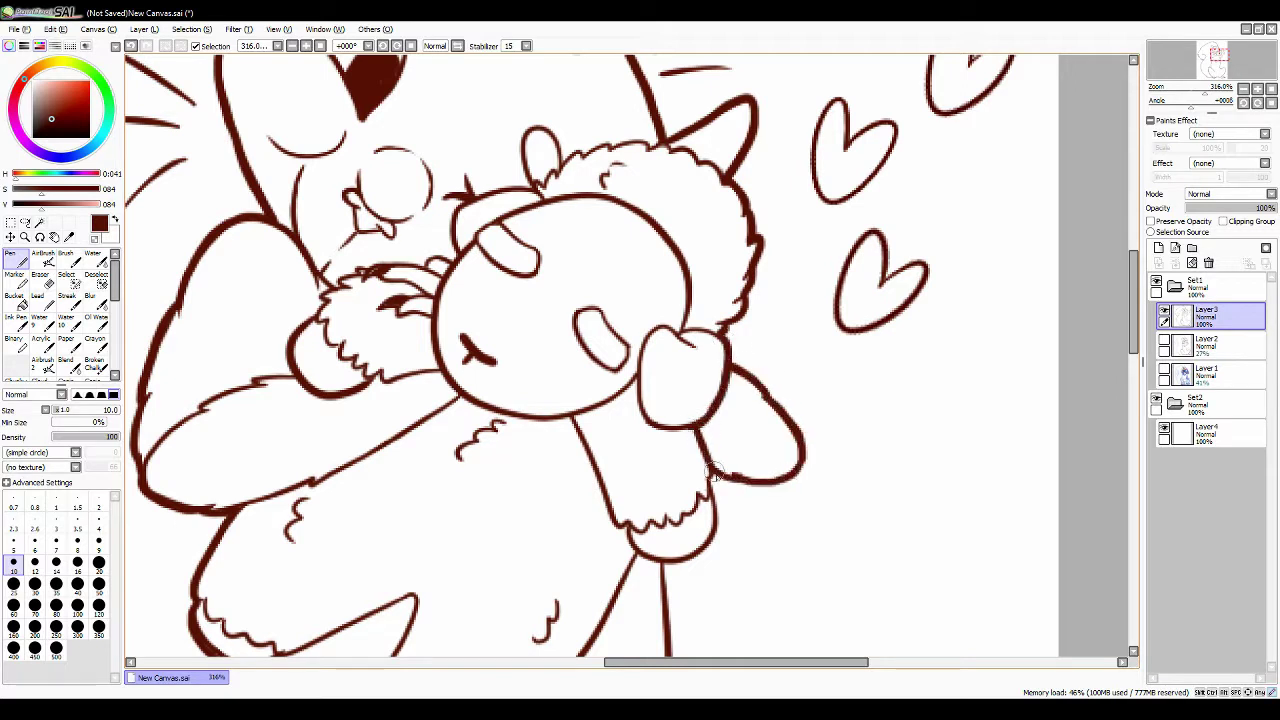
key(ctrl+z)
drag(450, 258, 535, 188)
key(ctrl+z)
scroll(463, 395, down, 5)
mouse_move(224, 418)
mouse_down()
mouse_move(354, 370)
mouse_move(372, 470)
mouse_move(440, 522)
mouse_up()
key(ctrl+z)
drag(640, 305, 606, 366)
Fill the background around the figure and hearts with green on Layer4 in the lower set, using the line art as the boundary.
key(minus)
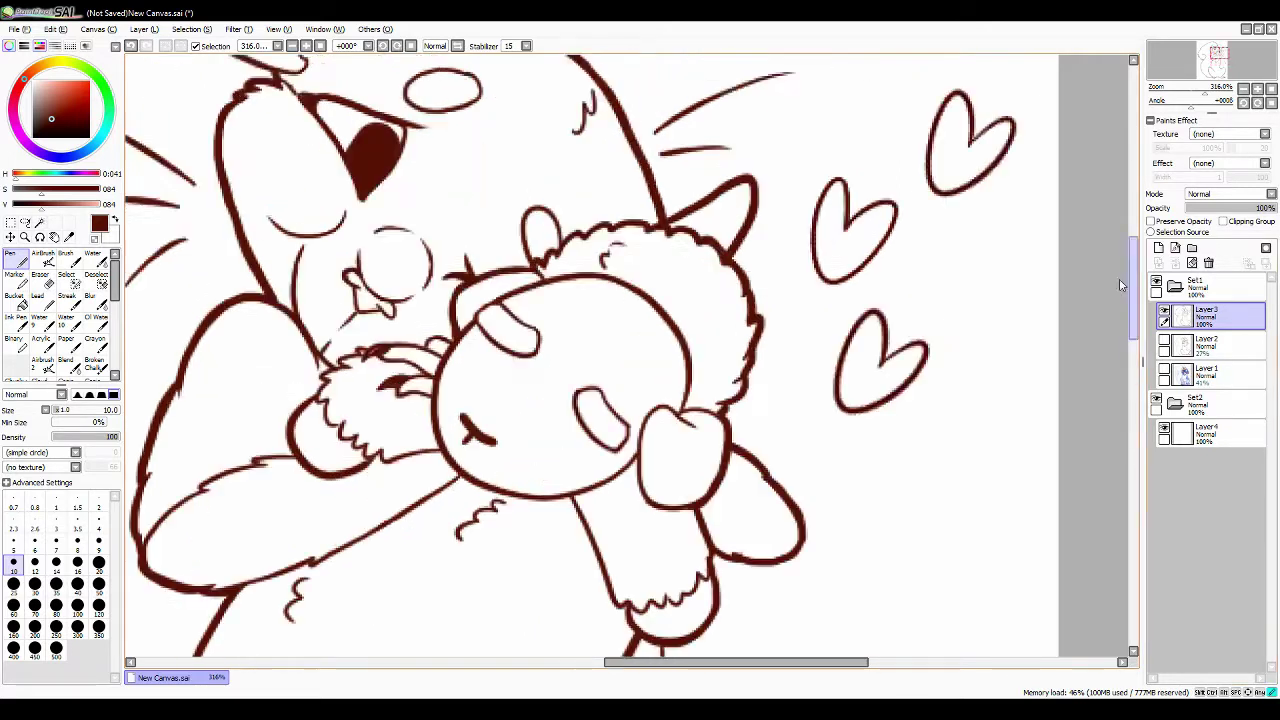
scroll(600, 360, down, 3)
key(plus)
scroll(1113, 385, down, 8)
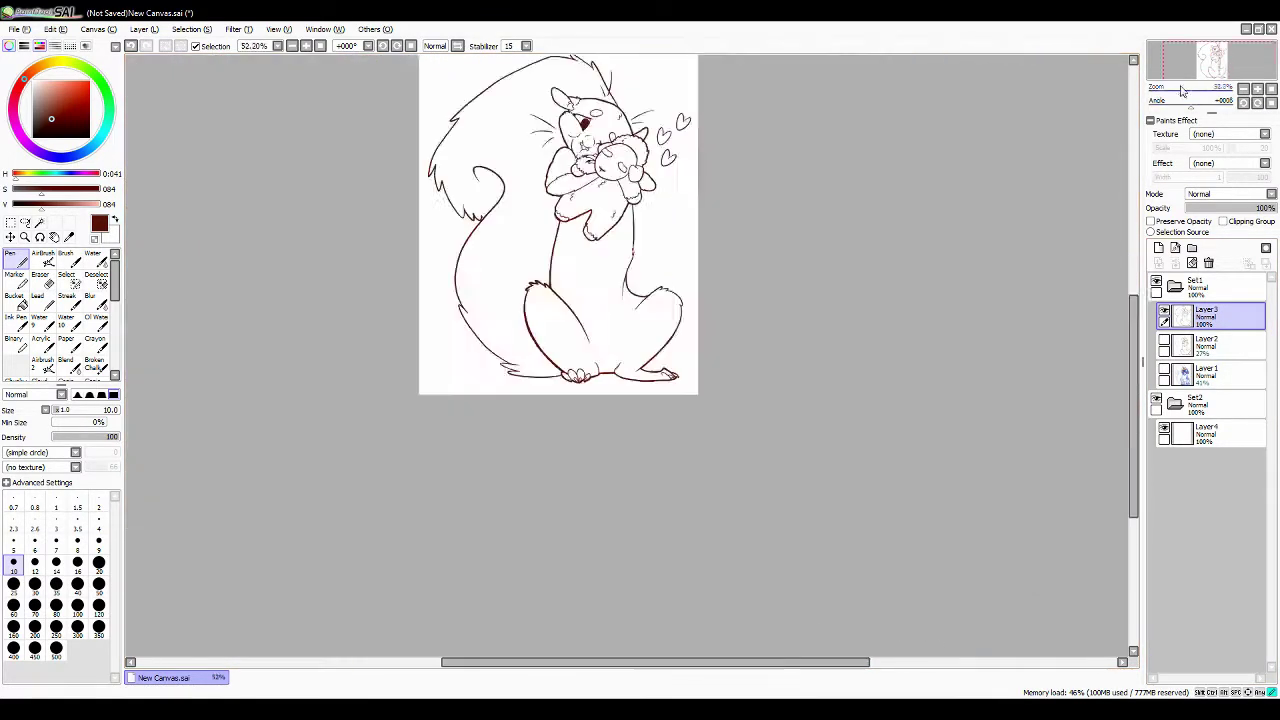
scroll(1120, 267, up, 1)
click(1210, 433)
click(14, 296)
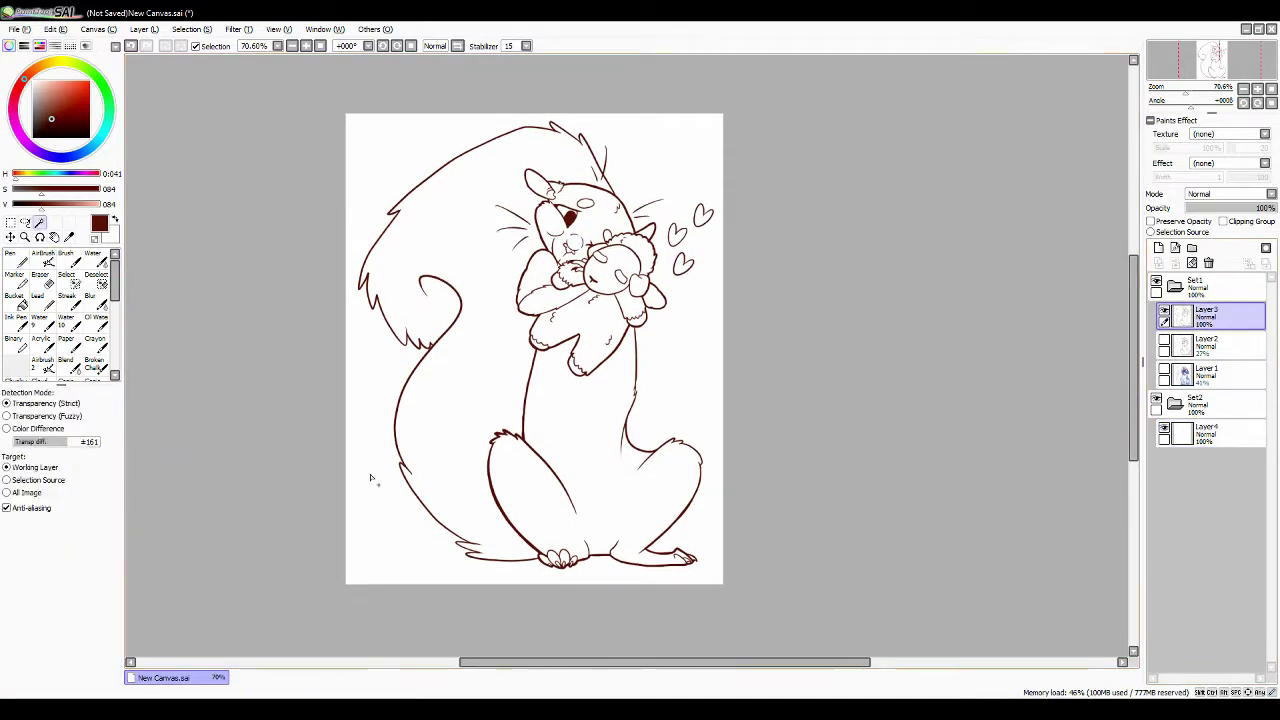
click(366, 477)
key(ctrl+z)
click(22, 130)
click(366, 477)
scroll(1208, 60, up, 5)
drag(1208, 60, 1212, 60)
key(n)
scroll(1208, 60, down, 5)
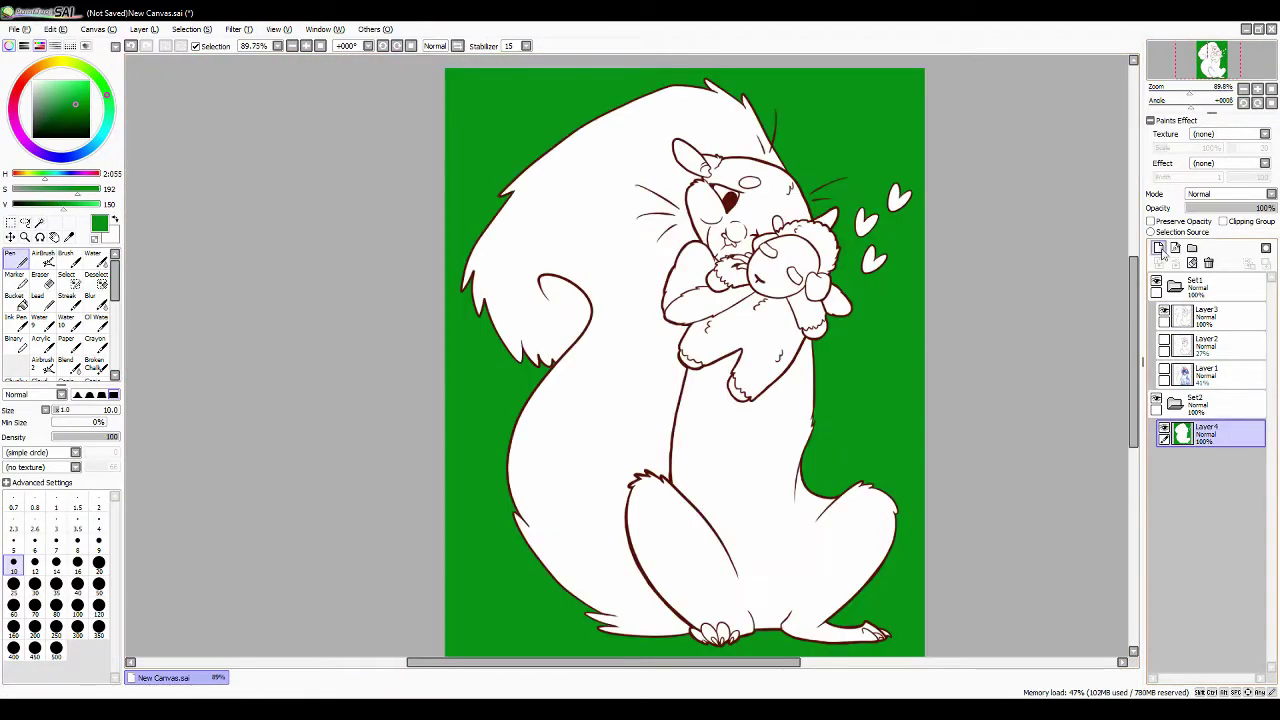
Add a new layer, fill the figure and heart silhouettes on it with muted brown, clear the selection and hide the green layer.
click(1158, 247)
click(40, 222)
click(873, 263)
click(60, 110)
click(873, 263)
click(14, 296)
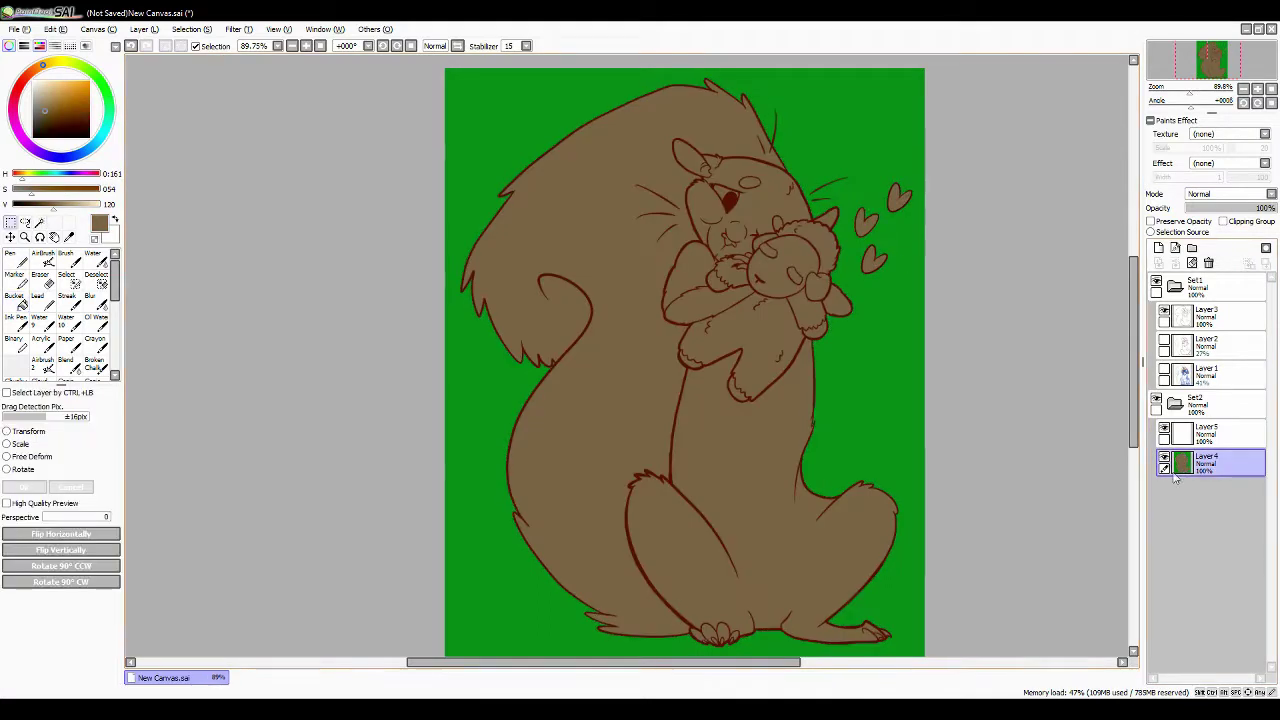
key(ctrl+z)
click(1210, 432)
click(873, 263)
key(ctrl+d)
click(1164, 461)
Add a layer clipped to the silhouette, fill it with a warmer brown, and add another clipped layer above it.
click(10, 237)
click(1158, 247)
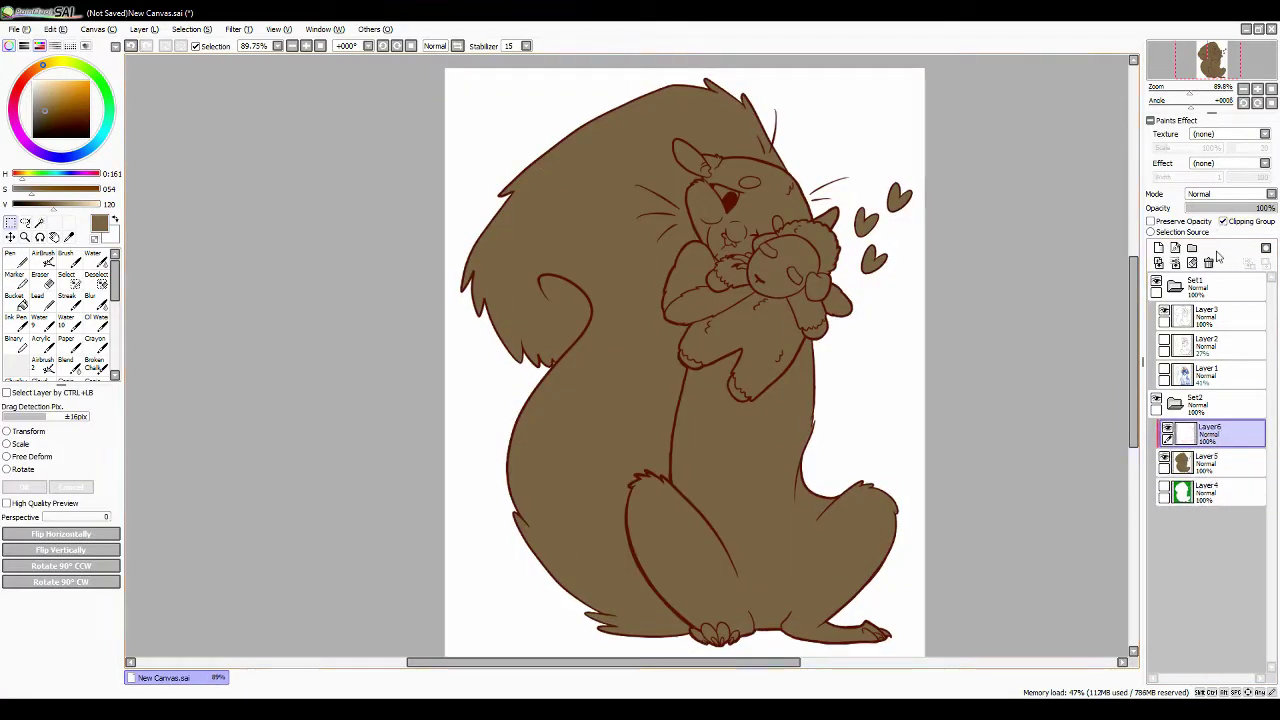
scroll(594, 390, up, 1)
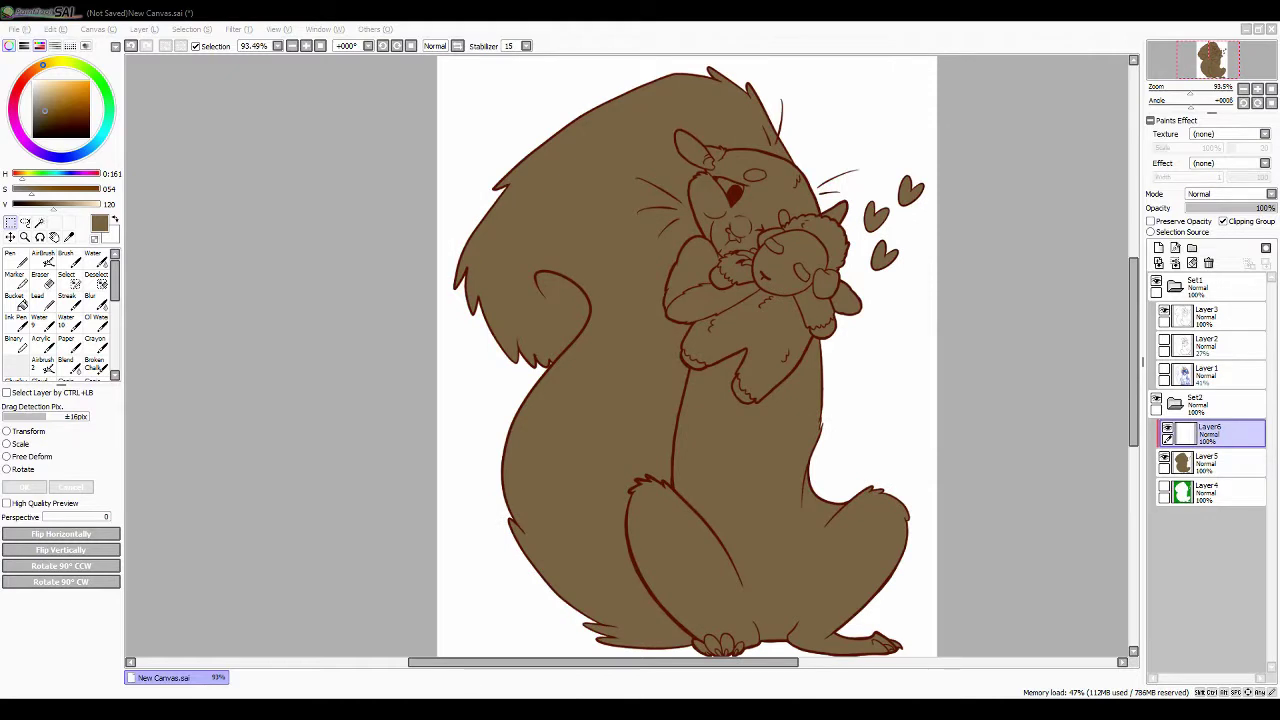
click(42, 67)
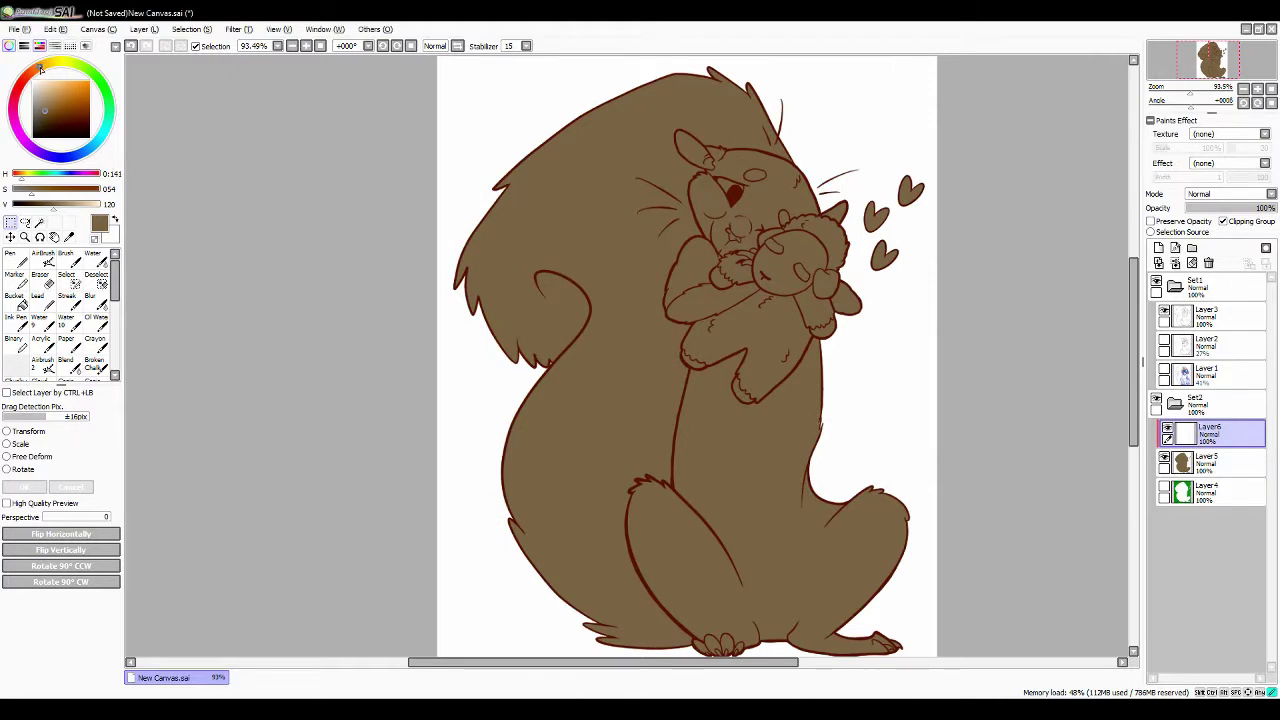
click(49, 106)
key(ctrl+shift+n)
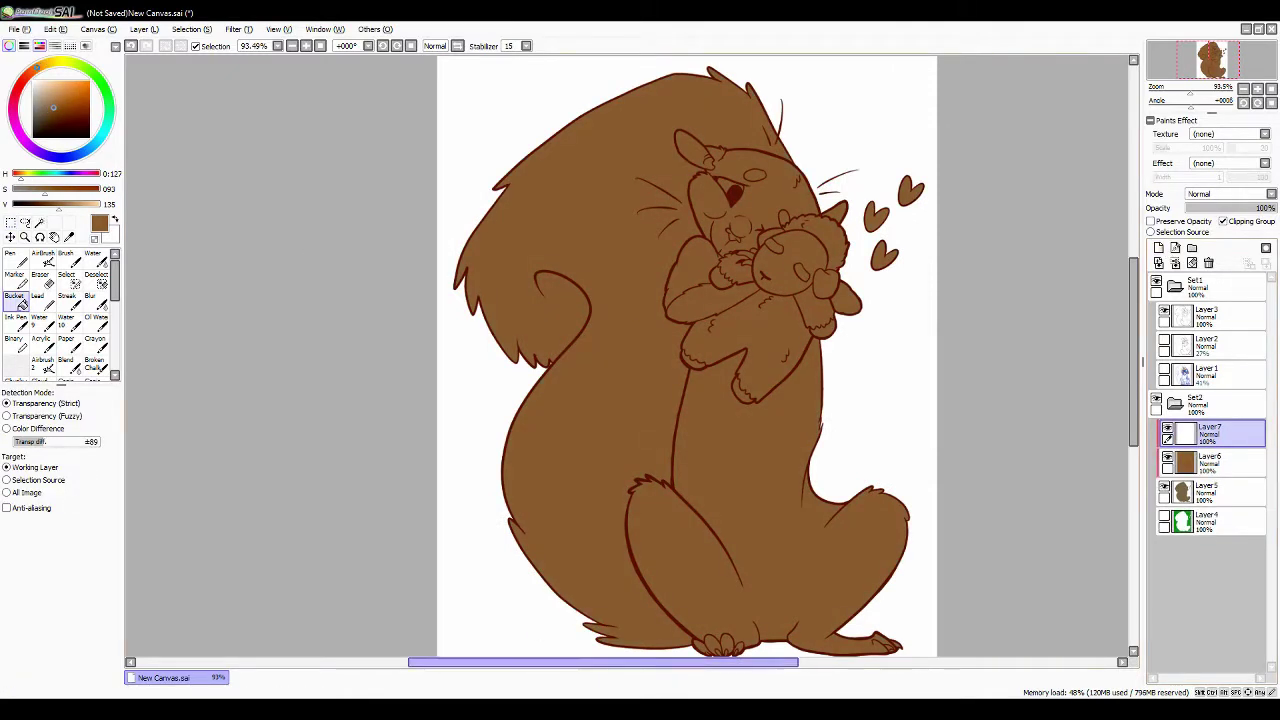
Outline the pale belly and near inner-leg markings in off-white on Layer7, filling in the small area beside the near foot.
scroll(640, 360, up, 4)
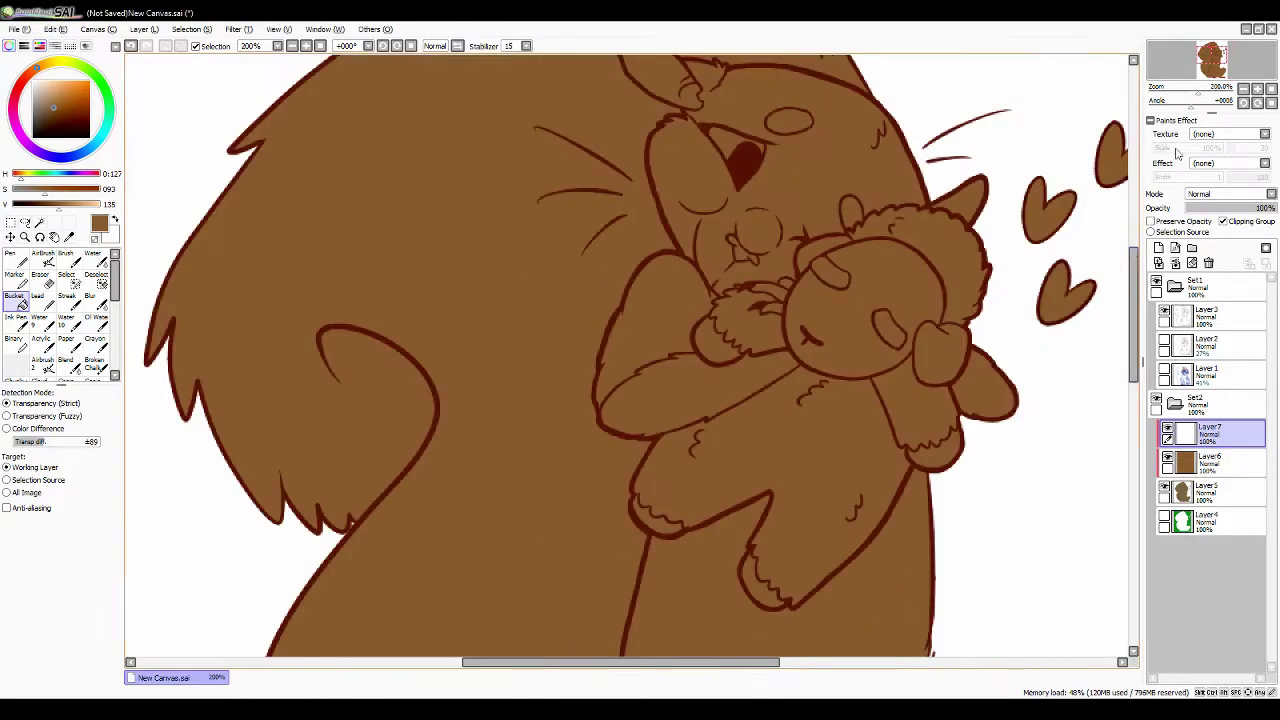
key(n)
mouse_move(475, 120)
mouse_down()
mouse_move(439, 408)
mouse_move(530, 207)
mouse_up()
mouse_move(478, 150)
mouse_down()
mouse_move(471, 314)
mouse_move(655, 463)
mouse_up()
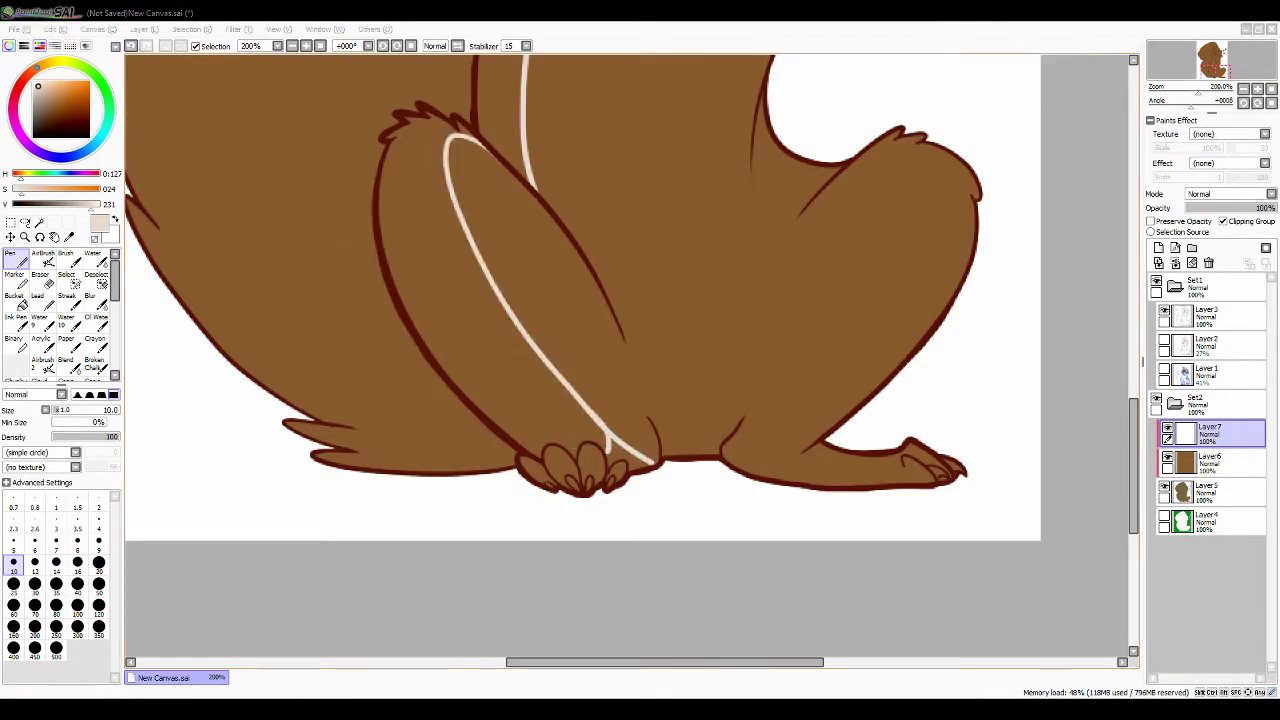
scroll(776, 385, up, 2)
scroll(597, 540, down, 2)
scroll(597, 540, up, 2)
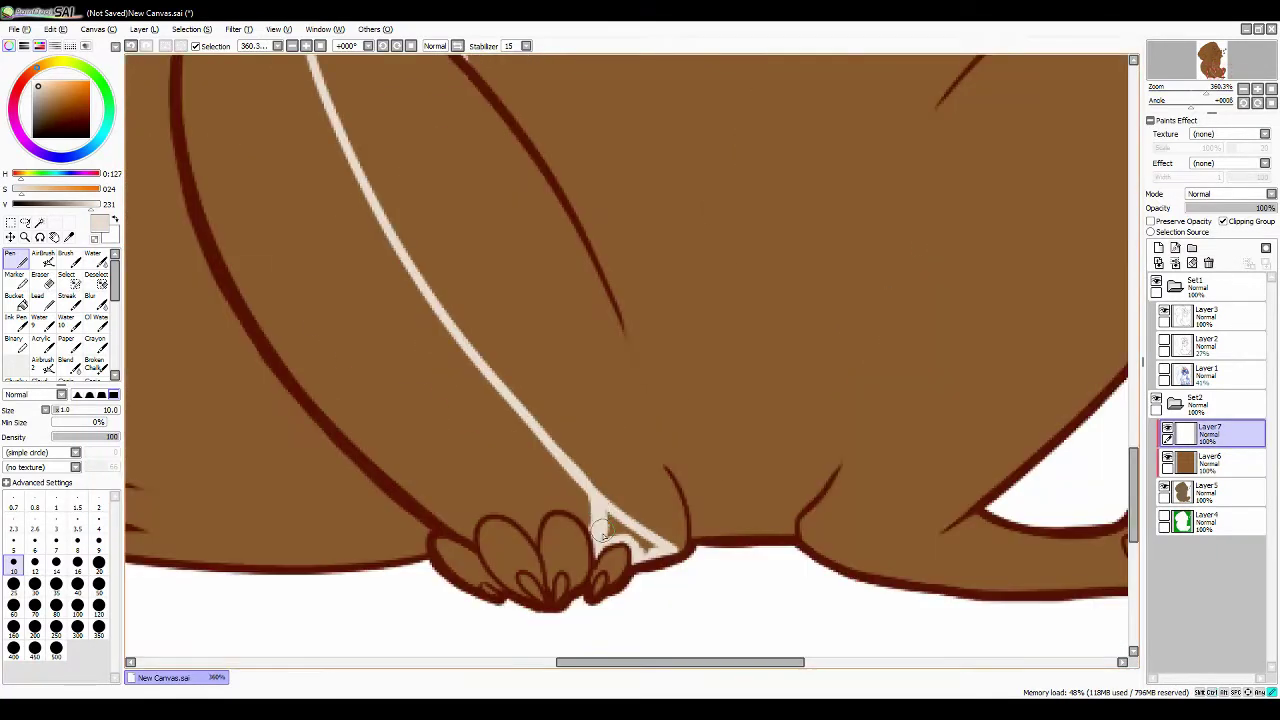
Outline the pale marking inside the far thigh with a curve from the hip around the knee down to the ankle.
drag(1210, 68, 1215, 75)
drag(690, 344, 706, 432)
scroll(572, 172, down, 3)
scroll(572, 172, up, 2)
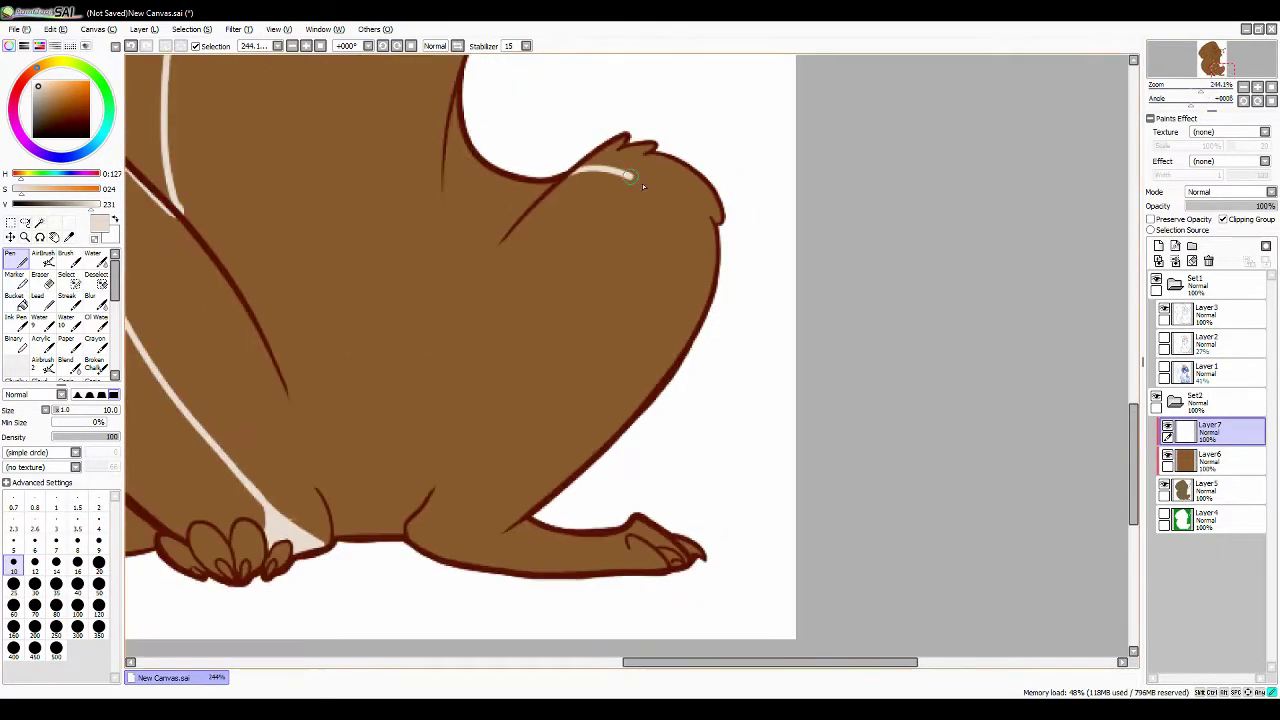
drag(572, 168, 532, 498)
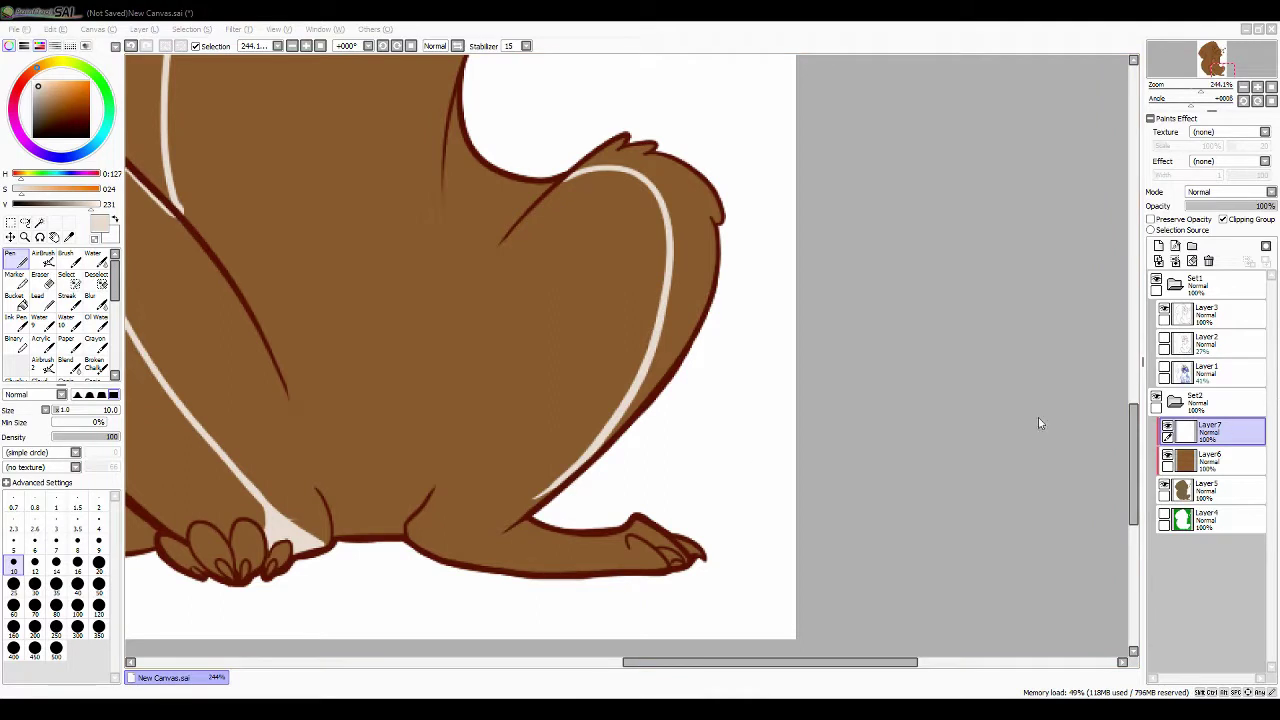
Continue the off-white marking outline along the base and far foot, and along the belly's upper edge beneath the lamb.
drag(335, 540, 482, 564)
drag(522, 516, 590, 566)
scroll(640, 400, up, 5)
mouse_move(218, 250)
mouse_down()
mouse_move(322, 343)
mouse_move(465, 185)
mouse_up()
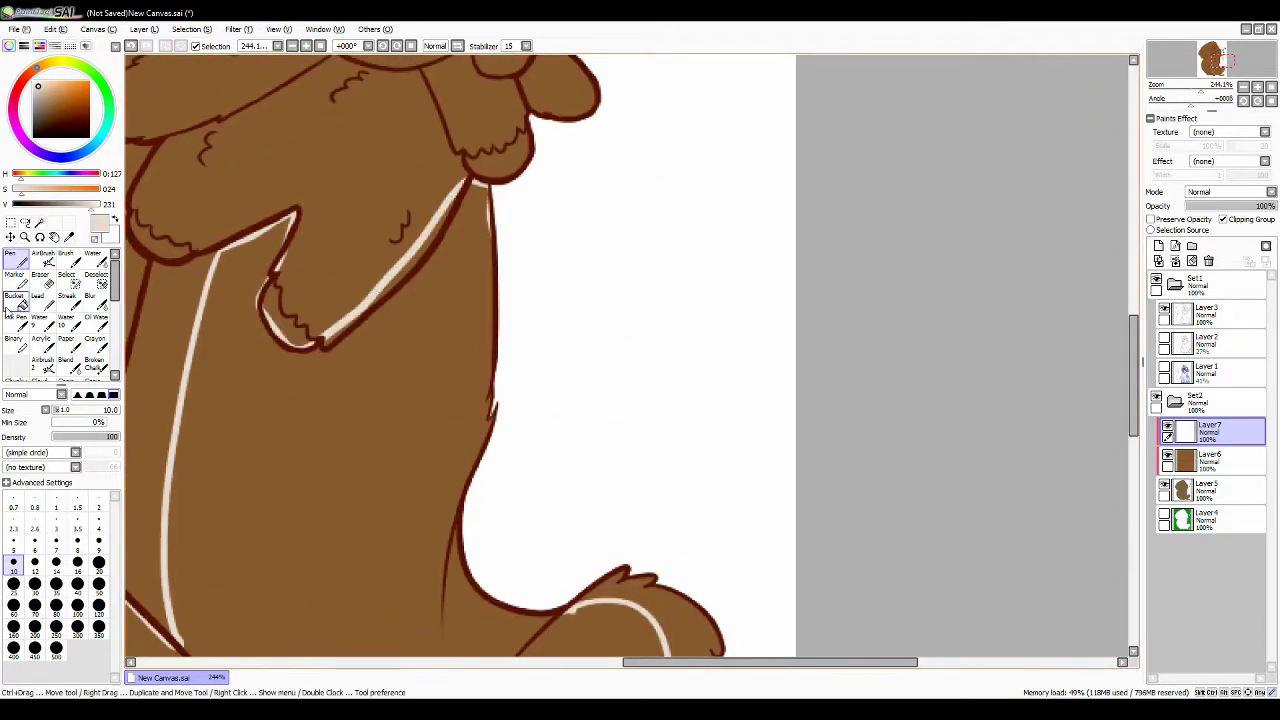
Fill the outlined belly with off-white and draw the pale marking's curved edge beside the near upper arm.
scroll(400, 300, up, 7)
scroll(400, 300, left, 3)
drag(399, 244, 363, 370)
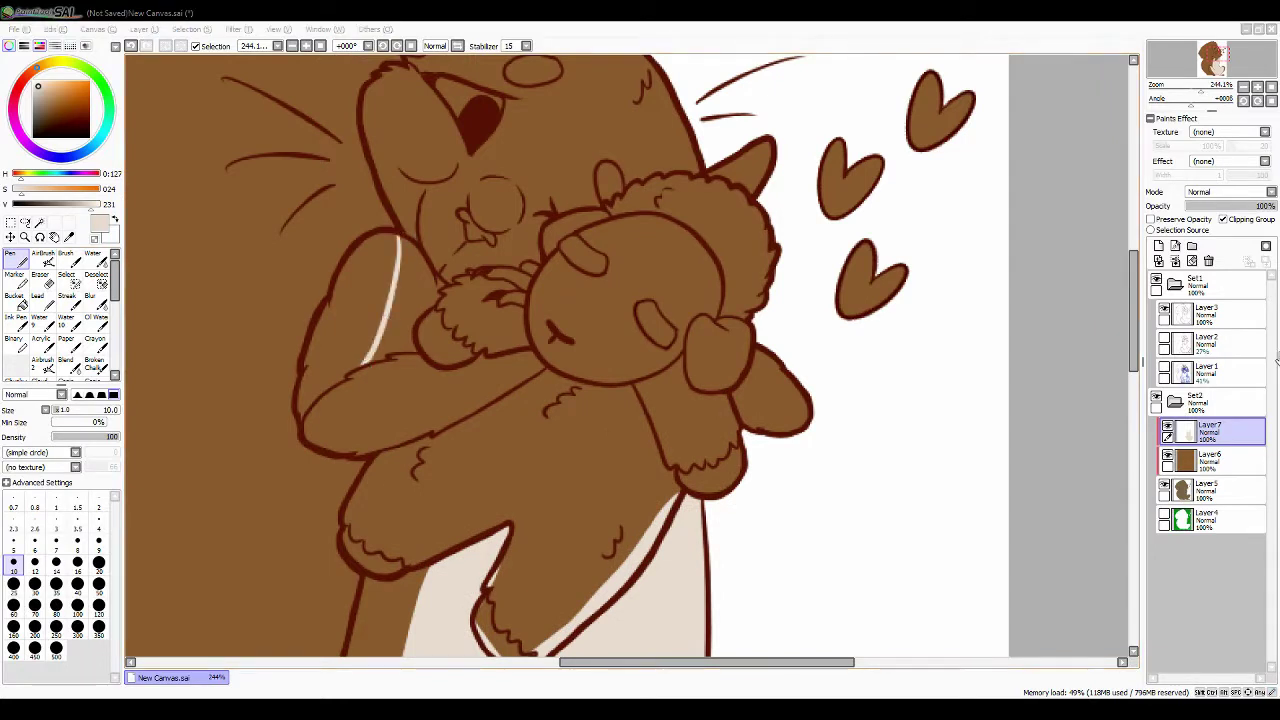
click(420, 690)
key(ctrl+z)
drag(414, 246, 386, 355)
Paint the small off-white patches beneath the cheek and between the chest and the near arm.
scroll(600, 300, up, 3)
mouse_move(338, 293)
mouse_down()
mouse_move(402, 350)
mouse_move(371, 343)
mouse_up()
mouse_move(438, 502)
mouse_down()
mouse_move(388, 362)
mouse_move(385, 430)
mouse_move(345, 495)
mouse_move(350, 480)
mouse_up()
scroll(620, 600, down, 4)
scroll(620, 604, up, 3)
scroll(474, 363, down, 4)
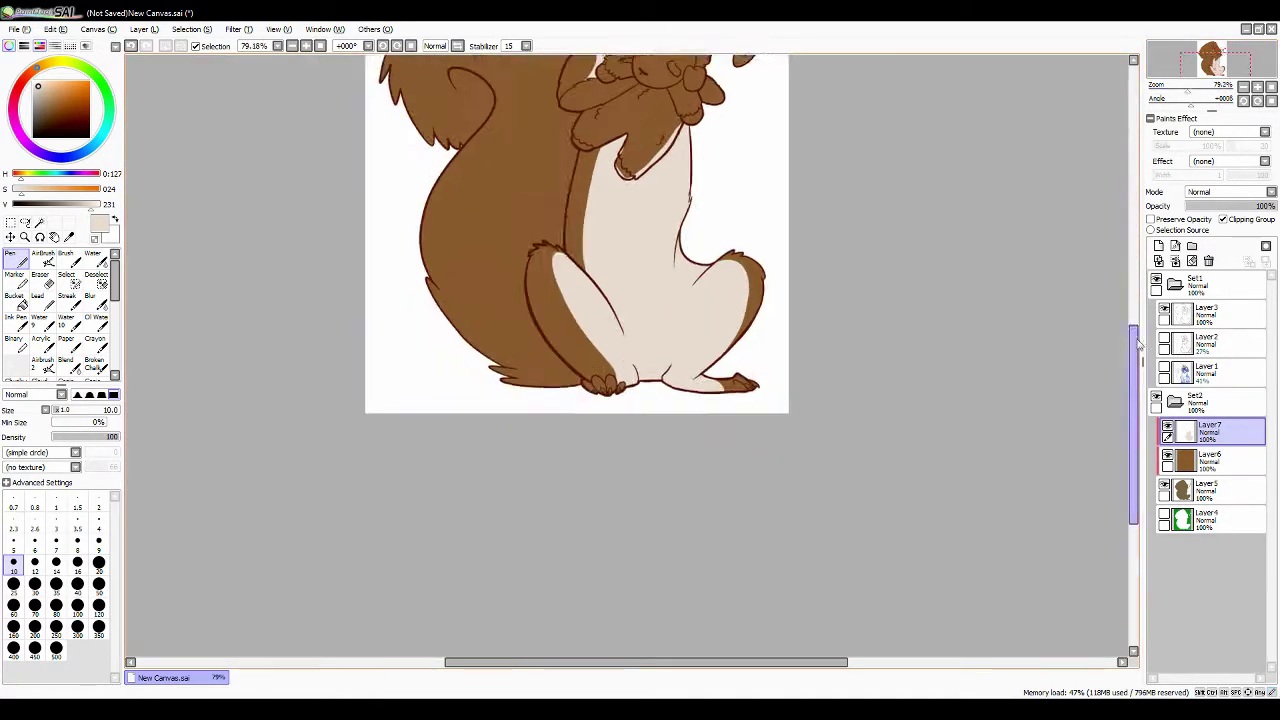
Outline jagged off-white fur tufts along the tail's lower edge down to the near foot and fill the area.
scroll(476, 509, up, 3)
mouse_move(390, 446)
mouse_down()
mouse_move(435, 495)
mouse_move(670, 632)
mouse_up()
scroll(386, 443, up, 2)
drag(355, 215, 520, 415)
mouse_move(365, 250)
mouse_down()
mouse_move(524, 430)
mouse_move(620, 485)
mouse_move(749, 511)
mouse_move(565, 410)
mouse_move(450, 320)
mouse_up()
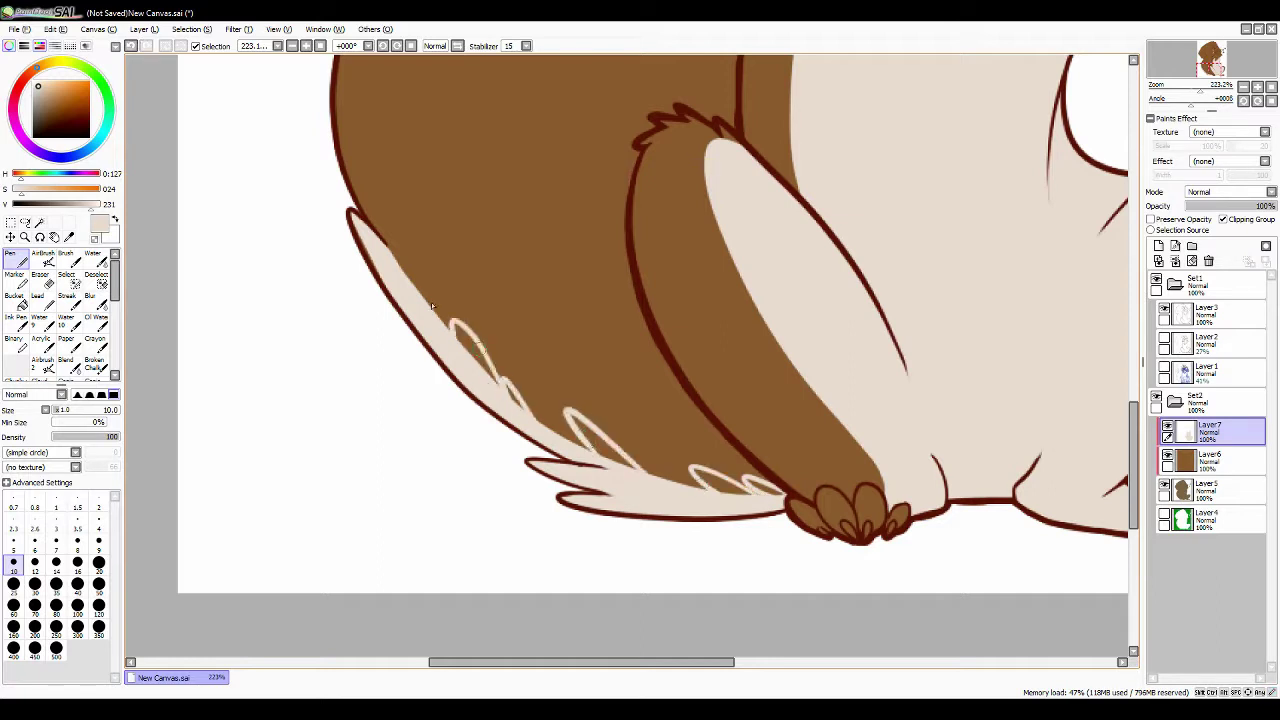
mouse_move(515, 400)
mouse_down()
mouse_move(628, 480)
mouse_move(782, 495)
mouse_up()
scroll(556, 322, down, 4)
scroll(556, 322, up, 2)
scroll(556, 319, up, 2)
scroll(880, 267, down, 4)
scroll(880, 267, up, 4)
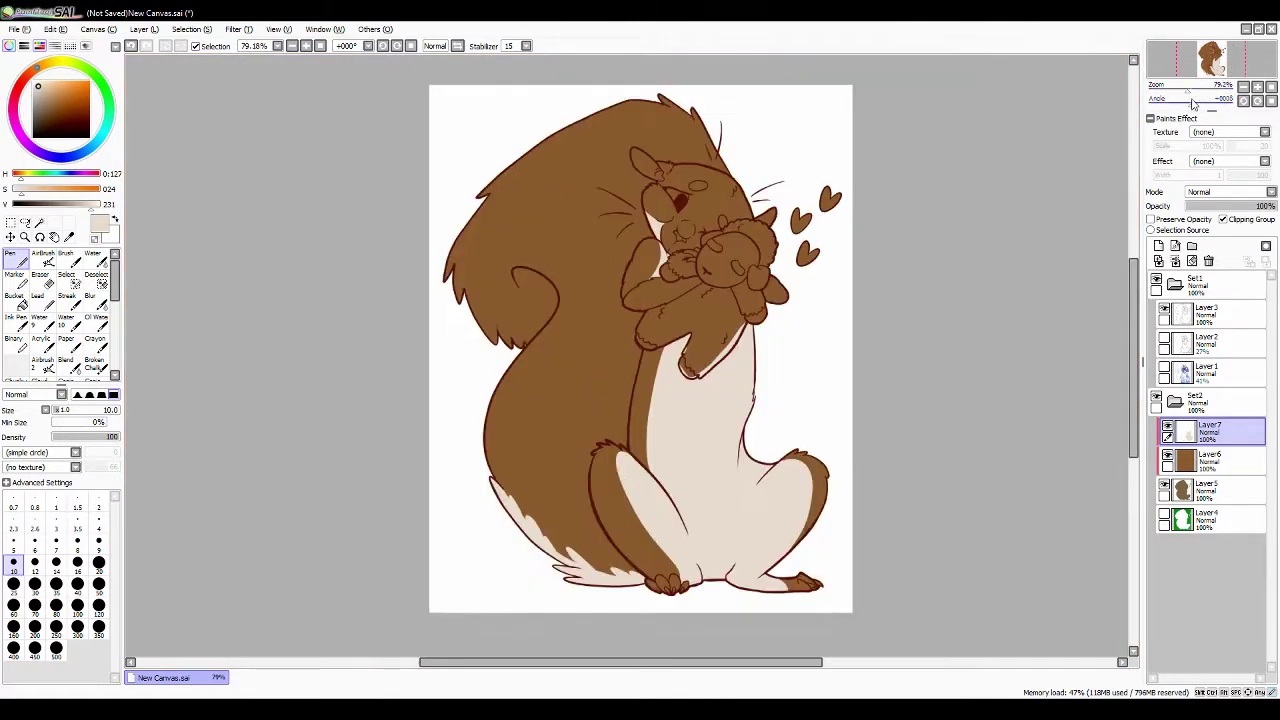
Add a clipped layer above Layer7, outline the forehead and upper face in grey-brown, and fill that area.
click(1158, 246)
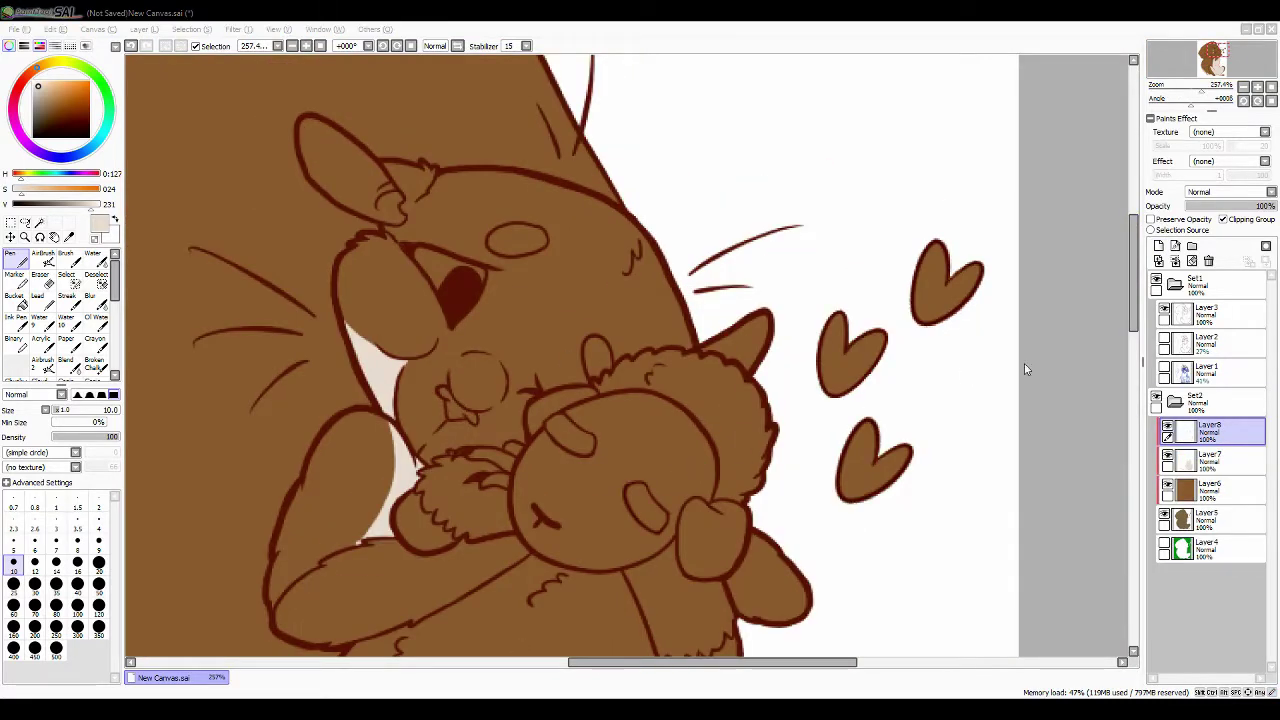
drag(1182, 88, 1197, 97)
alt+click(434, 357)
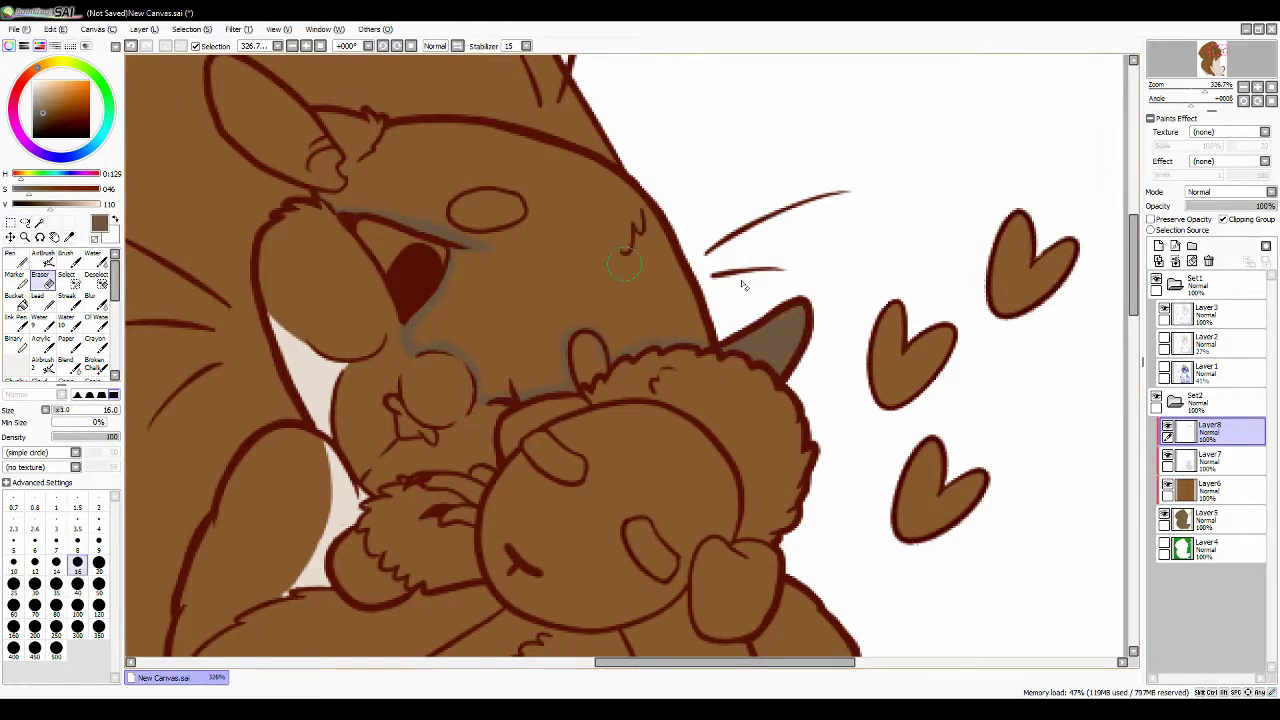
key(b)
click(400, 170)
key(e)
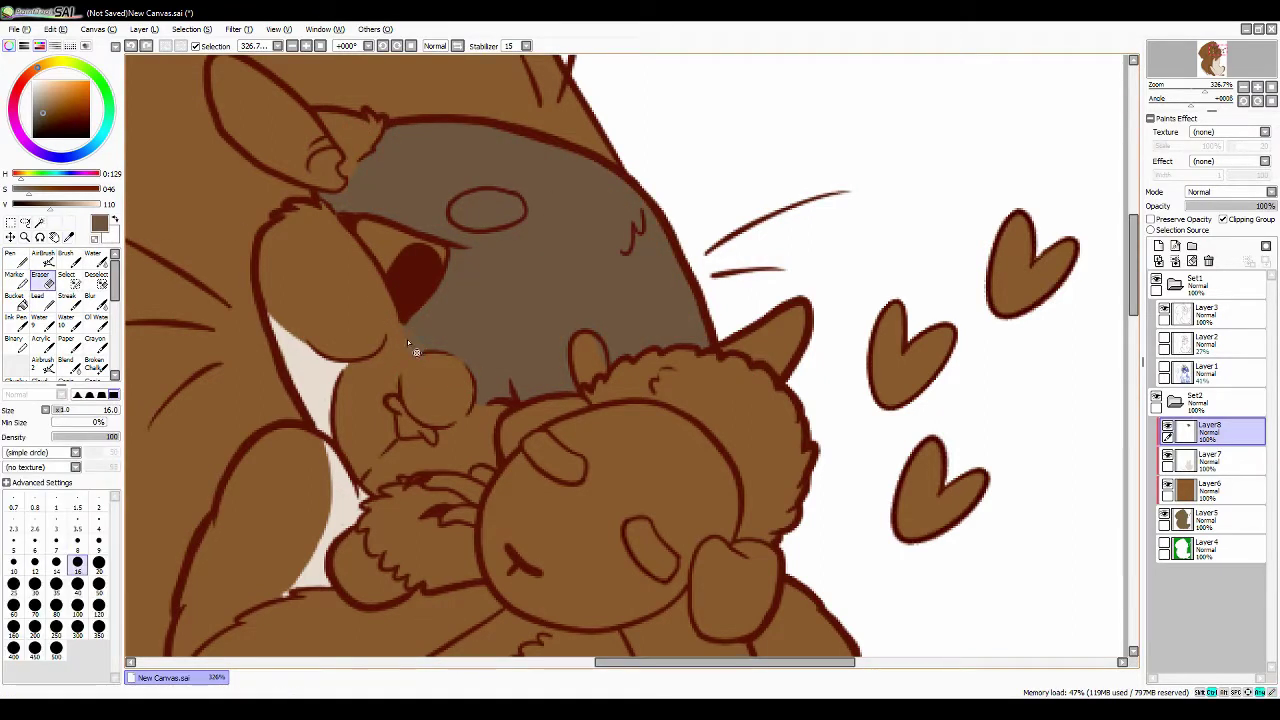
Paint a ragged grey-brown fur strip along the back edge of the torso, from under the lamb to the near thigh.
key(n)
scroll(404, 354, down, 3)
scroll(531, 123, up, 3)
scroll(431, 165, up, 2)
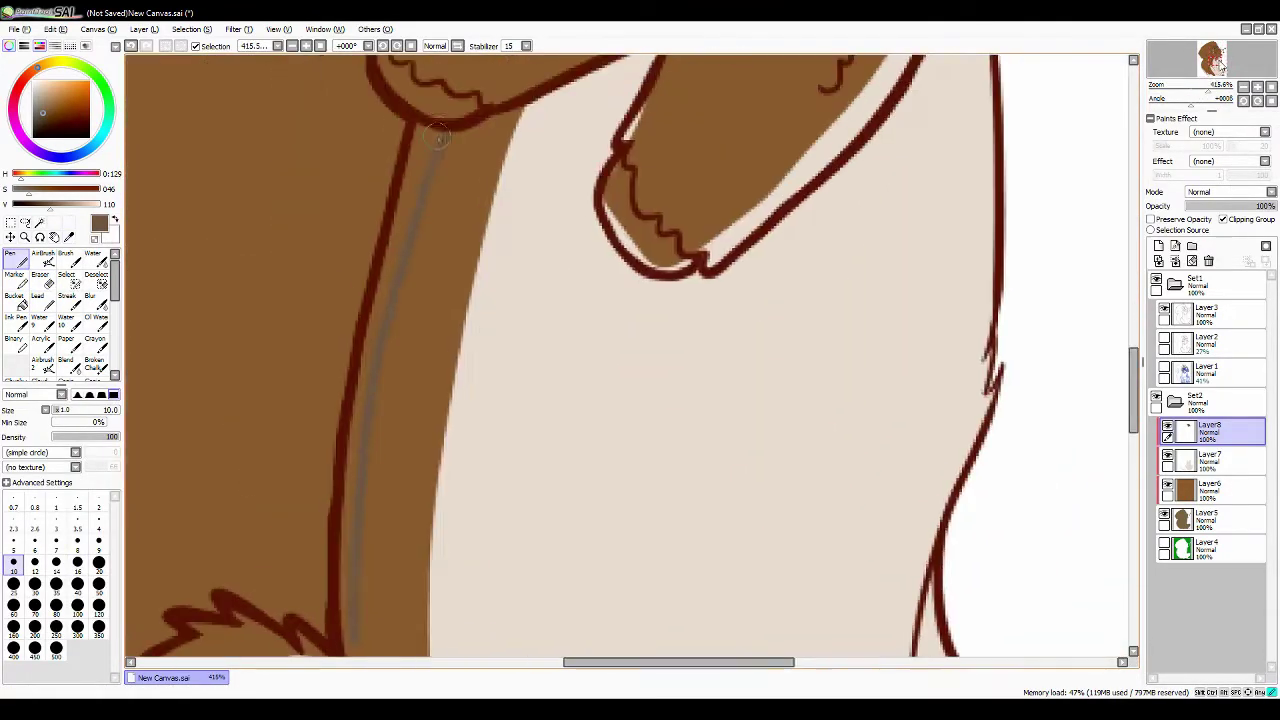
scroll(408, 400, down, 3)
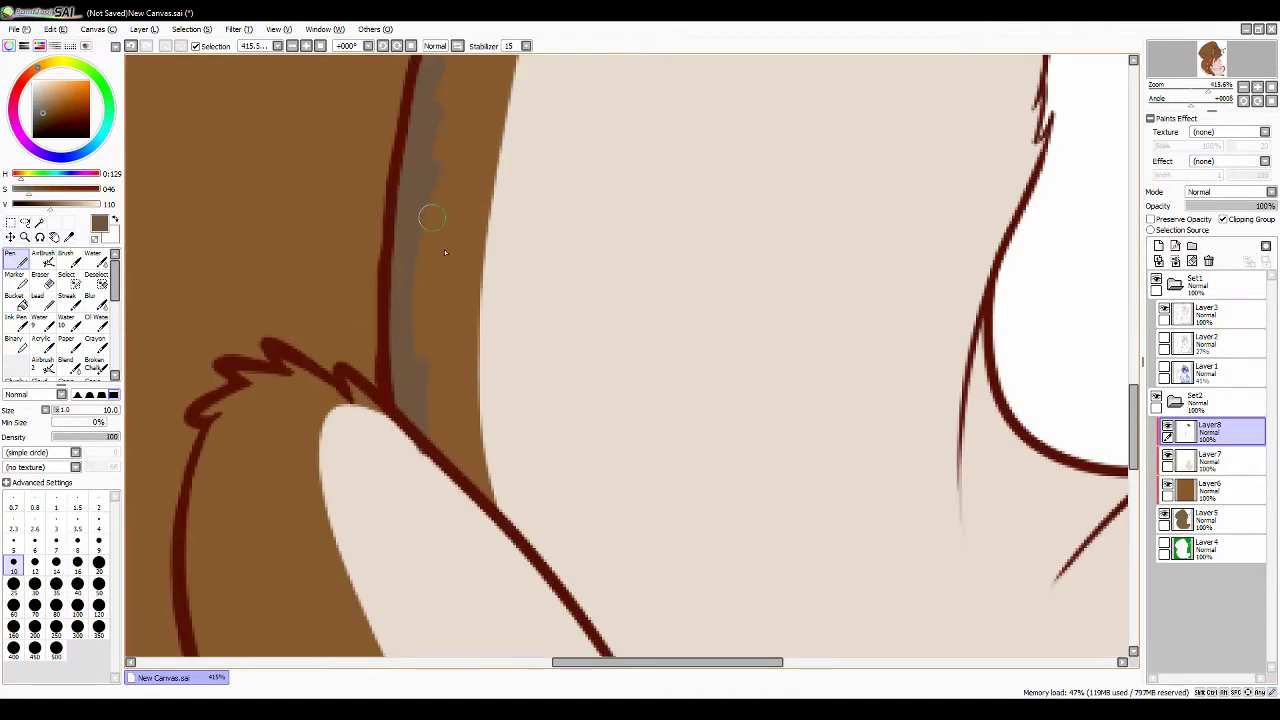
scroll(634, 138, down, 3)
Paint a ragged grey-brown band along the near thigh's outer edge from the knee tuft down to the toes.
click(1218, 75)
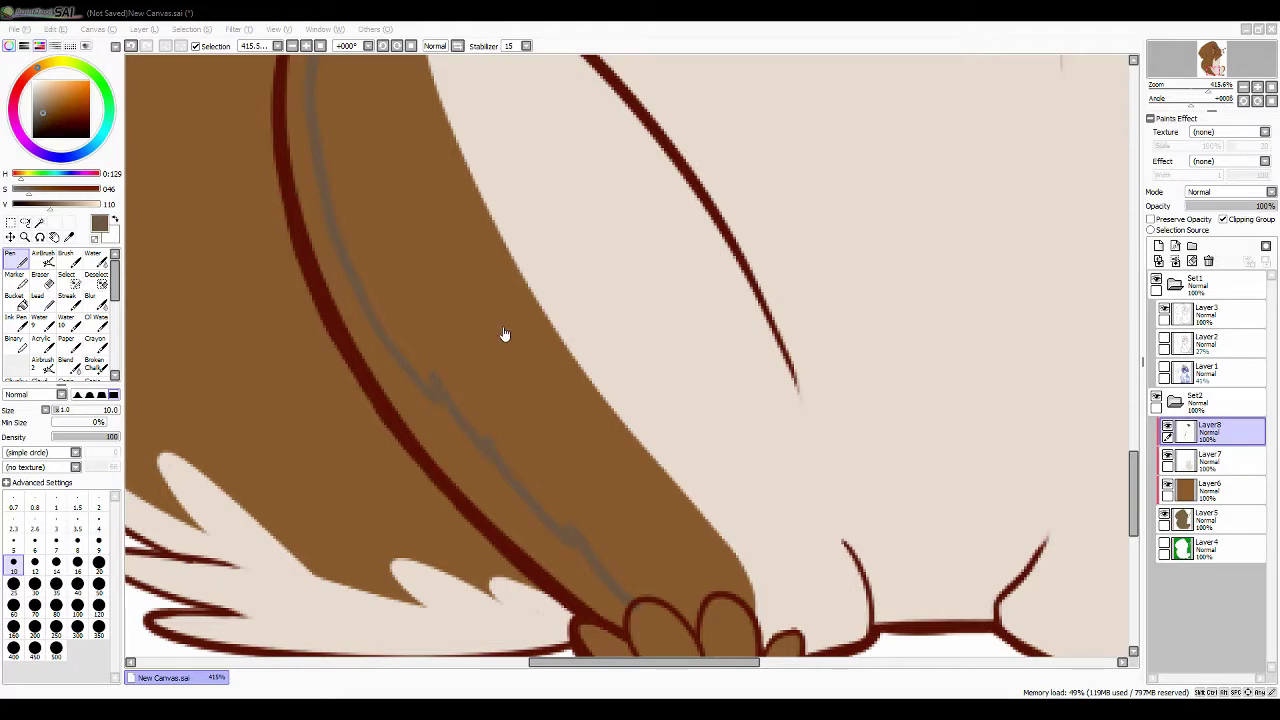
scroll(572, 531, up, 5)
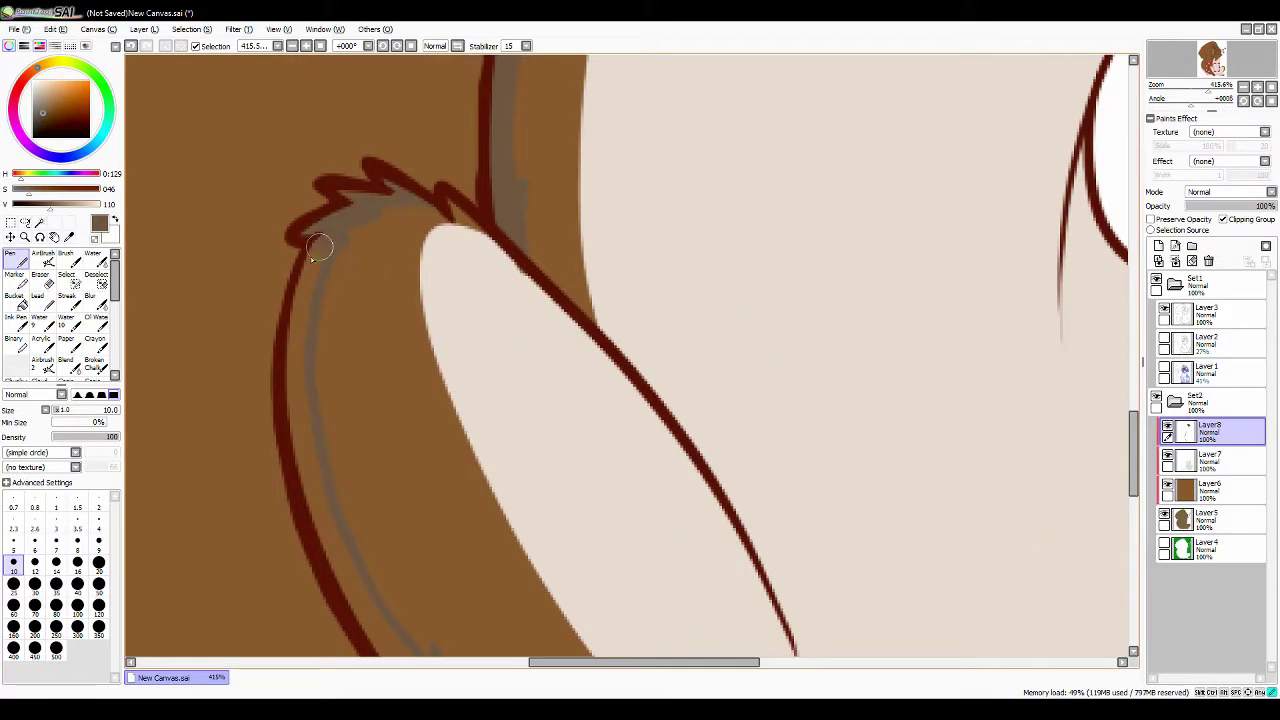
scroll(312, 494, down, 5)
mouse_move(568, 438)
mouse_down()
mouse_move(734, 533)
mouse_move(777, 506)
mouse_move(599, 503)
mouse_move(740, 535)
mouse_up()
Shade the far knee's outer tufts and the far foot in grey-brown.
scroll(783, 527, right, 5)
scroll(740, 535, up, 5)
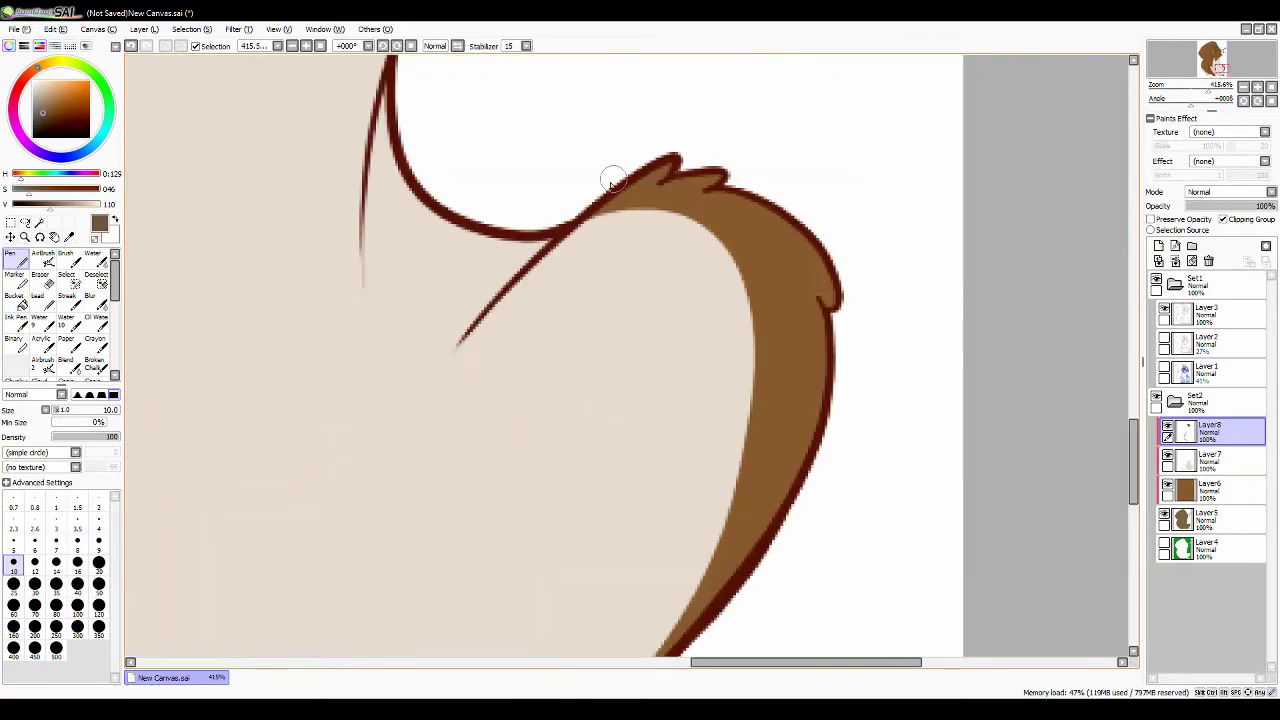
drag(708, 182, 546, 203)
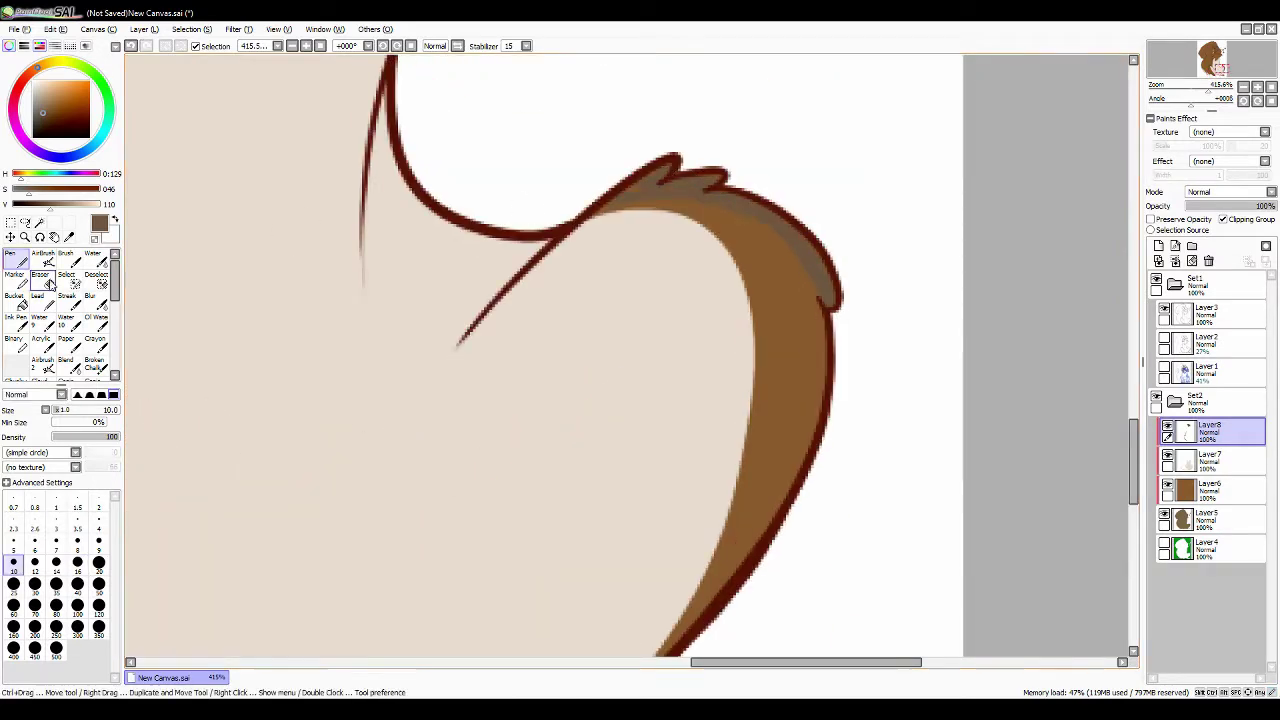
scroll(830, 305, down, 5)
scroll(640, 360, up, 5)
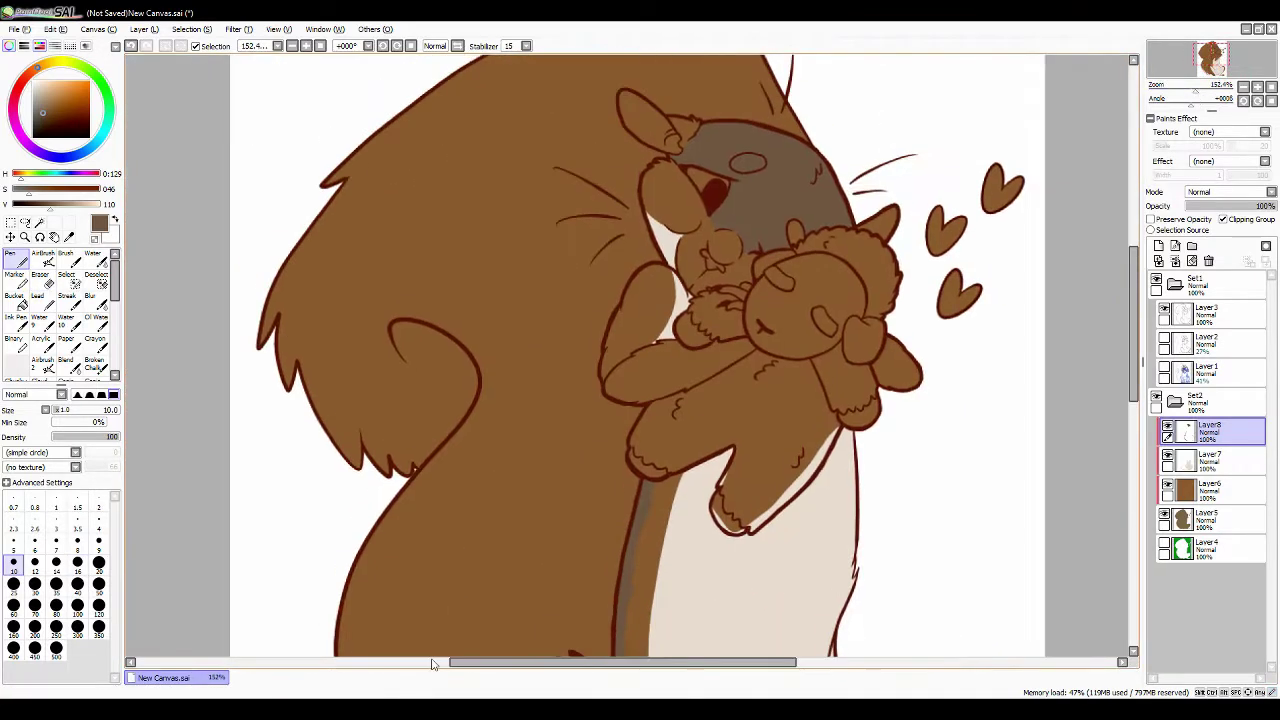
Colour both of the creature's arms and the fingers beside the lamb in grey-brown, with a ragged inner edge on the upper arm.
scroll(706, 132, up, 5)
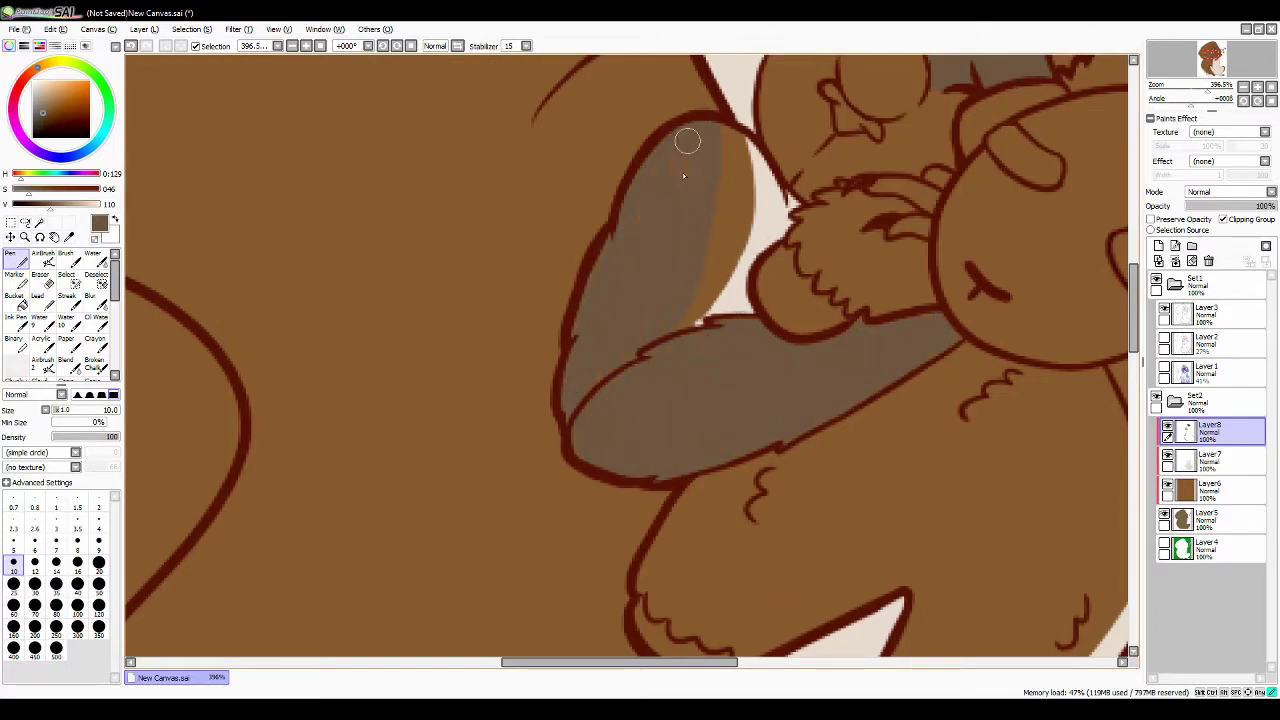
scroll(687, 285, right, 5)
drag(785, 415, 850, 335)
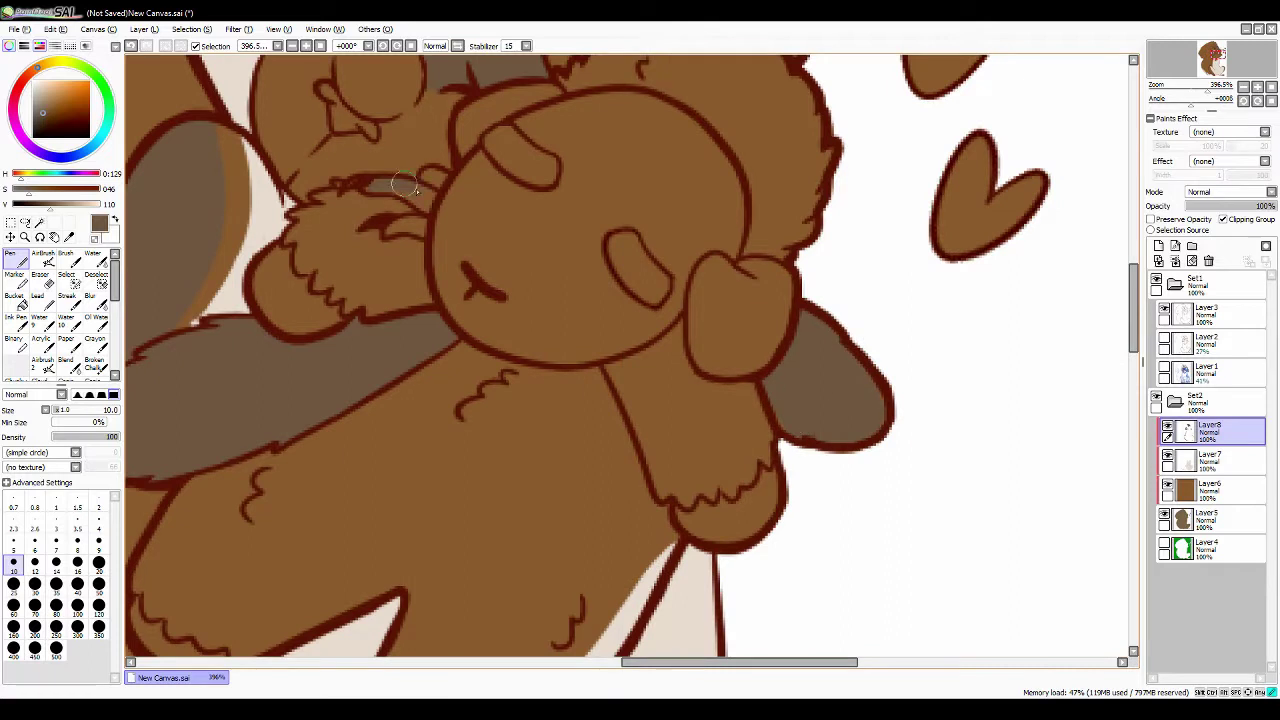
scroll(470, 243, left, 5)
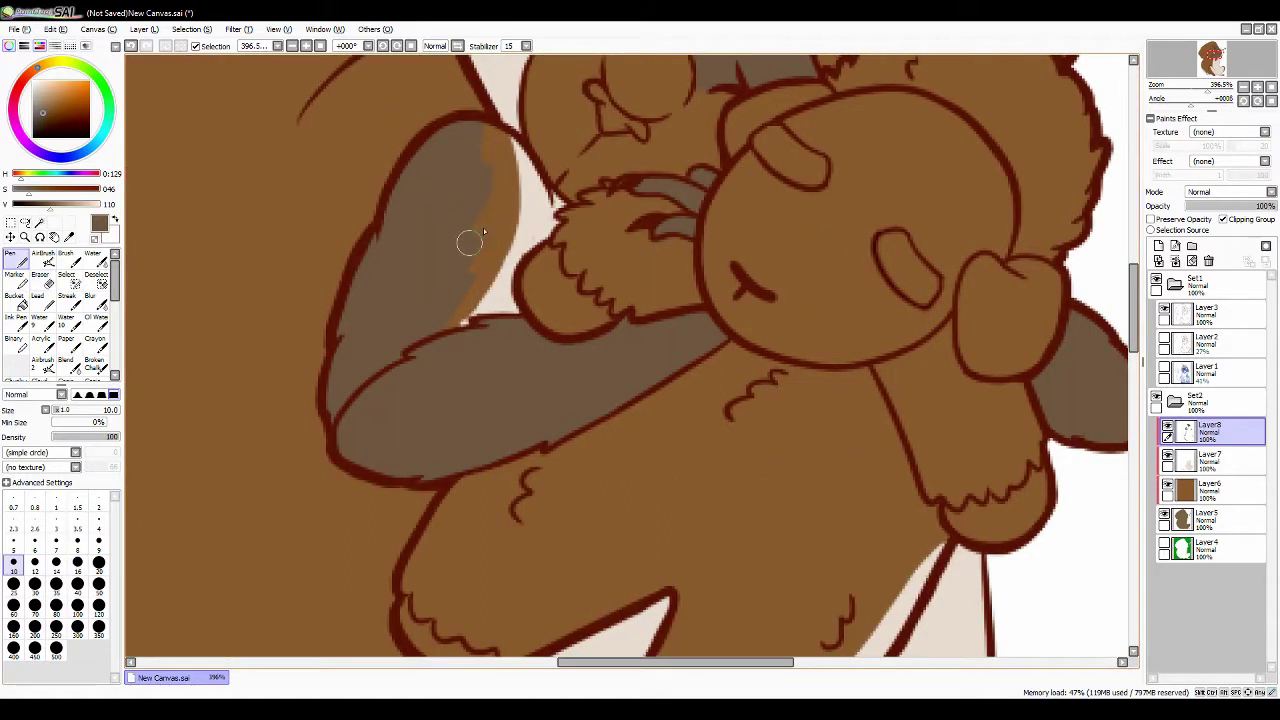
Move Layer8 beneath Layer7 and draw a grey-brown border on the tail around the near ear and cheek.
scroll(469, 133, down, 3)
scroll(520, 520, up, 2)
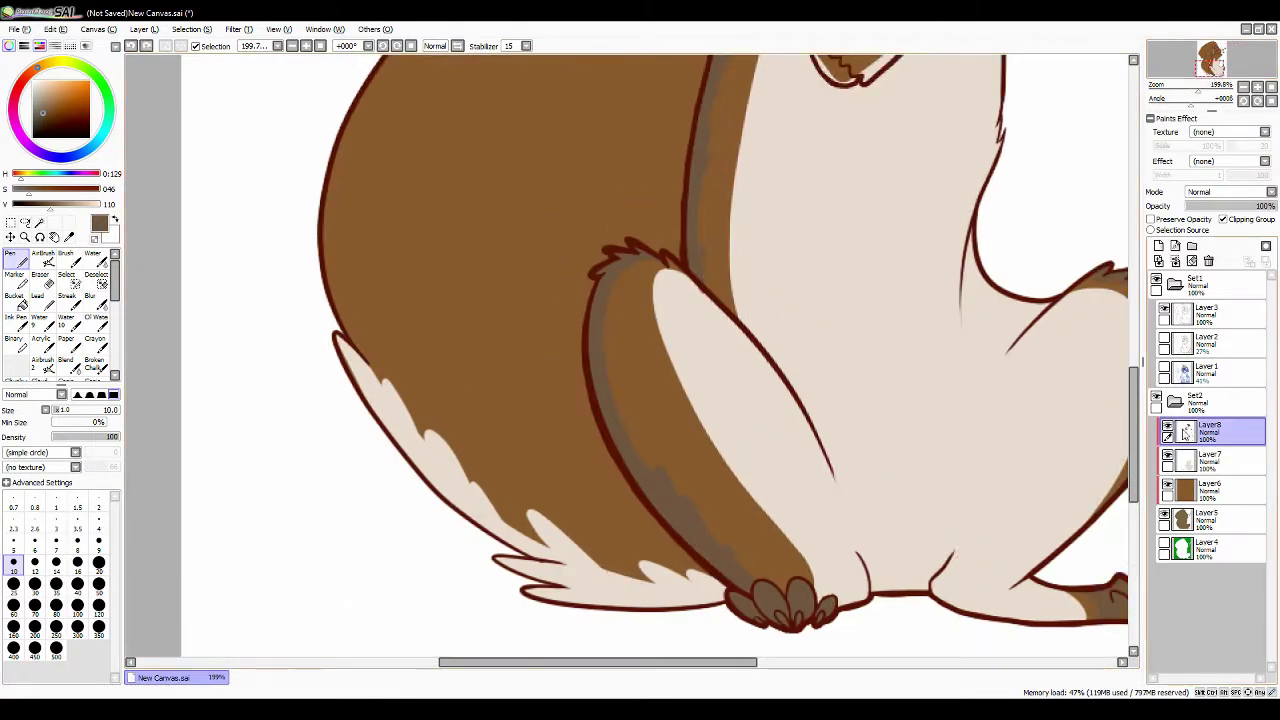
click(1220, 65)
mouse_move(1220, 65)
mouse_down()
mouse_move(1207, 60)
mouse_move(1220, 88)
mouse_up()
drag(968, 128, 798, 248)
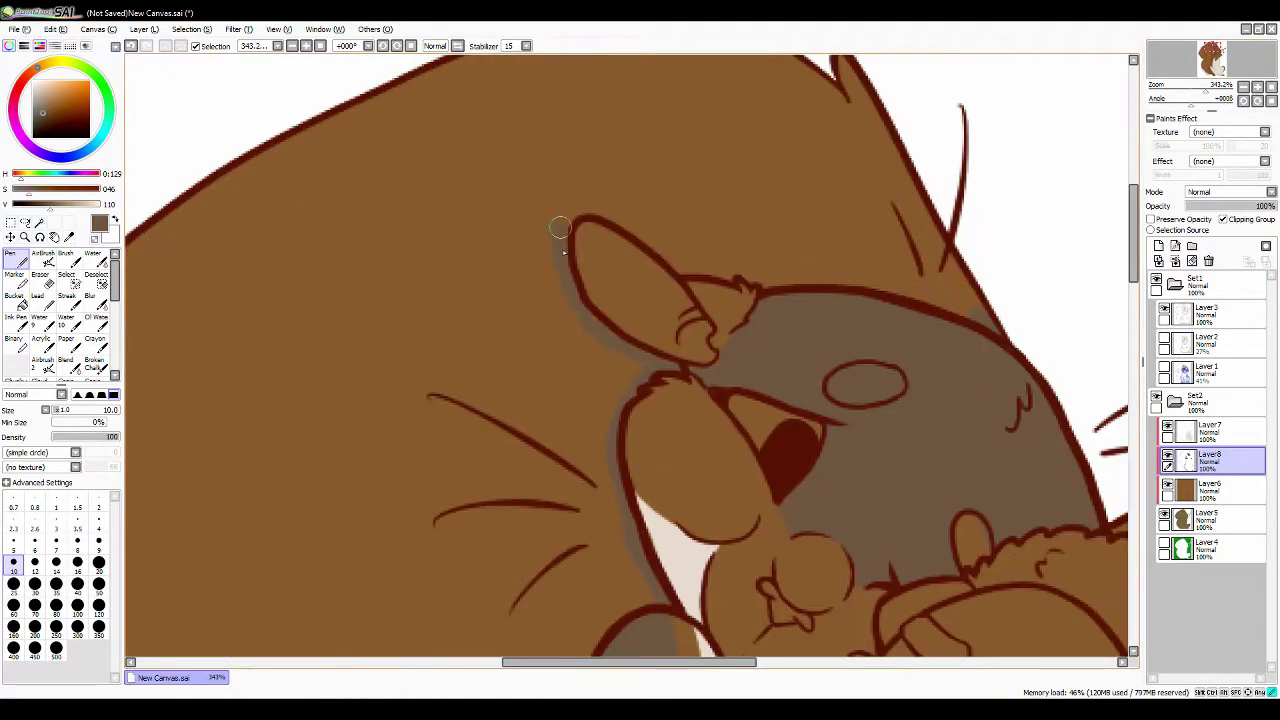
Close the grey-brown border around the tail's inner edges and bucket-fill the whole tail with that colour.
scroll(755, 280, down, 10)
scroll(400, 300, down, 3)
key(g)
scroll(292, 284, up, 5)
scroll(250, 290, left, 1)
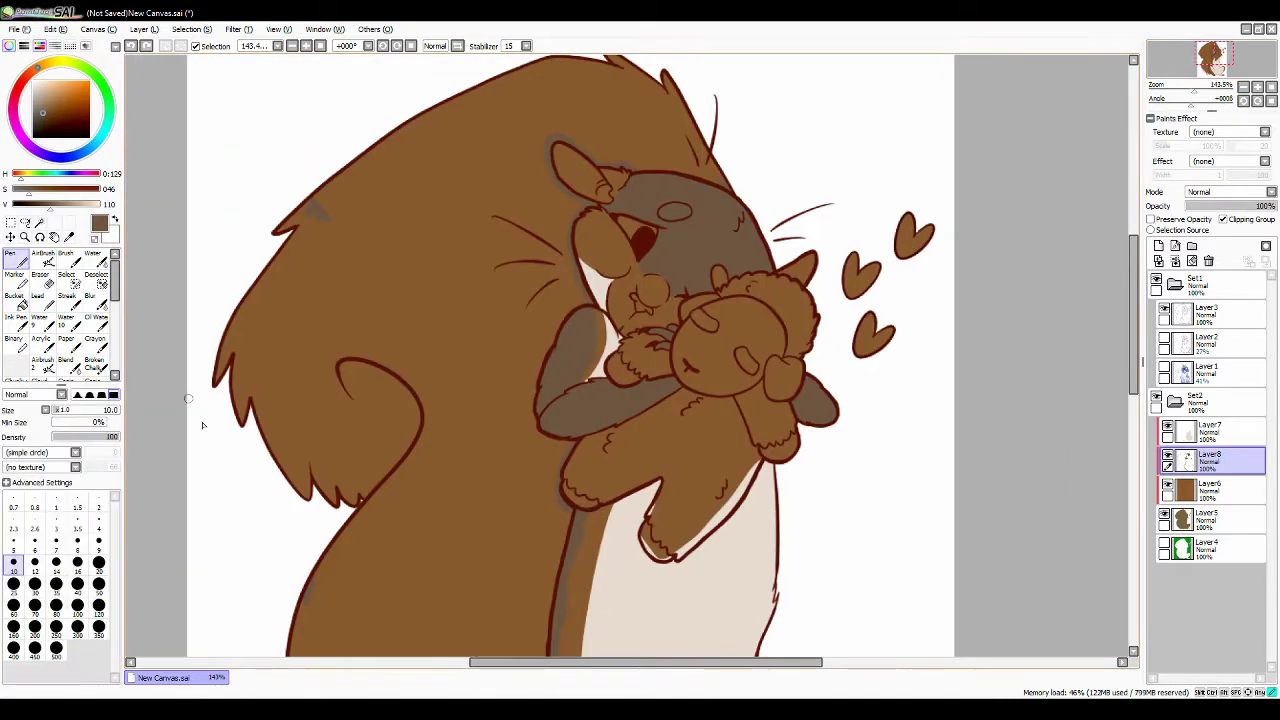
scroll(545, 365, down, 5)
key(n)
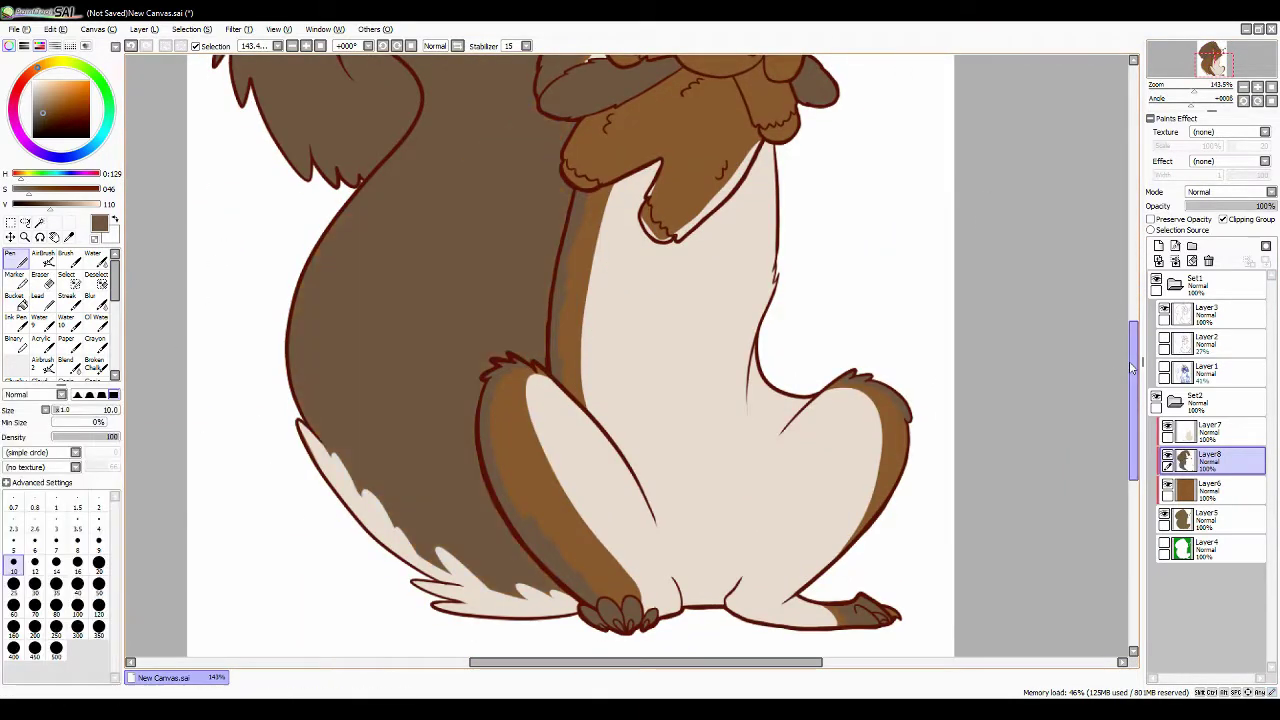
scroll(765, 271, up, 5)
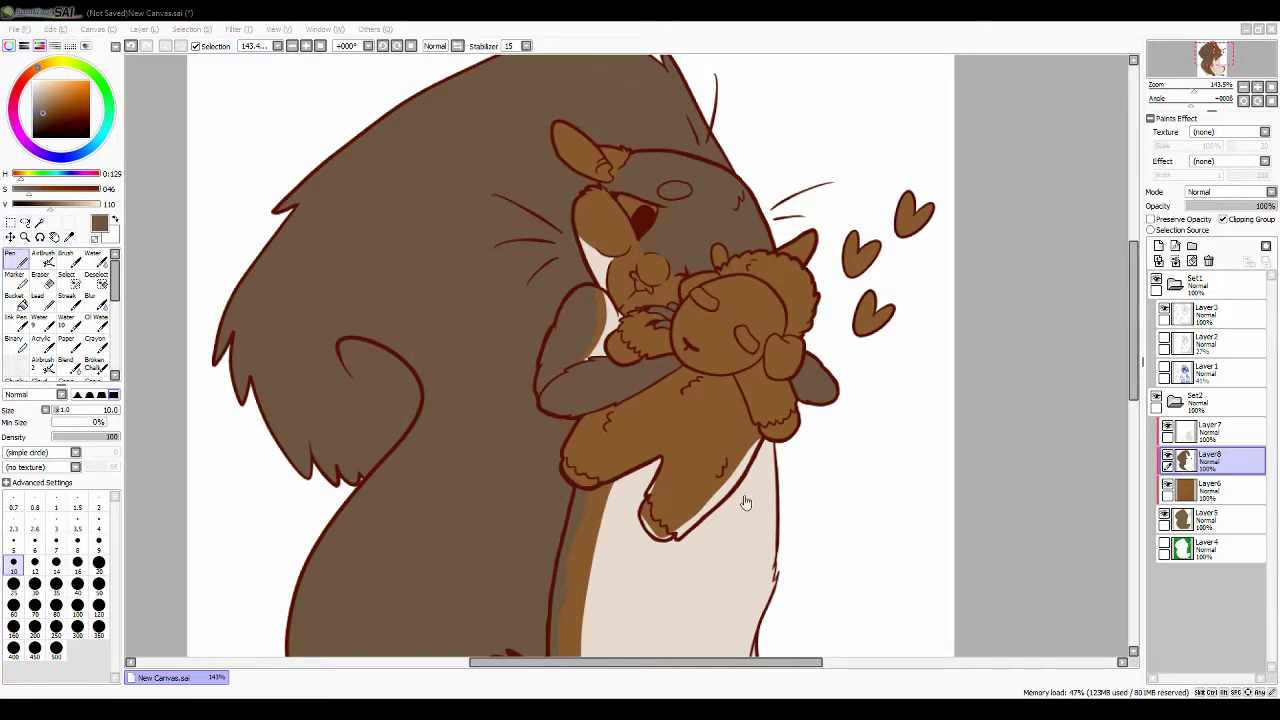
scroll(590, 508, down, 3)
Add a clipped layer between Layer8 and Layer7 and paint the near ear in dusty pink.
click(40, 280)
scroll(500, 400, up, 4)
scroll(500, 400, down, 4)
click(77, 562)
click(1158, 246)
click(44, 96)
key(n)
scroll(560, 210, up, 5)
mouse_move(388, 388)
mouse_down()
mouse_move(568, 490)
mouse_move(623, 545)
mouse_move(597, 528)
mouse_move(395, 532)
mouse_move(413, 513)
mouse_move(529, 518)
mouse_move(576, 603)
mouse_move(538, 531)
mouse_move(454, 504)
mouse_move(520, 575)
mouse_up()
Blend the near ear's pink shading into a soft gradient, and colour and blend the far ear to match.
click(66, 362)
drag(1225, 86, 1188, 86)
scroll(740, 443, up, 4)
key(n)
alt+click(300, 232)
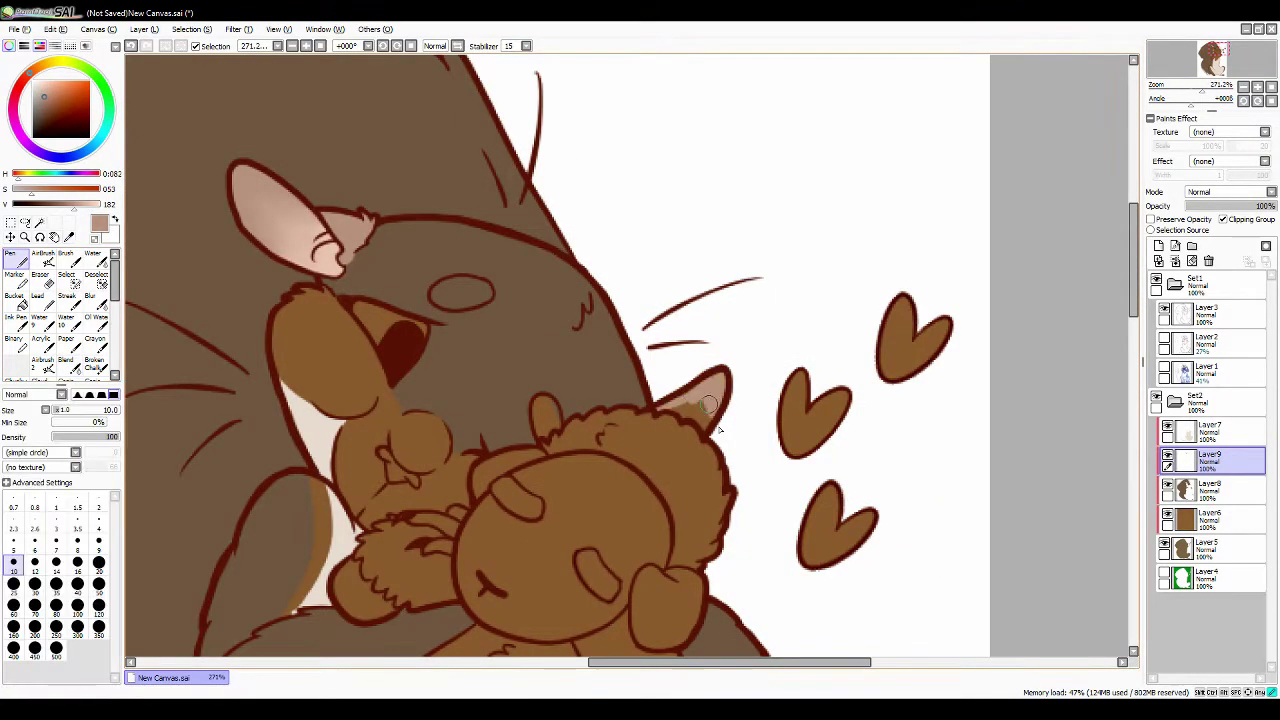
key(b)
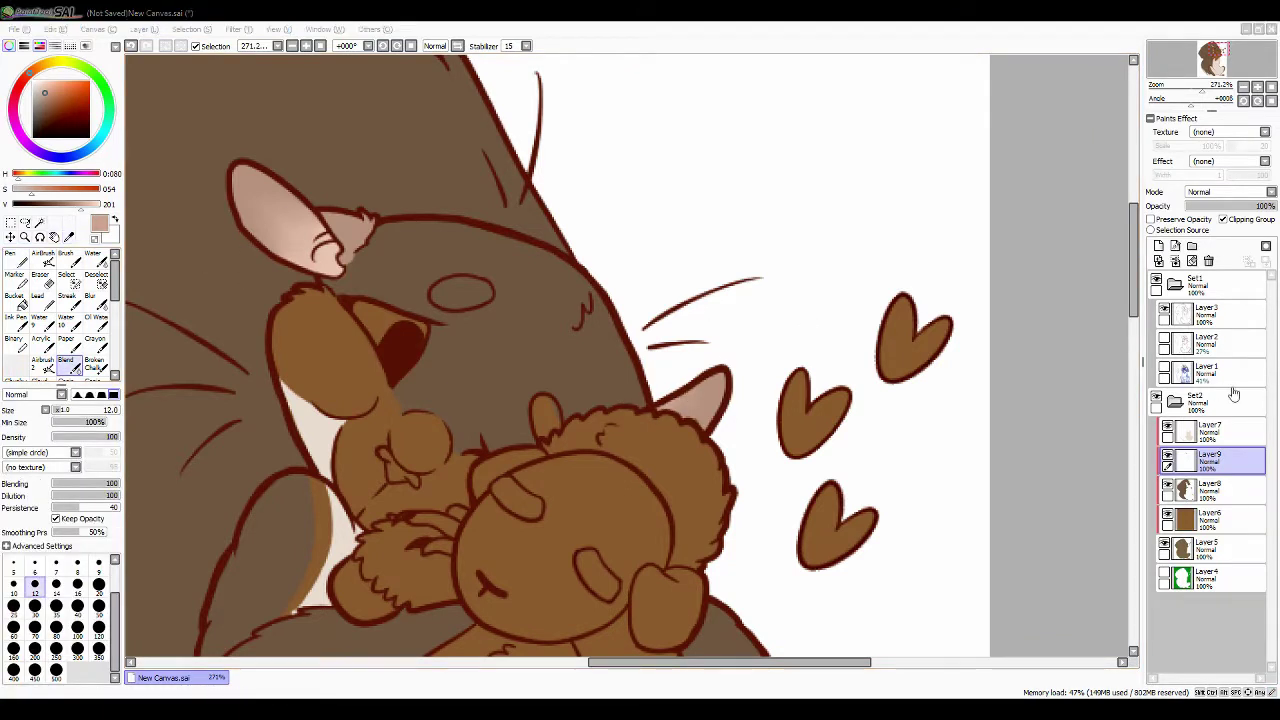
Colour the nose light pink and the muzzle around the mouth in dusty pink.
key(n)
scroll(474, 423, up, 2)
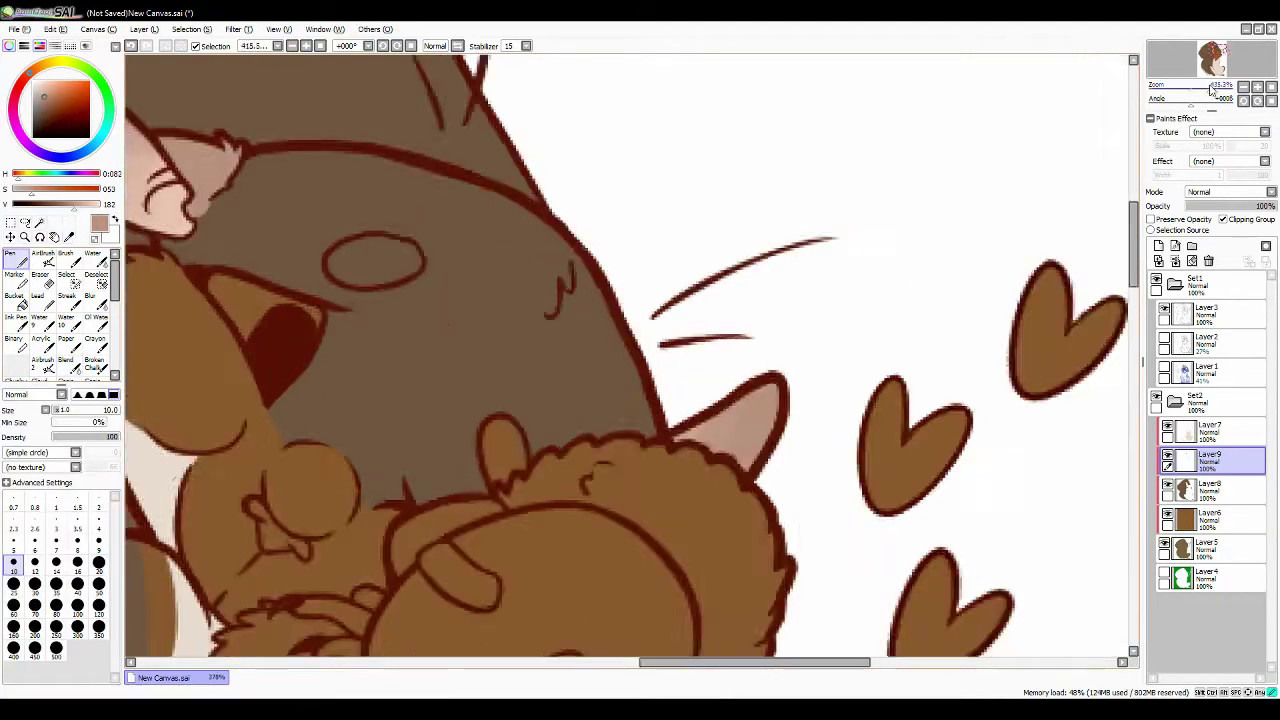
drag(425, 560, 485, 545)
drag(505, 565, 530, 608)
scroll(493, 562, down, 2)
alt+click(515, 545)
Sample the grey-brown and add short fur flecks over the brown of the cheek, thighs and side of the torso.
drag(1220, 92, 1200, 92)
alt+click(441, 495)
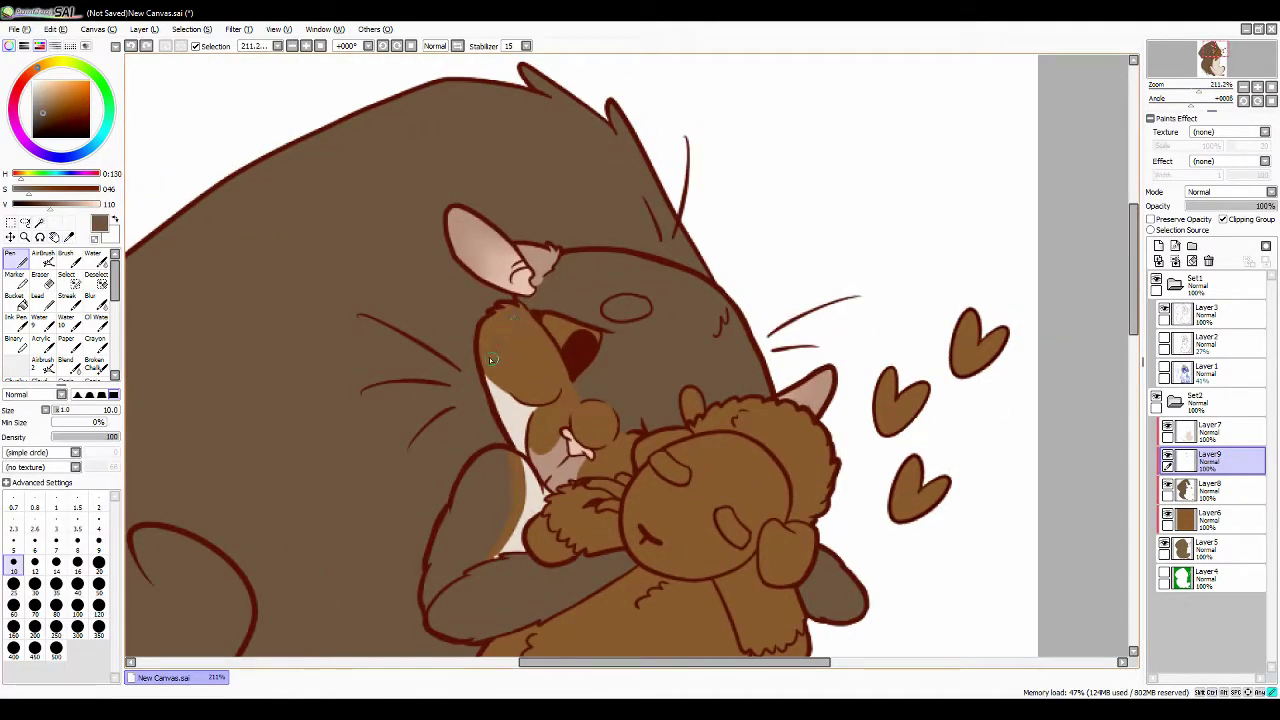
scroll(490, 318, down, 6)
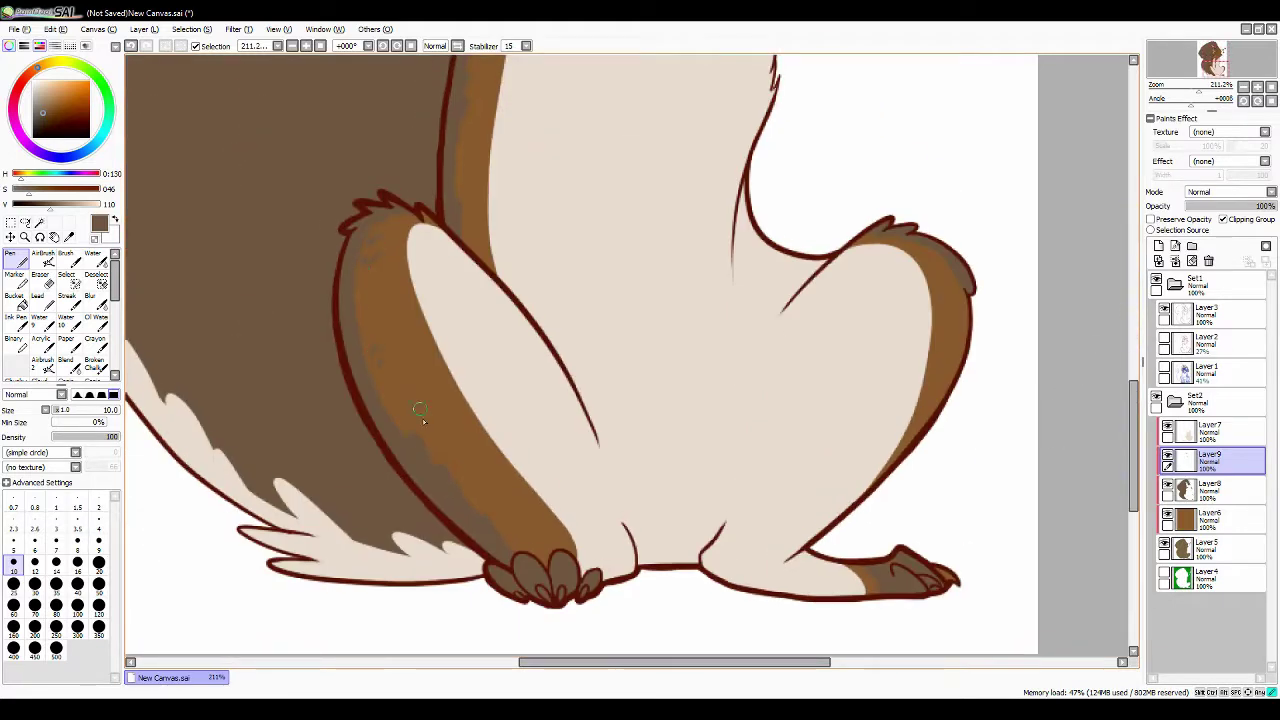
scroll(957, 308, up, 4)
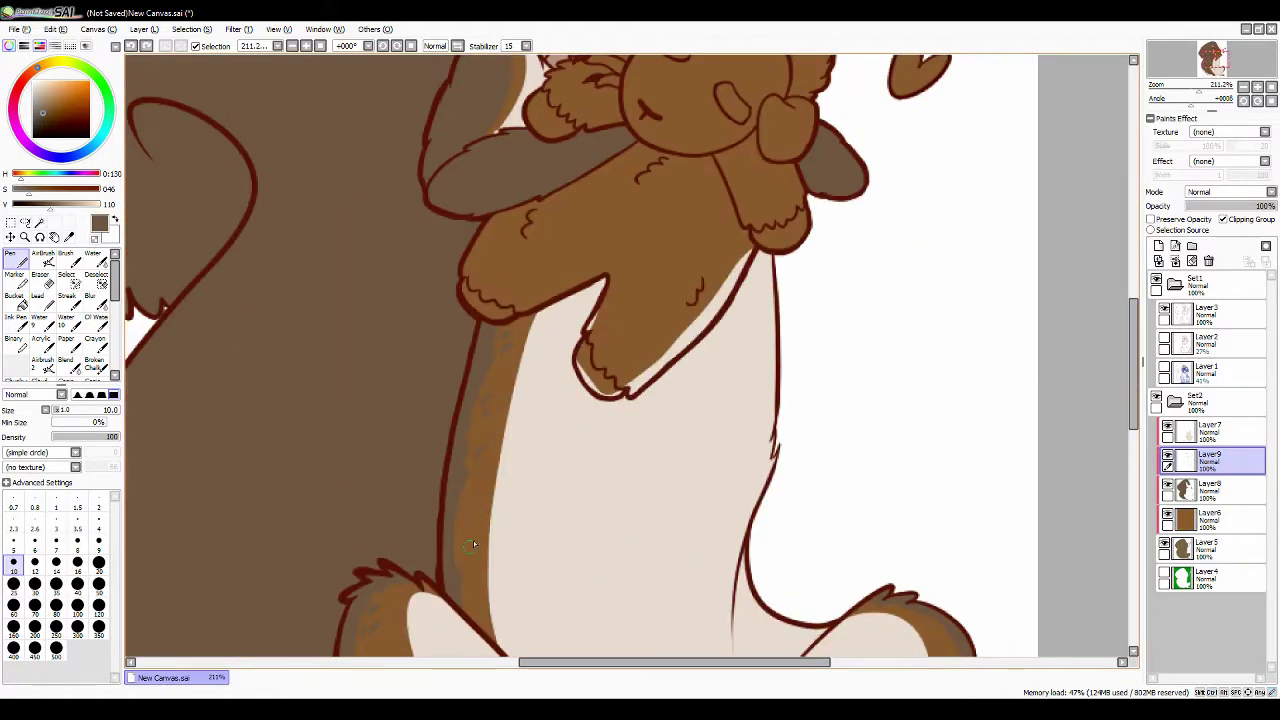
scroll(400, 450, down, 3)
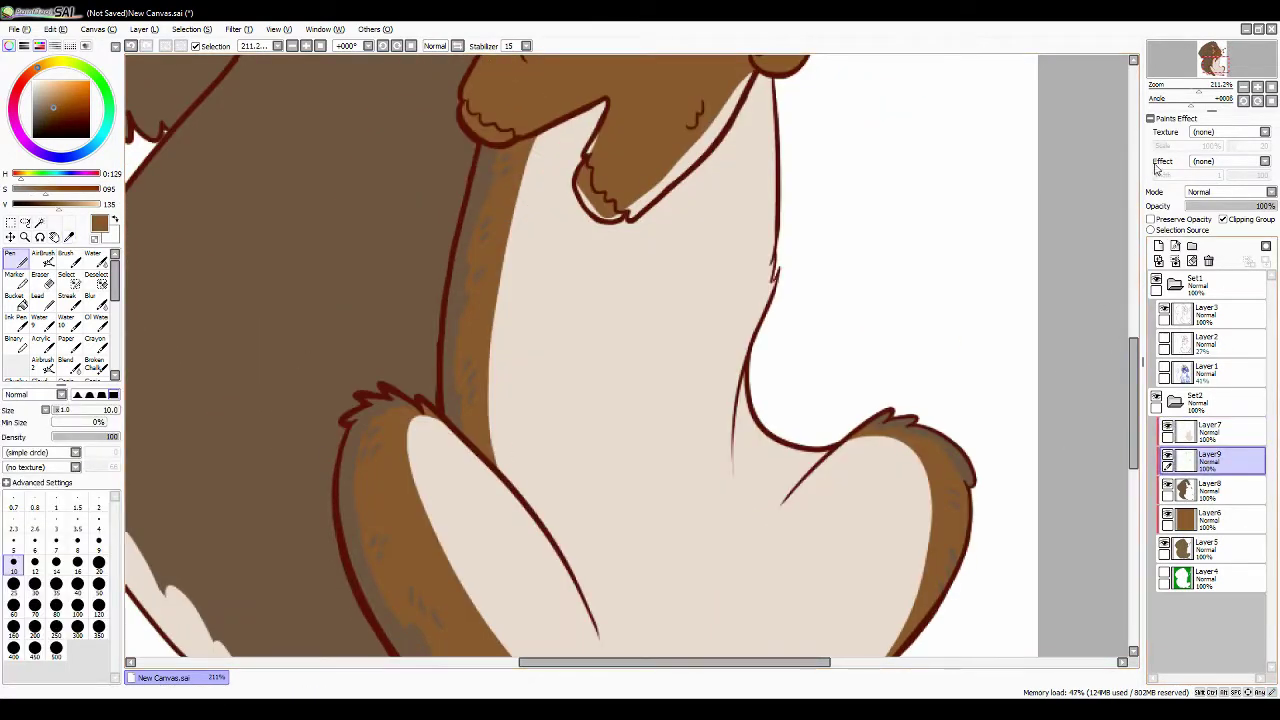
Move Layer9 above Layer7 and add small warm-brown fur flecks across the forehead and face.
drag(1210, 459, 1210, 430)
scroll(686, 481, up, 6)
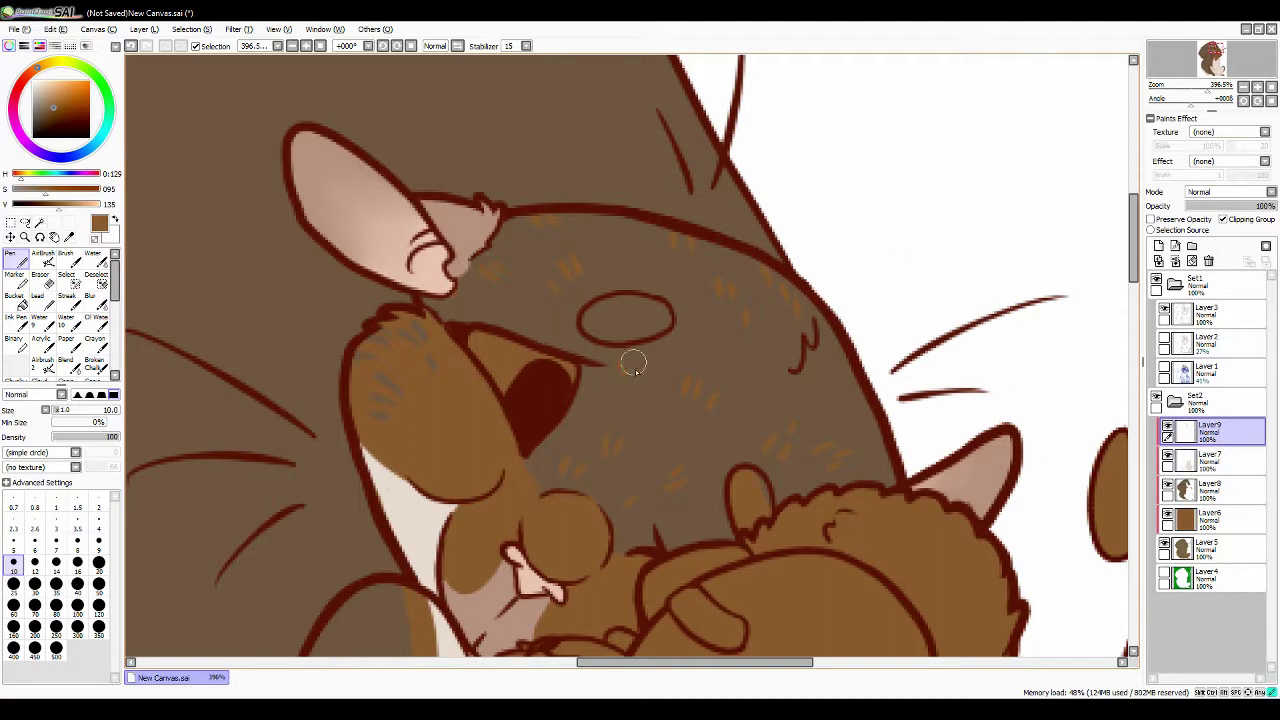
scroll(1153, 108, down, 5)
scroll(1106, 260, up, 4)
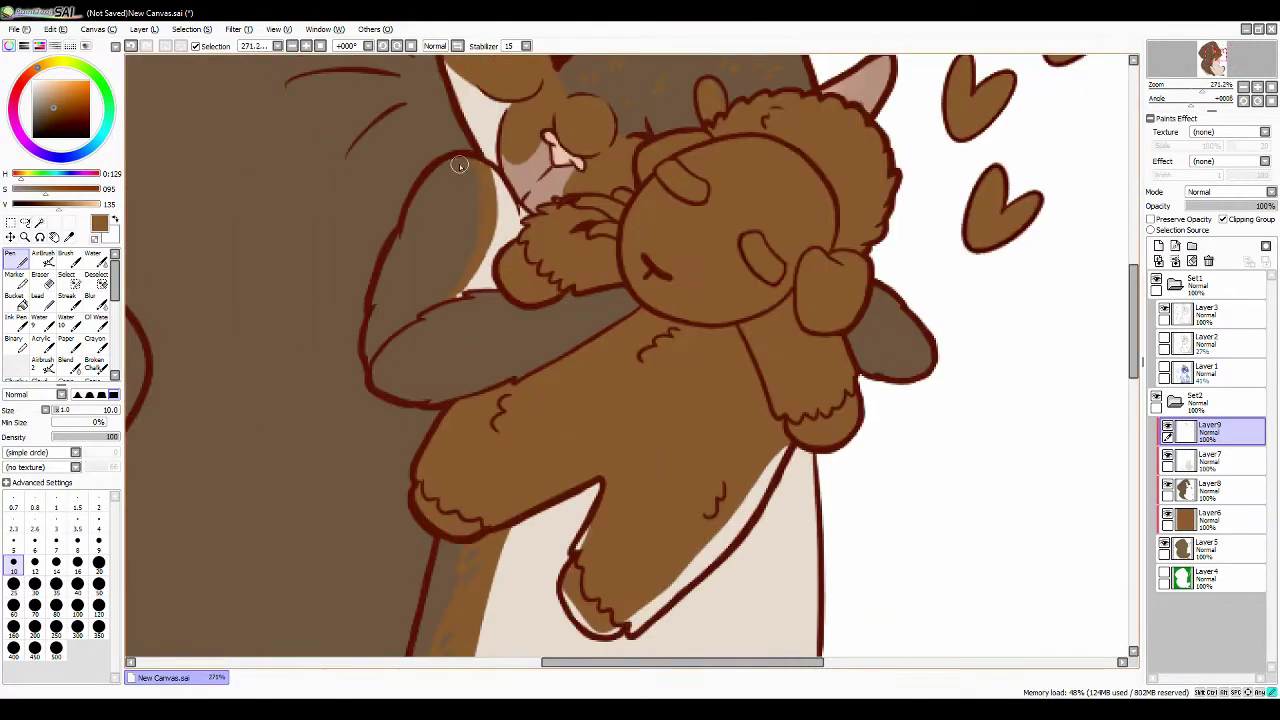
Add warm-brown fur flecks to the grey-brown edges of the near leg and the side of the torso.
scroll(875, 295, down, 6)
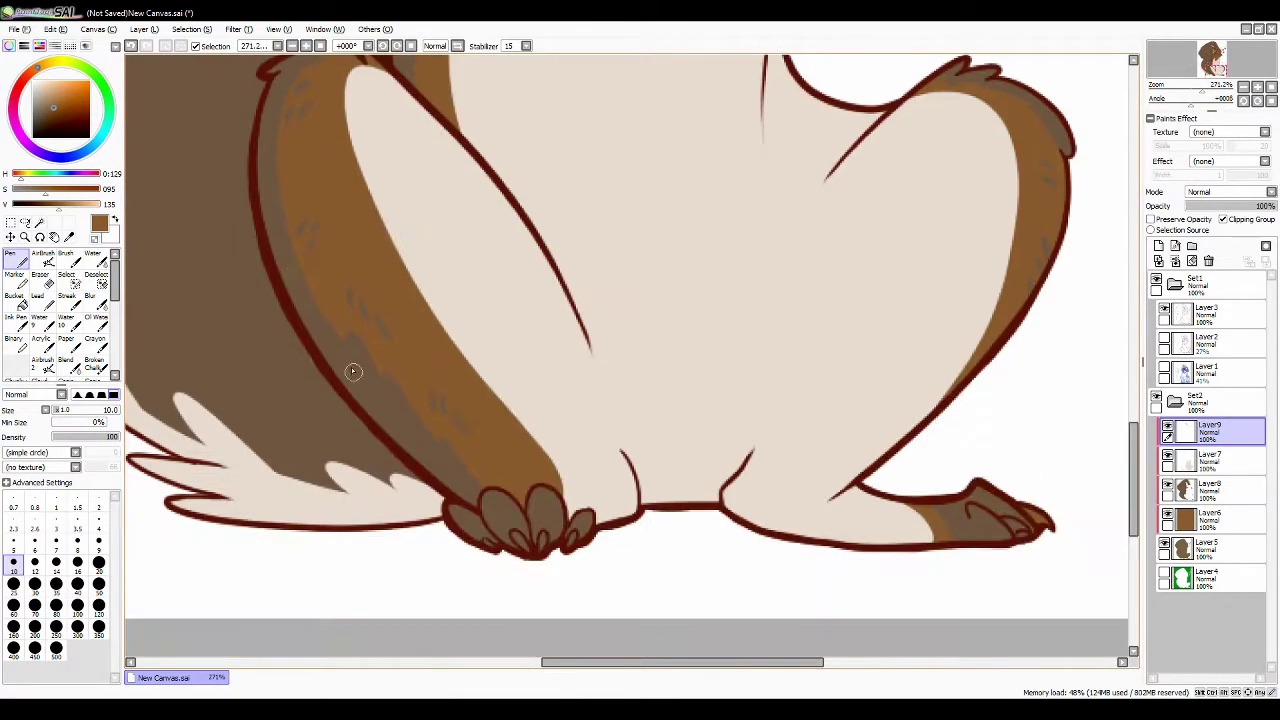
scroll(260, 177, up, 5)
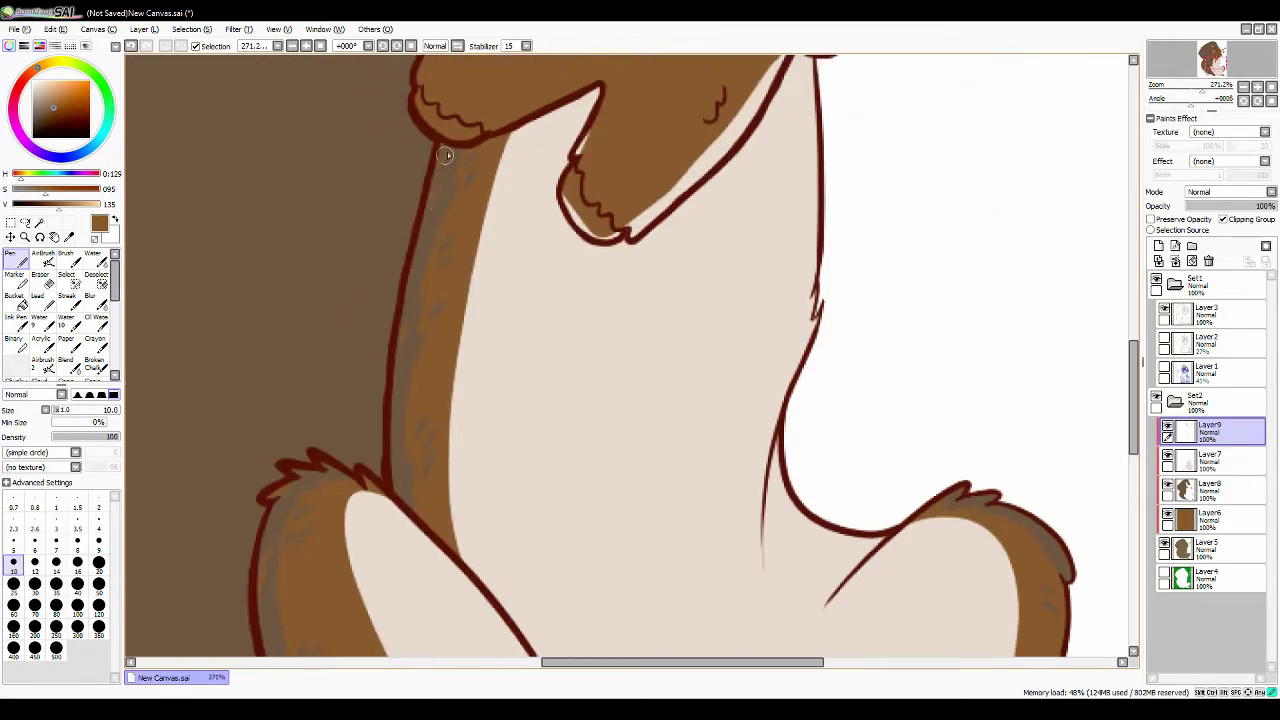
drag(1136, 372, 1136, 430)
key(minus)
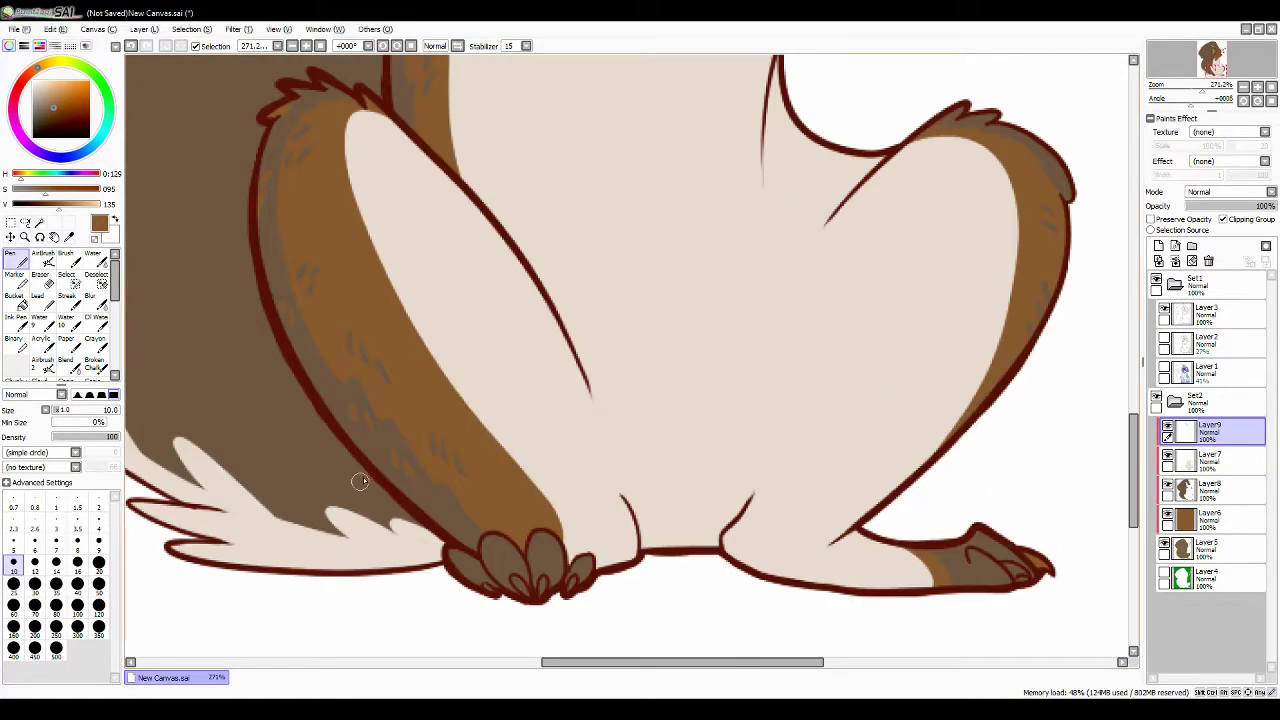
Add long warm-brown fur strokes across the upper, middle and lower parts of the bushy tail.
key(minus)
key(bracketleft)
key(bracketleft)
key(bracketleft)
key(bracketleft)
key(bracketleft)
scroll(451, 127, up, 3)
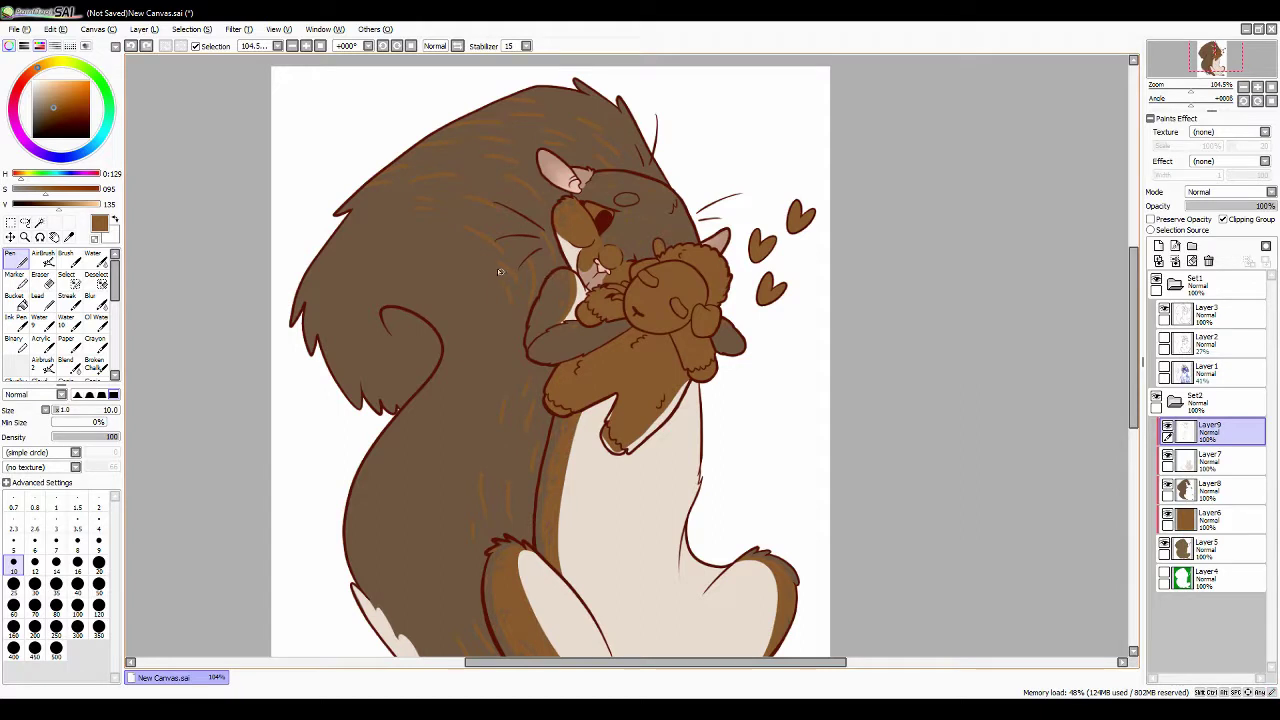
Sample the cream and add short fur strokes inside the pale edge of the tail's drooping tip.
alt+click(375, 610)
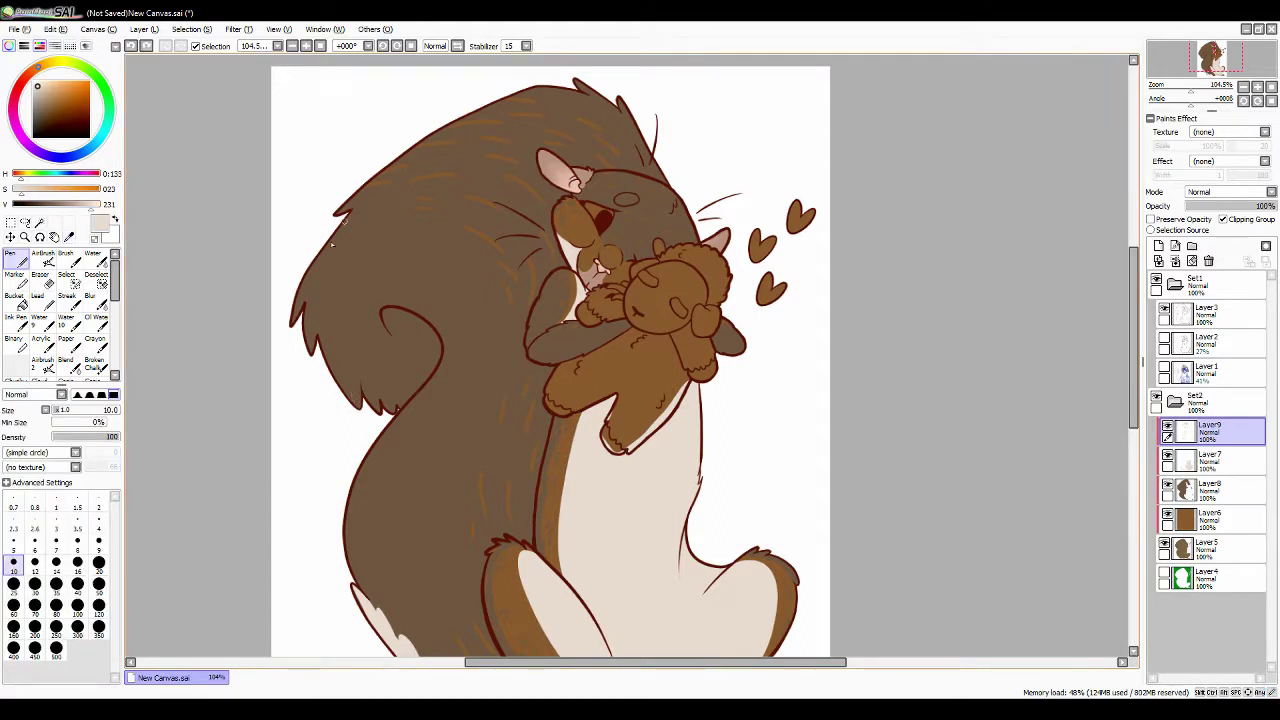
scroll(330, 330, up, 3)
mouse_move(446, 218)
mouse_down()
mouse_move(462, 222)
mouse_move(557, 403)
mouse_move(665, 460)
mouse_up()
drag(440, 205, 424, 291)
mouse_move(446, 228)
mouse_down()
mouse_move(466, 332)
mouse_move(558, 440)
mouse_move(545, 400)
mouse_up()
key(ctrl+z)
mouse_move(440, 205)
mouse_down()
mouse_move(530, 420)
mouse_move(605, 470)
mouse_move(651, 448)
mouse_up()
scroll(651, 448, down, 5)
scroll(620, 385, up, 4)
key(e)
key(n)
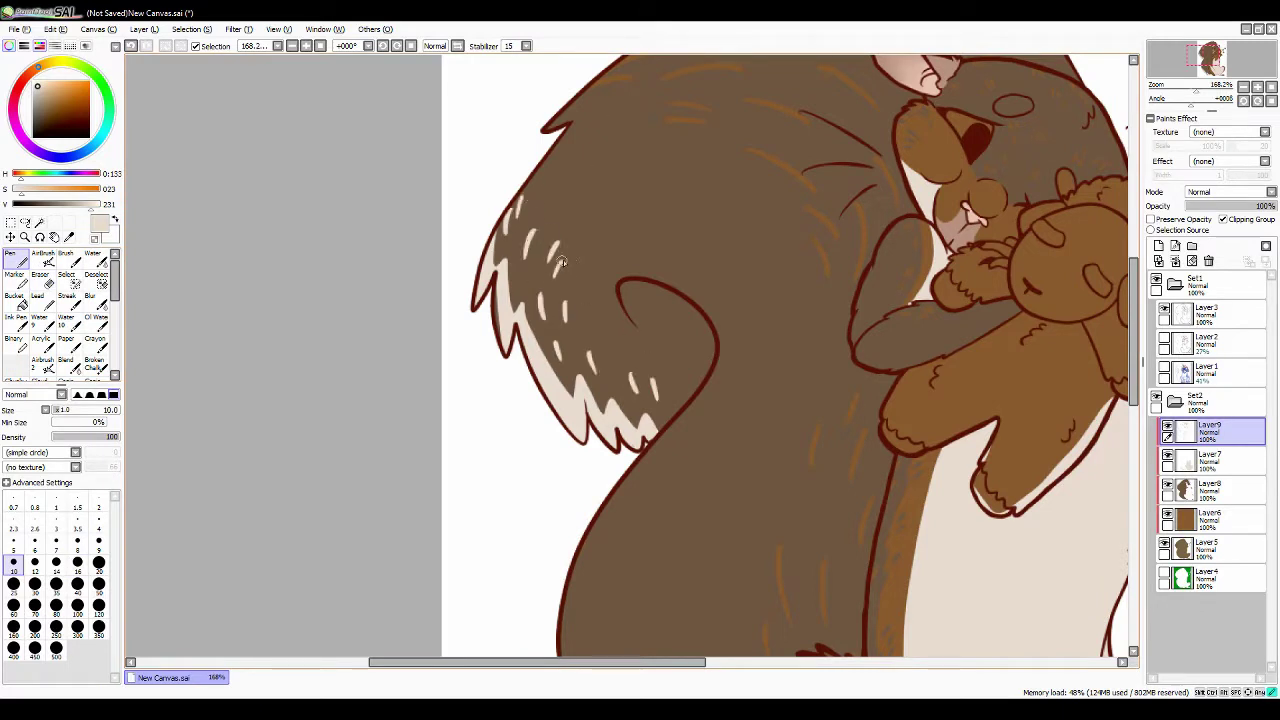
Continue the cream fur strokes around the inner curl and upper edge of the tail tip.
drag(600, 342, 606, 314)
drag(606, 314, 596, 424)
drag(556, 298, 570, 280)
drag(570, 280, 427, 240)
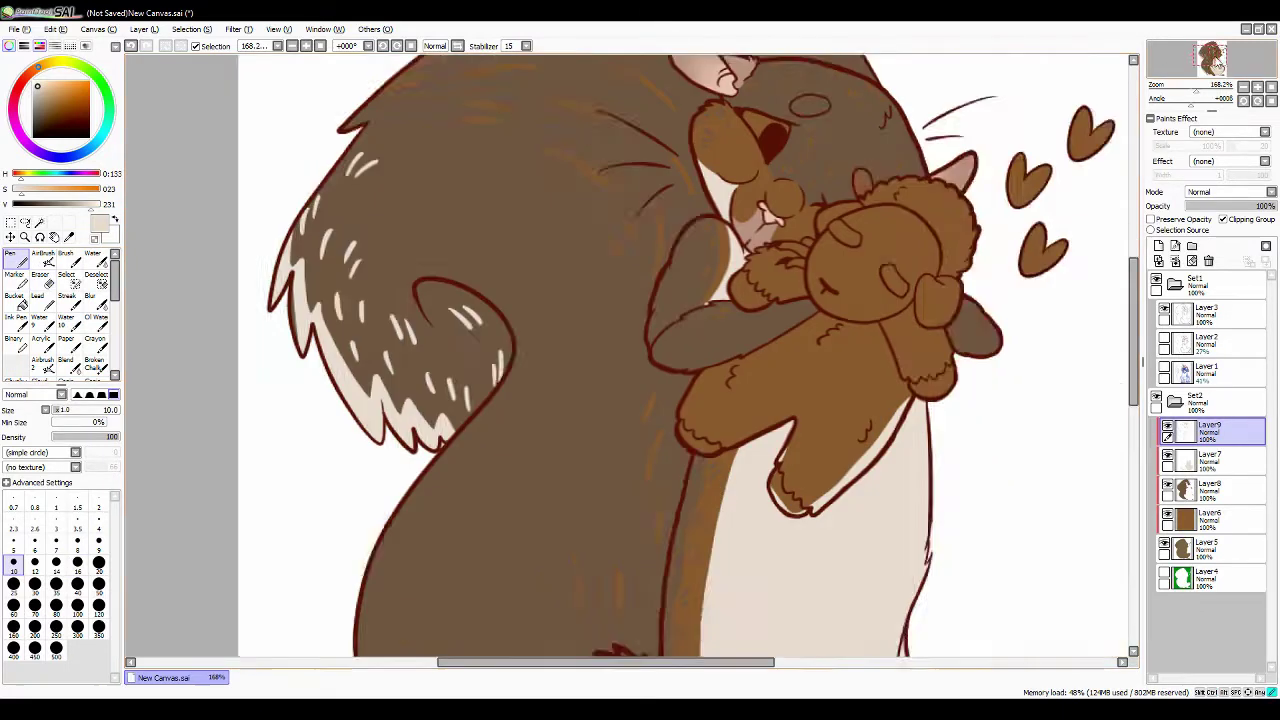
Add cream fur strokes along the outer edge and base of the lower tail and beside the curl.
drag(430, 560, 430, 230)
drag(468, 452, 474, 424)
drag(536, 502, 542, 460)
drag(596, 588, 602, 556)
drag(520, 514, 516, 480)
drag(662, 622, 648, 590)
drag(598, 514, 588, 476)
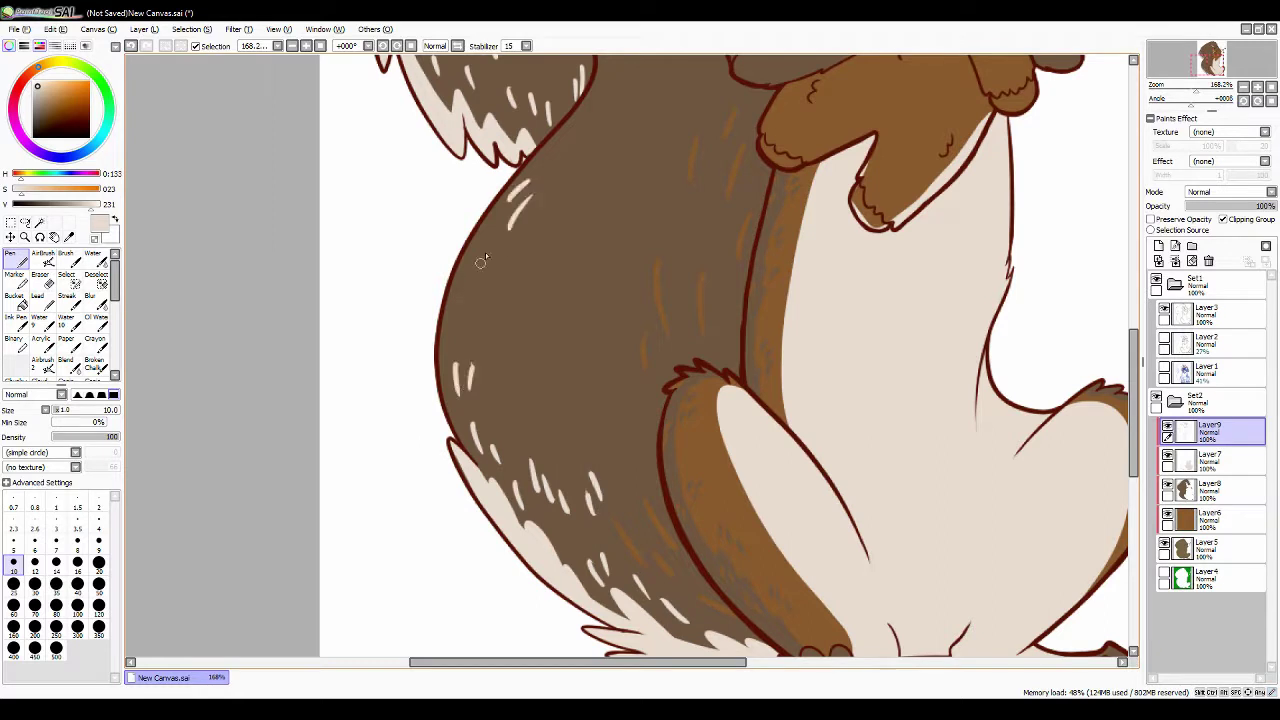
drag(482, 292, 486, 258)
scroll(614, 242, up, 3)
scroll(891, 110, down, 3)
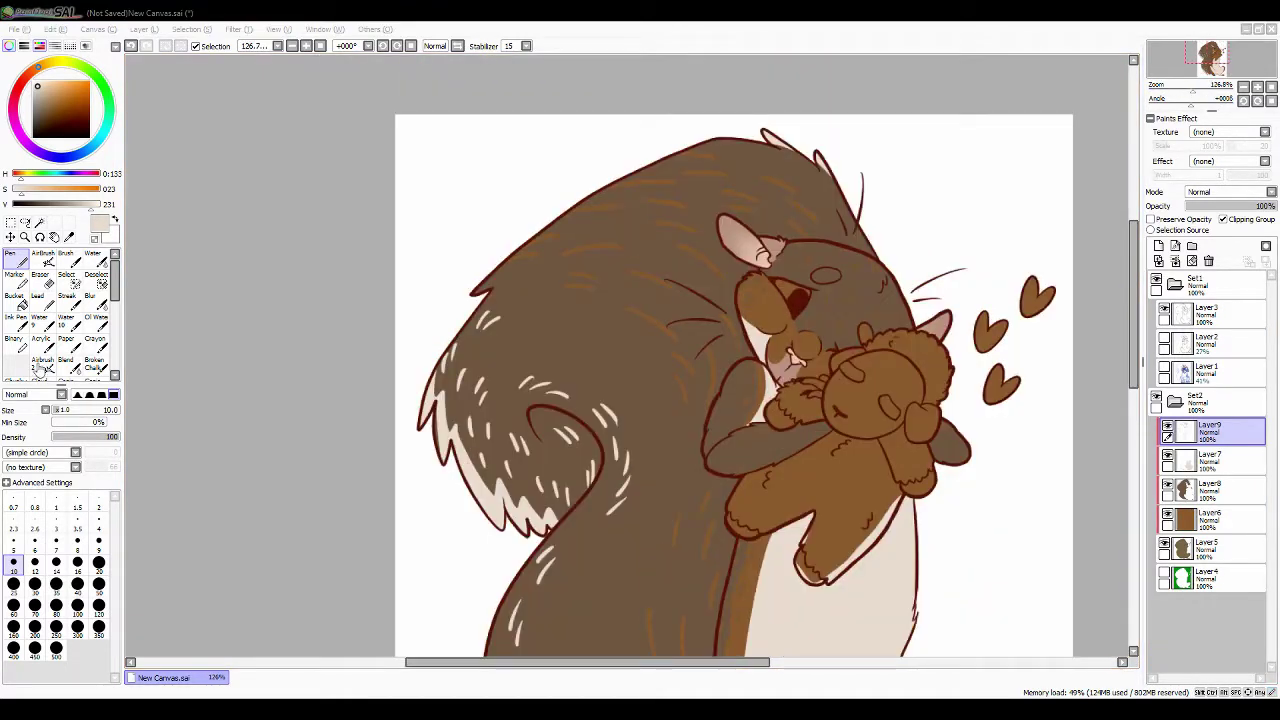
Colour the round muzzle patch beside the nose grey-brown on Layer8 and fleck it with dark brown on Layer9.
scroll(667, 248, up, 5)
alt+click(667, 248)
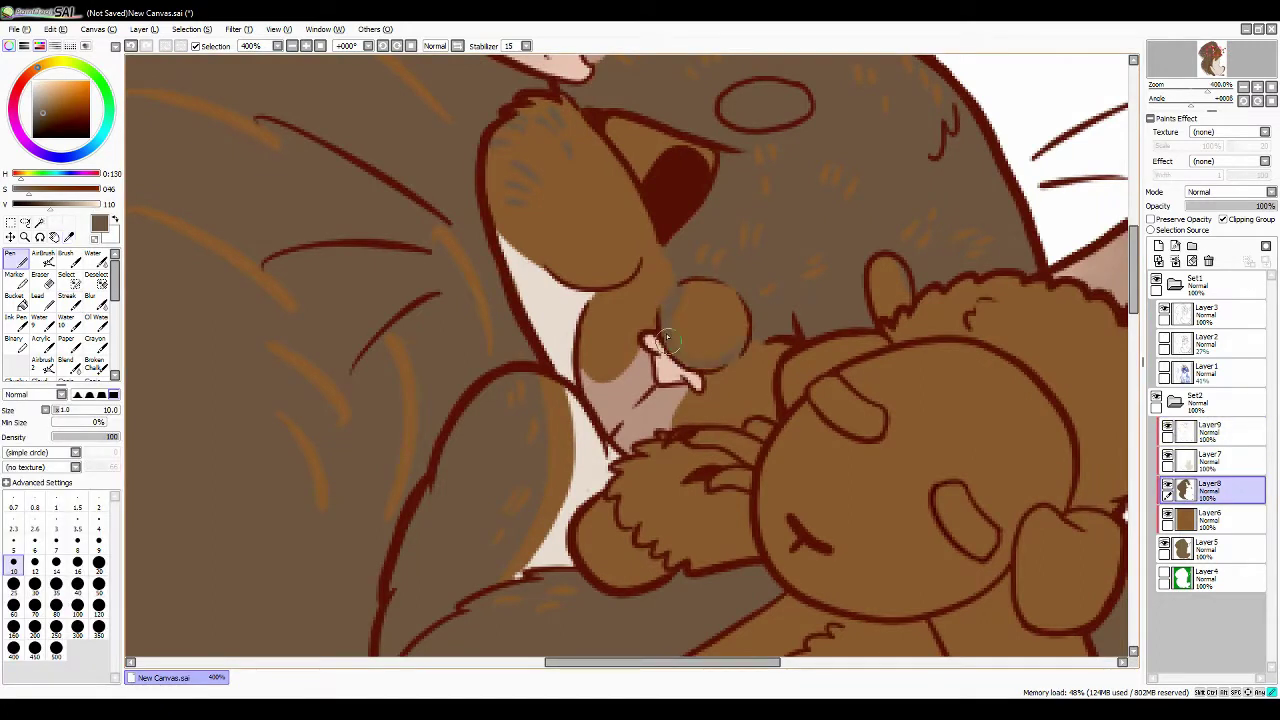
click(42, 120)
drag(664, 334, 674, 322)
drag(688, 354, 742, 314)
drag(700, 322, 712, 306)
scroll(832, 282, down, 2)
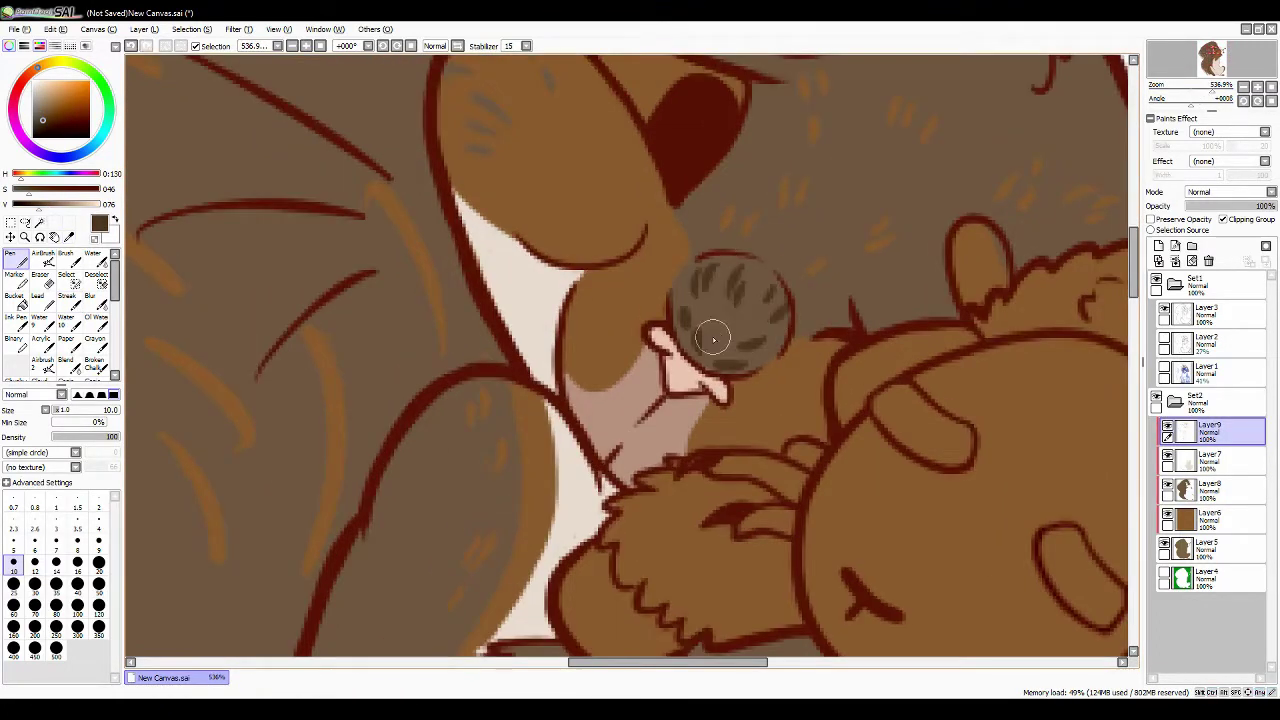
Add short dark-brown fur flecks over the forehead and side of the creature's head.
scroll(714, 340, down, 5)
scroll(737, 312, up, 3)
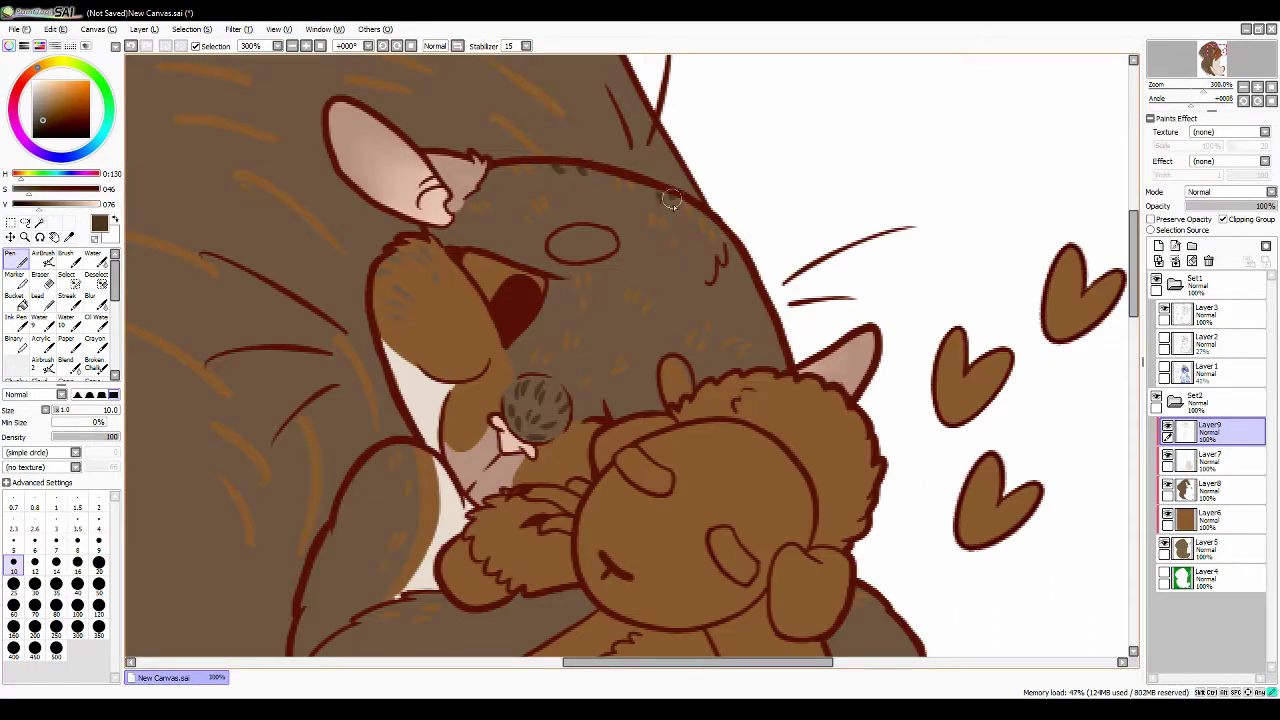
scroll(634, 232, up, 2)
mouse_move(515, 180)
mouse_down()
mouse_move(545, 165)
mouse_move(600, 170)
mouse_up()
Paint the rim around the eye, the oval brow spots and the small far-eye marking in cream.
click(37, 86)
drag(705, 380, 718, 372)
mouse_move(322, 178)
mouse_down()
mouse_move(504, 218)
mouse_move(430, 342)
mouse_up()
drag(552, 463, 590, 452)
scroll(590, 452, down, 1)
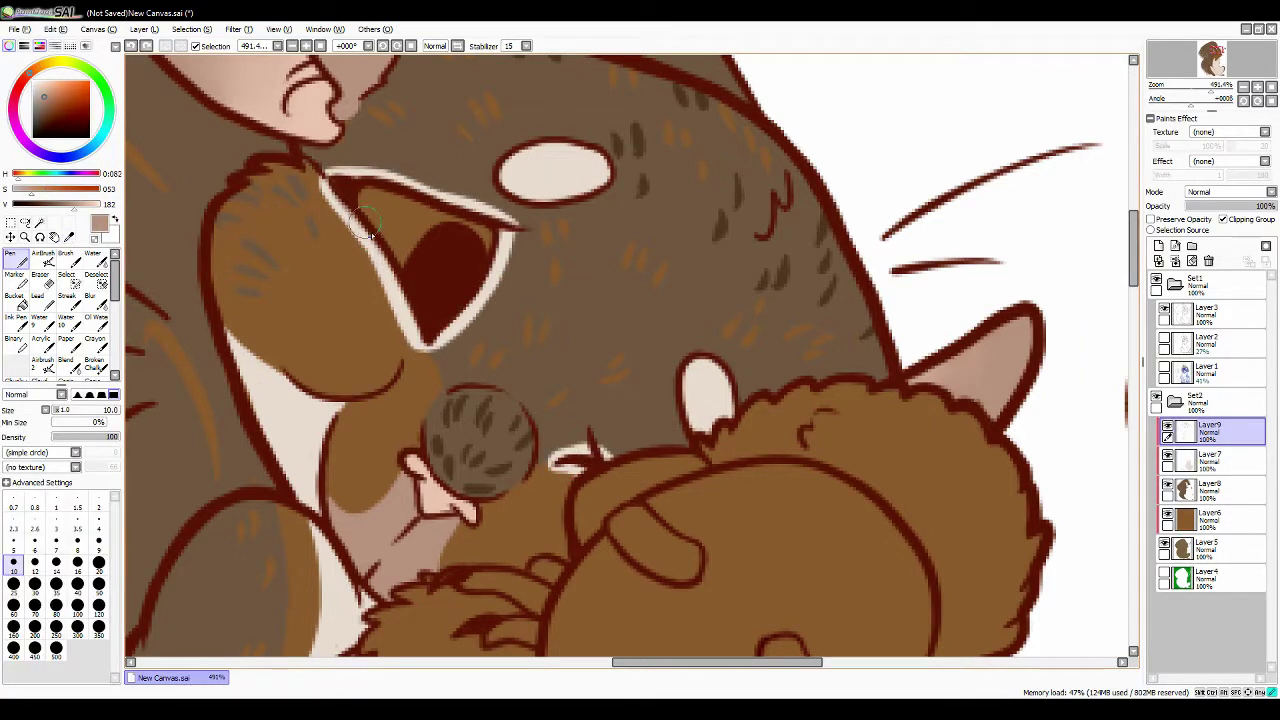
Sample the dark brown and add long fur strokes to the lower tail beside the near leg.
click(69, 238)
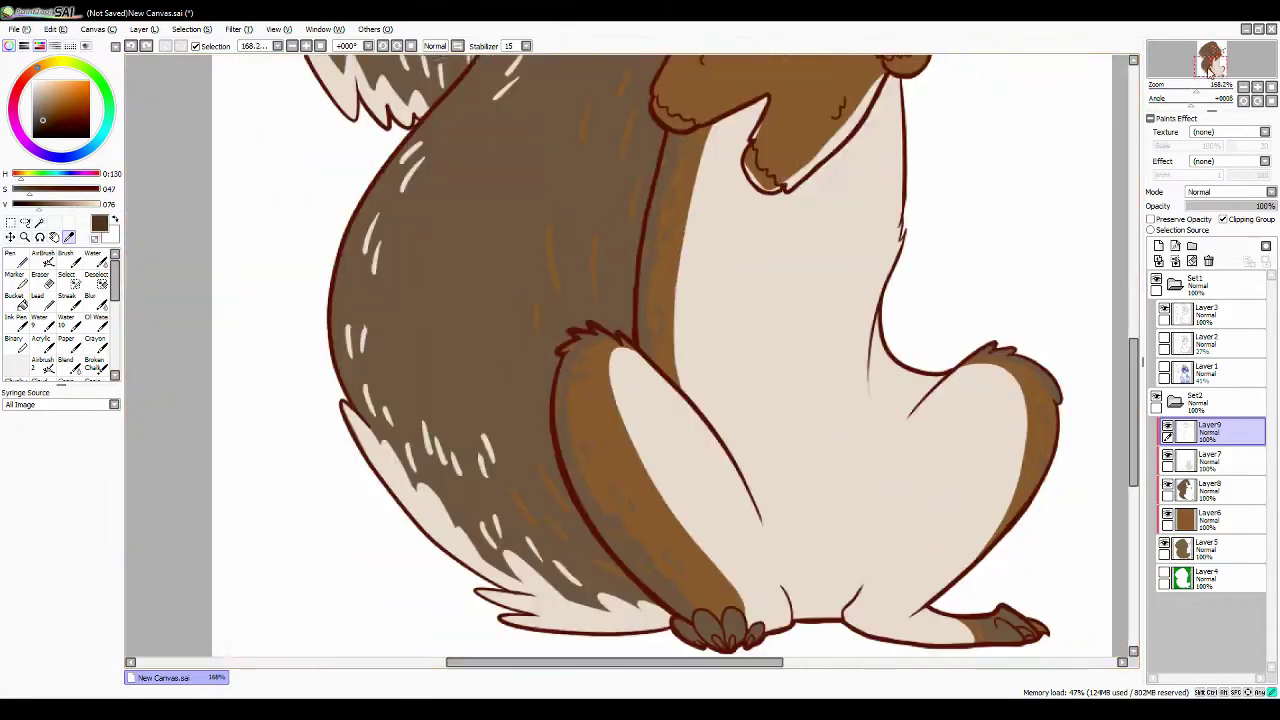
key(v)
key(n)
mouse_move(414, 336)
mouse_down()
mouse_move(416, 390)
mouse_move(425, 378)
mouse_up()
drag(500, 370, 518, 414)
drag(524, 388, 552, 432)
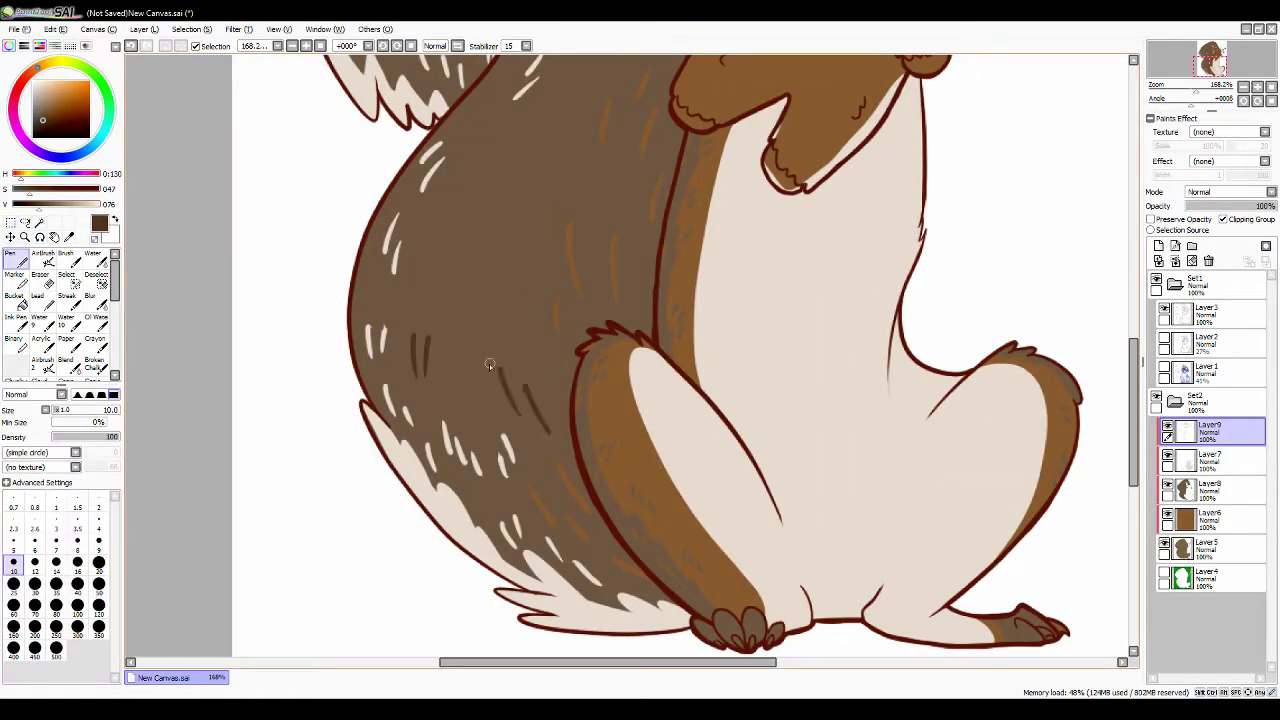
Extend the dark-brown fur strokes up the middle of the tail towards the creature's arm.
drag(520, 122, 500, 150)
drag(468, 248, 464, 294)
drag(488, 252, 478, 298)
drag(472, 174, 456, 212)
drag(534, 262, 528, 300)
scroll(600, 525, up, 5)
drag(1133, 310, 1130, 376)
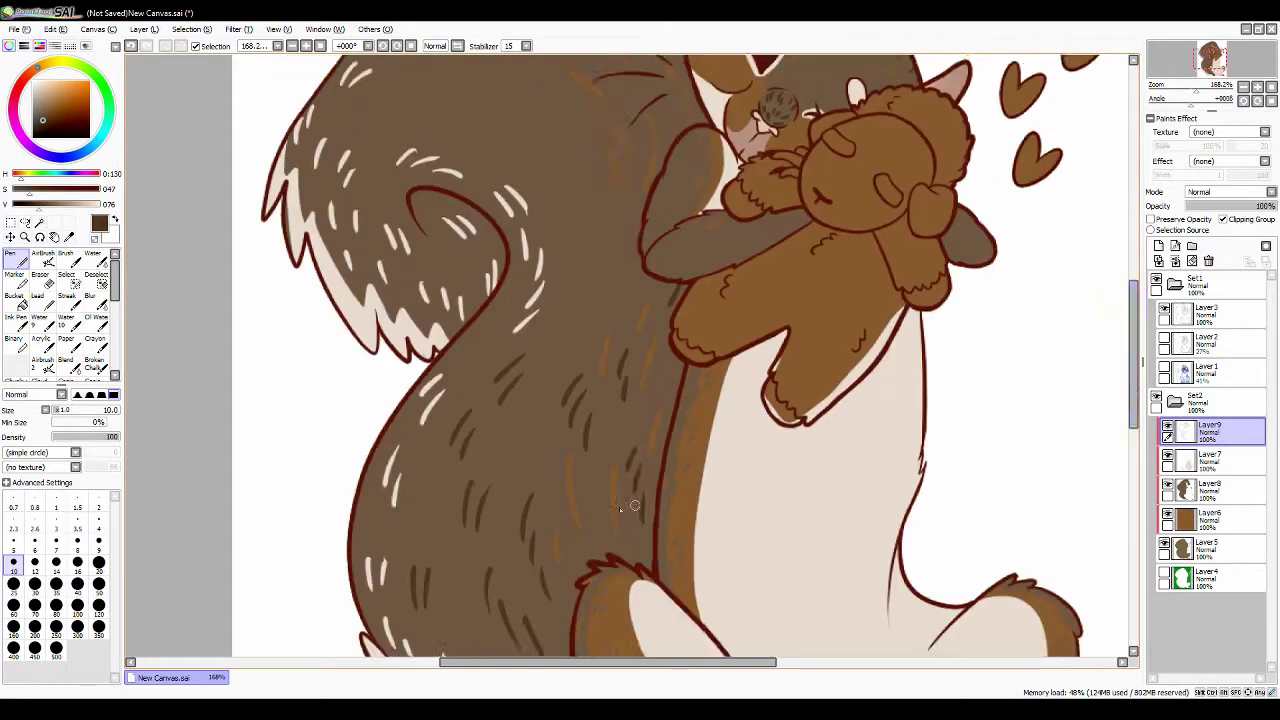
Add dark-brown fur strokes over the tail's curl and along its upper arch behind the head.
scroll(367, 259, up, 3)
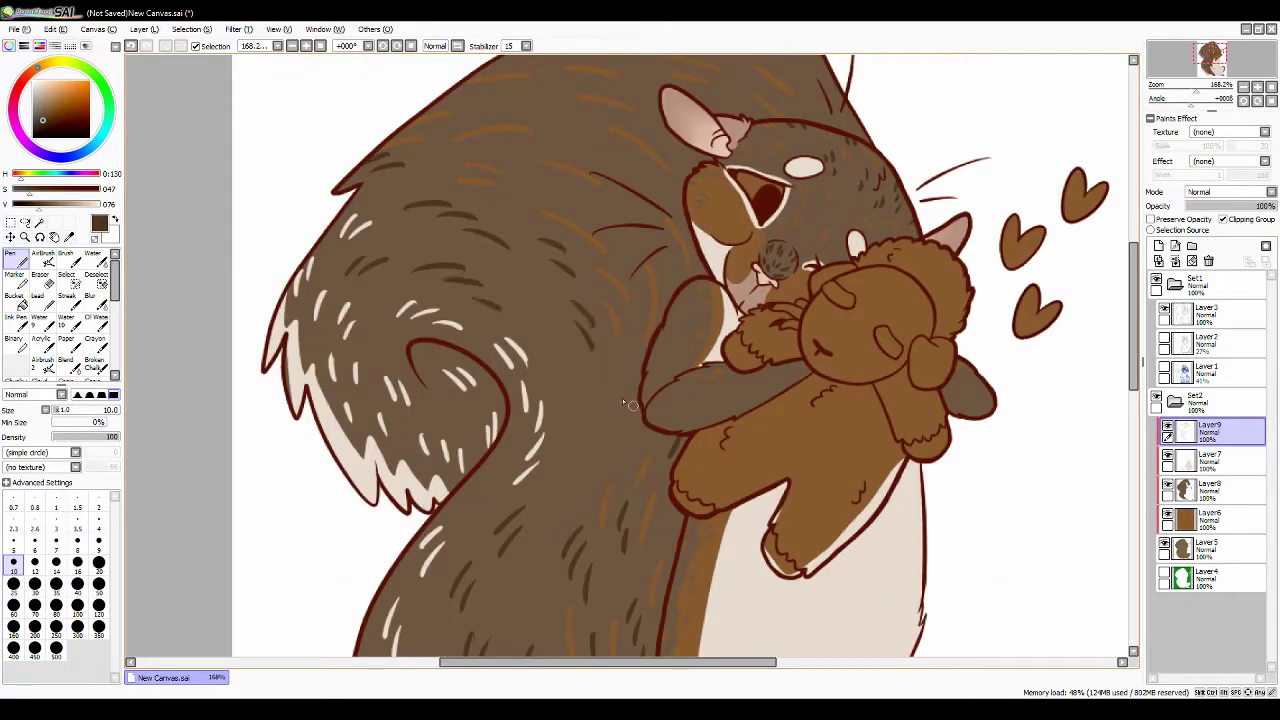
scroll(686, 153, up, 2)
drag(538, 250, 570, 264)
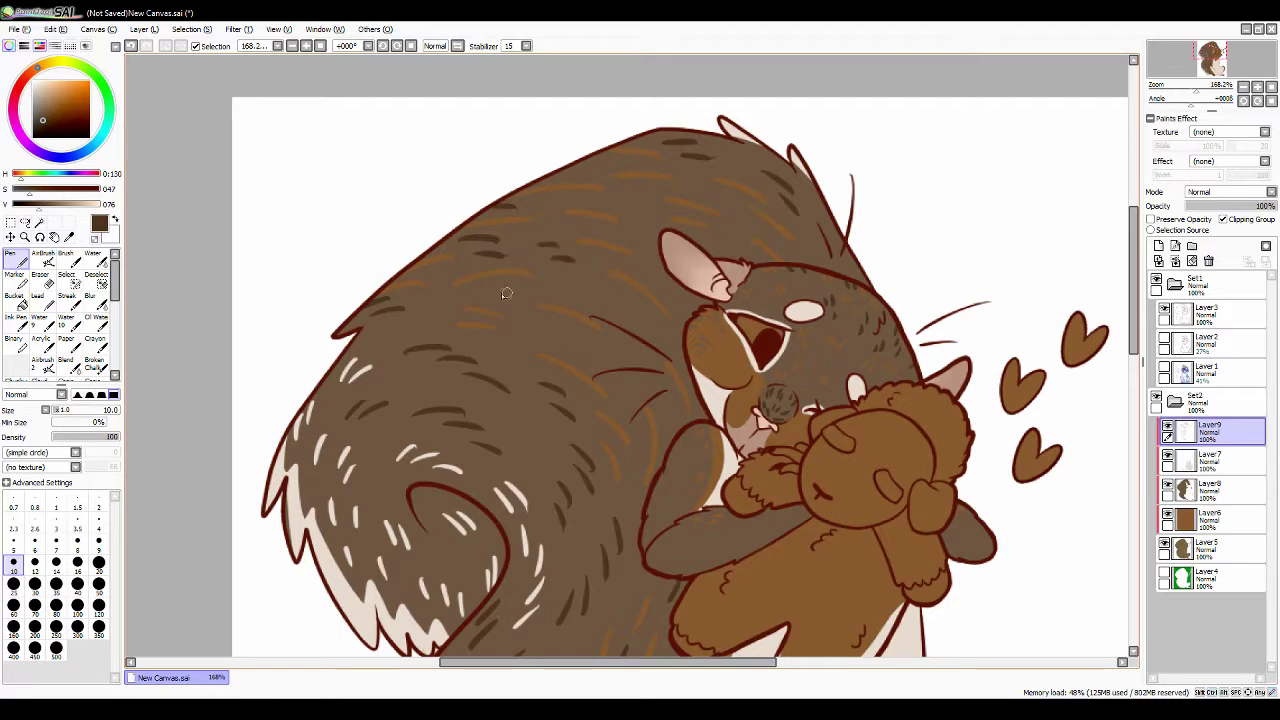
Add short dark-brown fur flecks along both of the creature's arms.
key(ctrl+plus)
mouse_move(1205, 88)
mouse_down()
mouse_move(1185, 92)
mouse_move(1222, 90)
mouse_up()
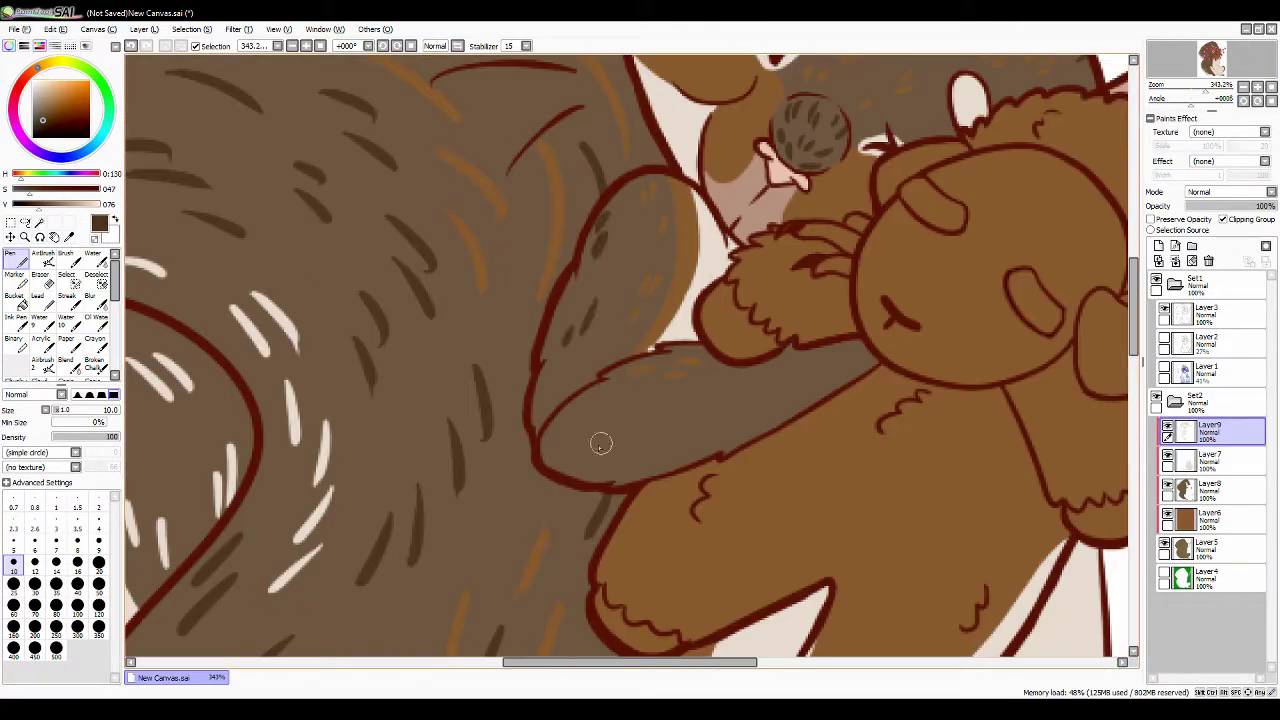
drag(730, 397, 722, 412)
drag(650, 407, 614, 425)
mouse_move(828, 382)
mouse_down()
mouse_move(812, 404)
mouse_move(848, 446)
mouse_up()
mouse_move(862, 492)
mouse_down()
mouse_move(846, 510)
mouse_move(715, 413)
mouse_up()
drag(586, 234, 1124, 126)
Scatter light grey-brown fur strokes between the dark and cream ones across the tail.
mouse_move(1222, 90)
mouse_down()
mouse_move(1180, 90)
mouse_move(1205, 93)
mouse_up()
drag(560, 166, 538, 212)
drag(524, 394, 510, 466)
drag(472, 238, 454, 282)
drag(422, 470, 408, 512)
drag(566, 582, 548, 624)
drag(400, 100, 327, 260)
drag(516, 314, 478, 348)
drag(352, 151, 604, 493)
Add light grey-brown fur flecks to the legs, arms, cheek and face.
drag(818, 321, 738, 191)
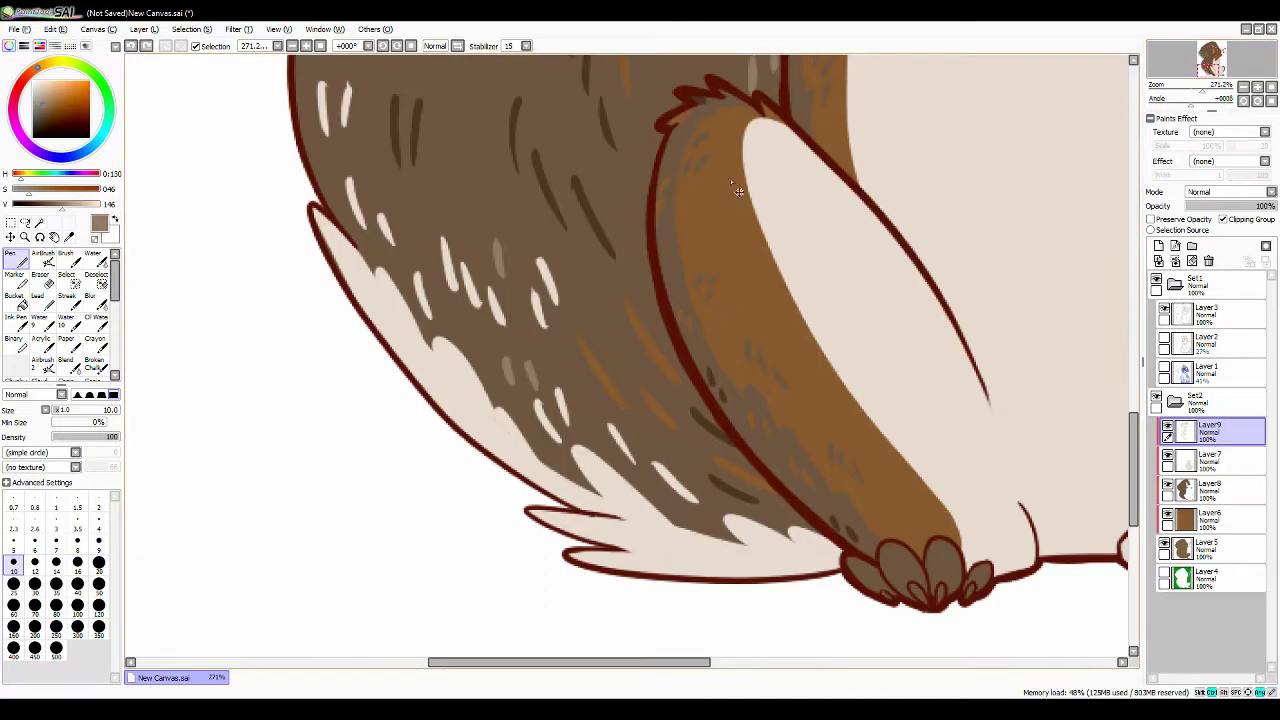
mouse_move(810, 375)
mouse_down()
mouse_move(230, 290)
mouse_move(420, 200)
mouse_move(450, 380)
mouse_move(263, 393)
mouse_up()
scroll(383, 235, up, 2)
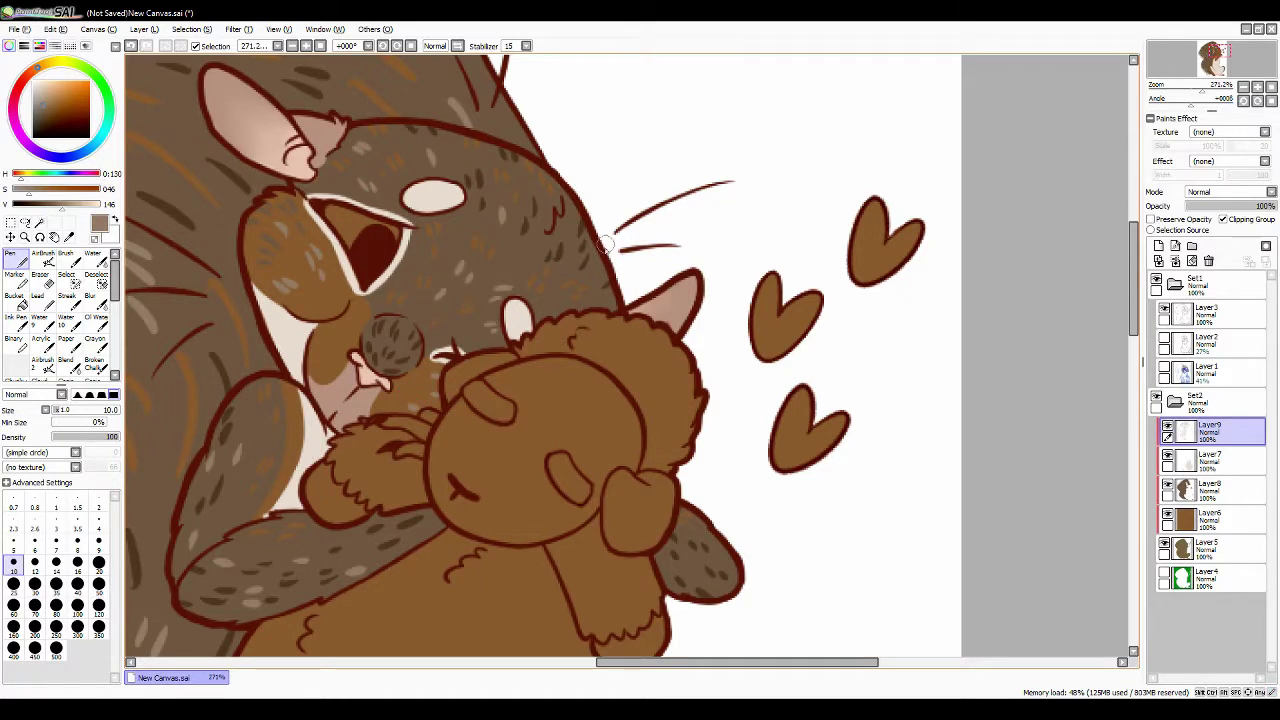
scroll(455, 211, up, 2)
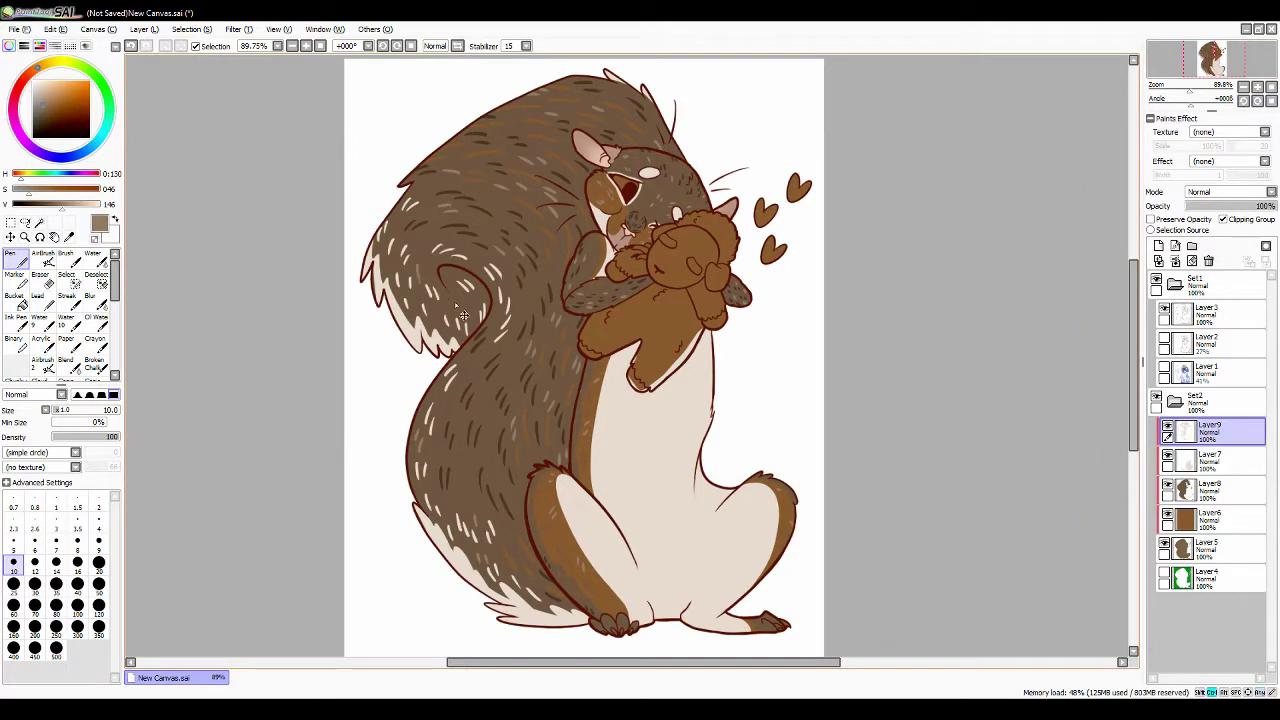
Add light grey-brown fur strokes around and inside the curl at the tail tip.
scroll(448, 298, up, 5)
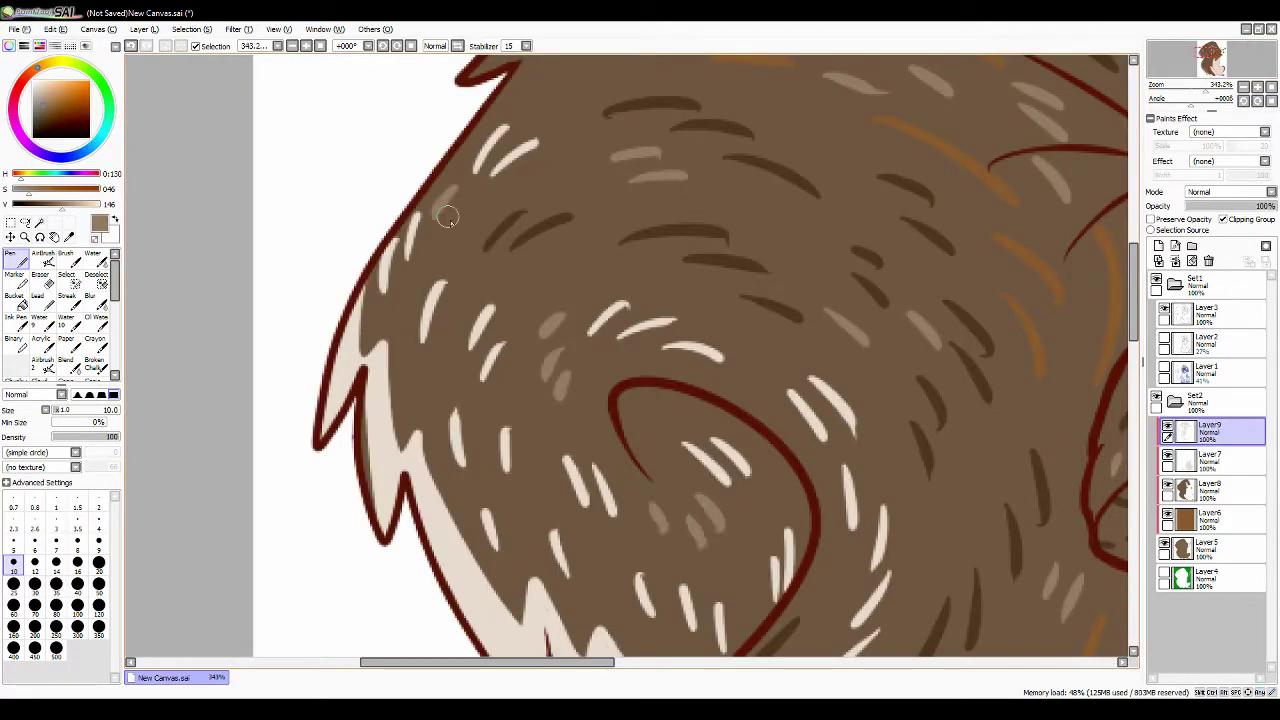
click(1220, 50)
scroll(467, 373, down, 6)
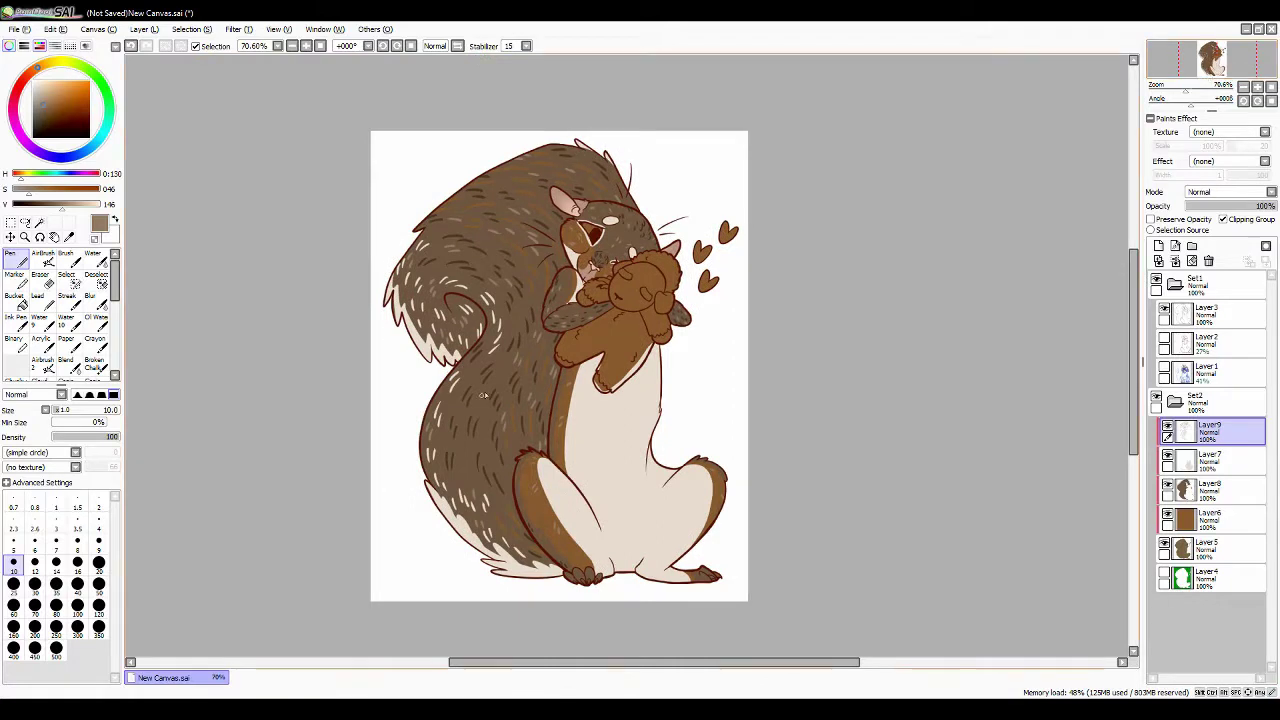
Sample the cream and add small flecks to the brown muzzle on both sides of the mouth.
scroll(517, 298, up, 5)
drag(581, 300, 321, 328)
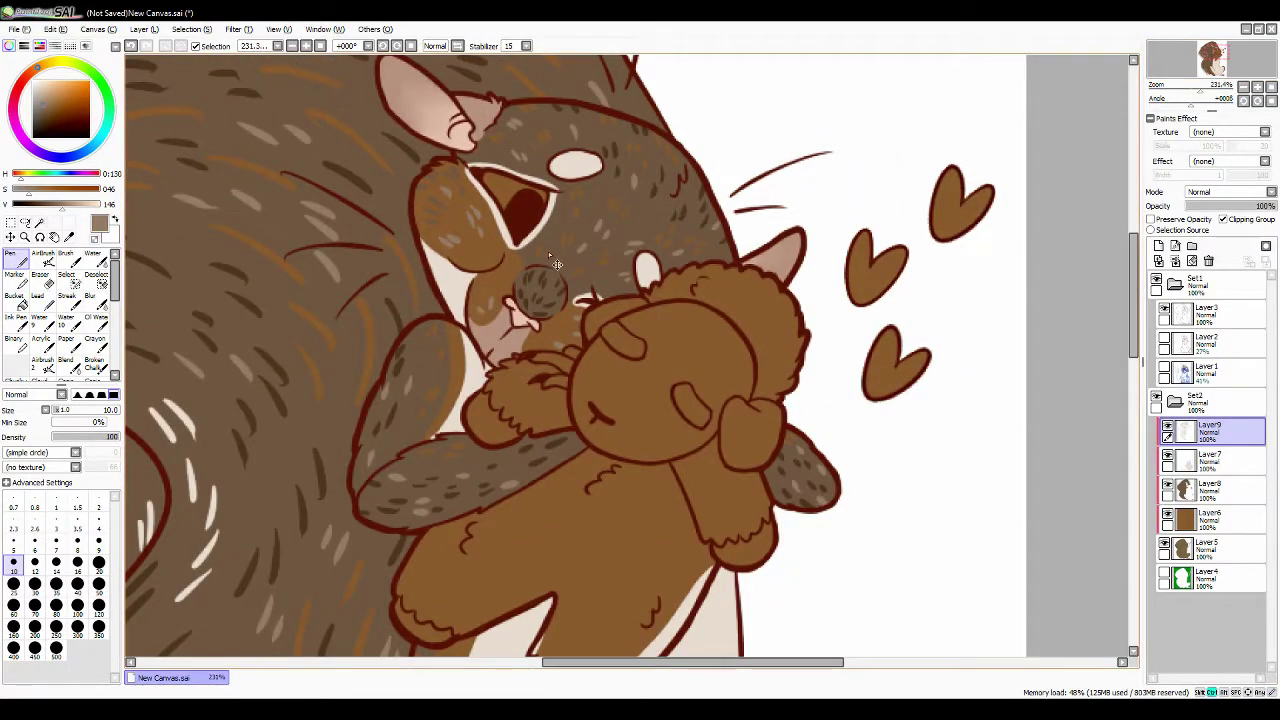
alt+click(494, 320)
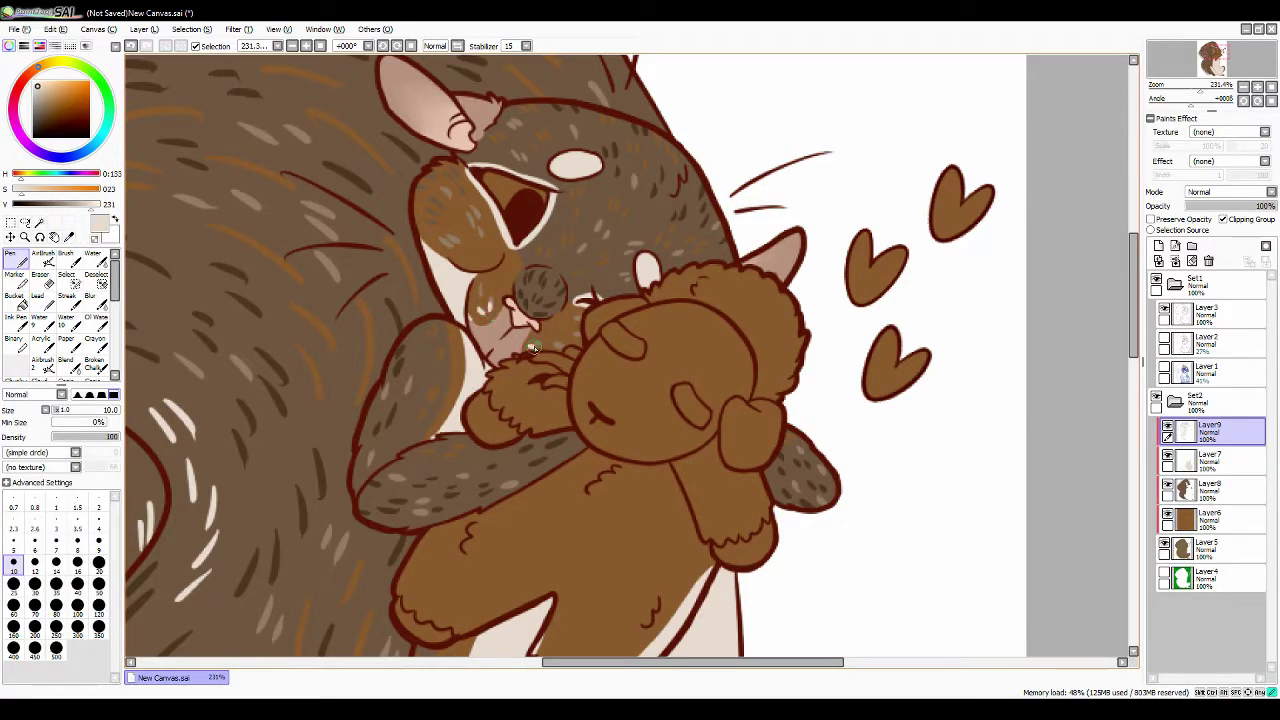
Sample the light grey-brown and colour the creature's fingers resting over the lamb's arm.
scroll(533, 348, down, 5)
scroll(585, 415, up, 7)
alt+click(505, 397)
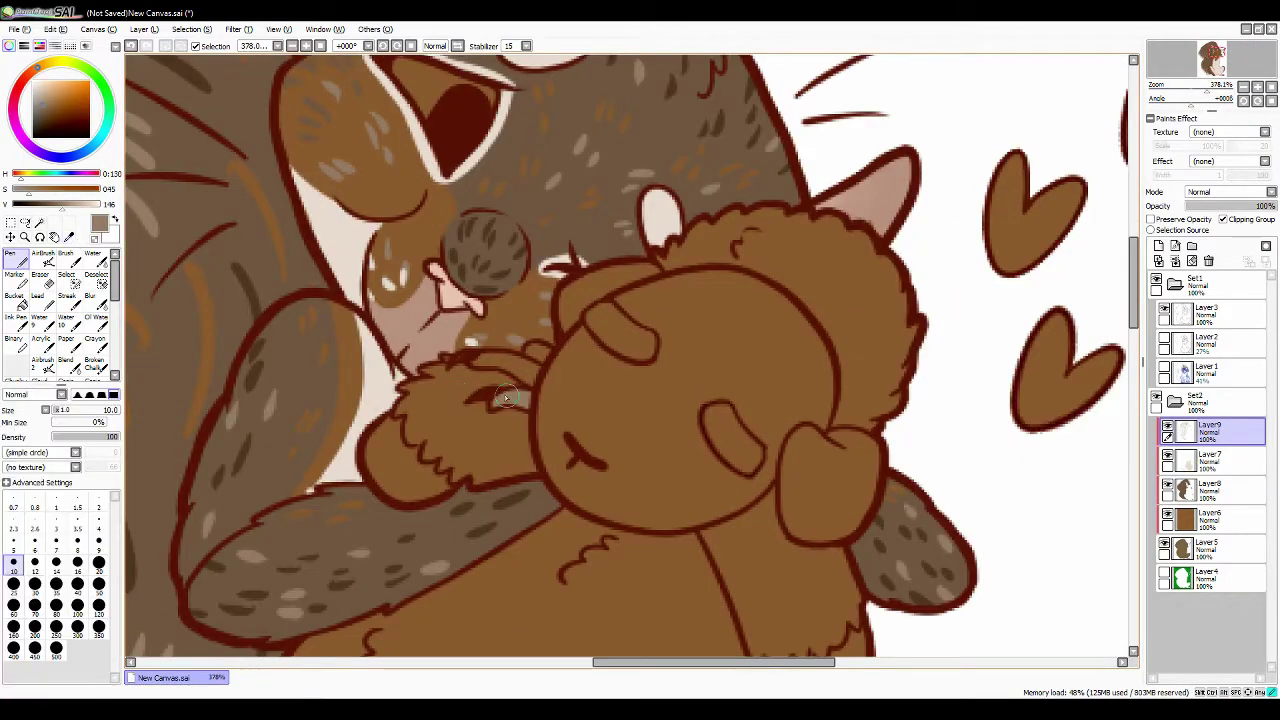
Fleck the toes of both feet with sampled dark brown and light grey-brown.
scroll(549, 353, down, 10)
alt+click(398, 358)
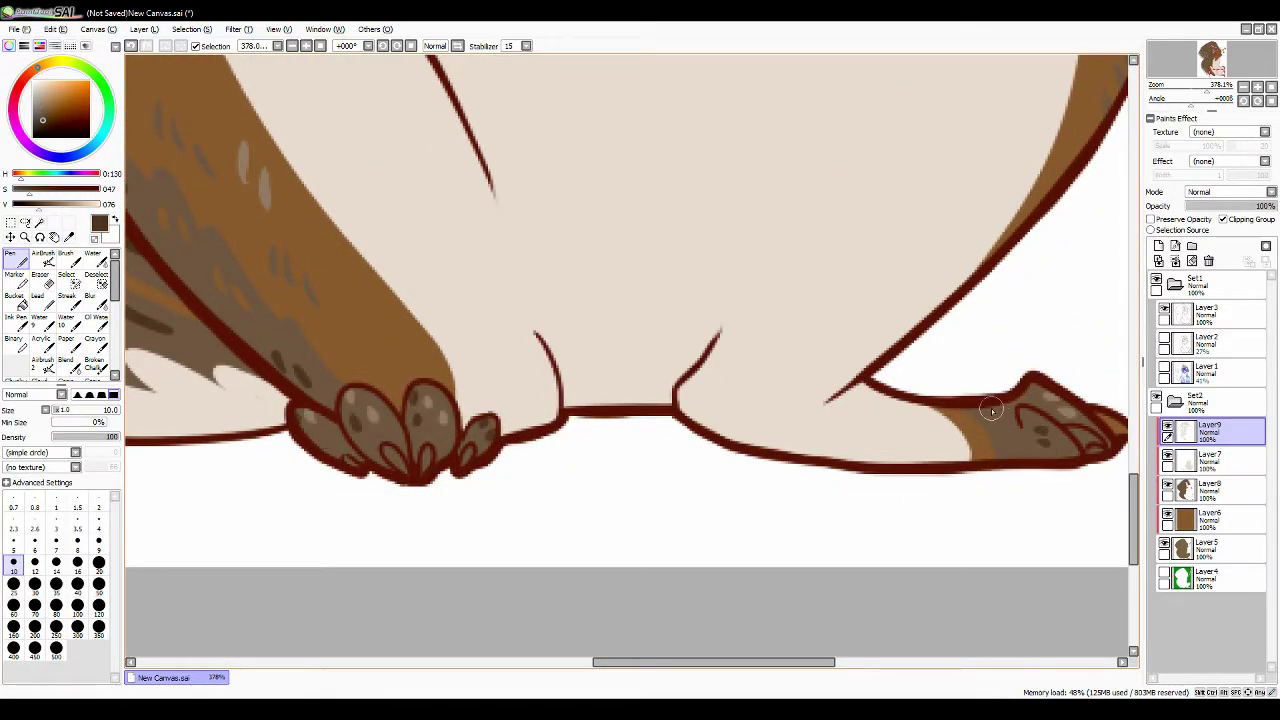
scroll(990, 410, down, 5)
scroll(420, 420, up, 4)
alt+click(383, 425)
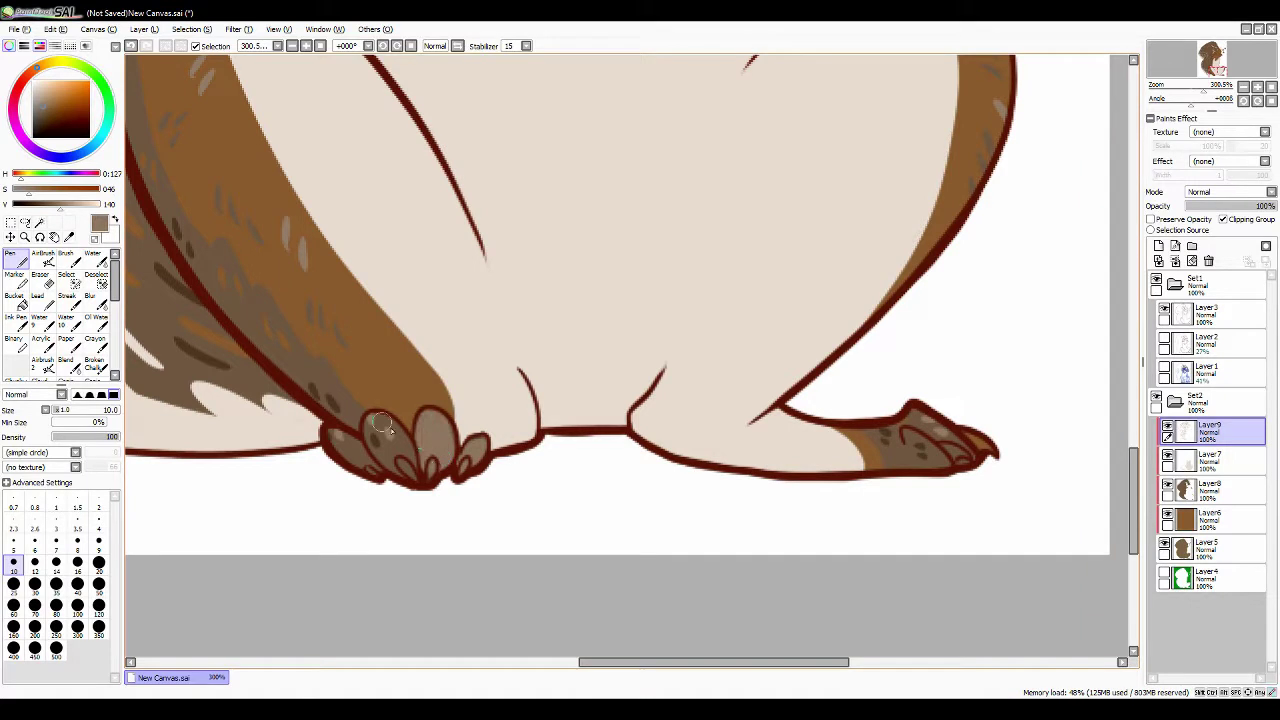
scroll(632, 355, down, 5)
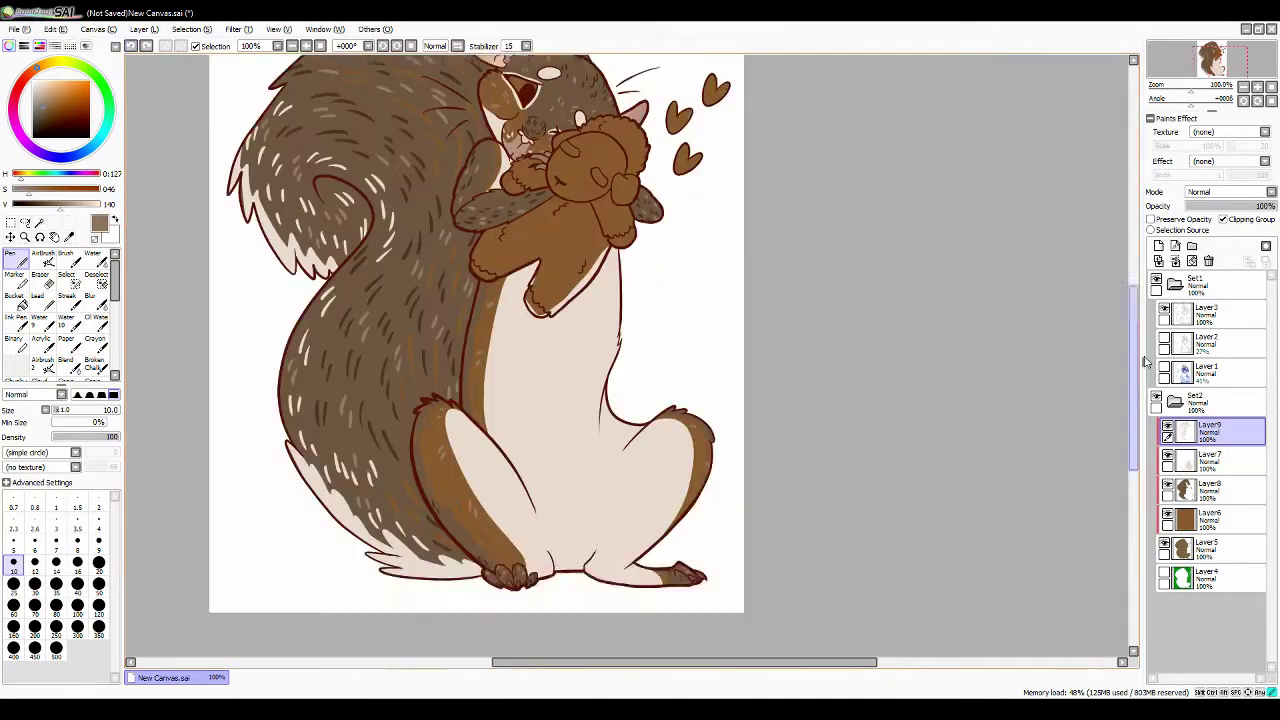
Outline the lamb's face in light beige, clean the overspill with the eraser and fill the face.
scroll(545, 255, up, 3)
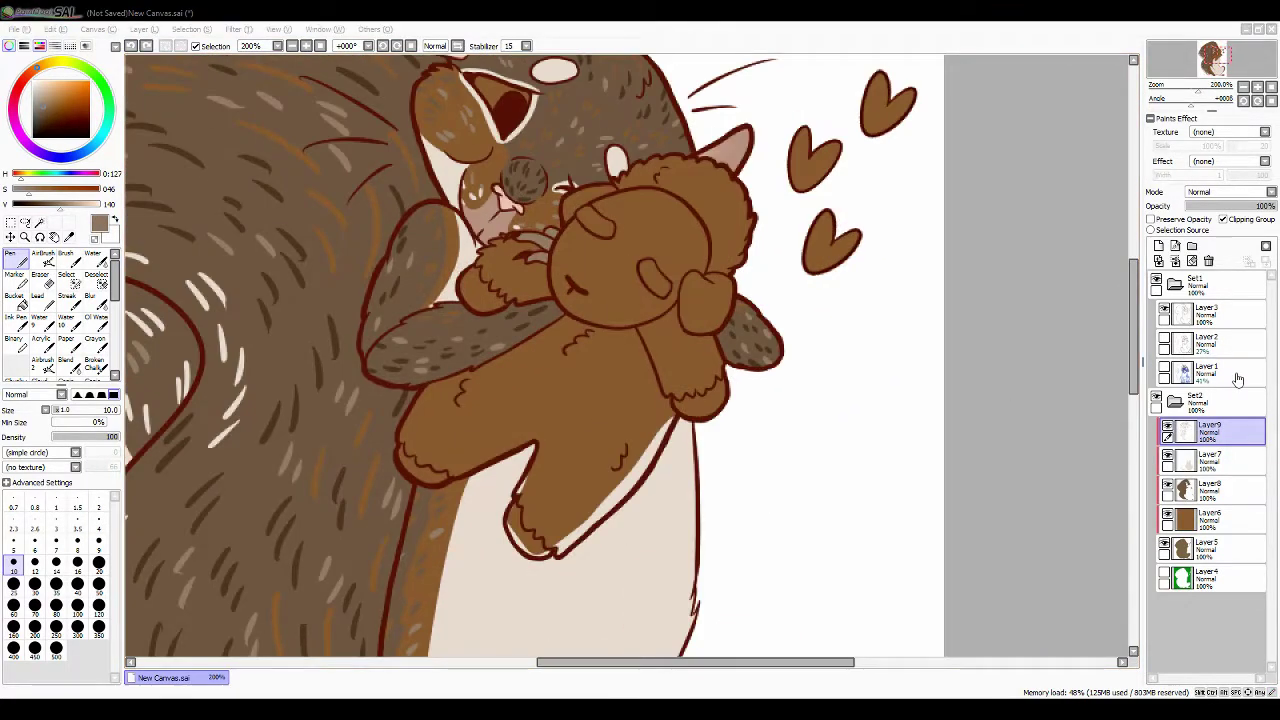
scroll(626, 154, up, 3)
drag(570, 250, 650, 295)
drag(560, 280, 500, 375)
drag(515, 295, 495, 400)
mouse_move(680, 235)
mouse_down()
mouse_move(775, 385)
mouse_move(615, 485)
mouse_move(490, 372)
mouse_up()
key(e)
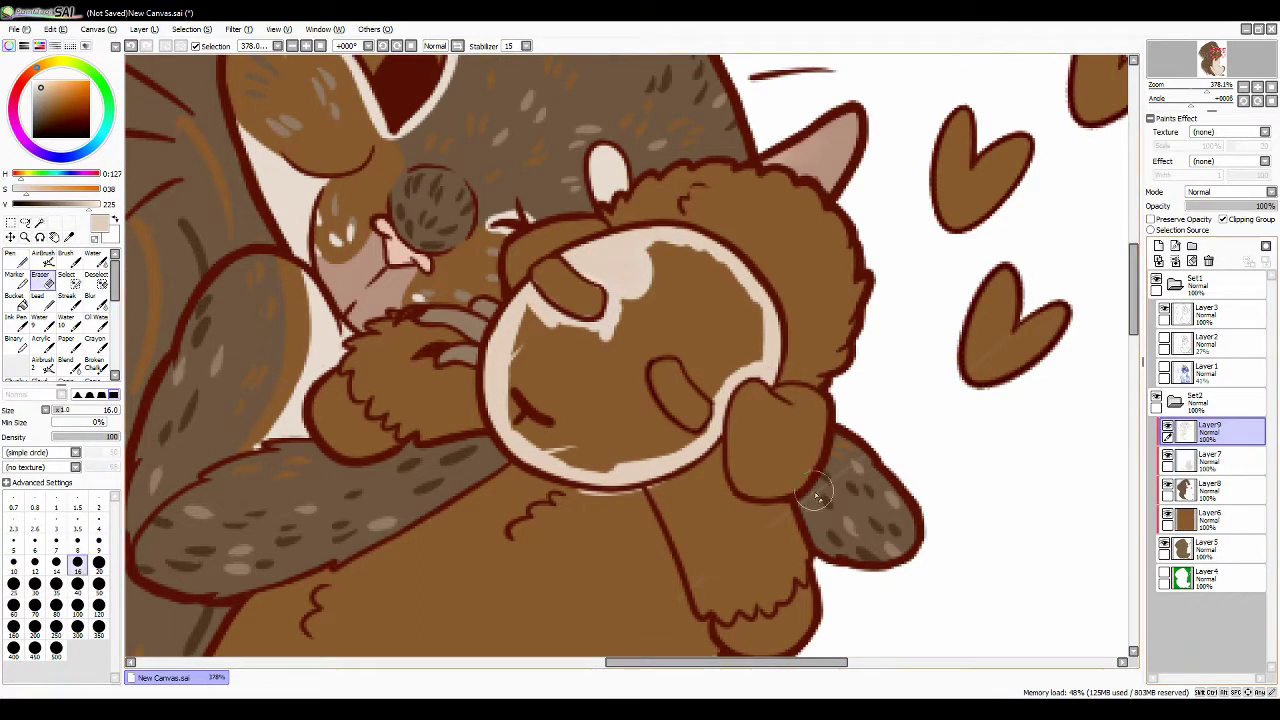
click(630, 360)
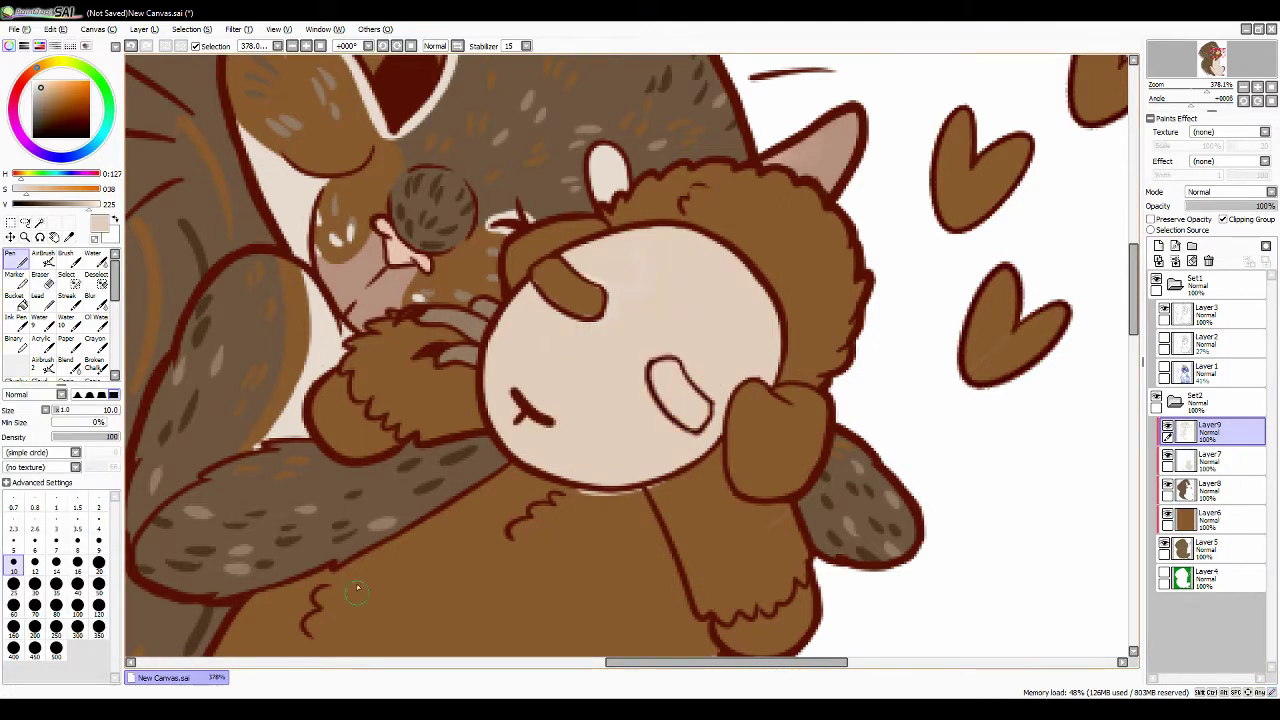
Colour the lamb's two hind hooves light beige.
scroll(630, 360, down, 5)
mouse_move(415, 455)
mouse_down()
mouse_move(405, 500)
mouse_move(480, 550)
mouse_move(455, 540)
mouse_up()
drag(200, 340, 280, 405)
Switch to dark blue and colour the lamb's ears and both front hooves.
scroll(250, 390, up, 6)
click(60, 204)
mouse_move(755, 440)
mouse_down()
mouse_move(752, 490)
mouse_move(800, 500)
mouse_up()
drag(790, 430, 765, 505)
mouse_move(510, 285)
mouse_down()
mouse_move(505, 300)
mouse_move(527, 299)
mouse_up()
scroll(527, 299, down, 3)
drag(725, 388, 790, 405)
scroll(760, 400, up, 2)
mouse_move(310, 318)
mouse_down()
mouse_move(345, 330)
mouse_move(322, 338)
mouse_move(360, 365)
mouse_up()
Choose a light blue and colour the wool on the lamb's head and the arm near the creature's mouth.
click(55, 95)
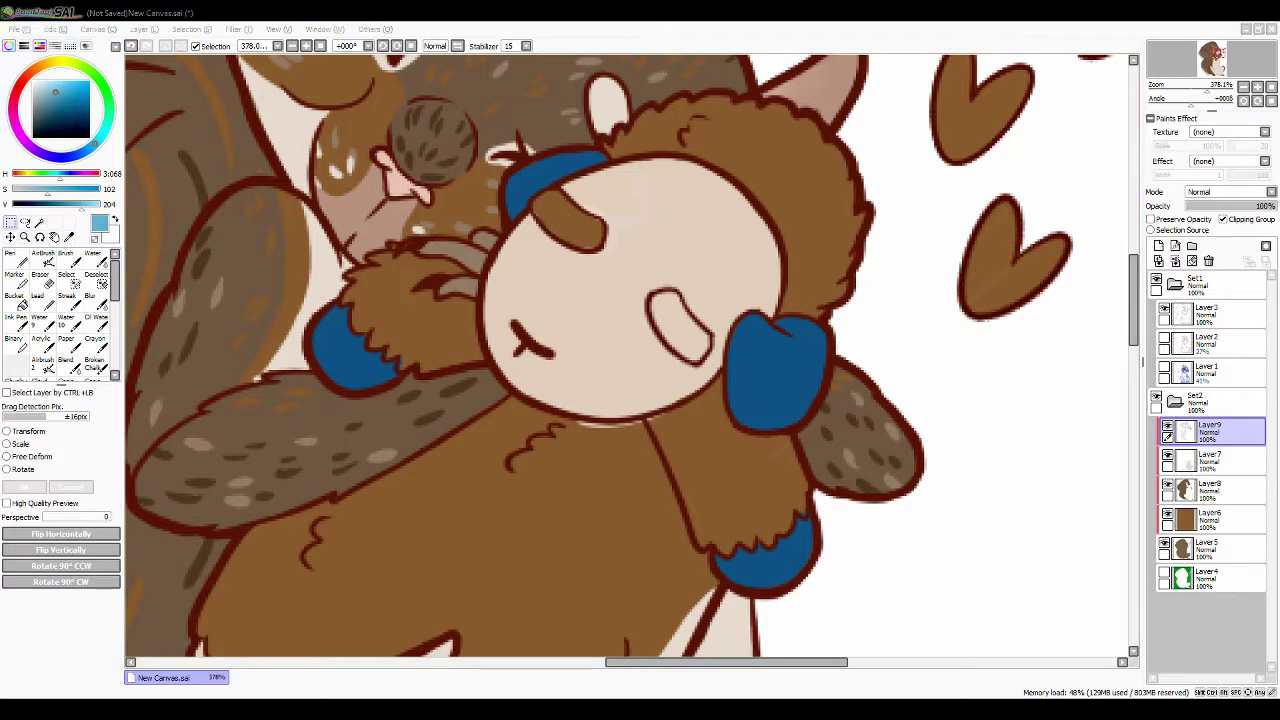
click(51, 88)
drag(565, 465, 478, 545)
drag(410, 285, 447, 264)
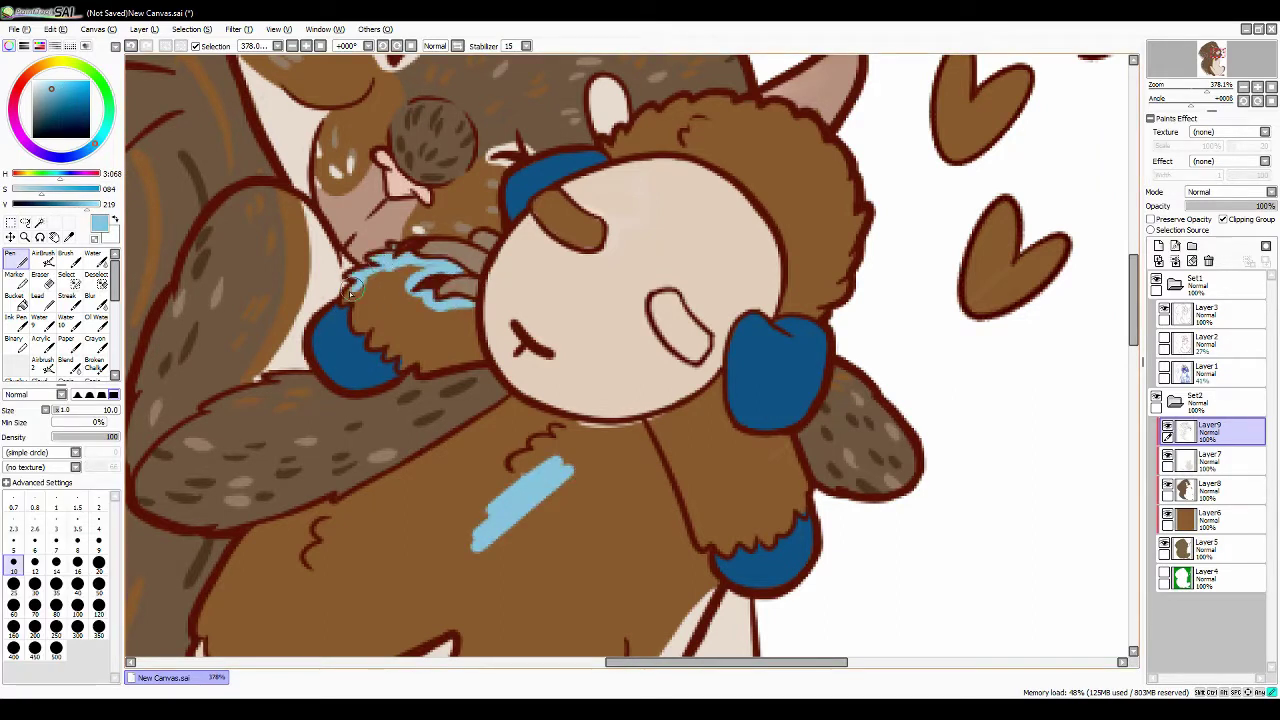
mouse_move(400, 360)
mouse_down()
mouse_move(460, 320)
mouse_move(512, 258)
mouse_up()
mouse_move(680, 103)
mouse_down()
mouse_move(806, 126)
mouse_move(844, 178)
mouse_move(851, 254)
mouse_move(800, 318)
mouse_up()
mouse_move(800, 320)
mouse_down()
mouse_move(675, 148)
mouse_move(720, 120)
mouse_move(810, 240)
mouse_up()
Outline the lamb's other arm, body and legs in light blue and fill their wool.
mouse_move(580, 430)
mouse_down()
mouse_move(533, 418)
mouse_move(705, 555)
mouse_up()
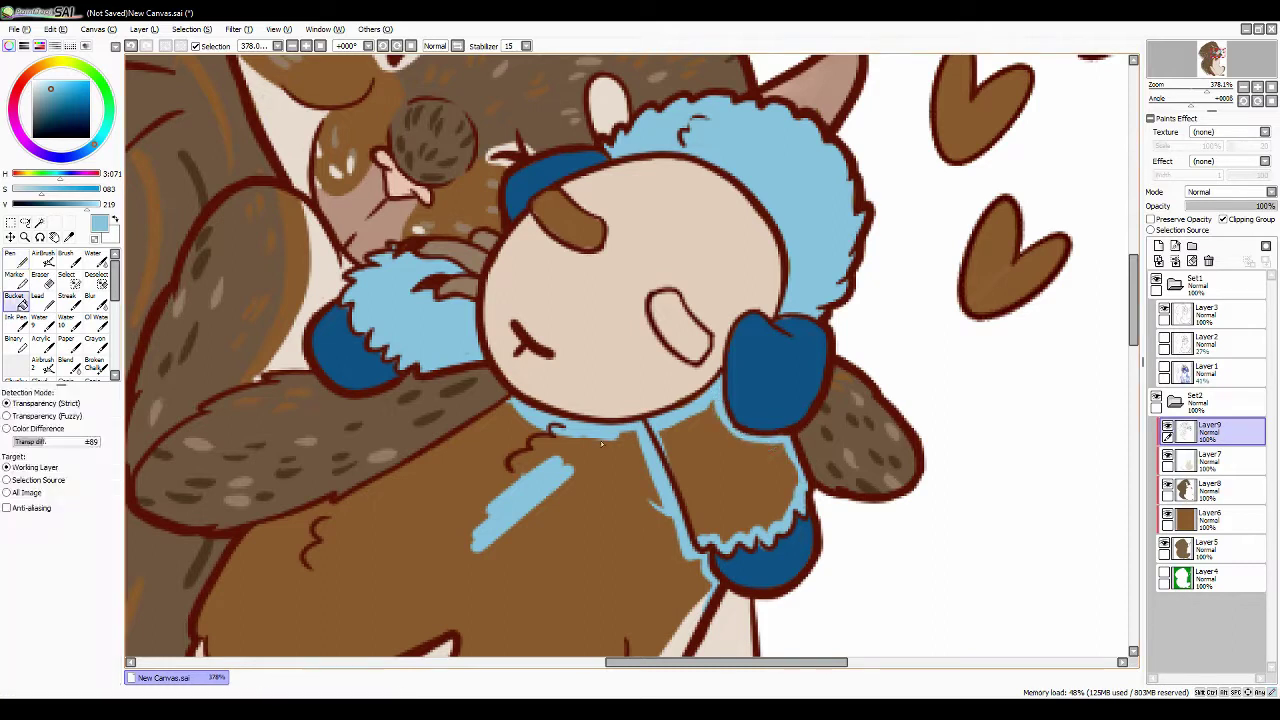
scroll(700, 420, down, 5)
mouse_move(712, 252)
mouse_down()
mouse_move(465, 518)
mouse_move(400, 322)
mouse_up()
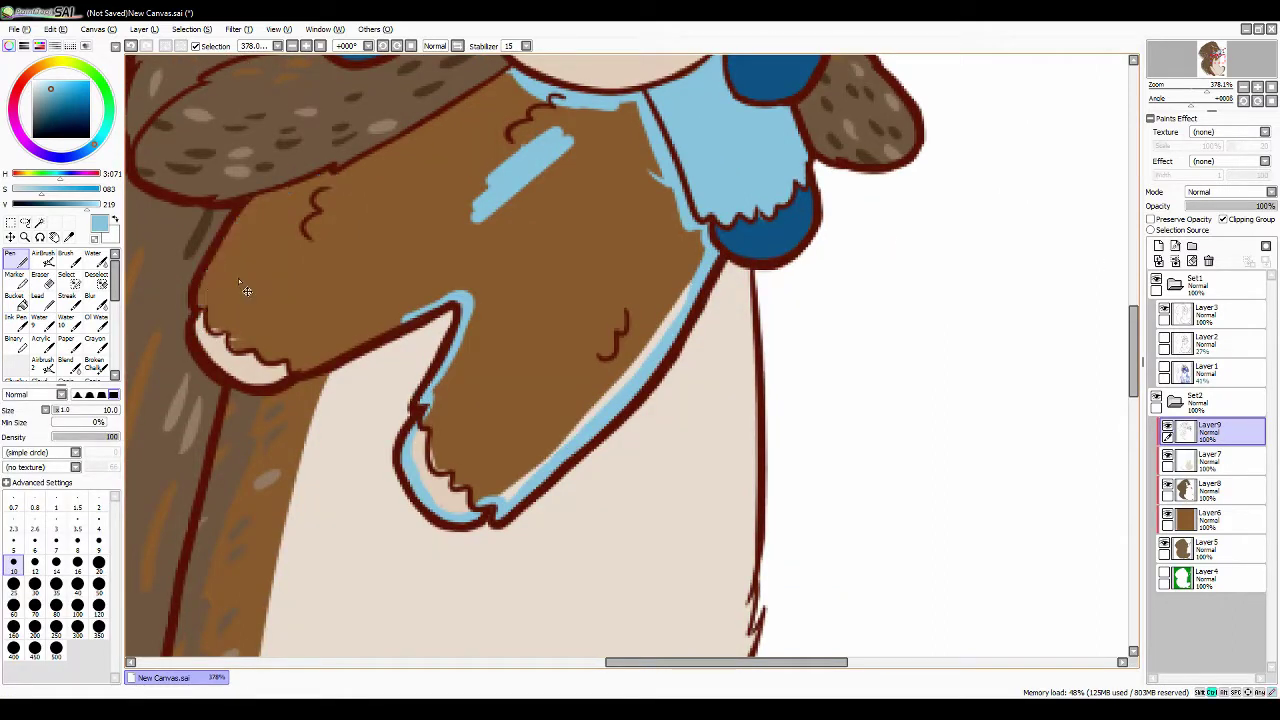
drag(330, 176, 232, 345)
drag(350, 352, 440, 305)
click(400, 250)
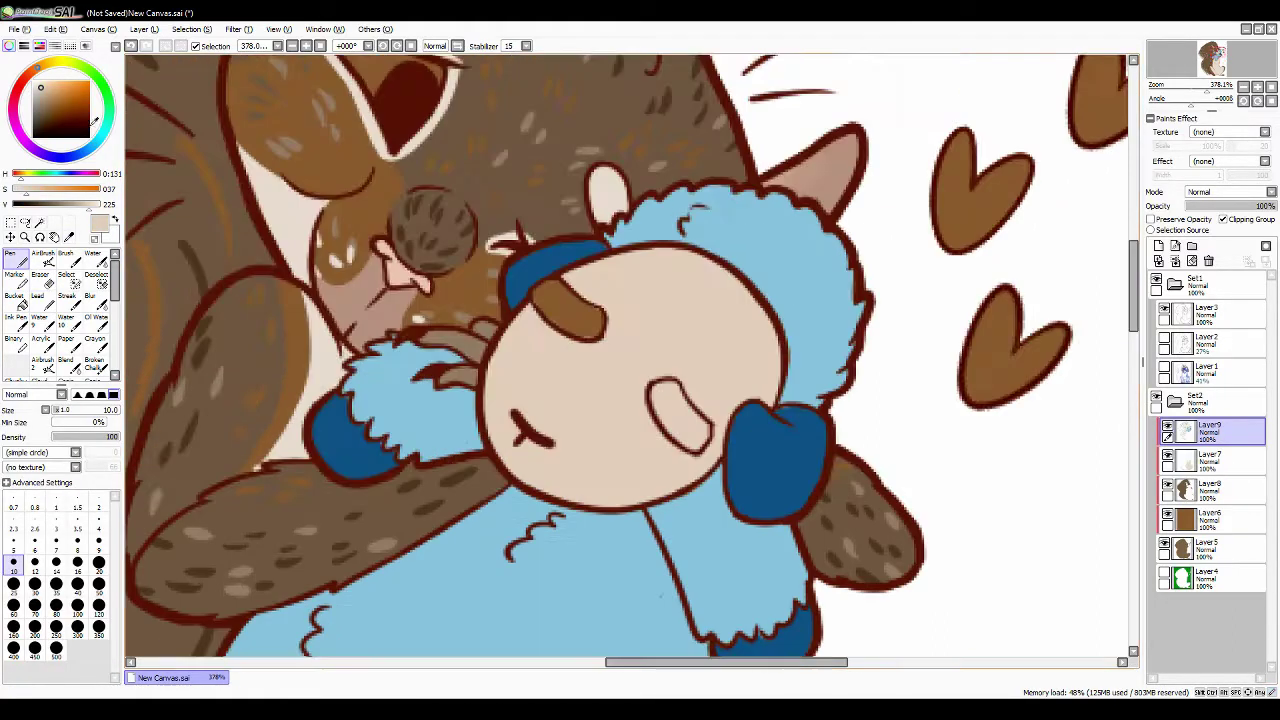
Fill both of the lamb's eyes with near-black.
mouse_move(540, 290)
mouse_down()
mouse_move(599, 322)
mouse_move(554, 317)
mouse_move(600, 325)
mouse_up()
drag(652, 396, 680, 420)
scroll(630, 360, down, 5)
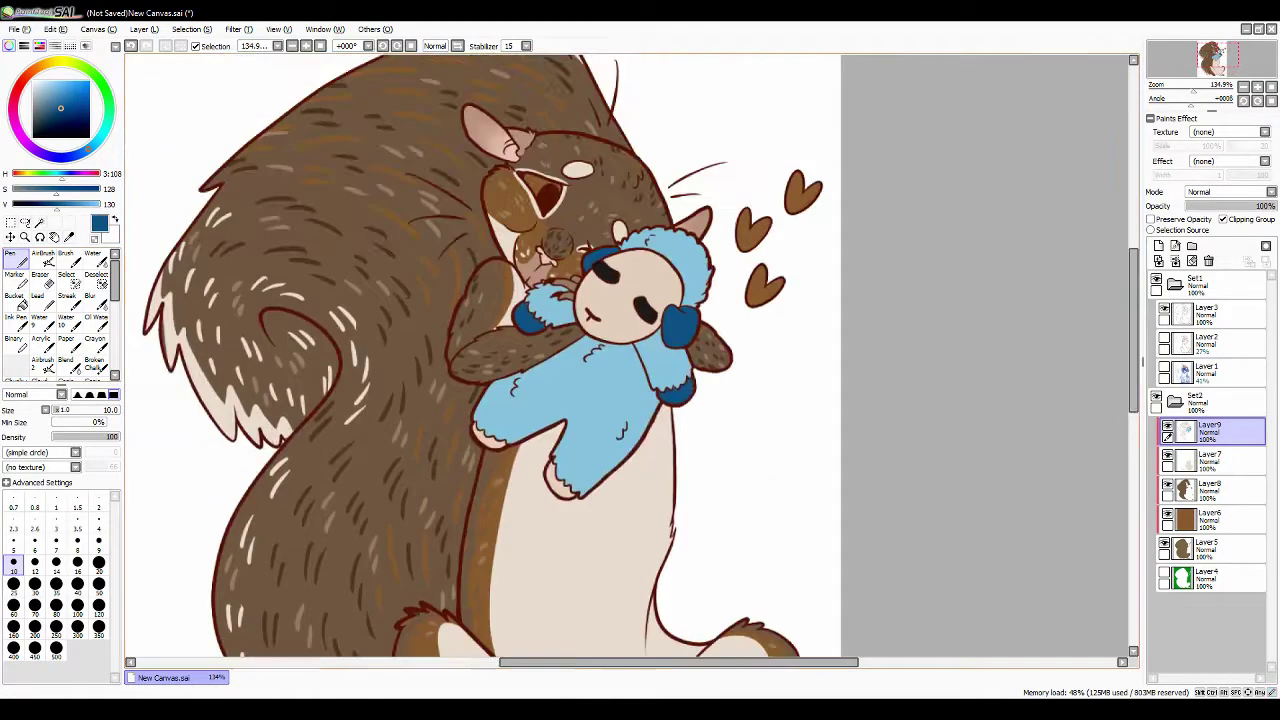
Choose a warmer yellowish tan and recolour the lamb's face and its two hind hooves.
scroll(630, 360, up, 3)
key(alt)
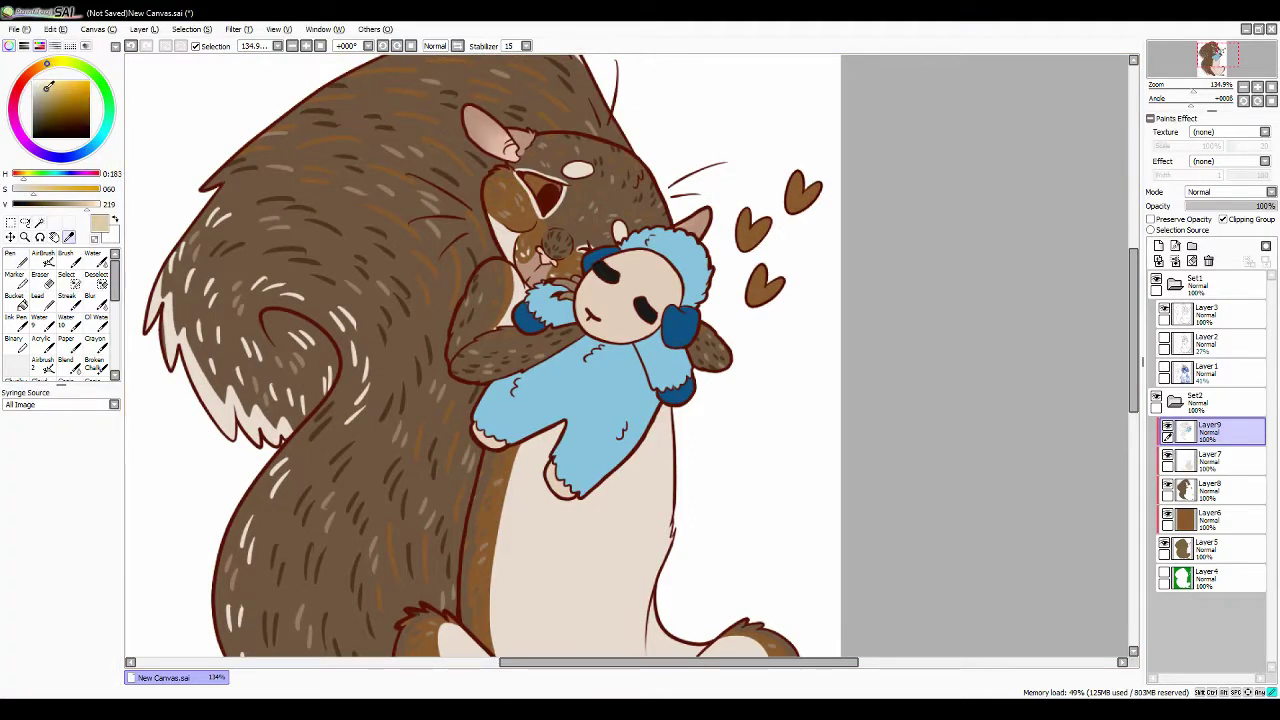
drag(84, 62, 49, 62)
scroll(960, 201, up, 5)
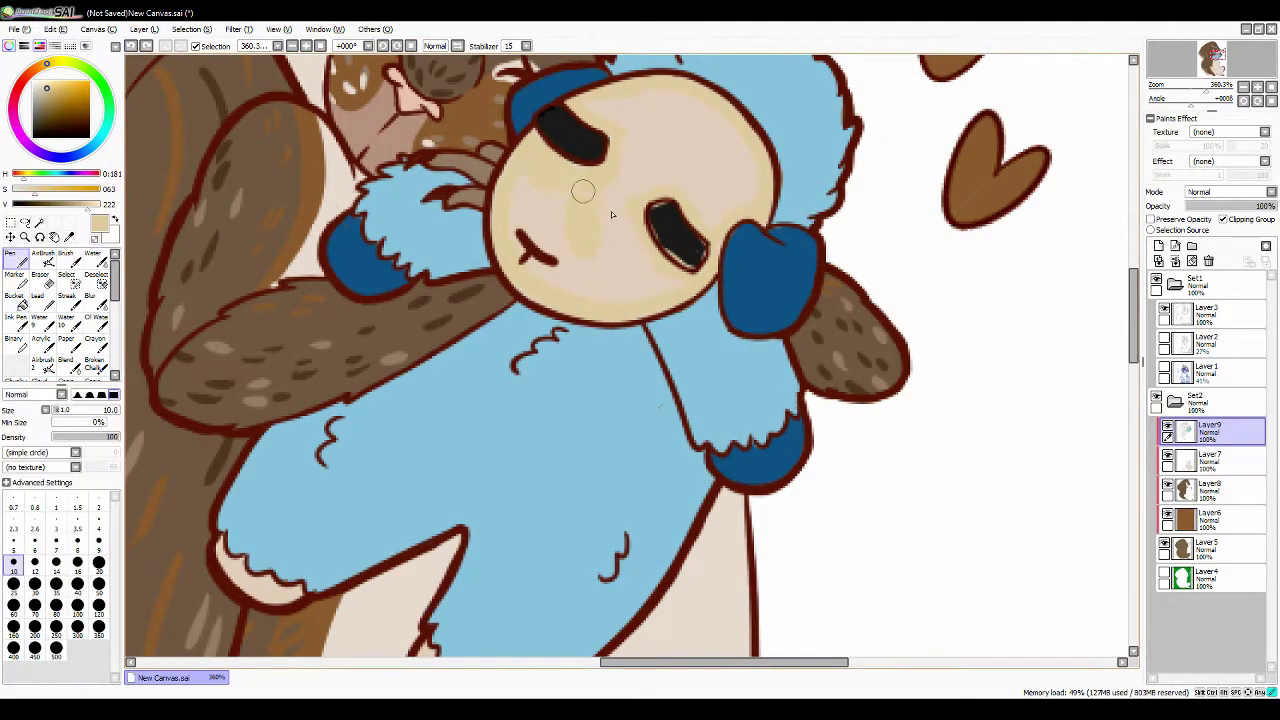
alt+click(668, 213)
alt+click(242, 588)
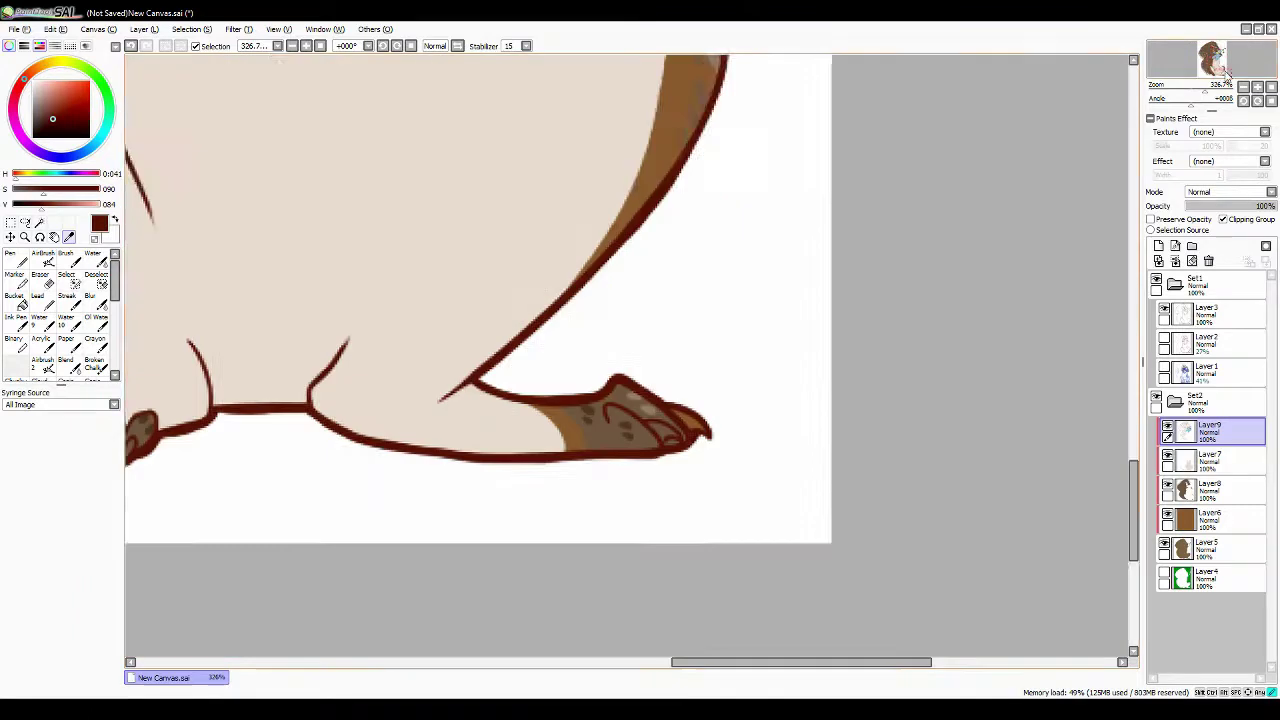
Colour the claws on the creature's hind feet with the dark red outline colour.
click(1228, 75)
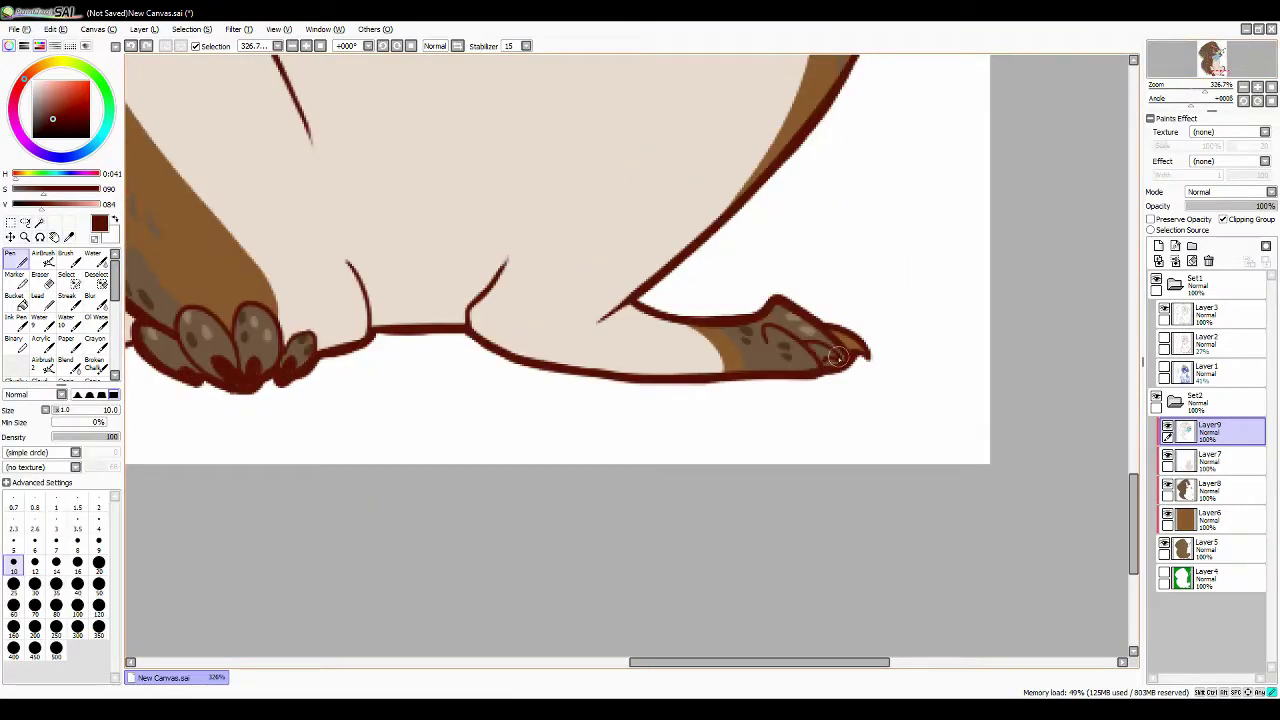
scroll(600, 360, down, 5)
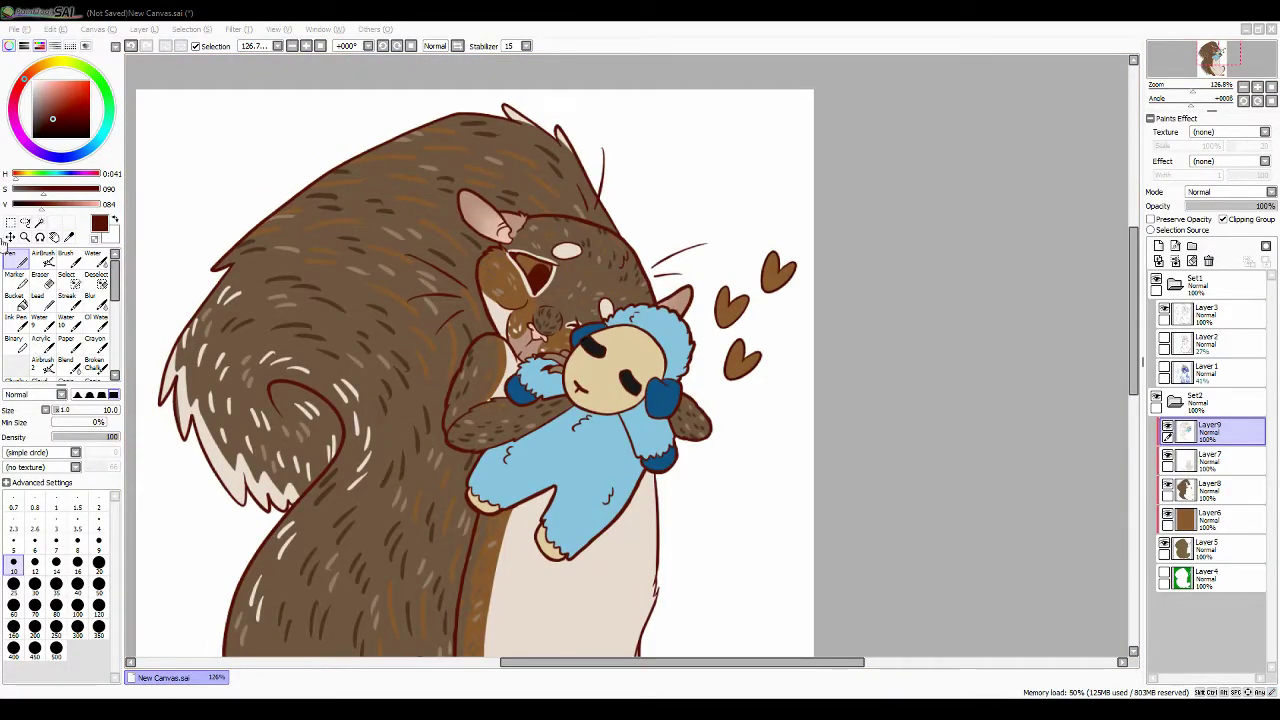
Fill the creature's large eye with black, and blacken its far eyelashes on a new layer above the line art.
scroll(445, 137, up, 5)
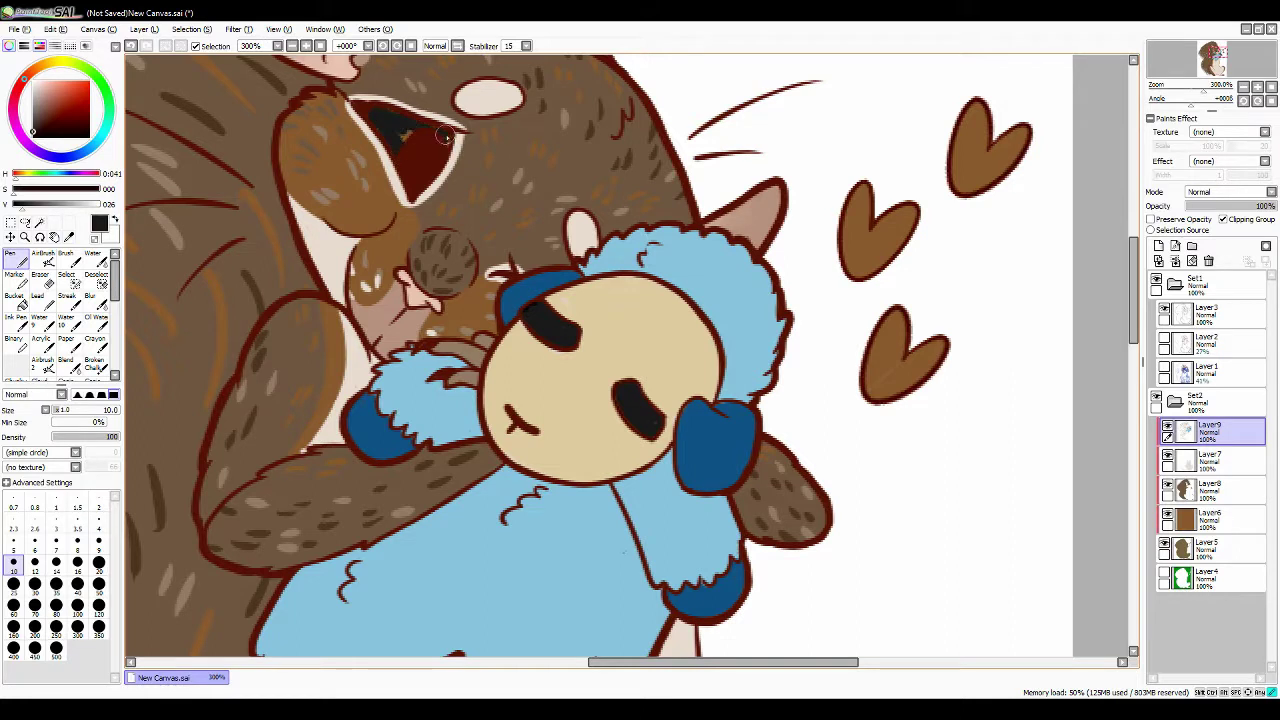
key(ctrl+shift+n)
scroll(445, 137, up, 5)
mouse_move(545, 180)
mouse_down()
mouse_move(472, 165)
mouse_move(460, 250)
mouse_up()
scroll(445, 200, down, 6)
scroll(445, 200, up, 3)
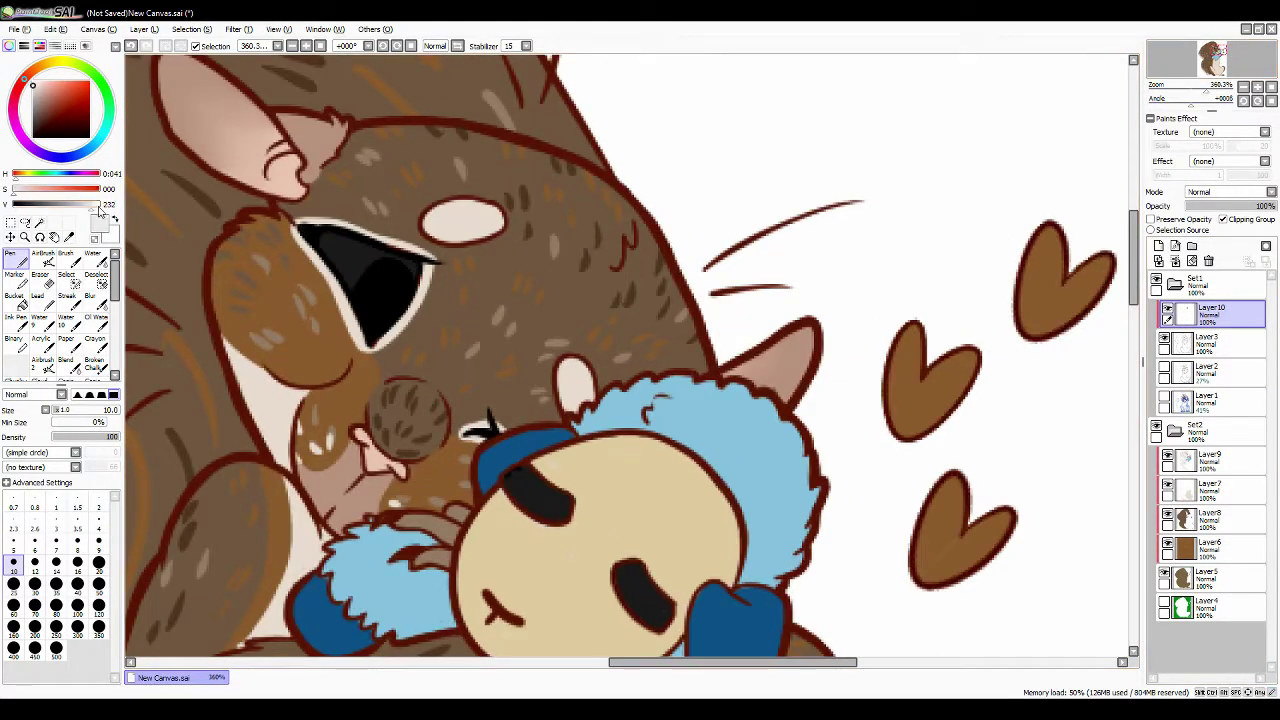
Paint white highlights in the creature's black eye on Layer10.
key(ctrl+Down)
scroll(358, 257, down, 6)
scroll(417, 279, up, 5)
key(ctrl+Up)
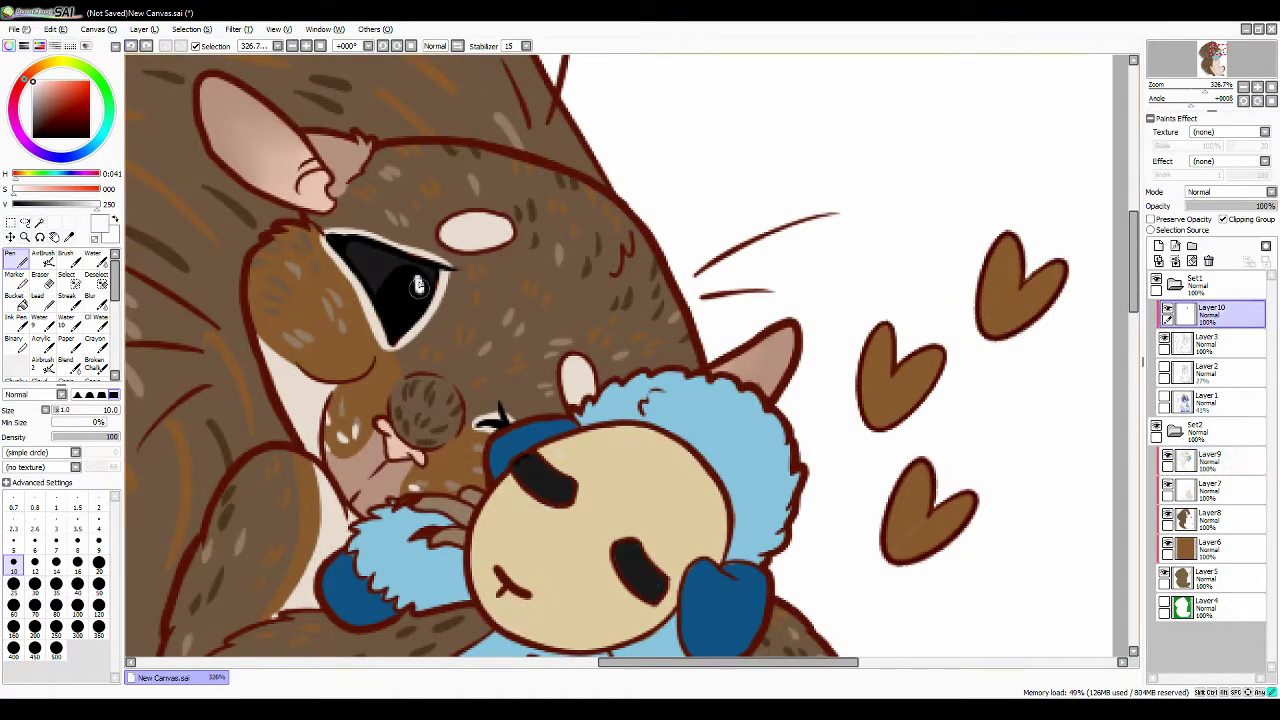
scroll(405, 285, down, 1)
scroll(473, 301, down, 2)
scroll(473, 301, down, 1)
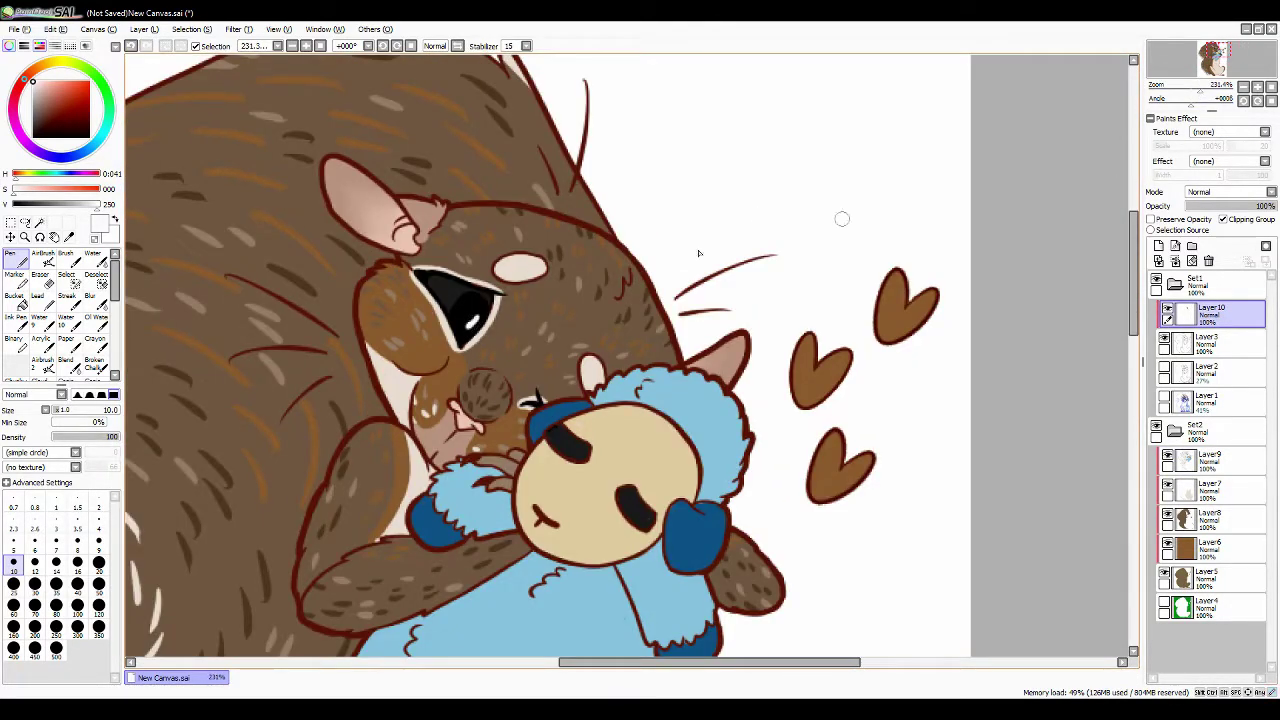
Choose a pinkish red on Layer9 and fill the three hearts with it.
scroll(460, 310, down, 5)
scroll(460, 310, up, 5)
scroll(460, 310, down, 5)
scroll(460, 310, up, 3)
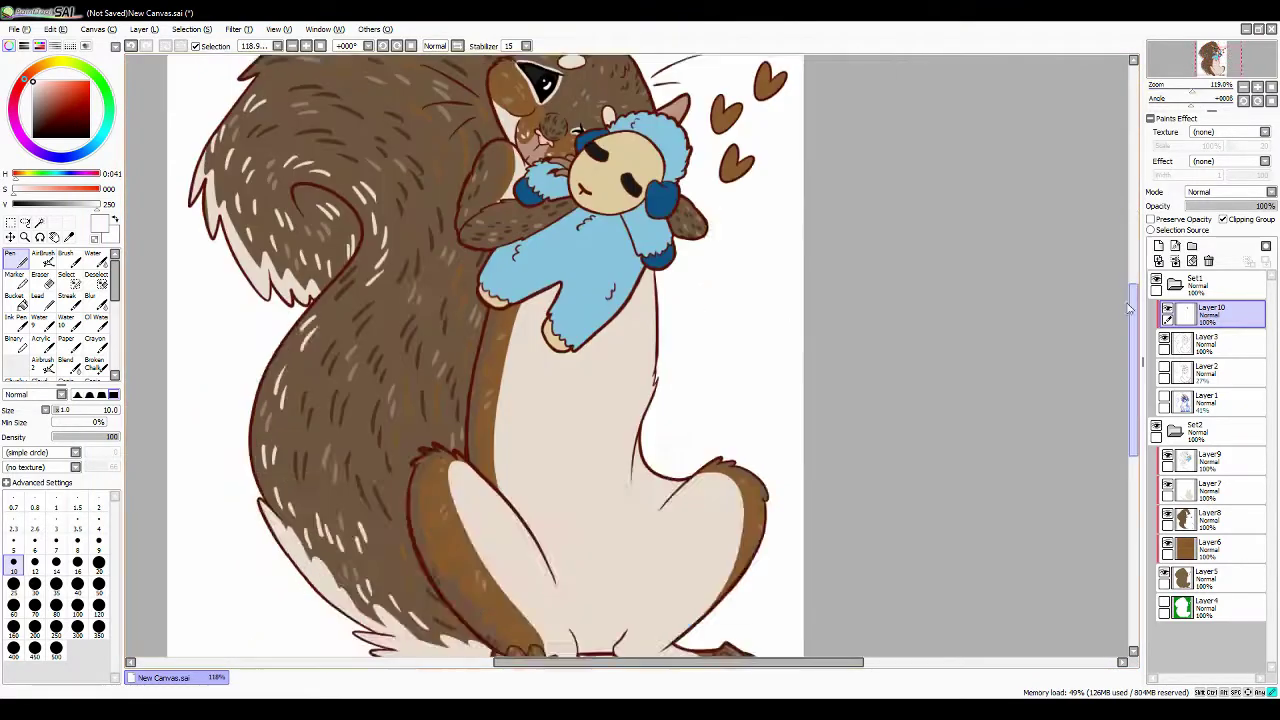
scroll(740, 130, up, 5)
click(1210, 460)
click(60, 95)
drag(510, 185, 540, 260)
drag(530, 330, 600, 400)
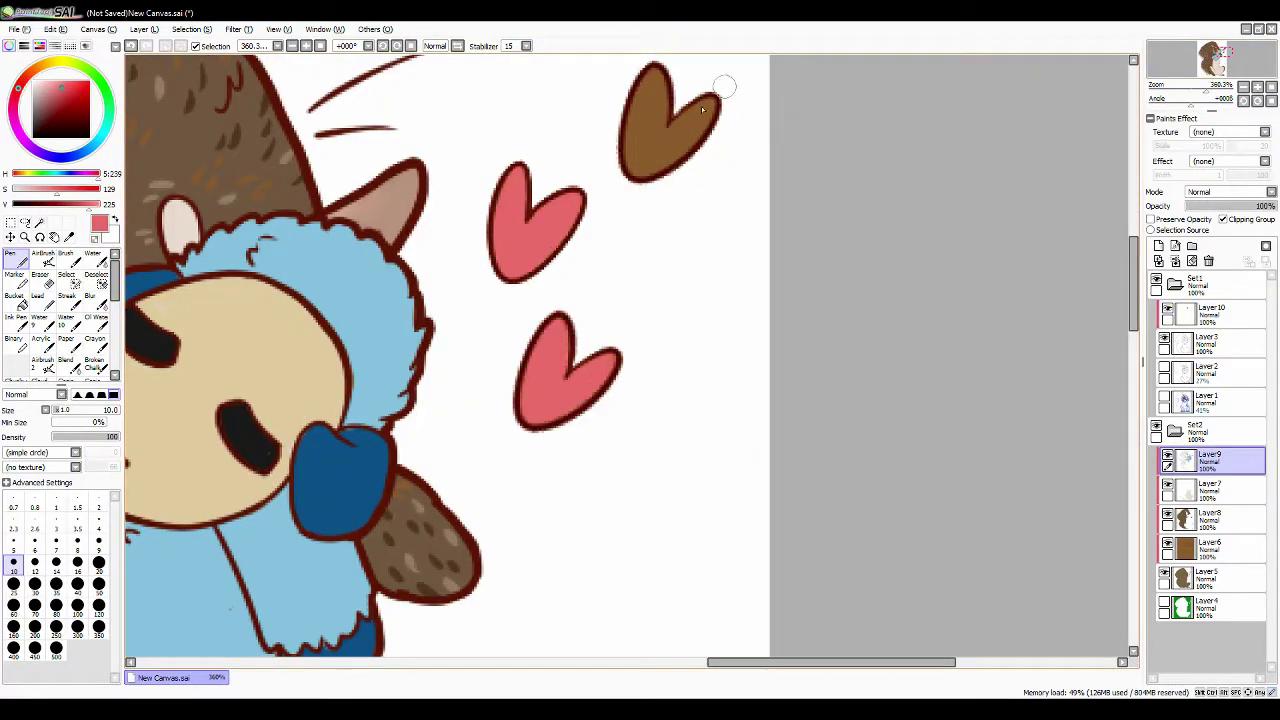
drag(703, 110, 650, 130)
Add light pink highlights and darker red shading along the edges of the three hearts.
click(57, 80)
key(ctrl+z)
scroll(632, 143, down, 5)
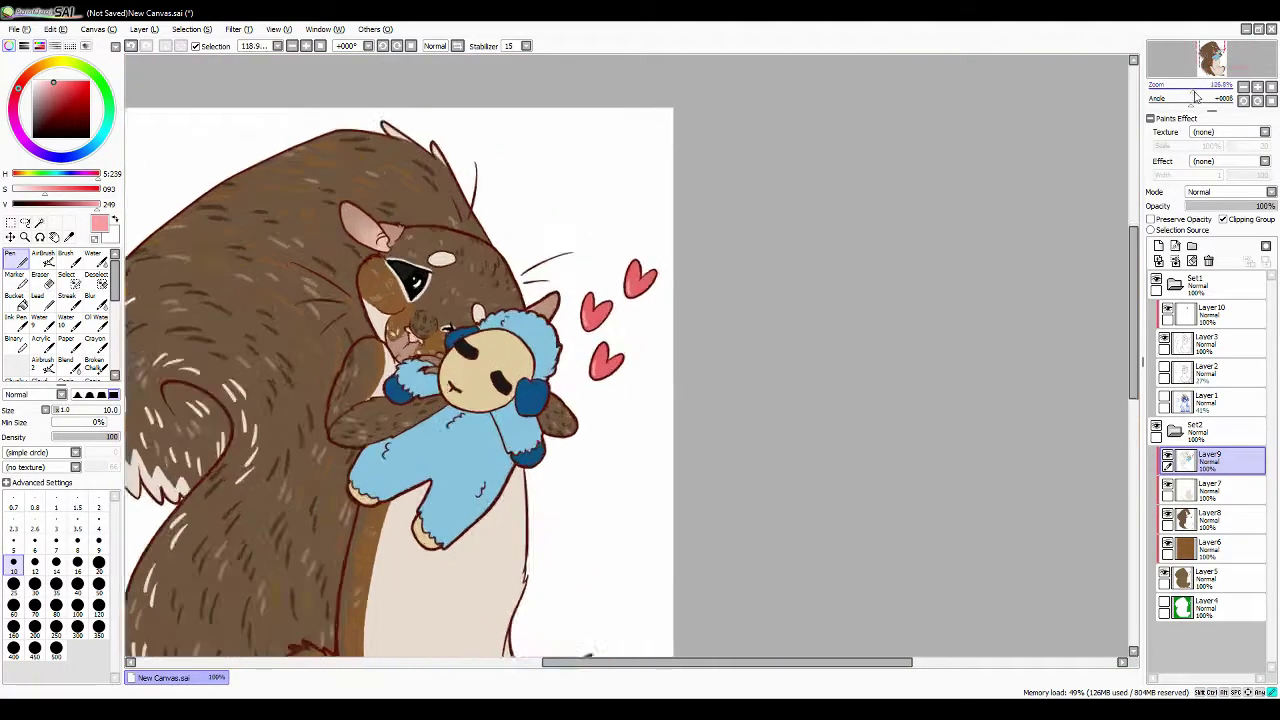
scroll(593, 240, up, 4)
alt+click(593, 240)
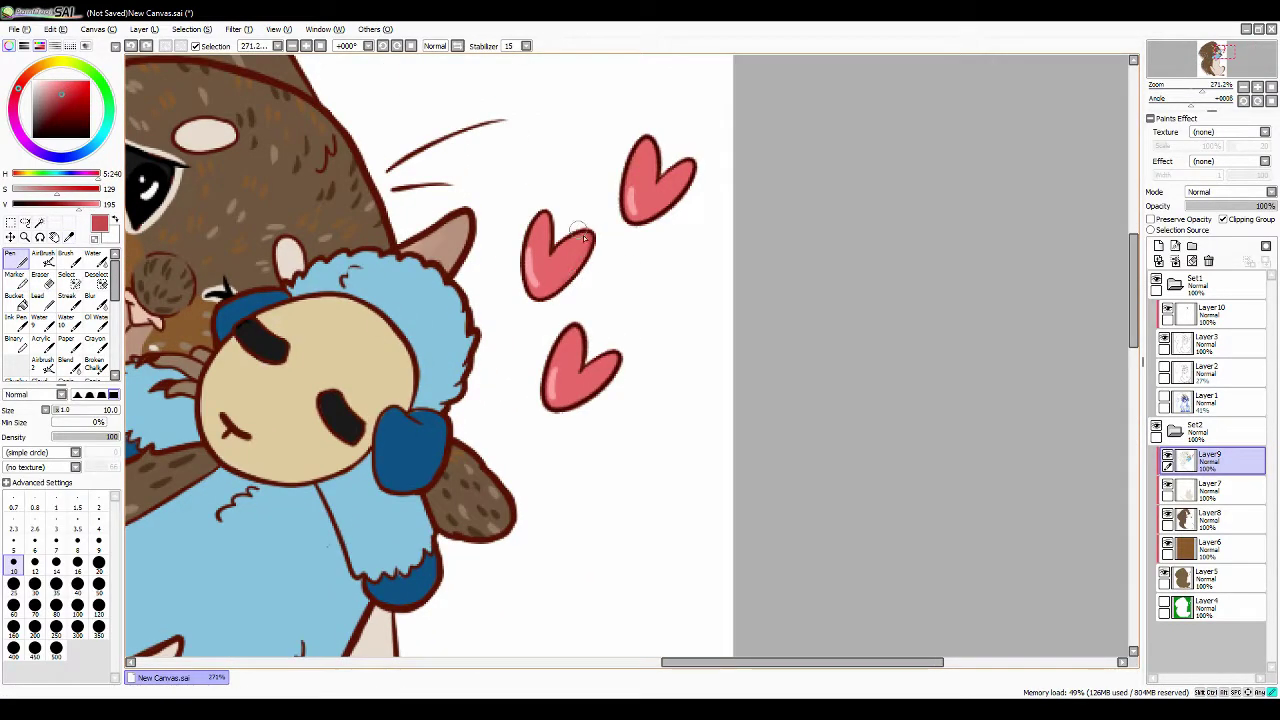
Add a new layer above Layer9 at 52% opacity and pick the dark red outline colour for shading.
drag(692, 182, 1112, 182)
alt+click(503, 143)
click(1158, 246)
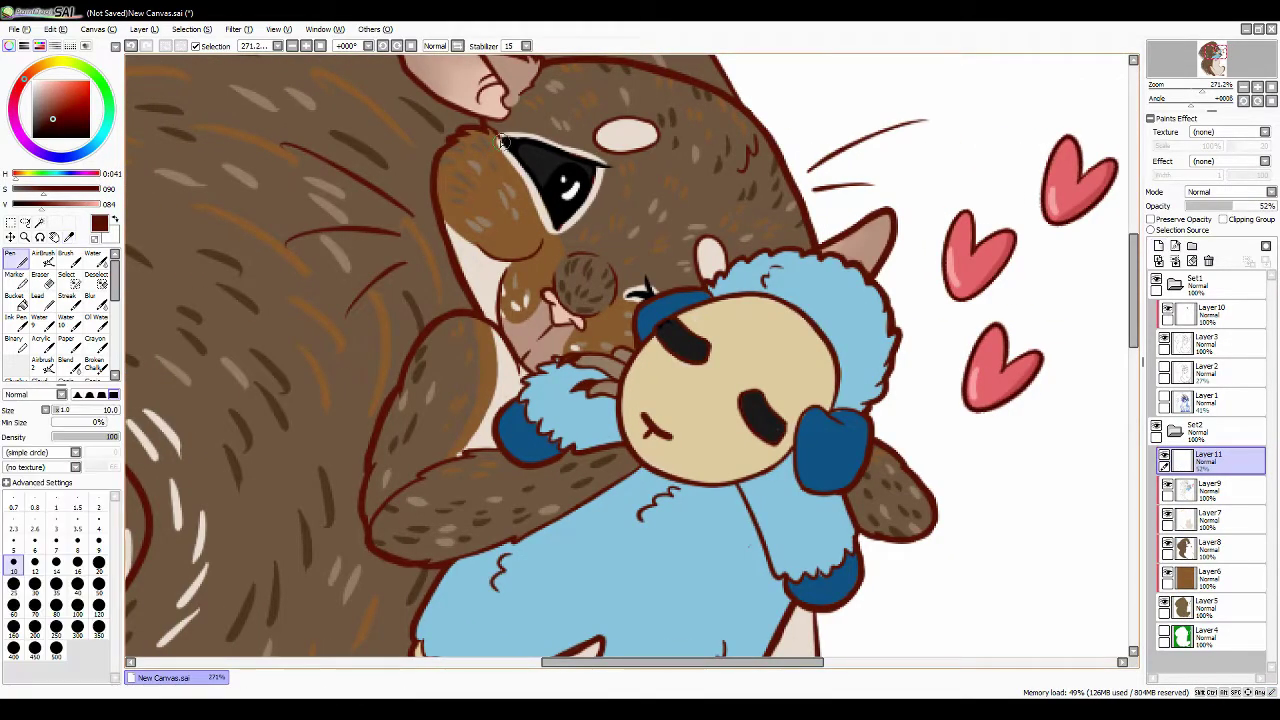
scroll(444, 268, up, 3)
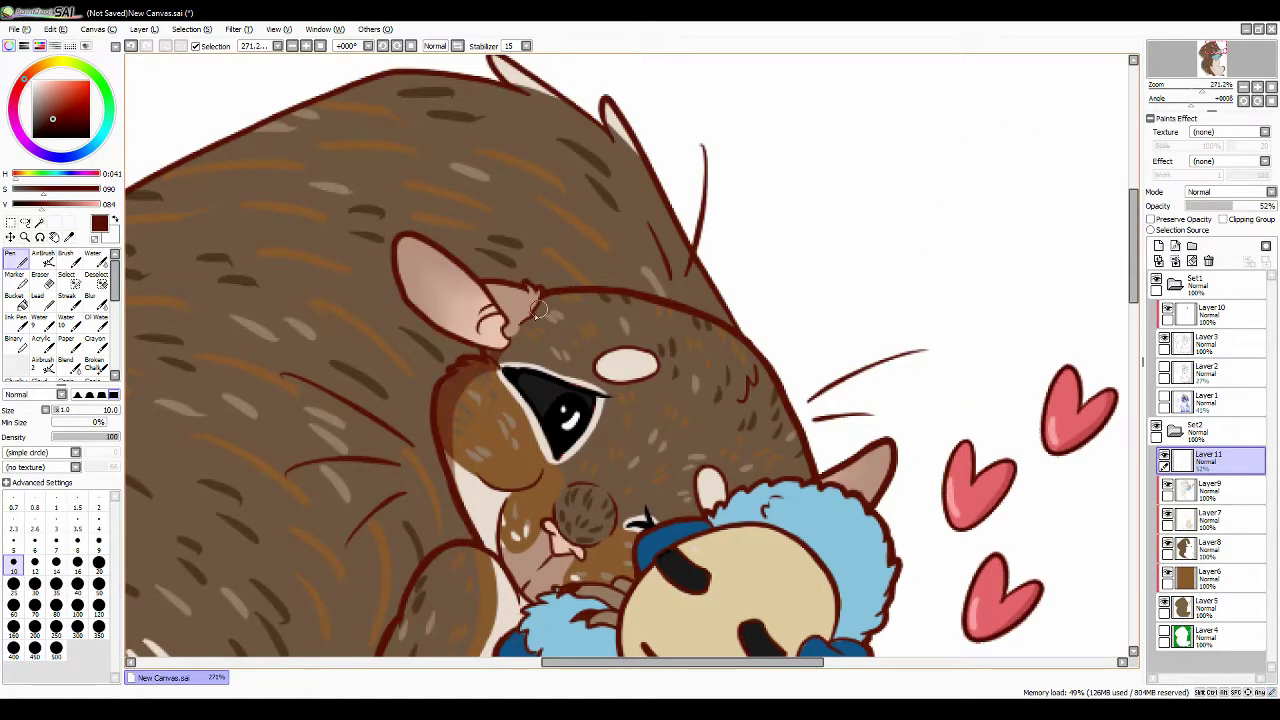
scroll(537, 311, down, 5)
scroll(369, 346, up, 2)
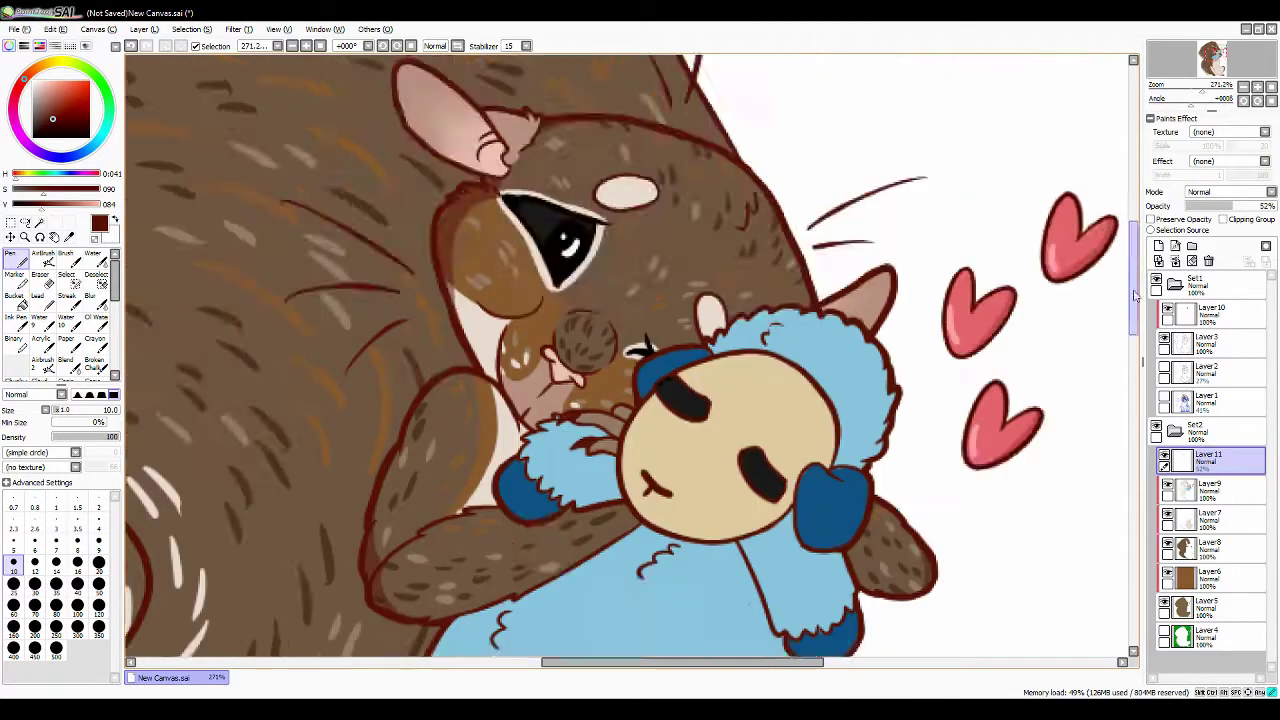
scroll(369, 346, down, 10)
Outline shadow shapes along the creature's near leg, lower belly and far thigh.
drag(262, 130, 636, 548)
drag(578, 358, 790, 372)
drag(790, 374, 745, 500)
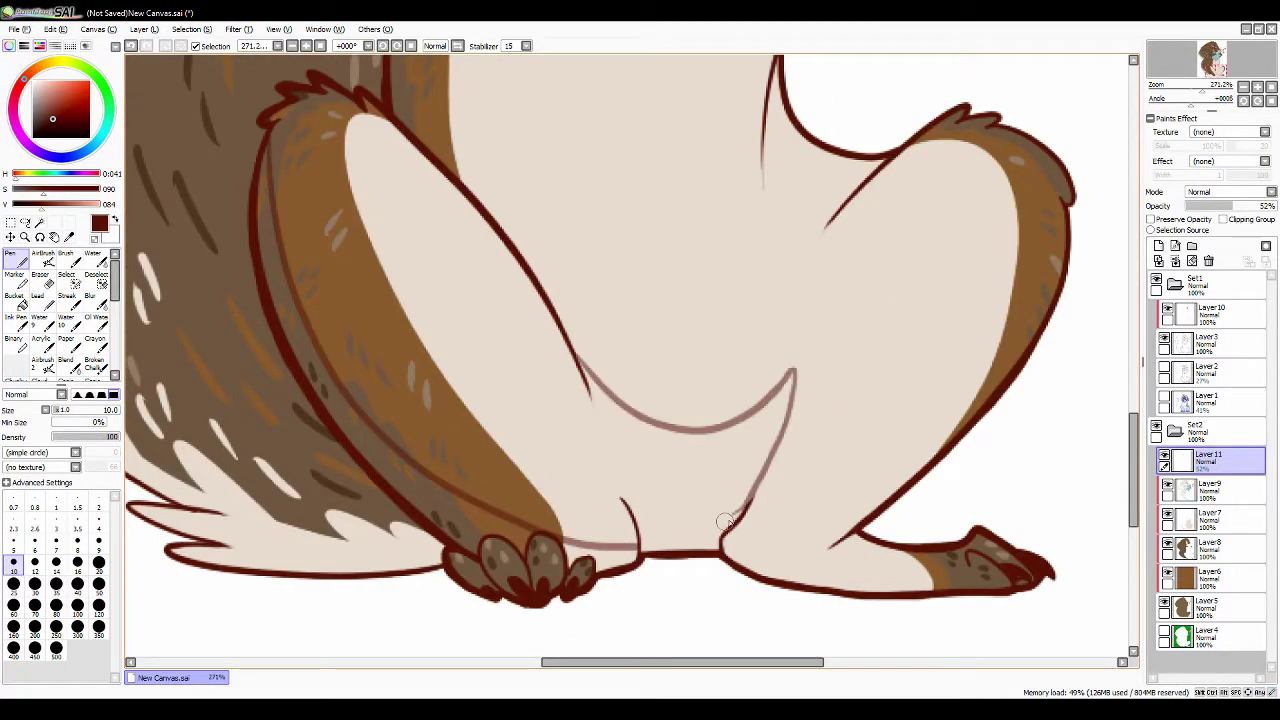
drag(790, 420, 880, 478)
mouse_move(990, 365)
mouse_down()
mouse_move(897, 447)
mouse_move(948, 448)
mouse_up()
key(ctrl+z)
Fill the shadows on the far foot, the outer edge of the near leg and the lower belly.
drag(970, 567, 740, 550)
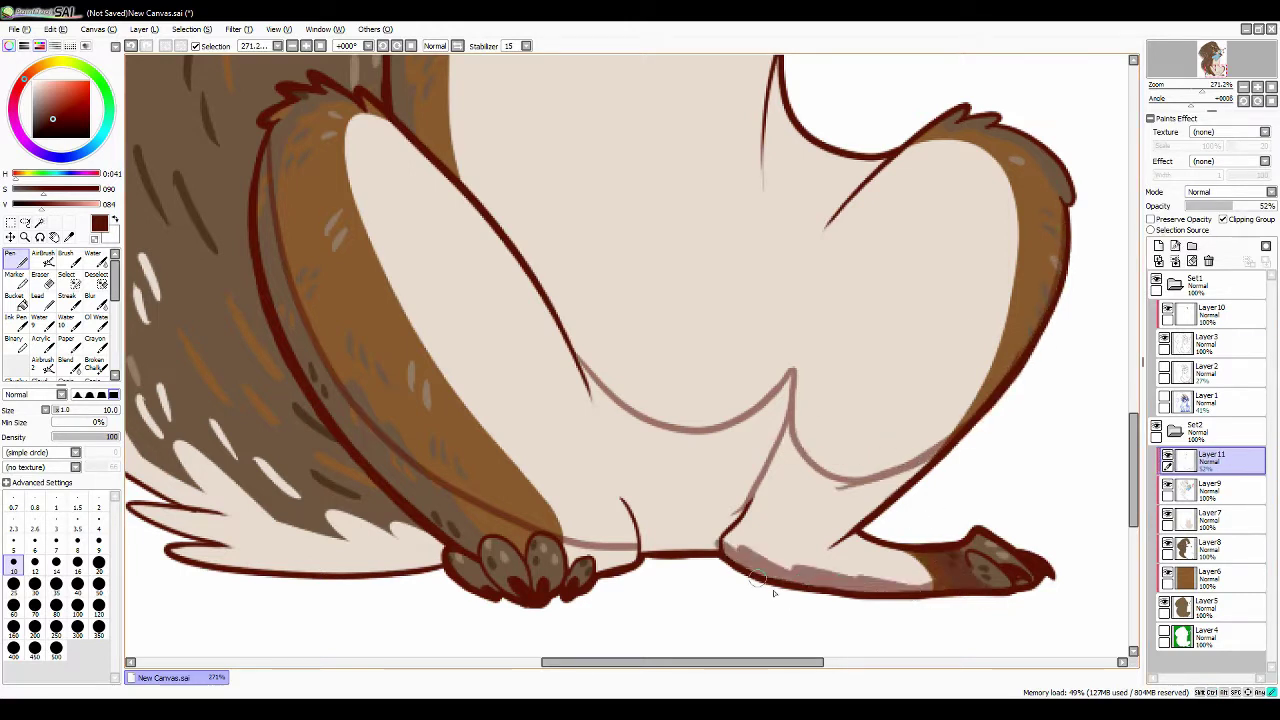
mouse_move(265, 153)
mouse_down()
mouse_move(264, 205)
mouse_move(335, 401)
mouse_move(410, 492)
mouse_move(467, 527)
mouse_up()
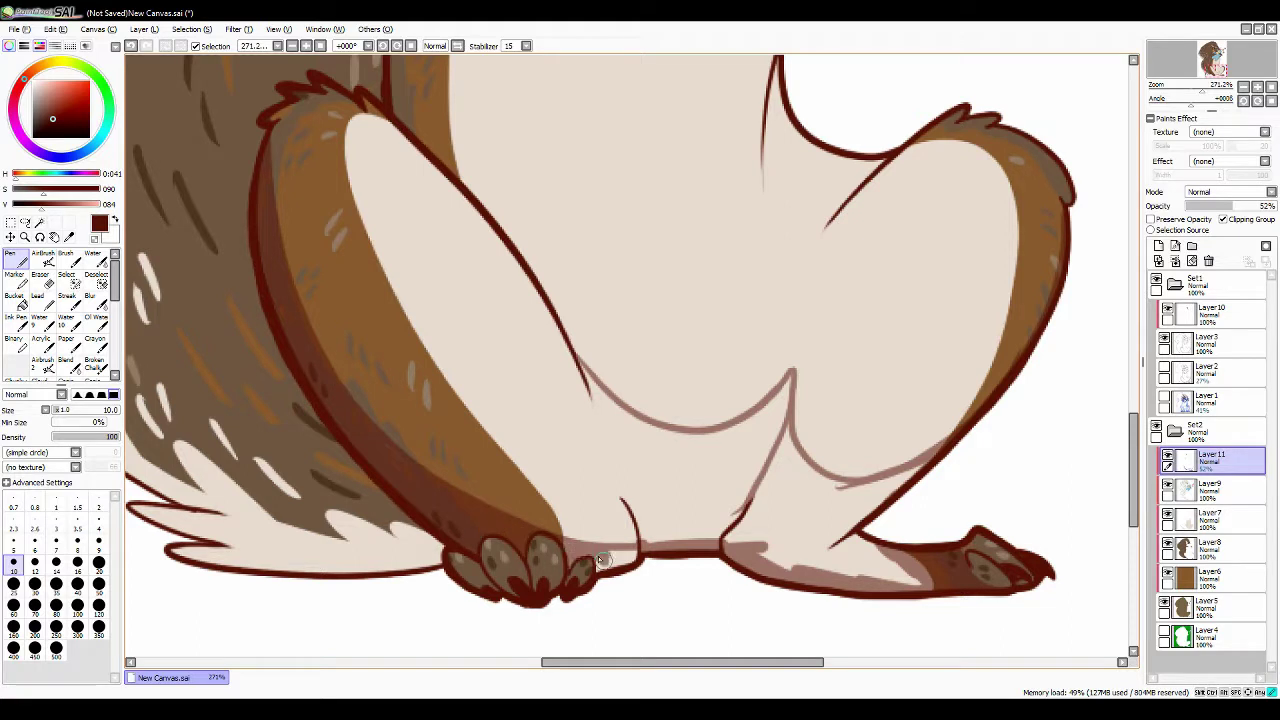
mouse_move(579, 361)
mouse_down()
mouse_move(614, 547)
mouse_move(650, 540)
mouse_move(793, 377)
mouse_up()
Shade the tail's lower outer edge, its pale base fringe and the inside of its curl in dark red.
scroll(793, 377, down, 2)
drag(455, 370, 645, 475)
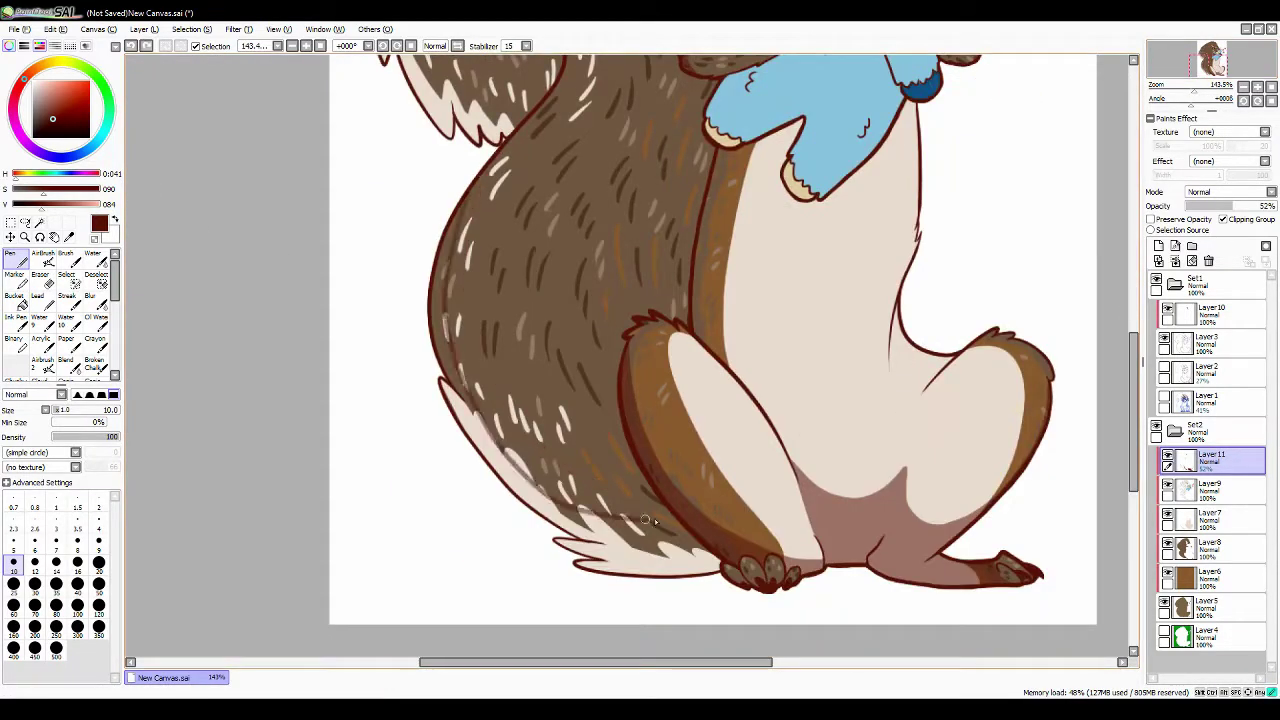
drag(470, 158, 703, 541)
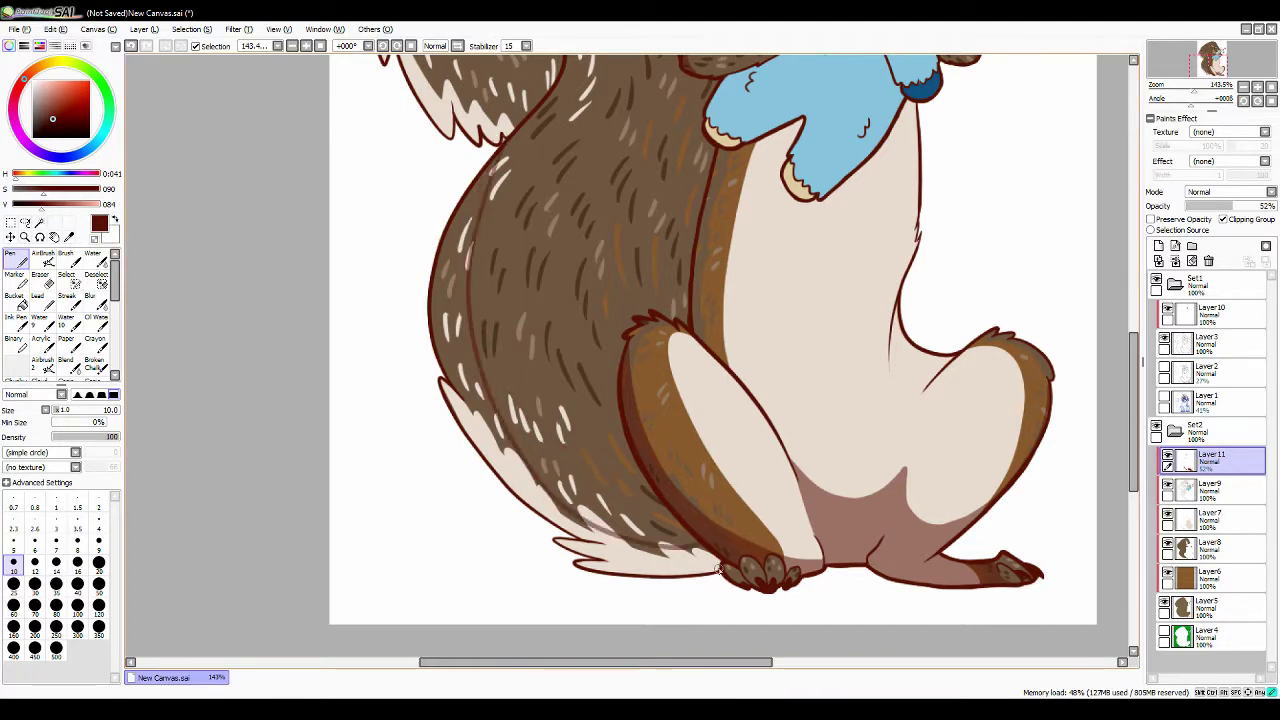
drag(541, 95, 541, 405)
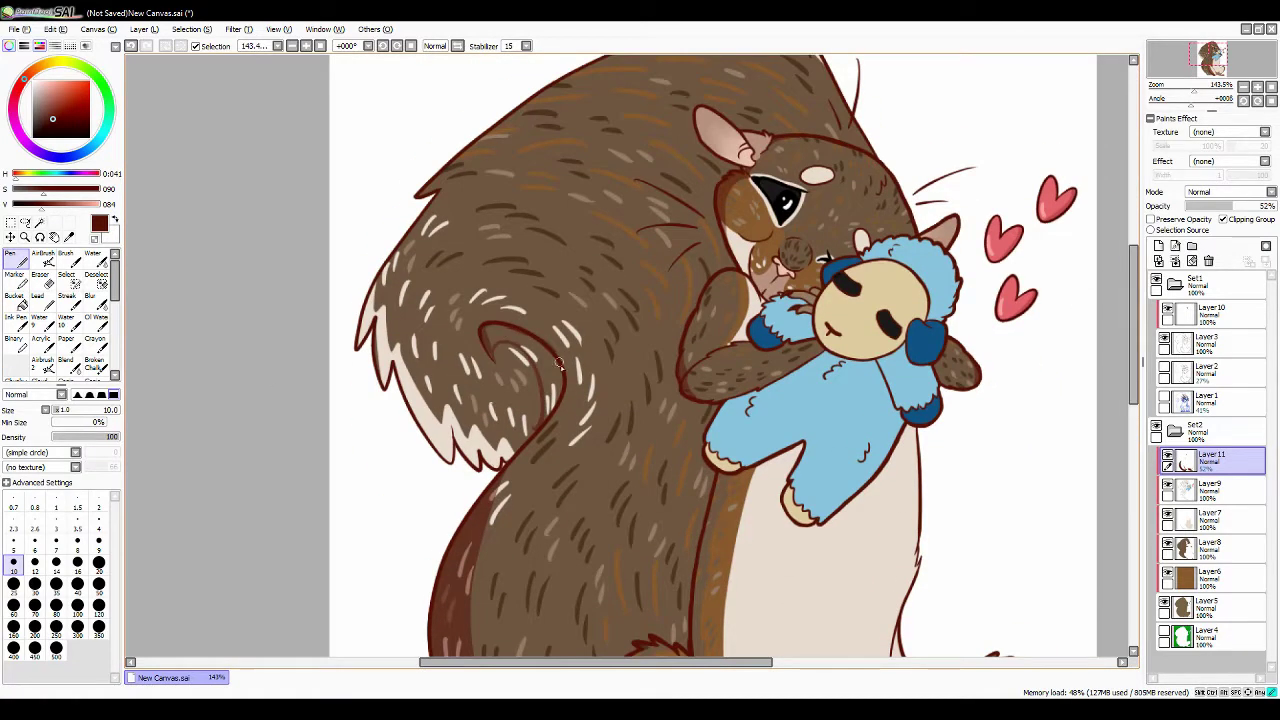
drag(546, 345, 535, 405)
drag(869, 151, 869, 296)
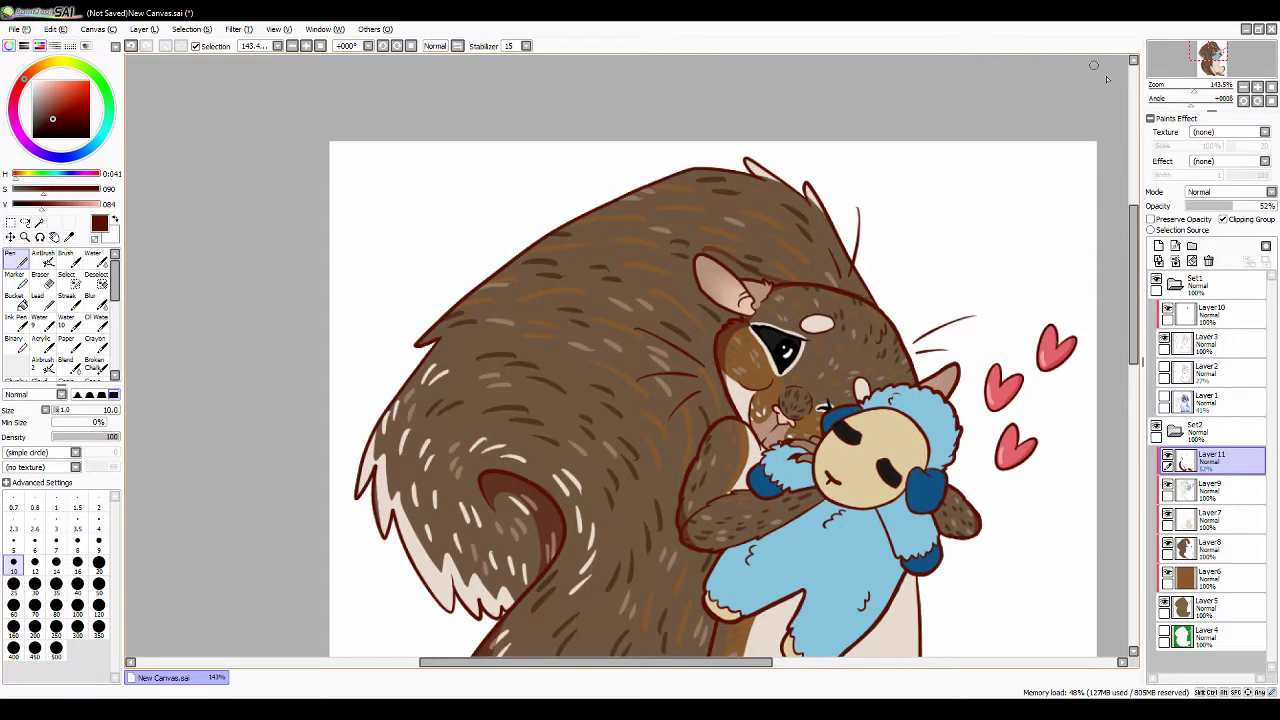
Shade the tail fur beside the creature's cheek and along the outer edge of its bent arm.
scroll(747, 224, up, 4)
mouse_move(581, 507)
mouse_down()
mouse_move(600, 305)
mouse_move(585, 515)
mouse_up()
scroll(545, 220, down, 3)
drag(545, 220, 480, 410)
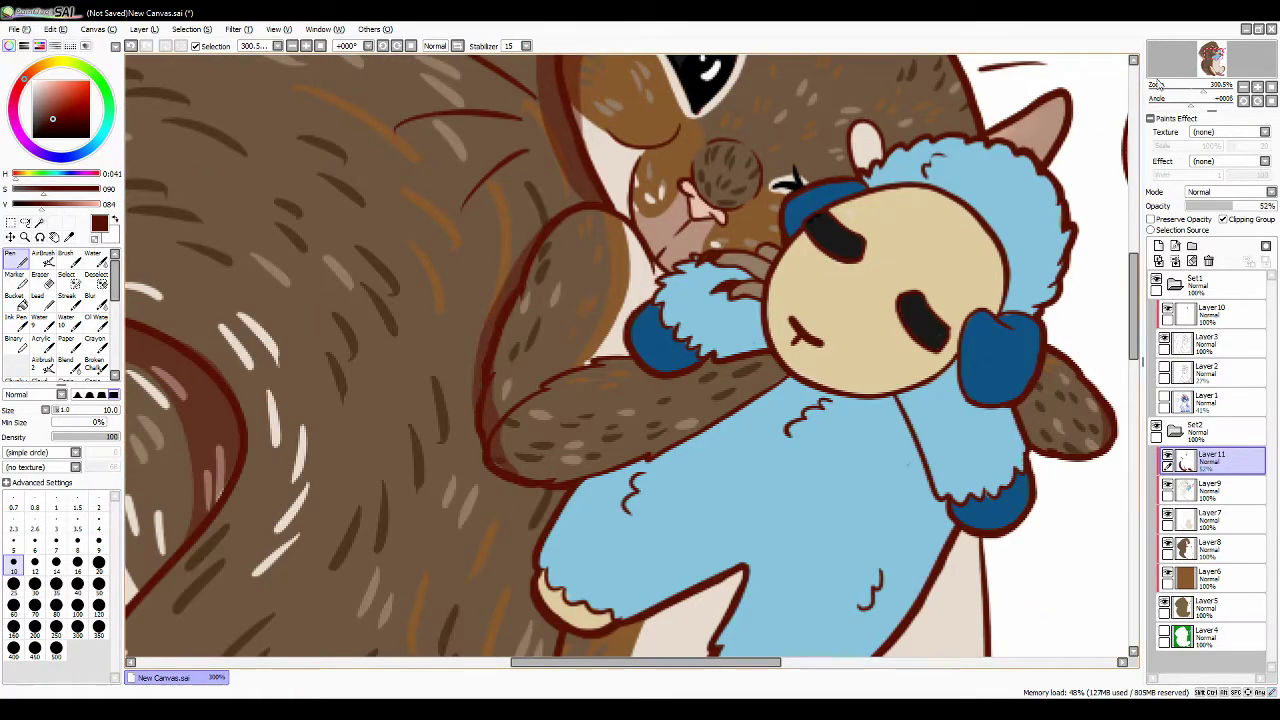
Lower the opacity of the shading layer, Layer11, to 31%.
scroll(640, 360, down, 3)
scroll(640, 360, down, 5)
drag(1233, 205, 1216, 205)
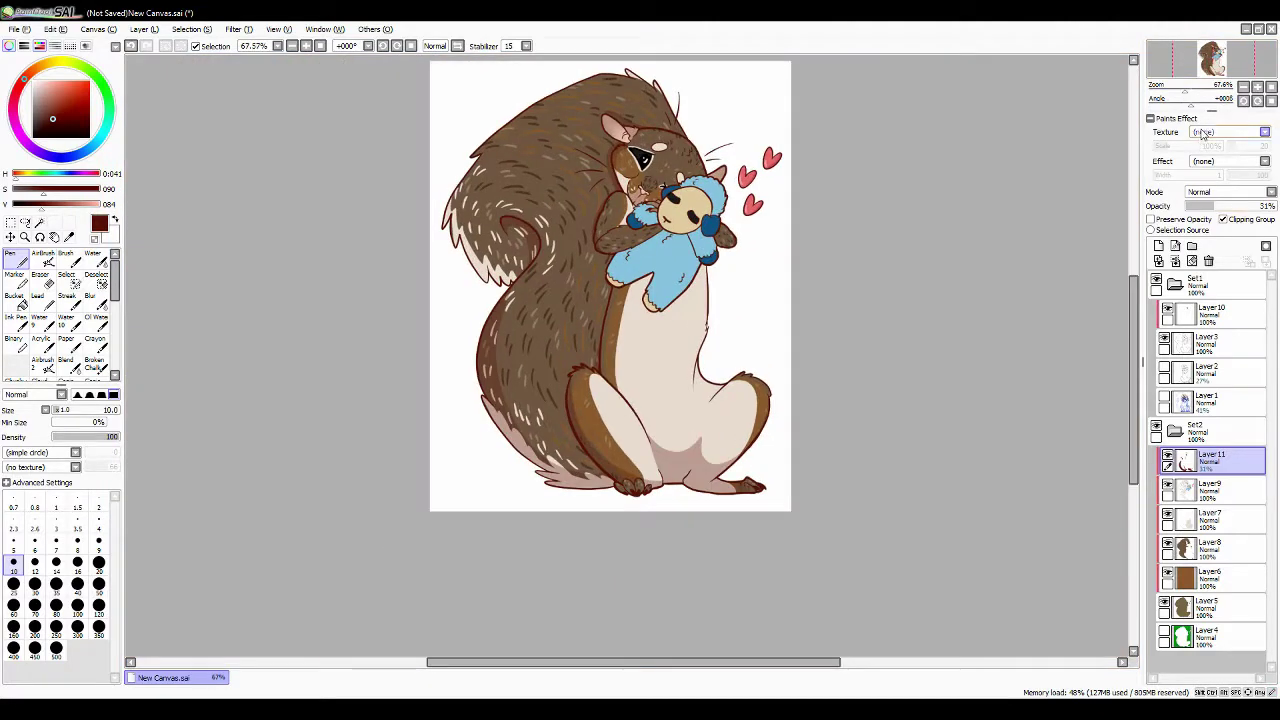
Paint pale yellow light over the lamb and the creature's face and arms on a new layer at 55% opacity.
scroll(640, 360, up, 4)
scroll(640, 360, down, 3)
click(1158, 246)
click(62, 88)
click(40, 365)
drag(670, 175, 700, 235)
click(66, 365)
drag(600, 200, 720, 300)
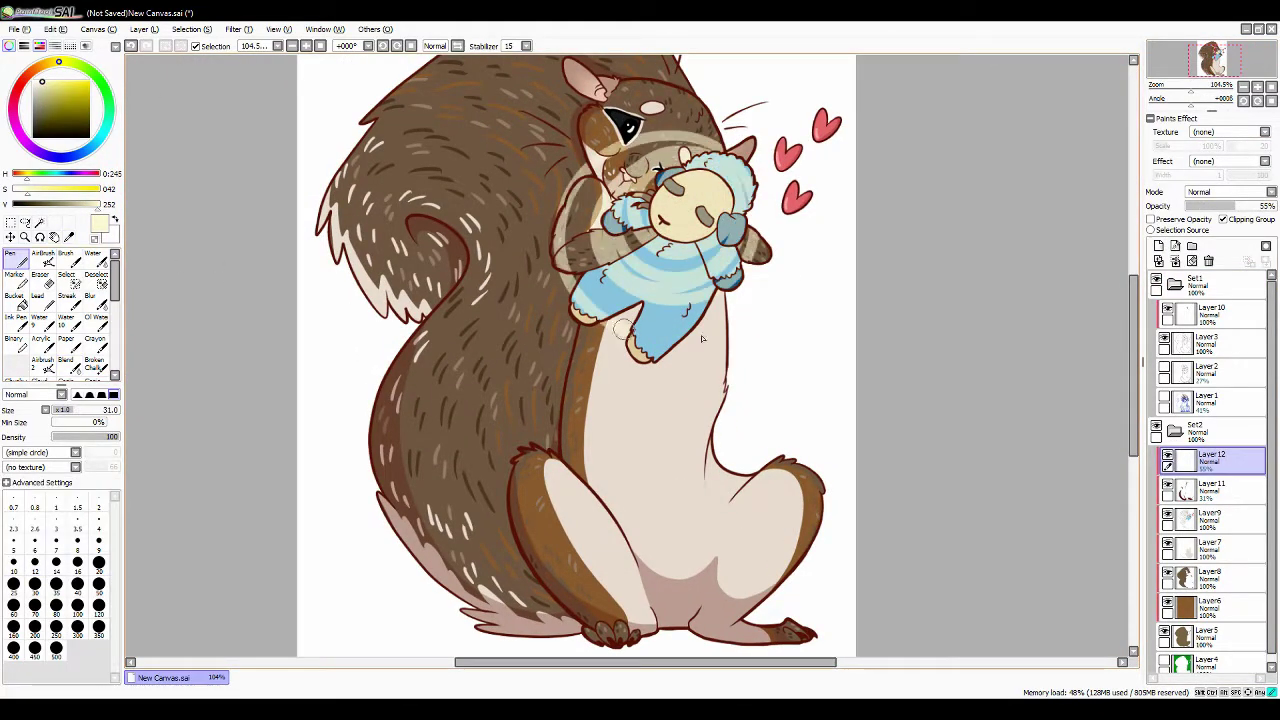
drag(620, 330, 715, 330)
Blend the pale yellow light smoothly across the lamb and creature, and lower its layer's opacity to 38%.
drag(560, 180, 680, 300)
drag(600, 260, 747, 193)
drag(1218, 205, 1203, 205)
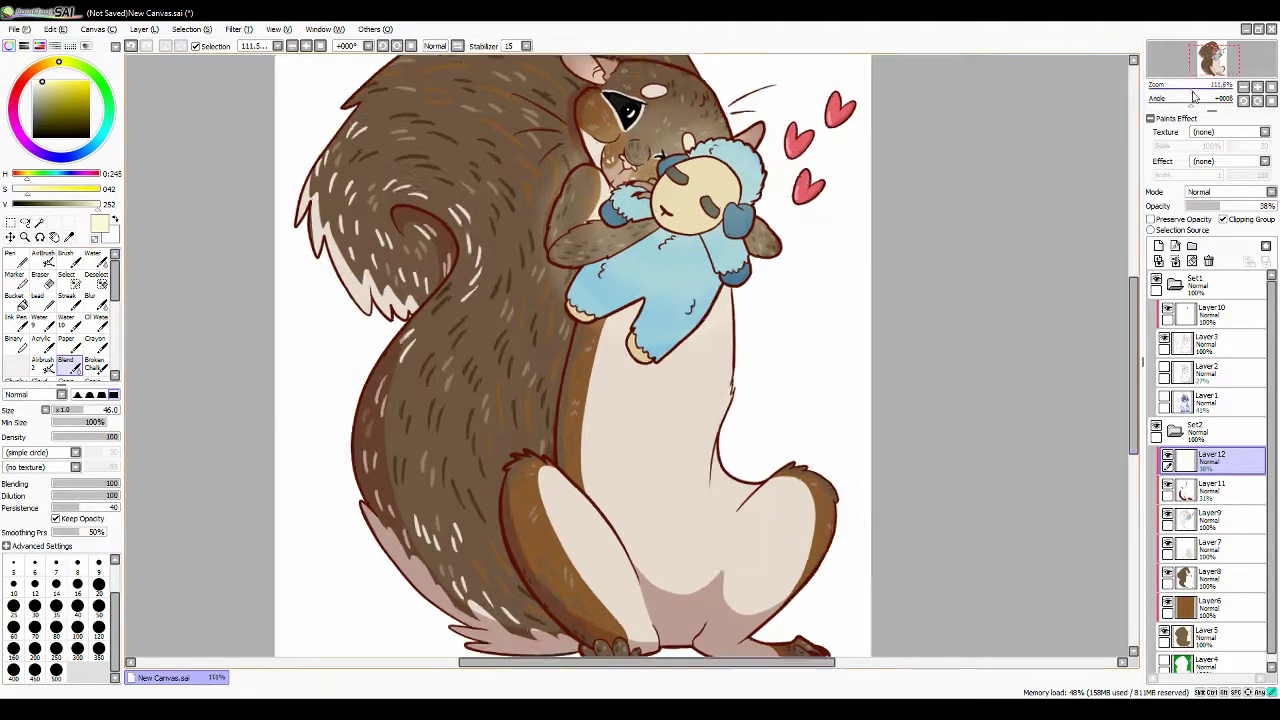
Fill a new layer beneath the base colours with black and erase stray base colour around the hearts on Layer5.
scroll(645, 310, down, 2)
click(1210, 635)
scroll(865, 278, up, 4)
key(e)
click(1200, 660)
drag(1212, 70, 1210, 58)
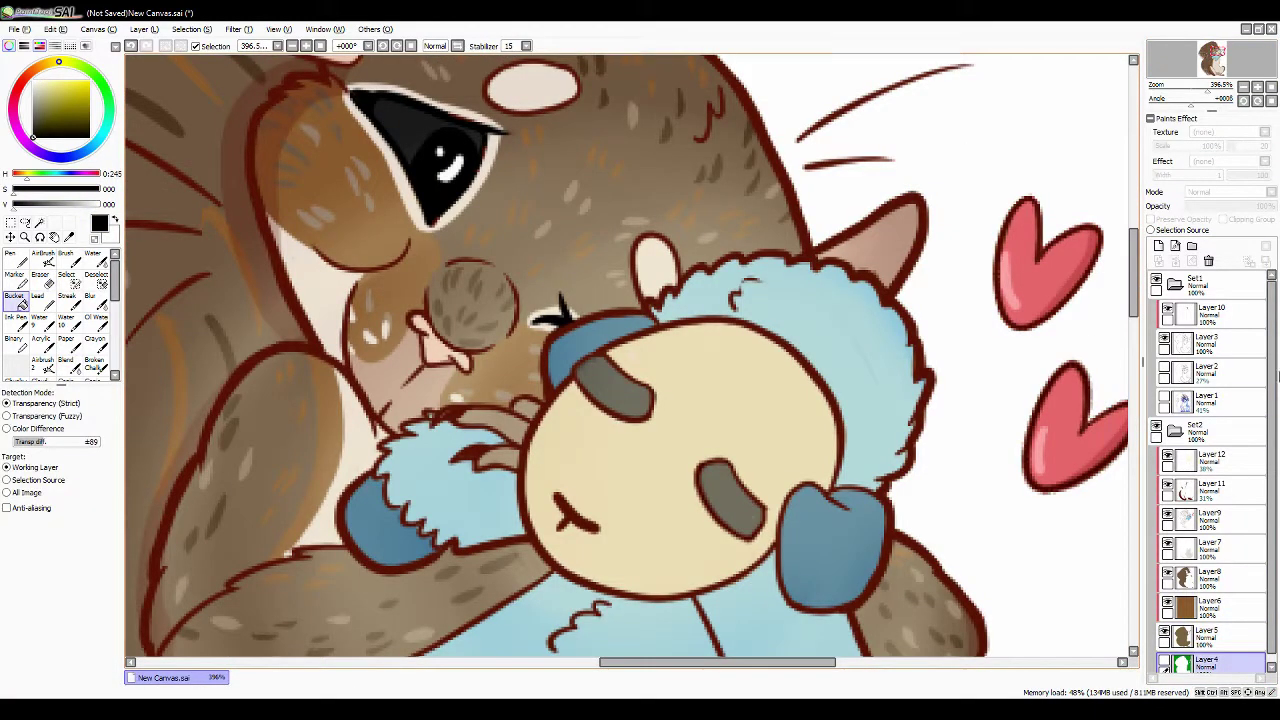
drag(1002, 350, 572, 440)
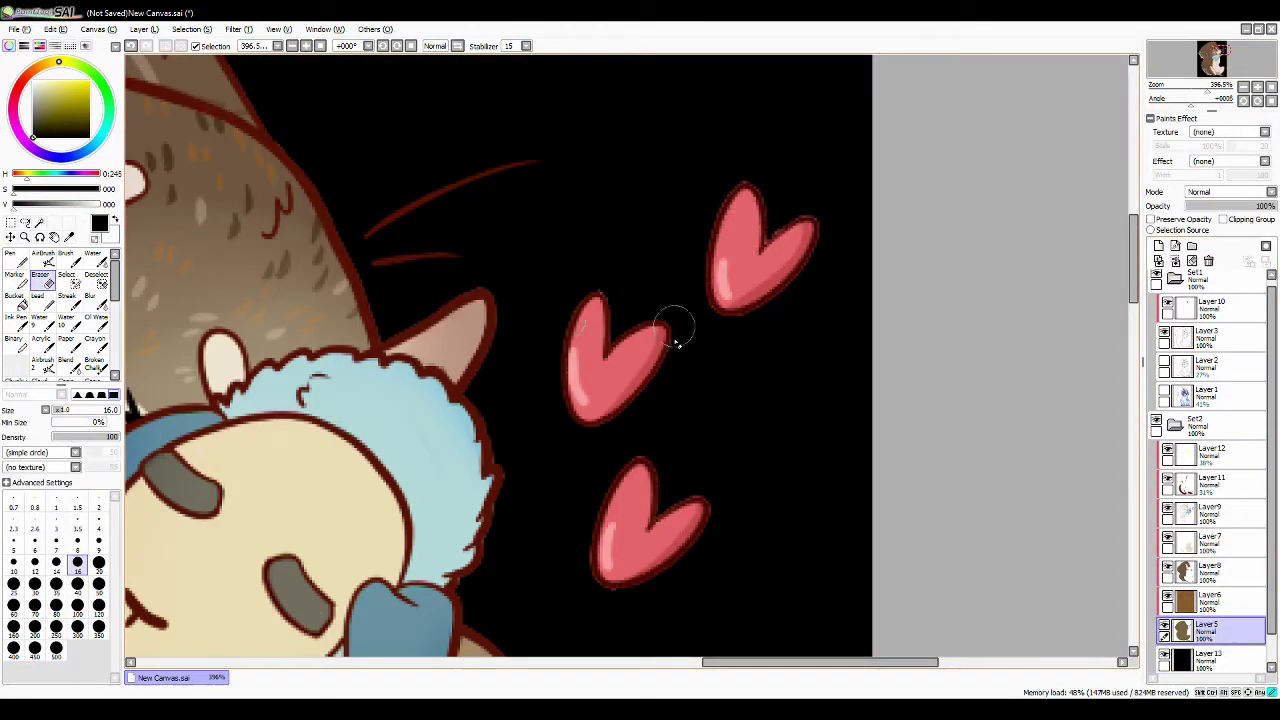